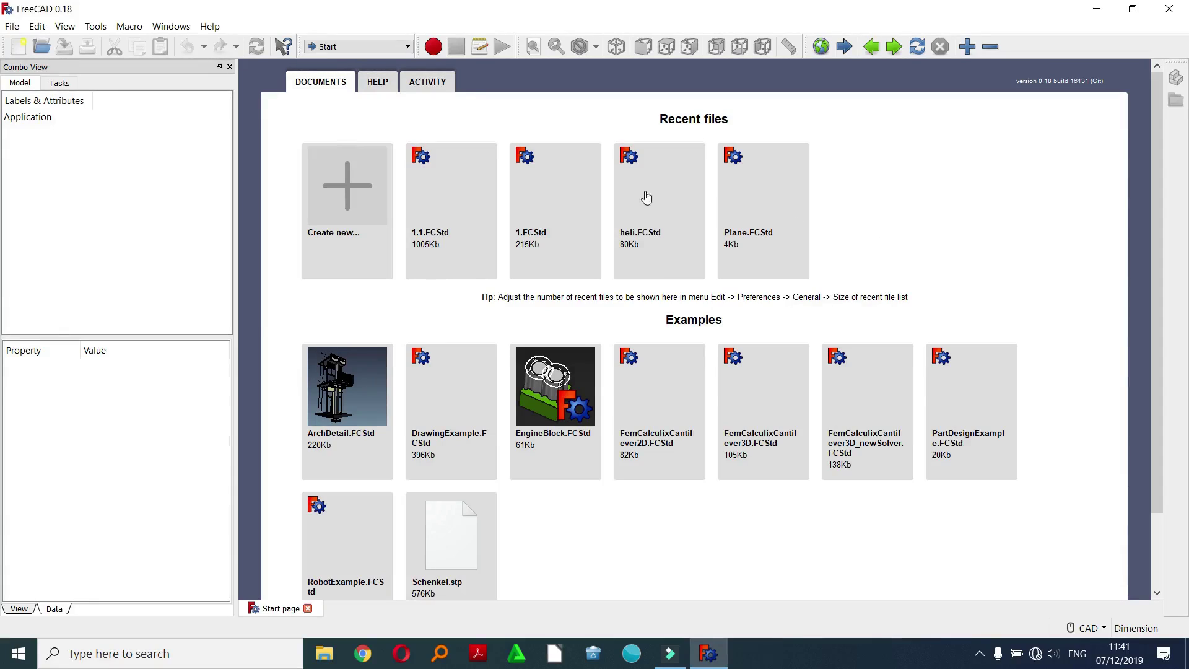
- Create a new empty document in the Part Design workbench, showing the model tree in isometric view
{"action": "left_click", "coordinate": [11, 27]}
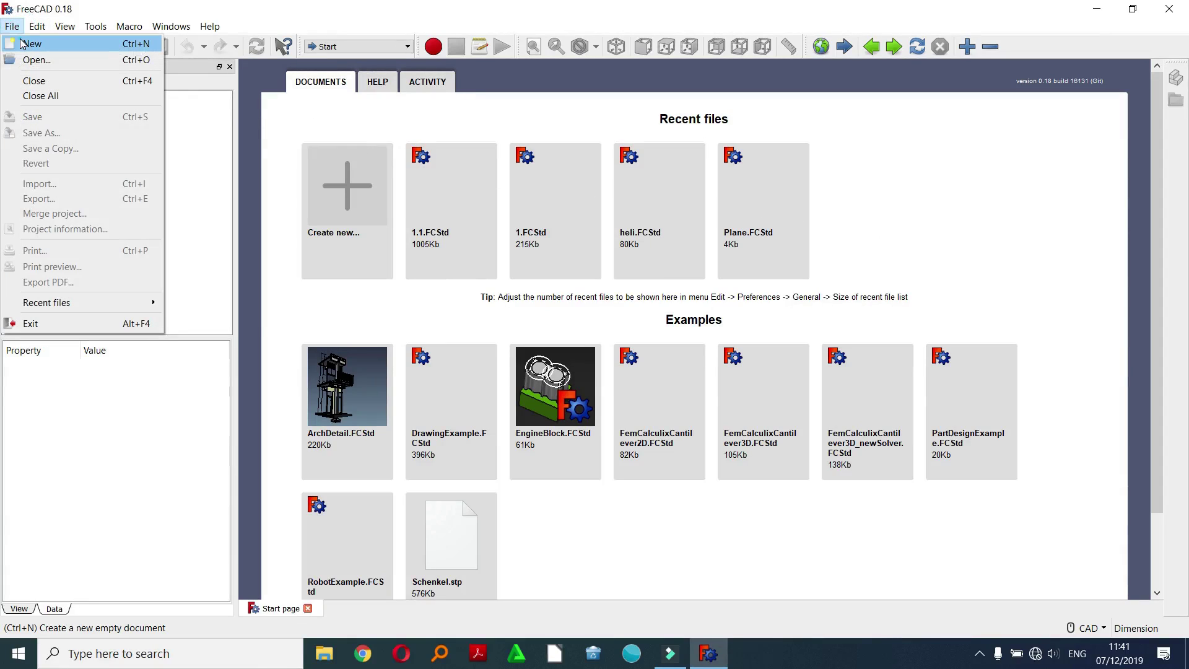
{"action": "left_click", "coordinate": [34, 43]}
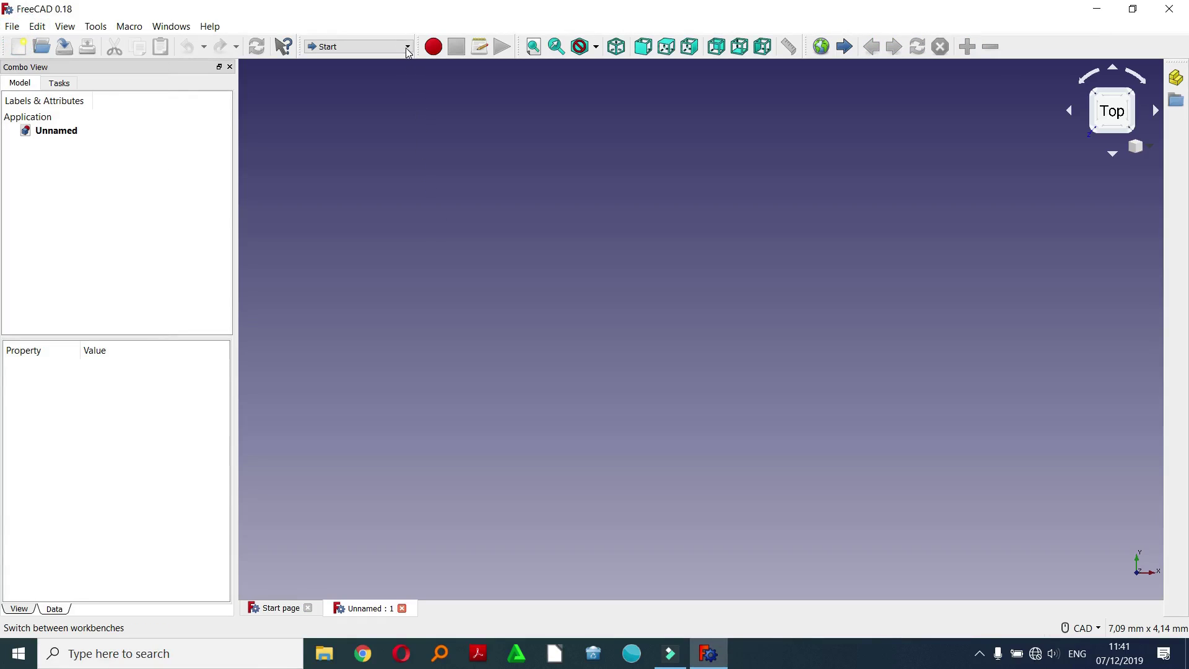
{"action": "left_click", "coordinate": [407, 47]}
{"action": "left_click", "coordinate": [394, 168]}
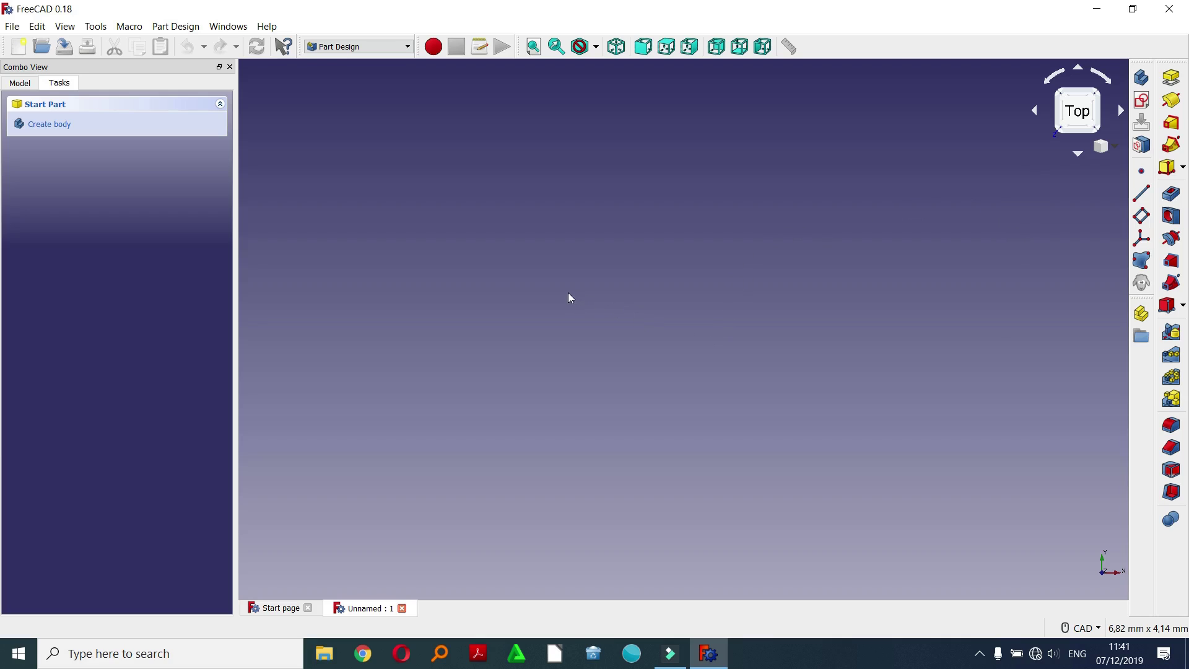
{"action": "left_click", "coordinate": [20, 83]}
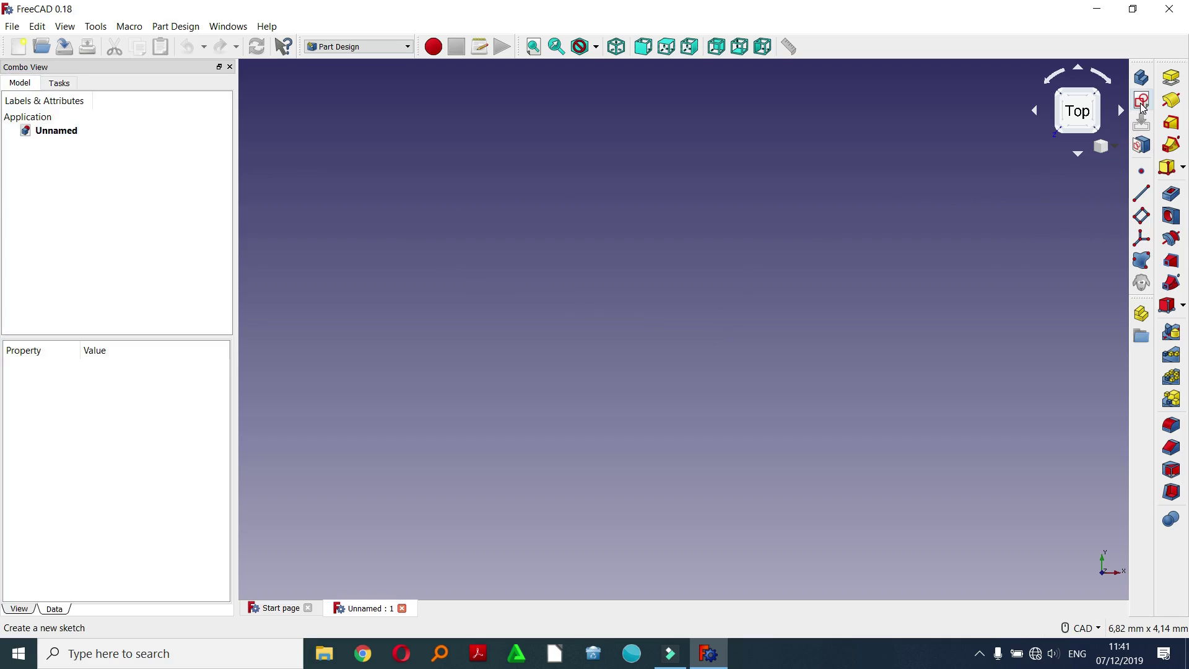
{"action": "left_click", "coordinate": [617, 46]}
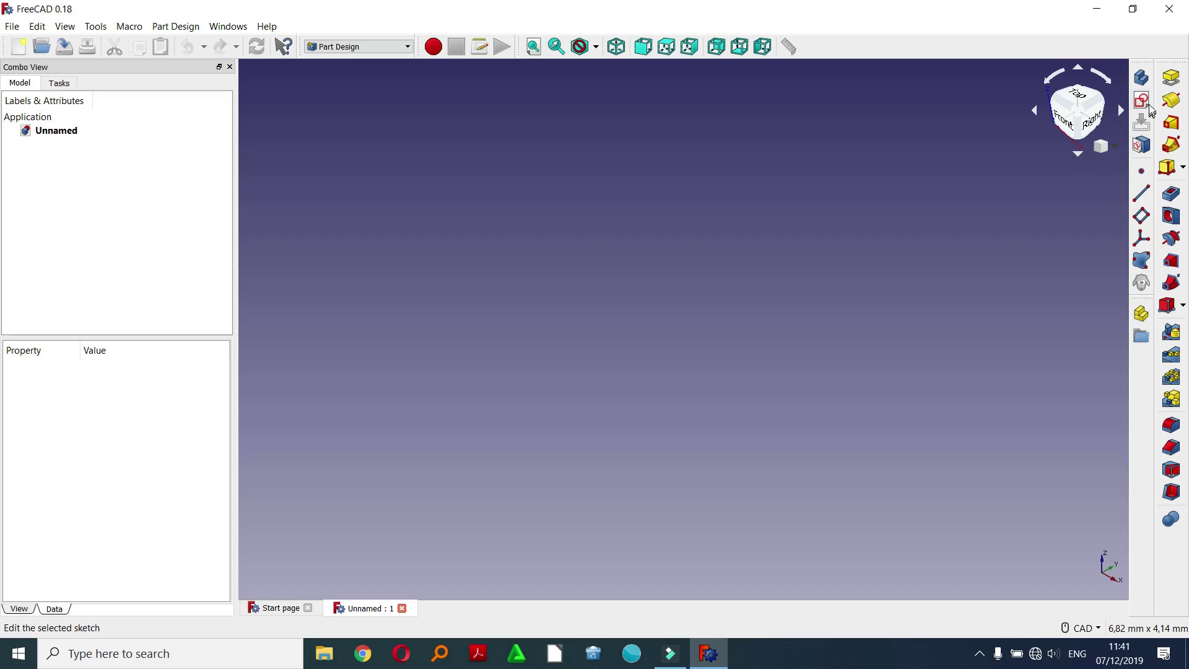
- Start a new sketch on the YZ_Plane
{"action": "left_click", "coordinate": [1141, 100]}
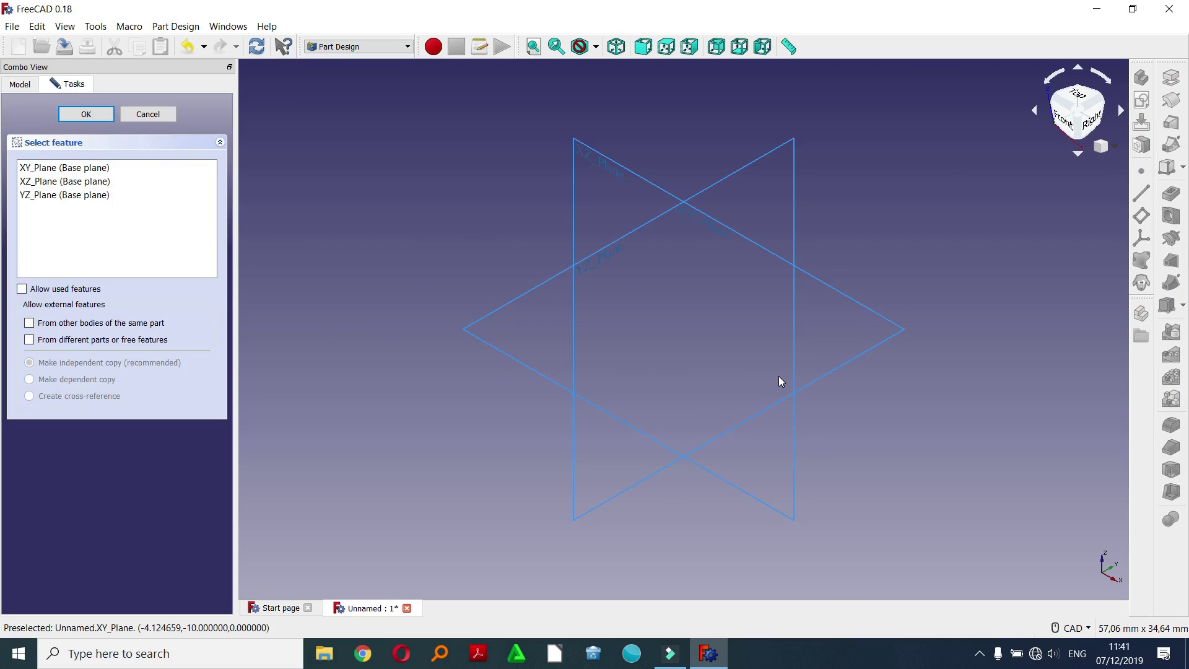
{"action": "left_click", "coordinate": [795, 239]}
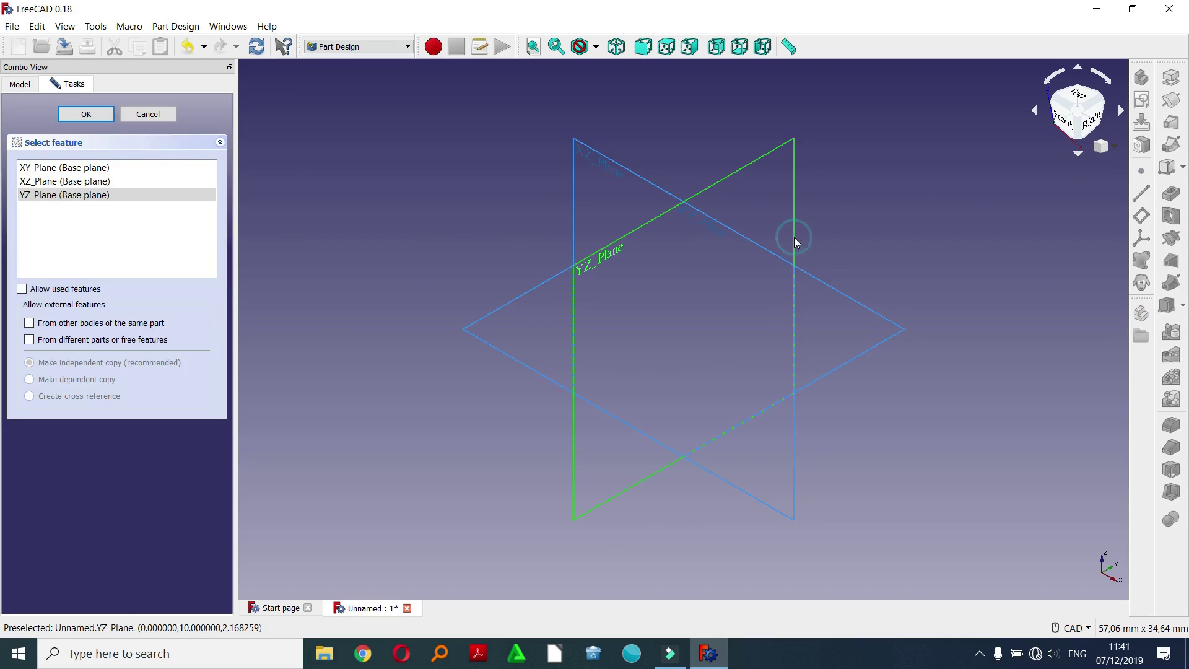
{"action": "left_click", "coordinate": [86, 114]}
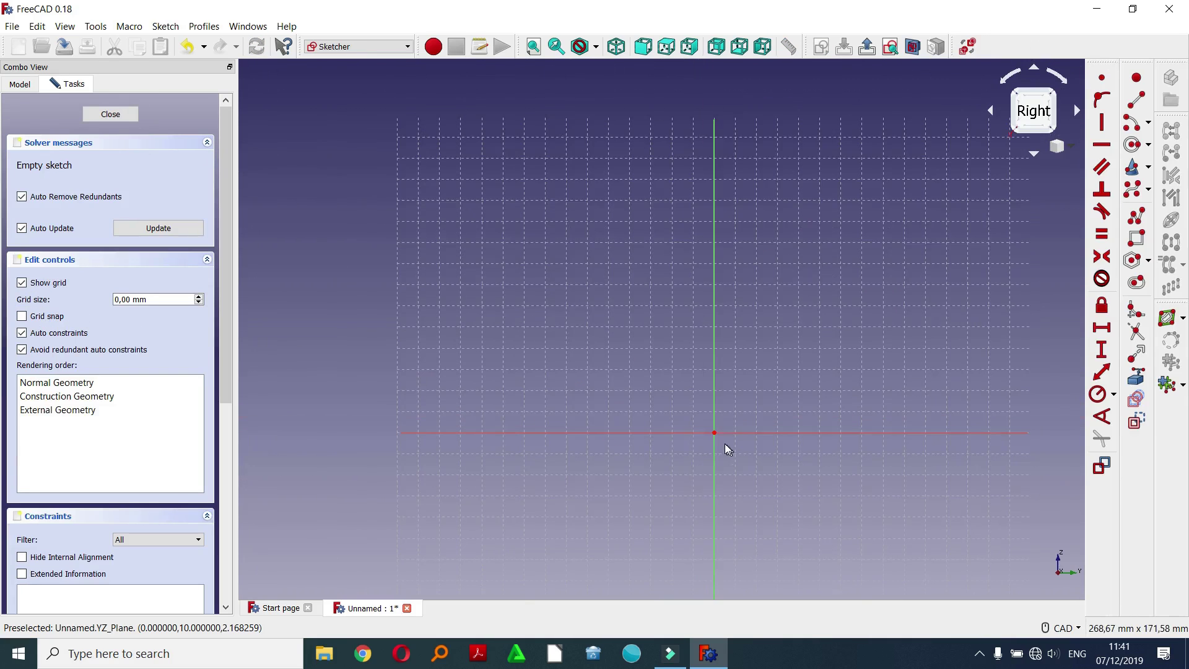
{"action": "scroll", "coordinate": [667, 410], "scroll_direction": "up", "scroll_amount": 3}
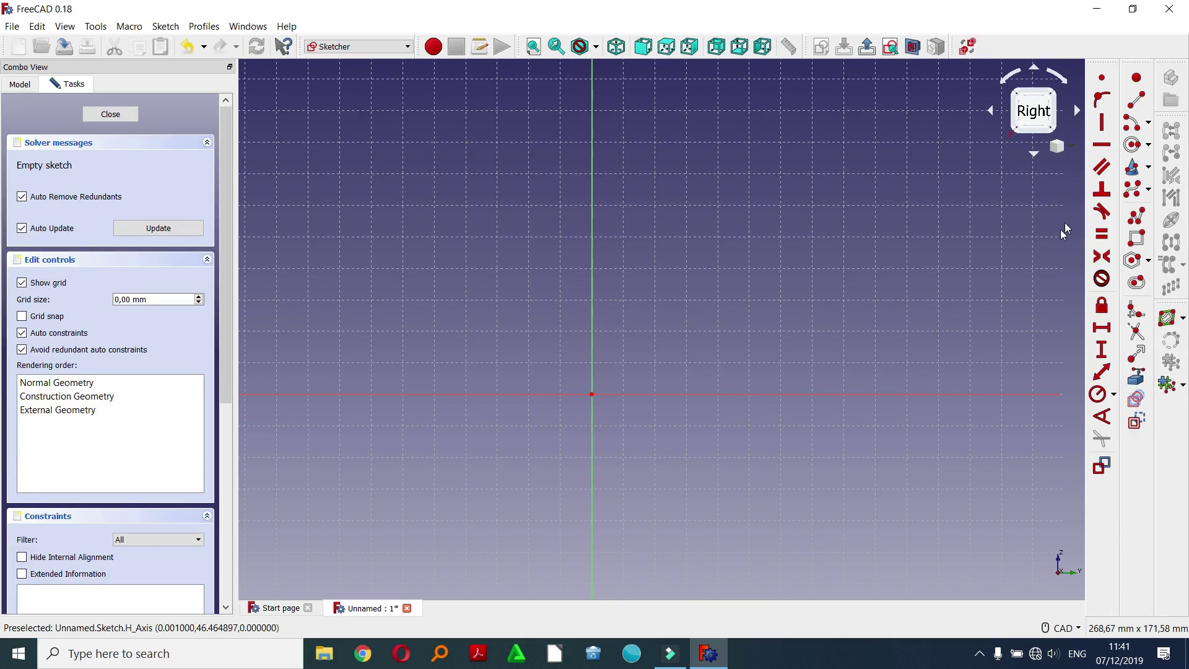
- Draw a centre-and-endpoints arc above the origin, curving from the top down to the right
{"action": "left_click", "coordinate": [1132, 144]}
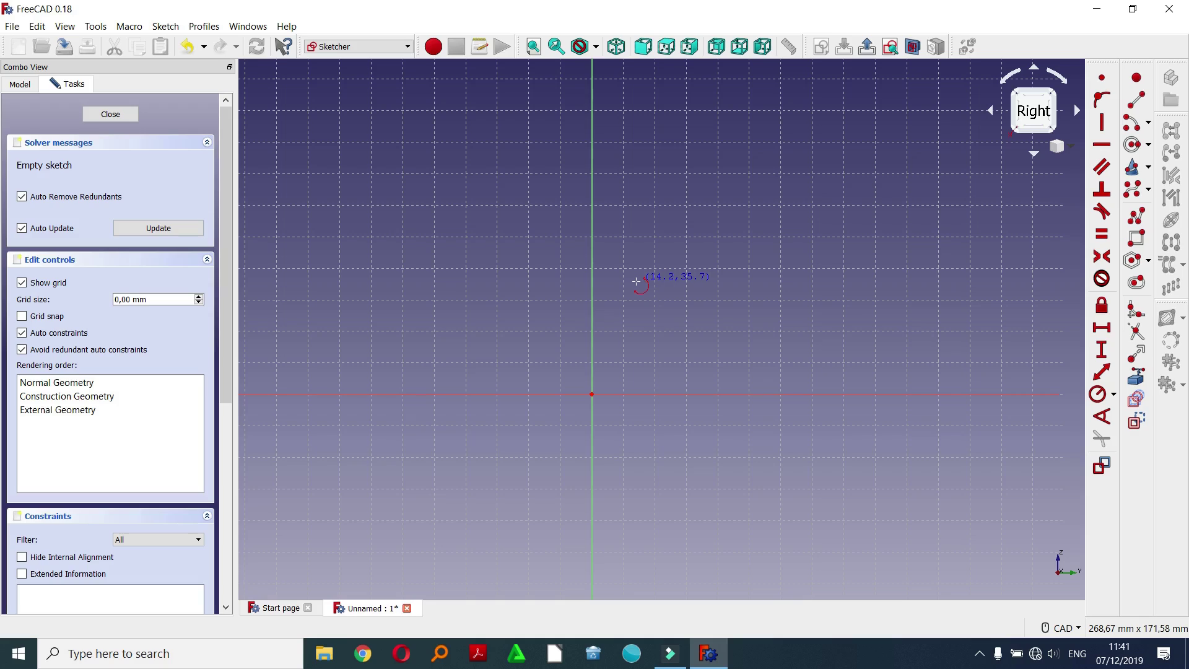
{"action": "left_click", "coordinate": [607, 287]}
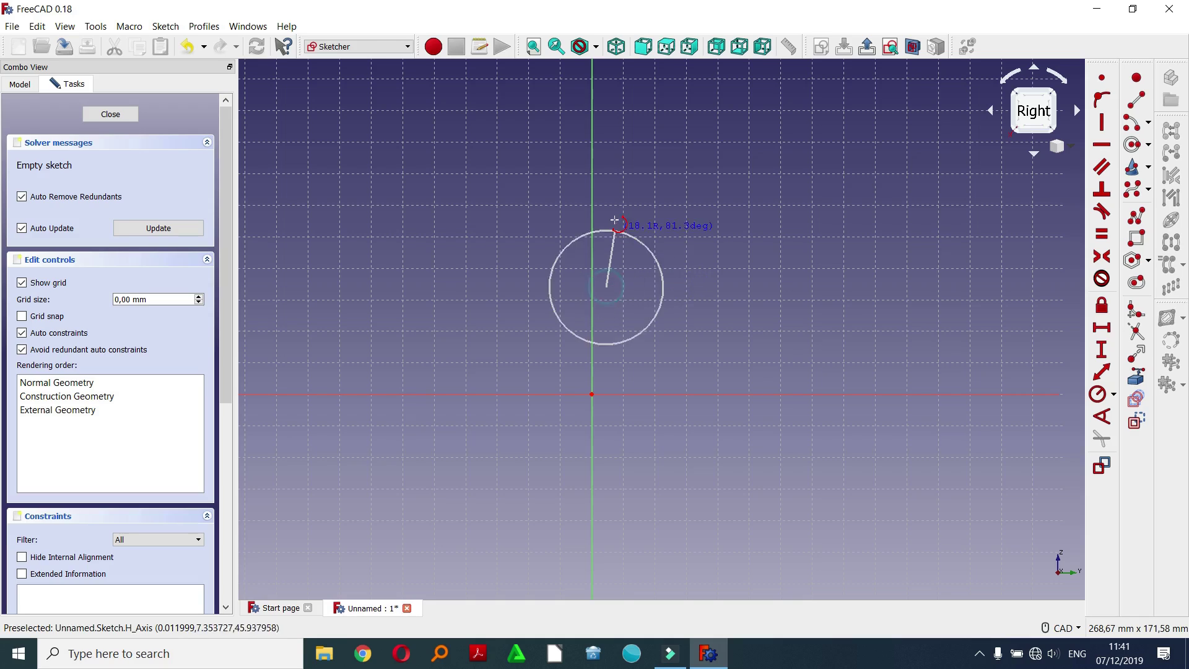
{"action": "left_click", "coordinate": [619, 209]}
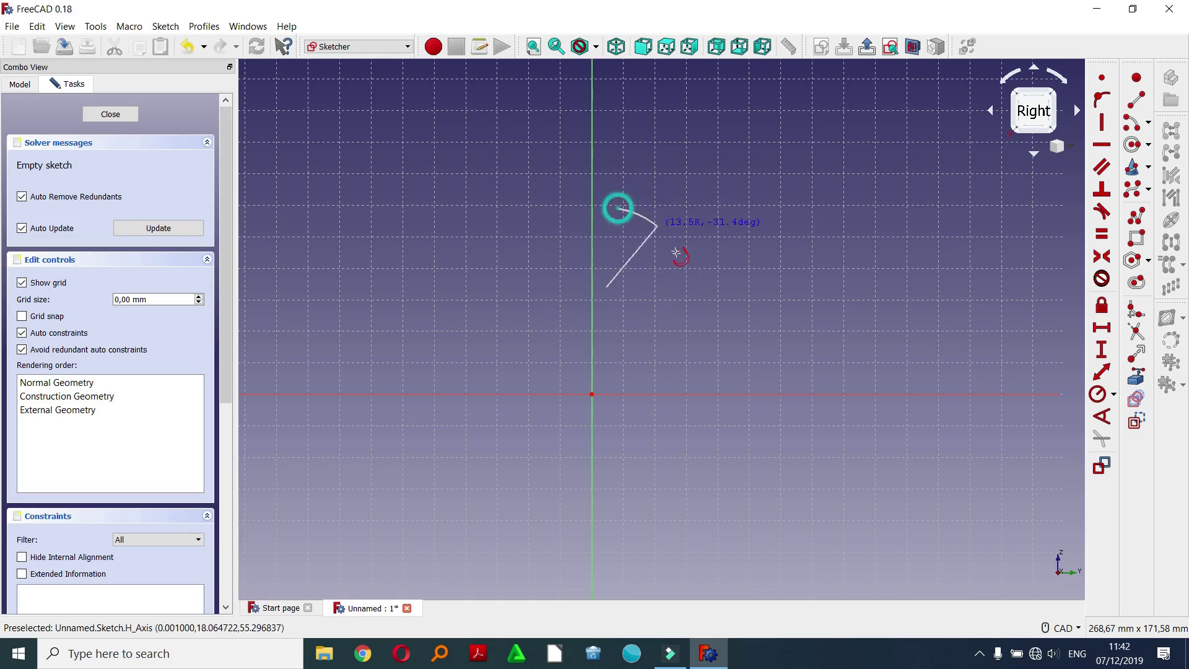
{"action": "left_click", "coordinate": [693, 311]}
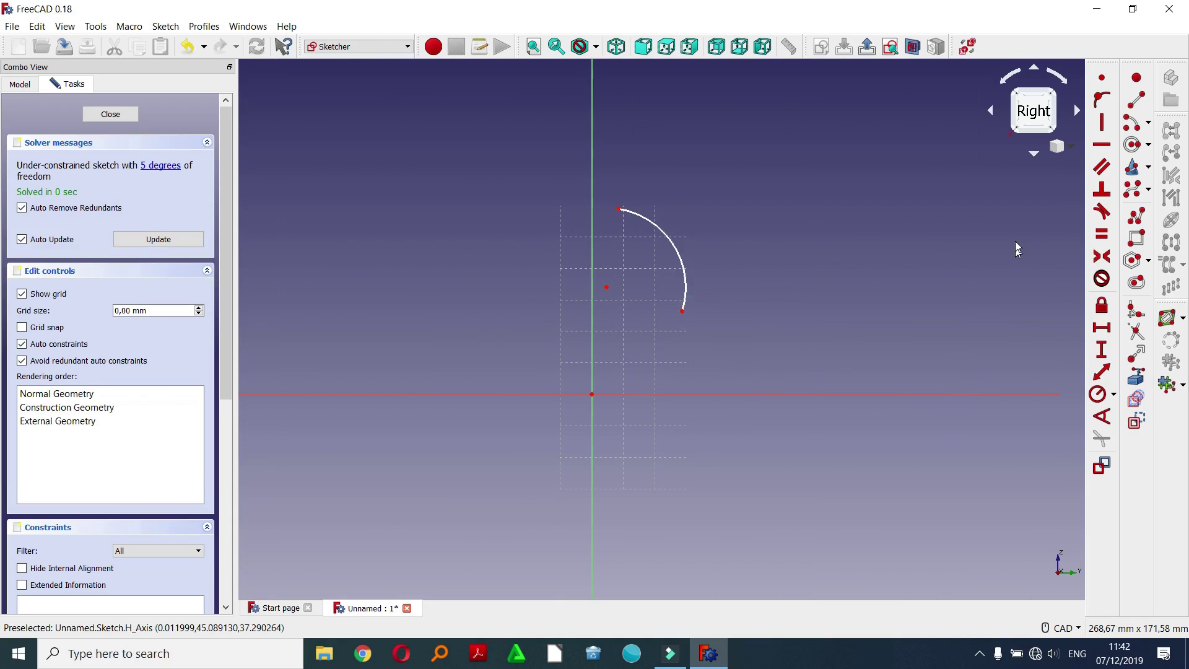
- Draw a smaller second arc below the first, ending near the horizontal axis
{"action": "left_click", "coordinate": [1133, 122]}
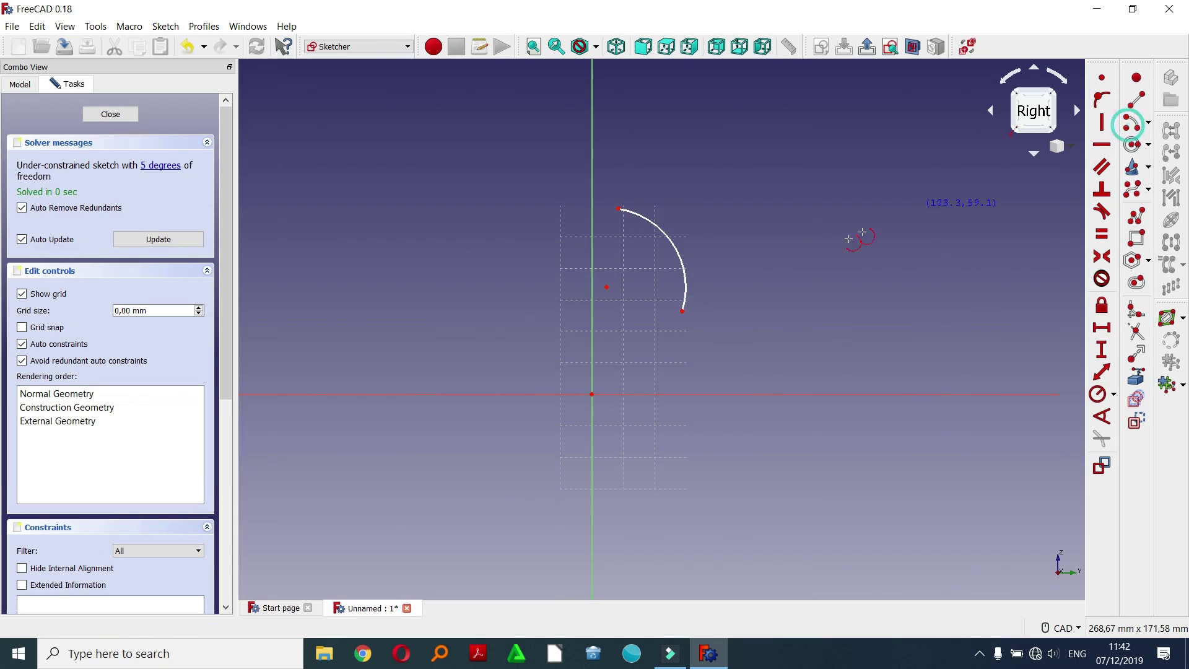
{"action": "left_click", "coordinate": [677, 371]}
{"action": "left_click", "coordinate": [655, 320]}
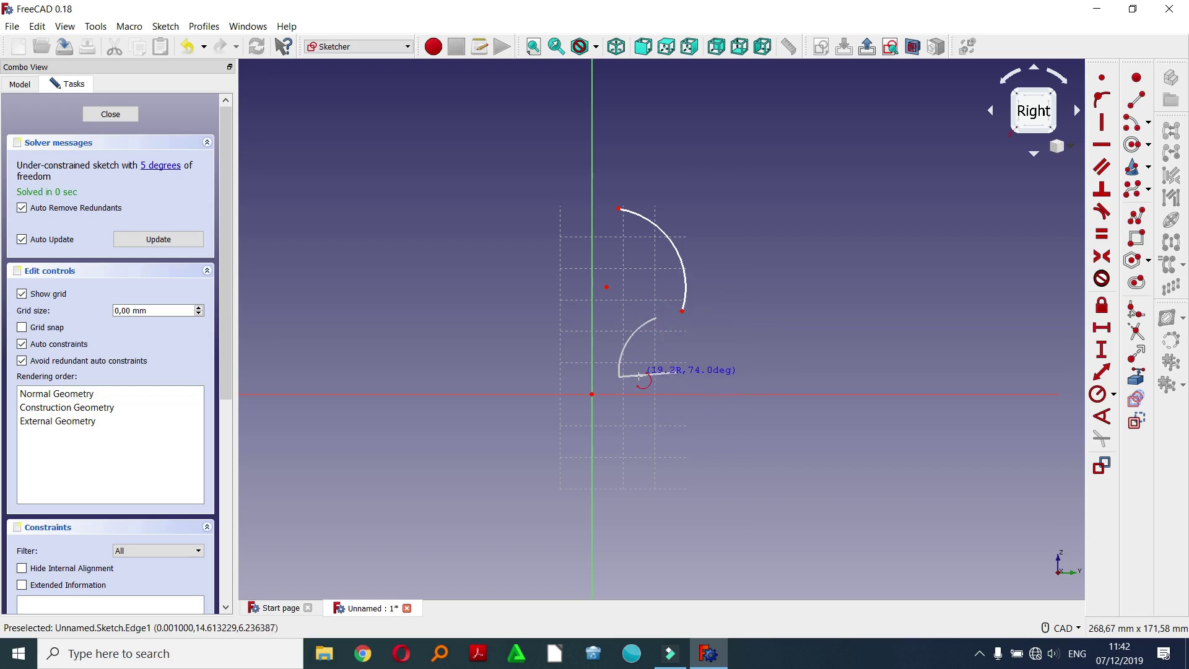
{"action": "left_click", "coordinate": [673, 395]}
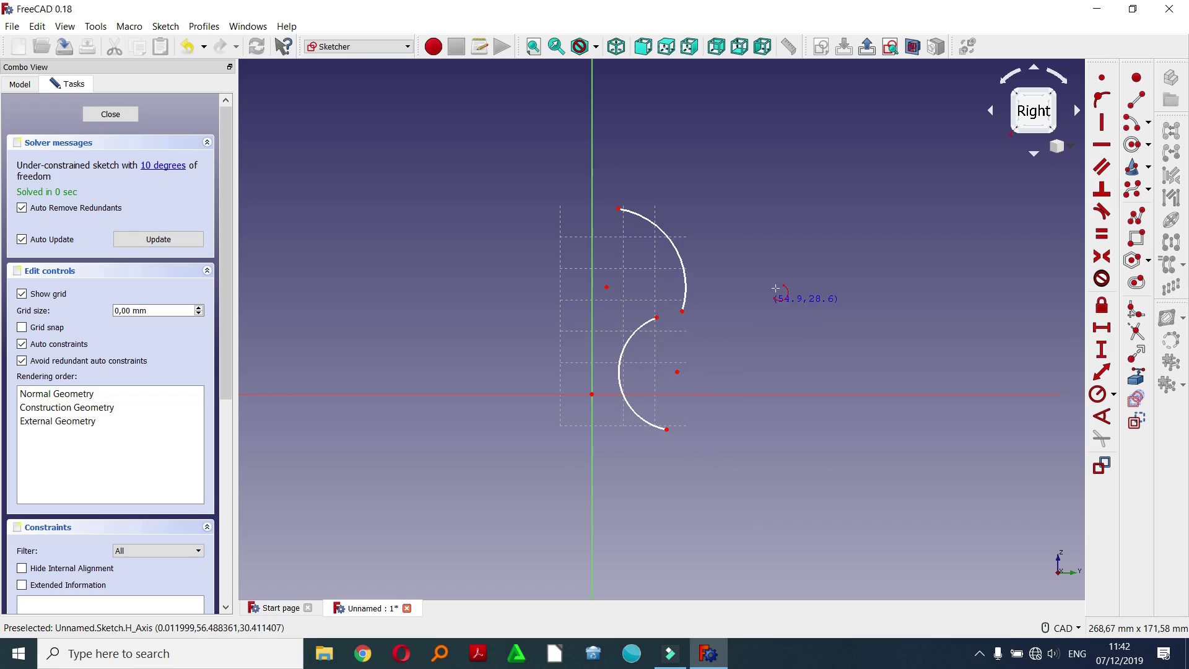
- Put the upper arc's top endpoint and centre on the vertical axis
{"action": "left_click", "coordinate": [619, 210]}
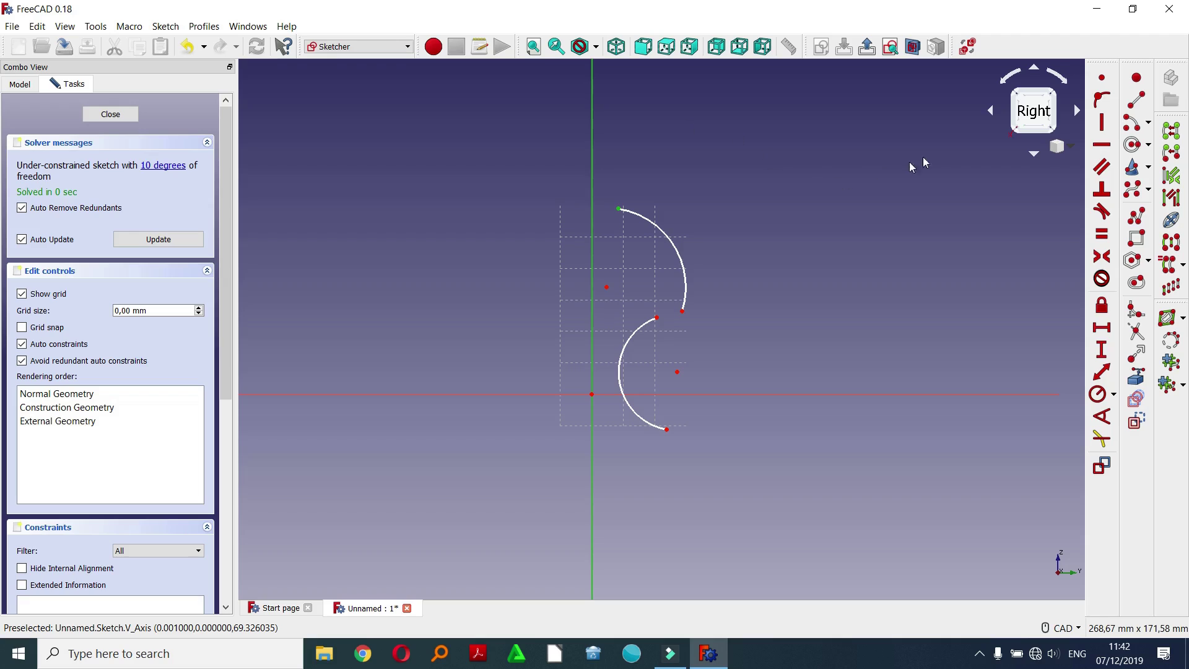
{"action": "left_click", "coordinate": [1102, 99]}
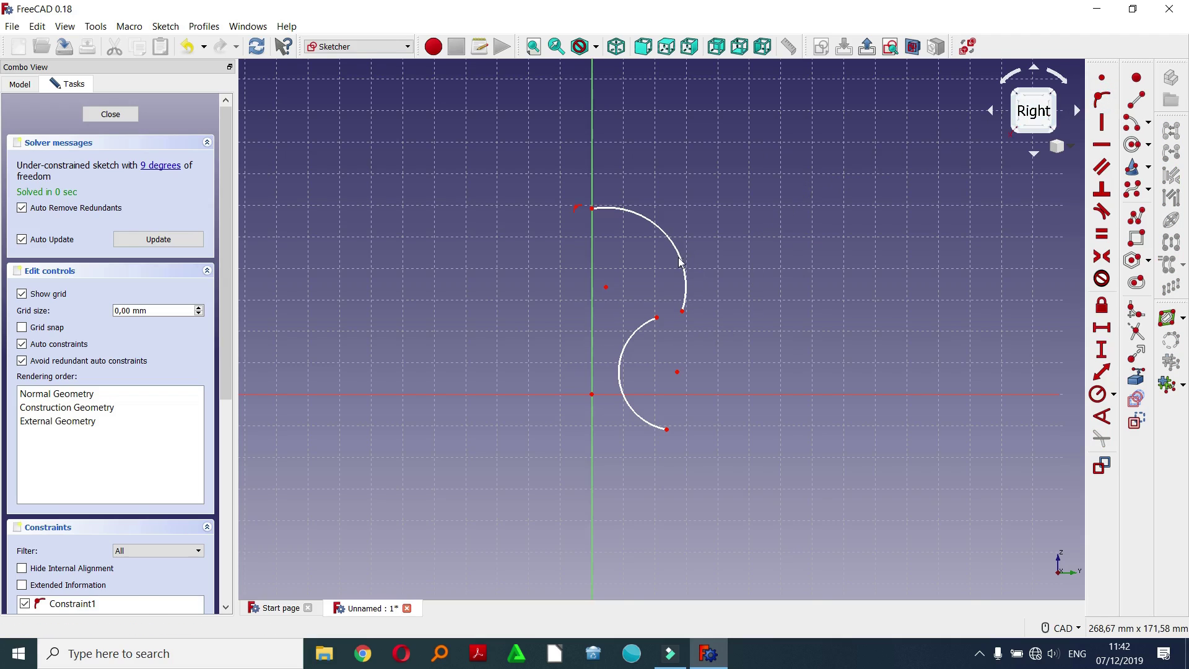
{"action": "left_click", "coordinate": [606, 287]}
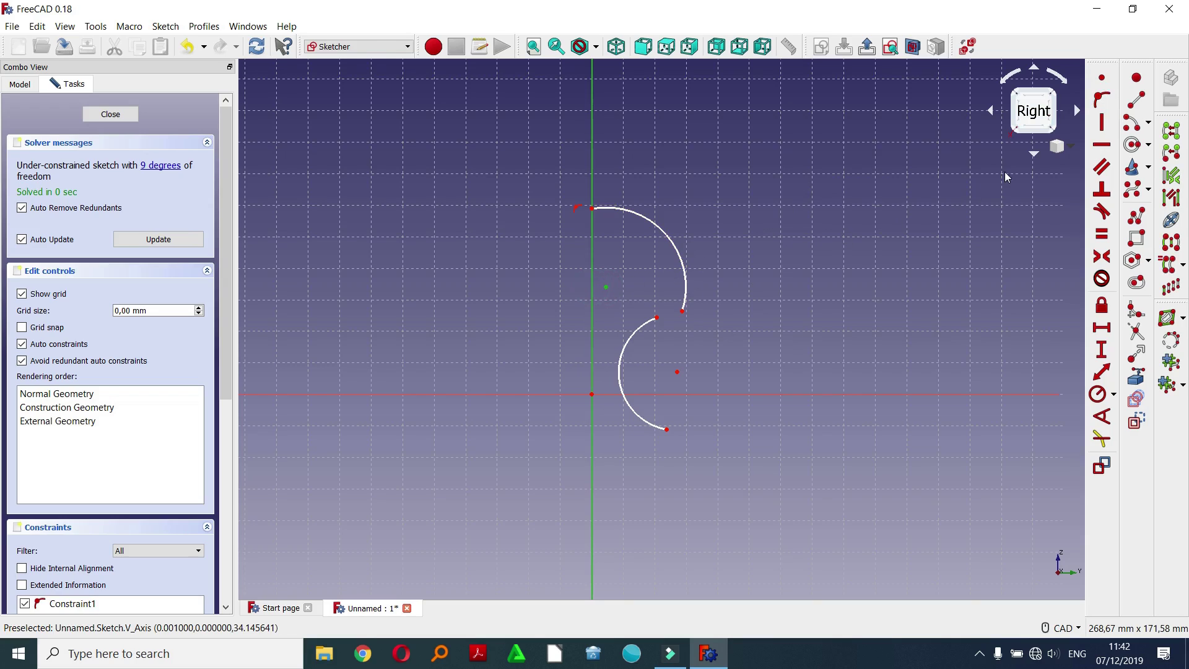
{"action": "left_click", "coordinate": [1101, 99]}
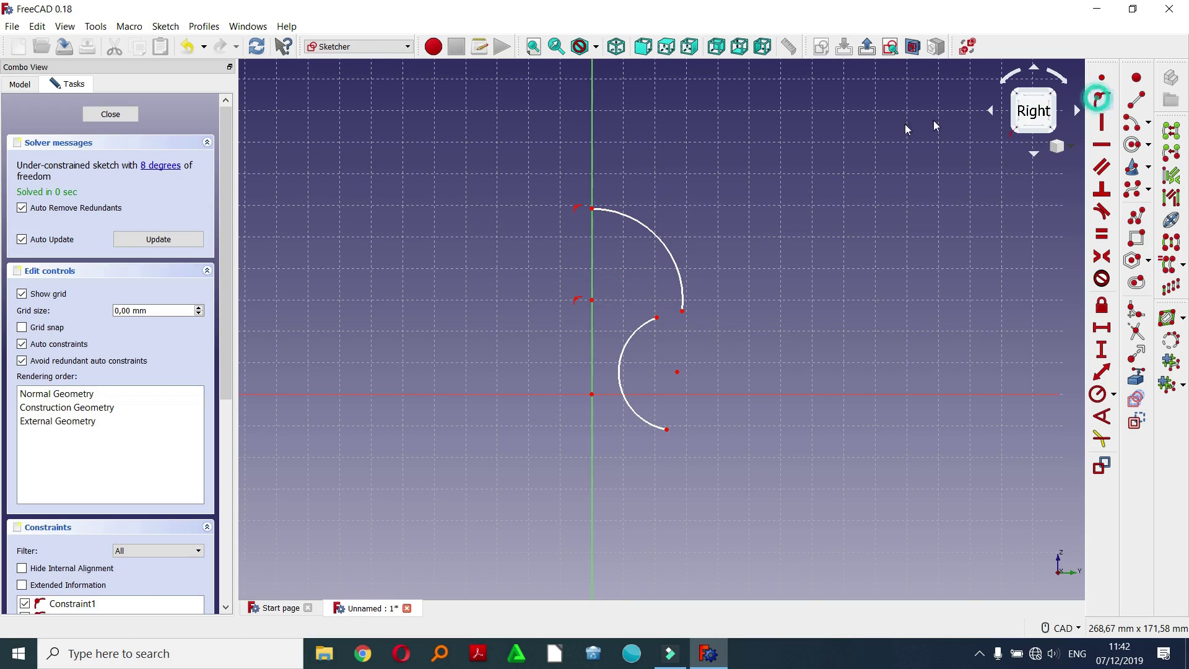
{"action": "left_click", "coordinate": [676, 250]}
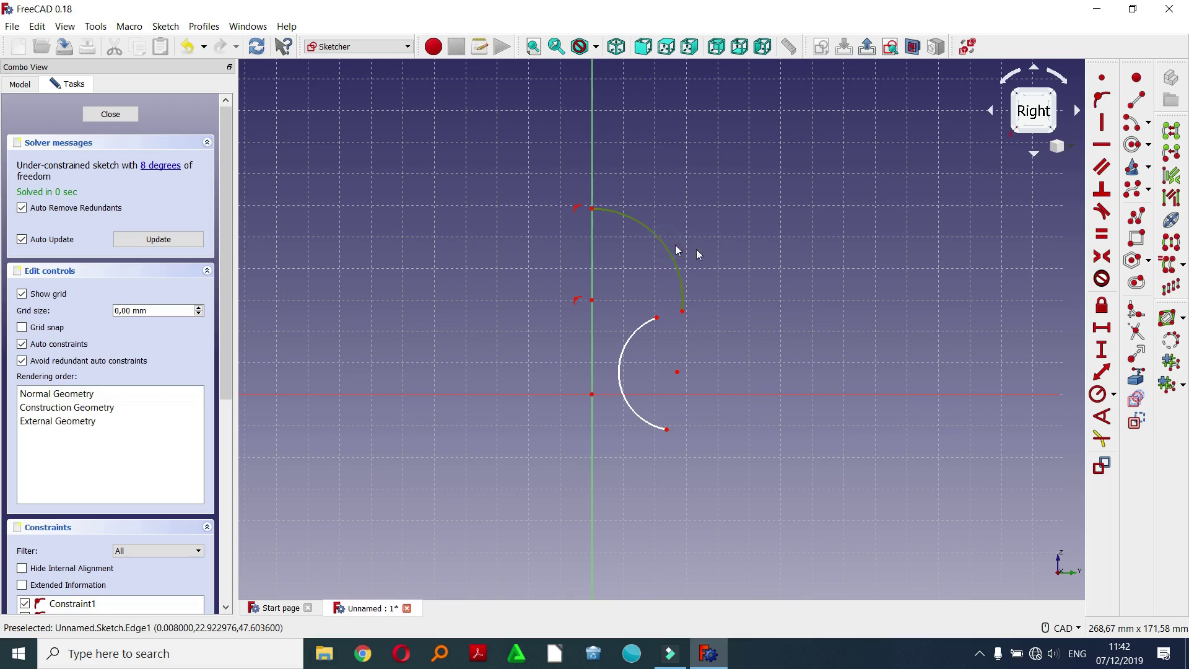
{"action": "left_click", "coordinate": [1113, 396]}
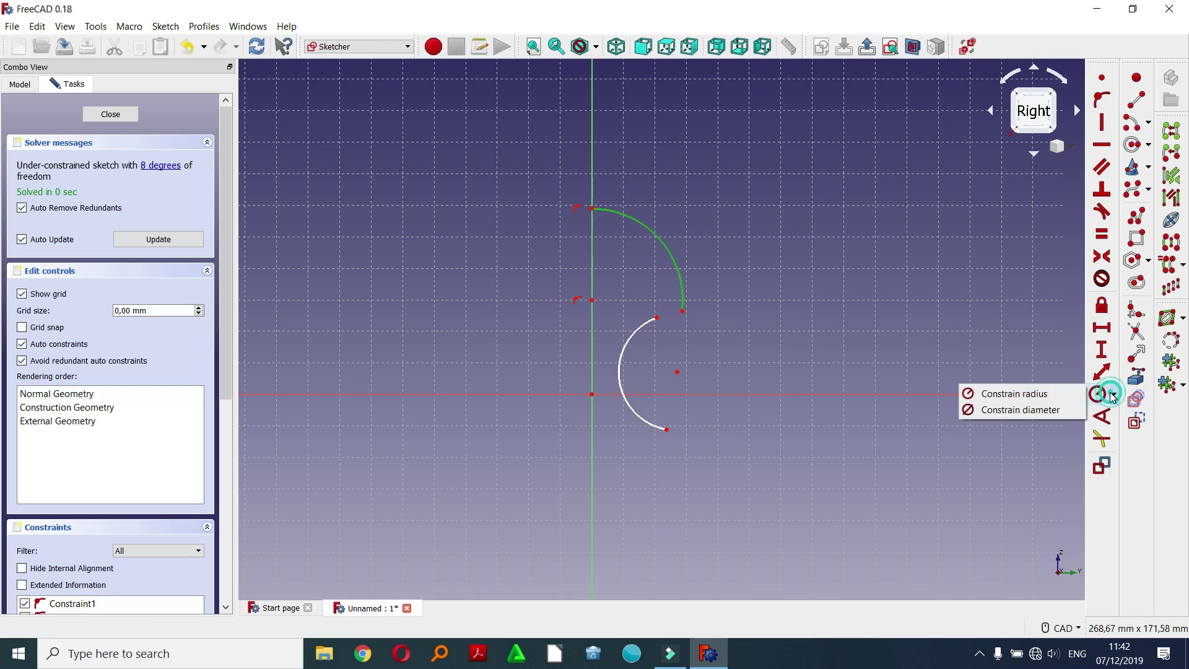
- Give the upper arc a 58 mm diameter
{"action": "left_click", "coordinate": [1046, 409]}
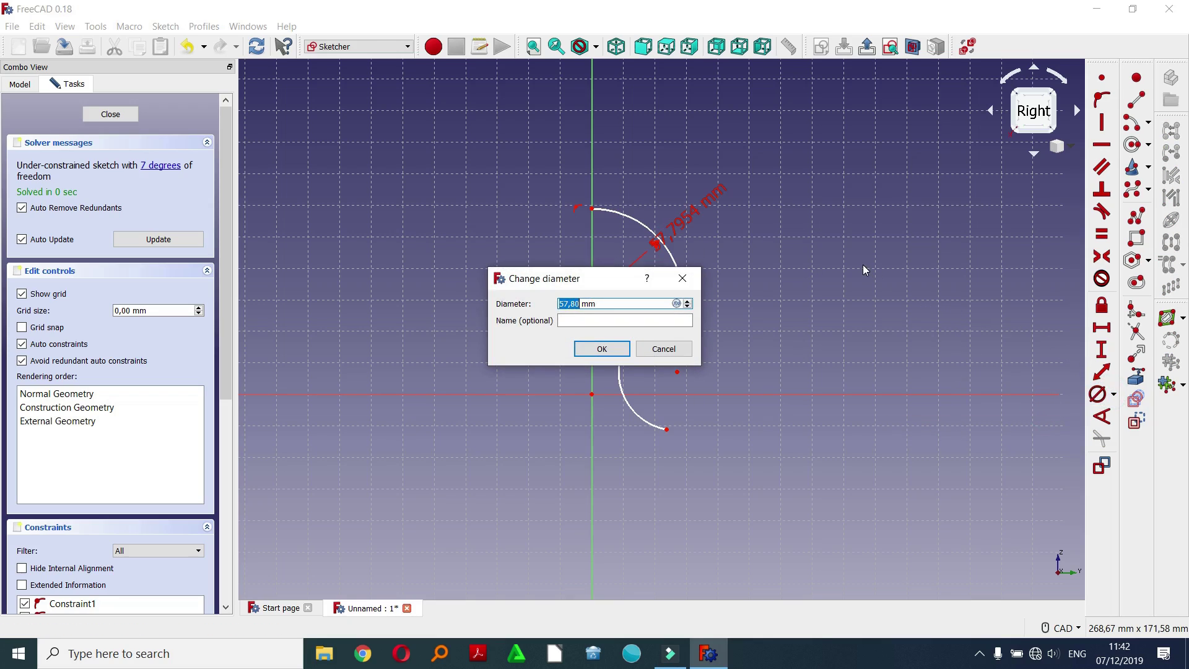
{"action": "type", "text": "5"}
{"action": "left_click", "coordinate": [599, 349]}
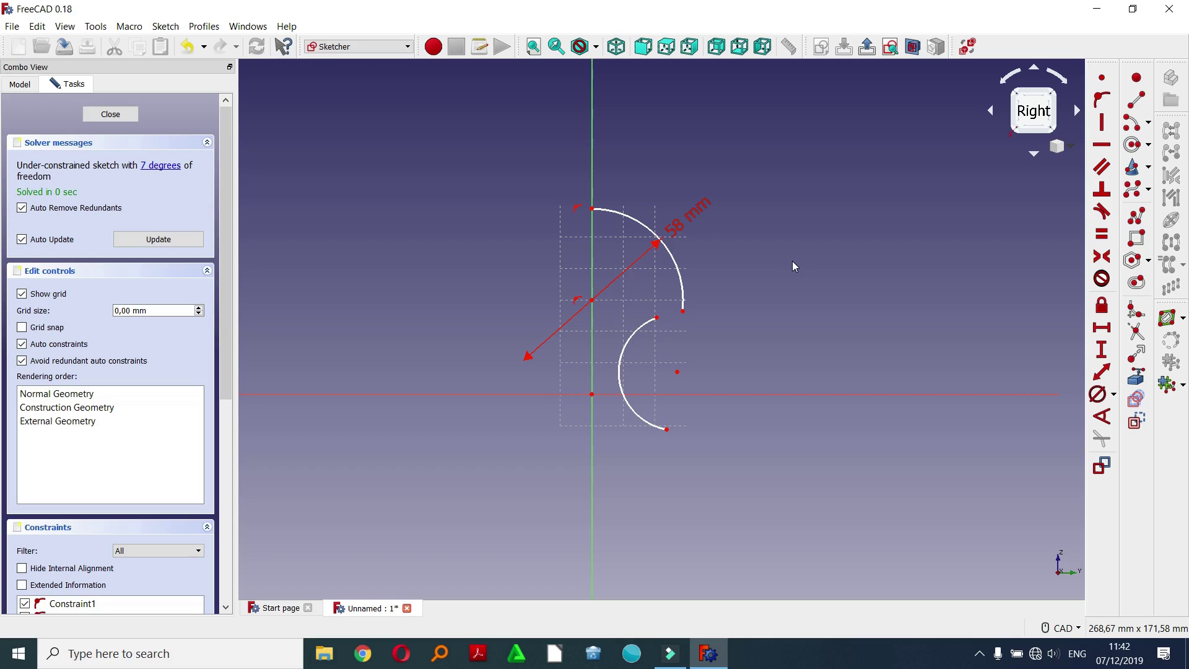
- Place the lower arc's bottom endpoint on the horizontal axis
{"action": "left_click", "coordinate": [667, 430]}
{"action": "left_click", "coordinate": [716, 395]}
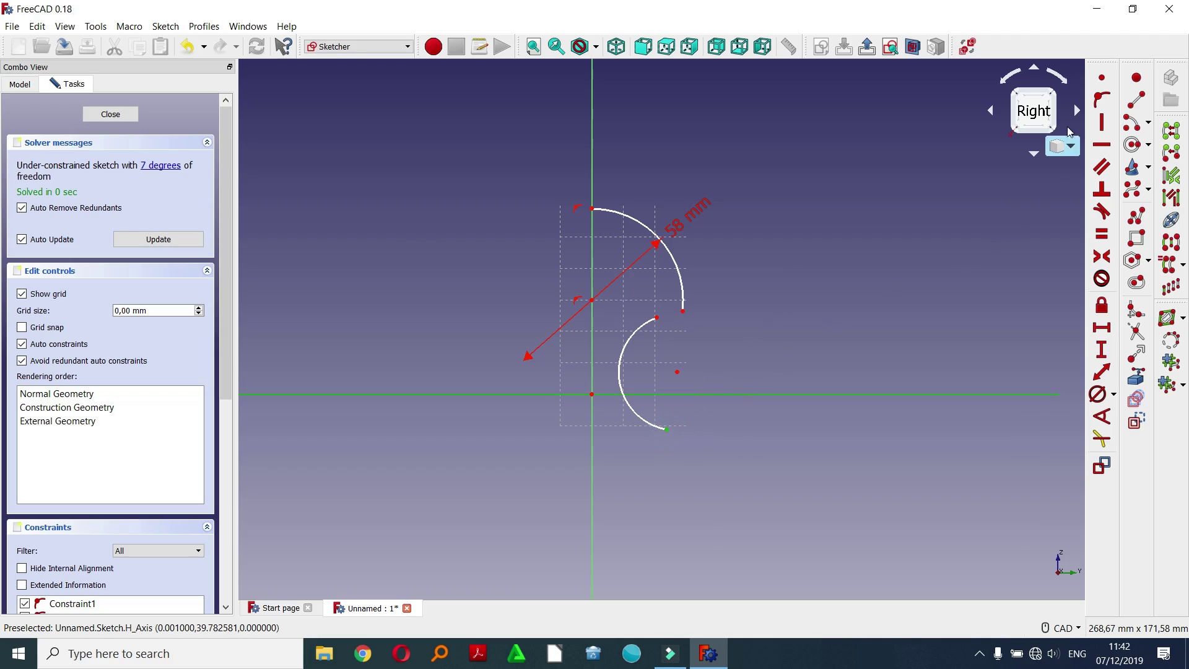
{"action": "left_click", "coordinate": [1102, 99]}
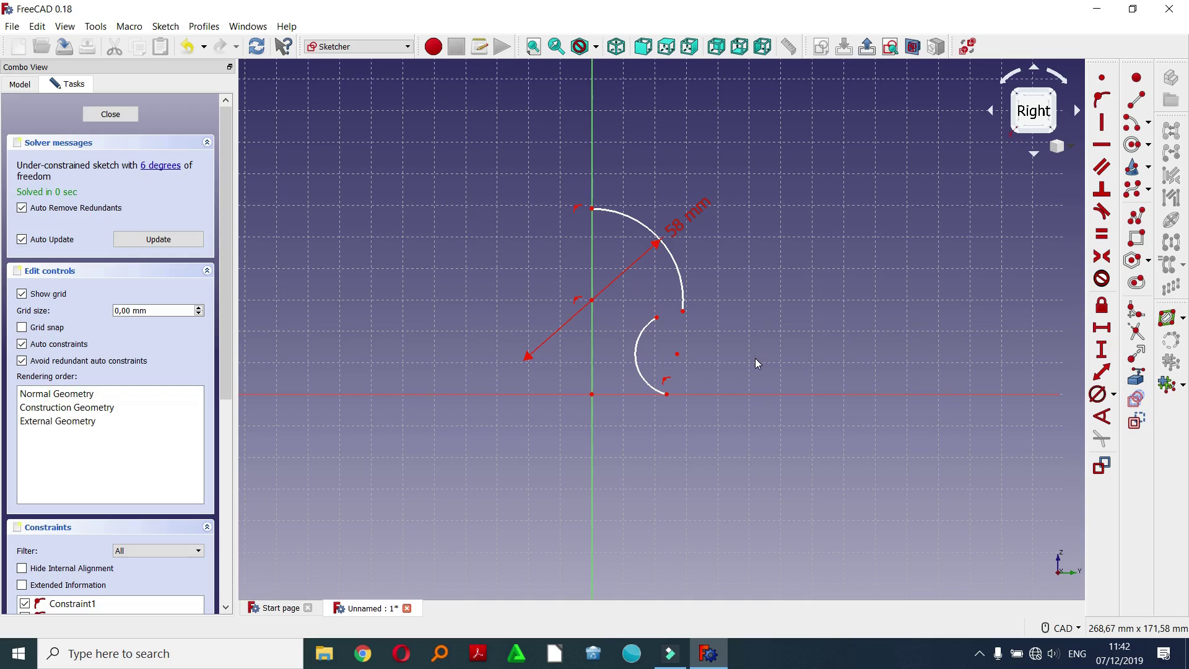
{"action": "left_click", "coordinate": [634, 364]}
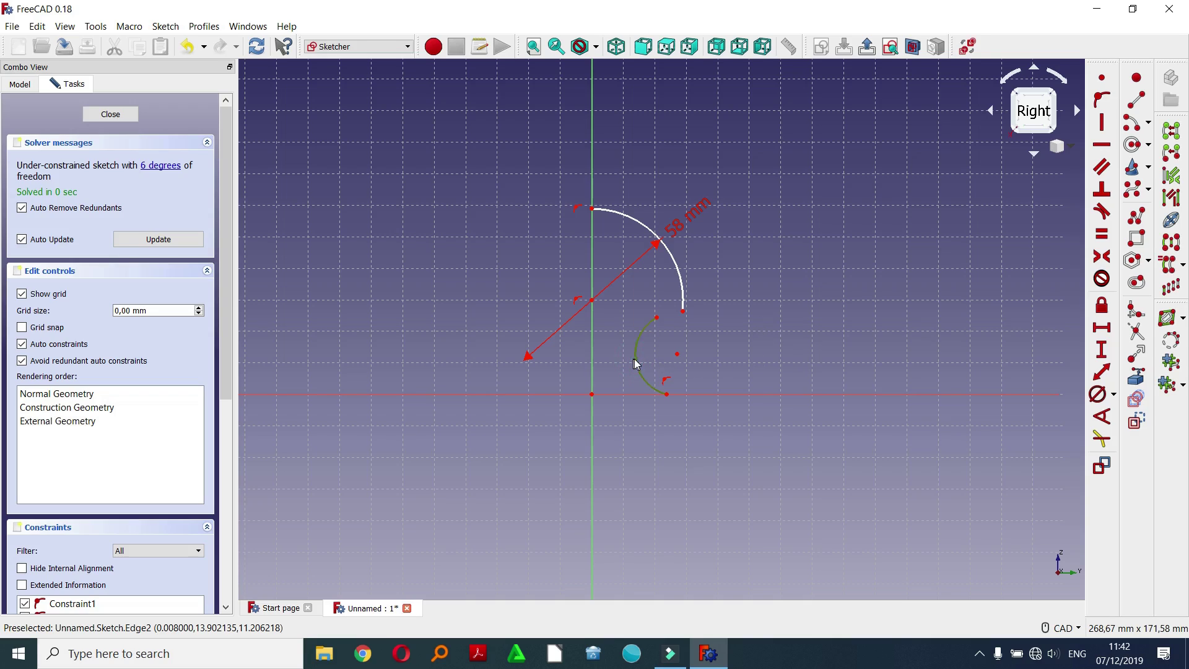
{"action": "left_click", "coordinate": [1113, 395]}
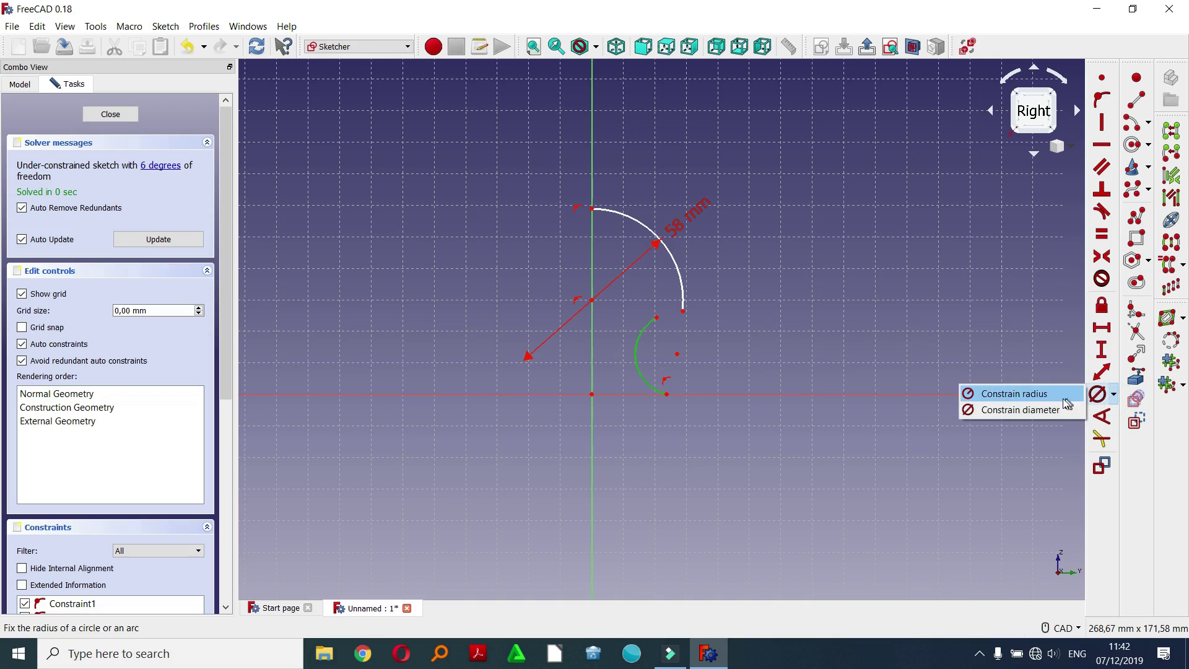
- Give the lower arc a 28 mm radius
{"action": "left_click", "coordinate": [1031, 394]}
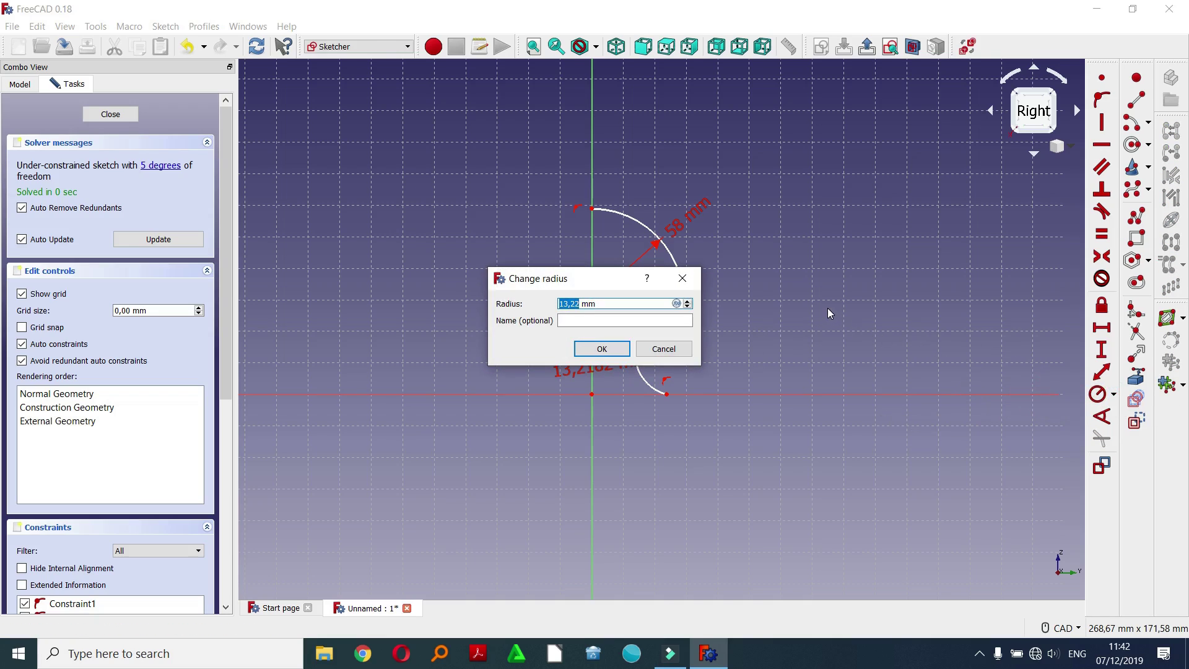
{"action": "type", "text": "2"}
{"action": "left_click", "coordinate": [602, 348]}
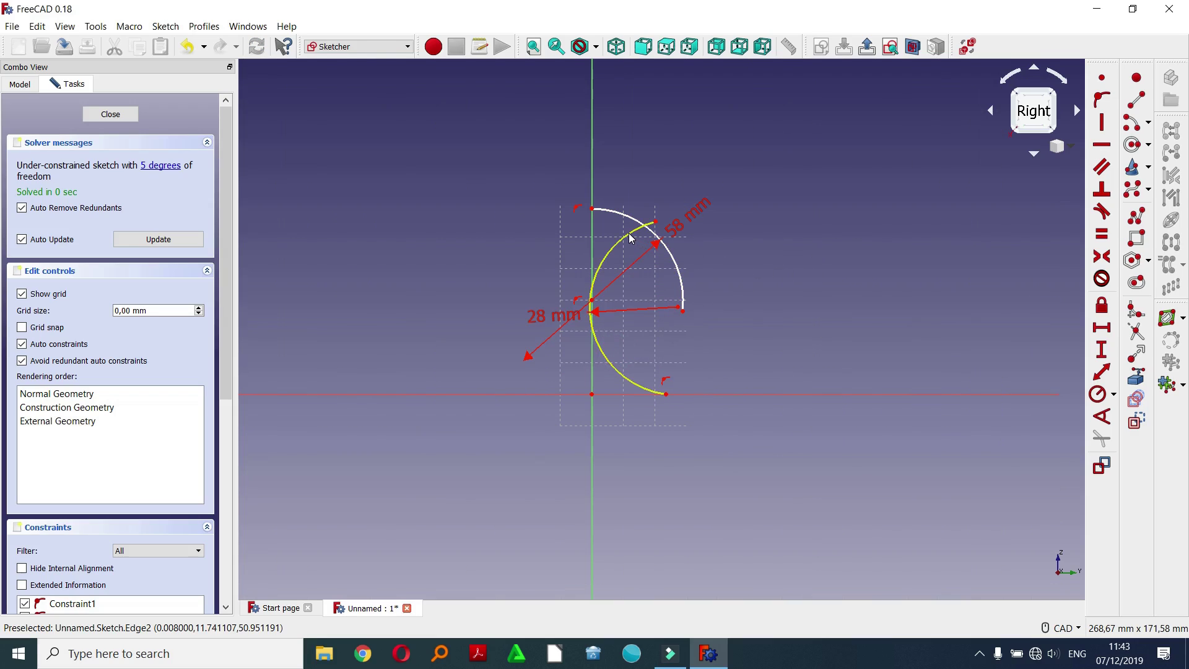
- Drag the arcs together and make the 58 mm arc's lower end tangent to the inner arc
{"action": "mouse_move", "coordinate": [632, 225]}
{"action": "left_mouse_down"}
{"action": "mouse_move", "coordinate": [641, 167]}
{"action": "mouse_move", "coordinate": [689, 229]}
{"action": "left_mouse_up"}
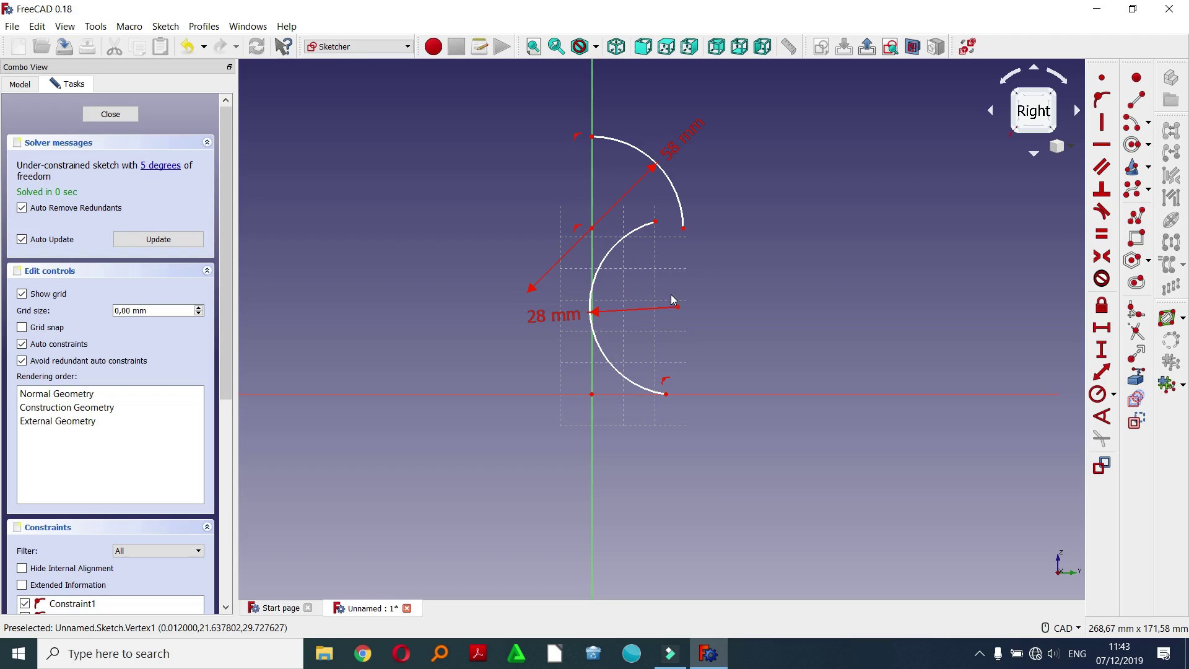
{"action": "left_click_drag", "start_coordinate": [656, 222], "coordinate": [655, 270]}
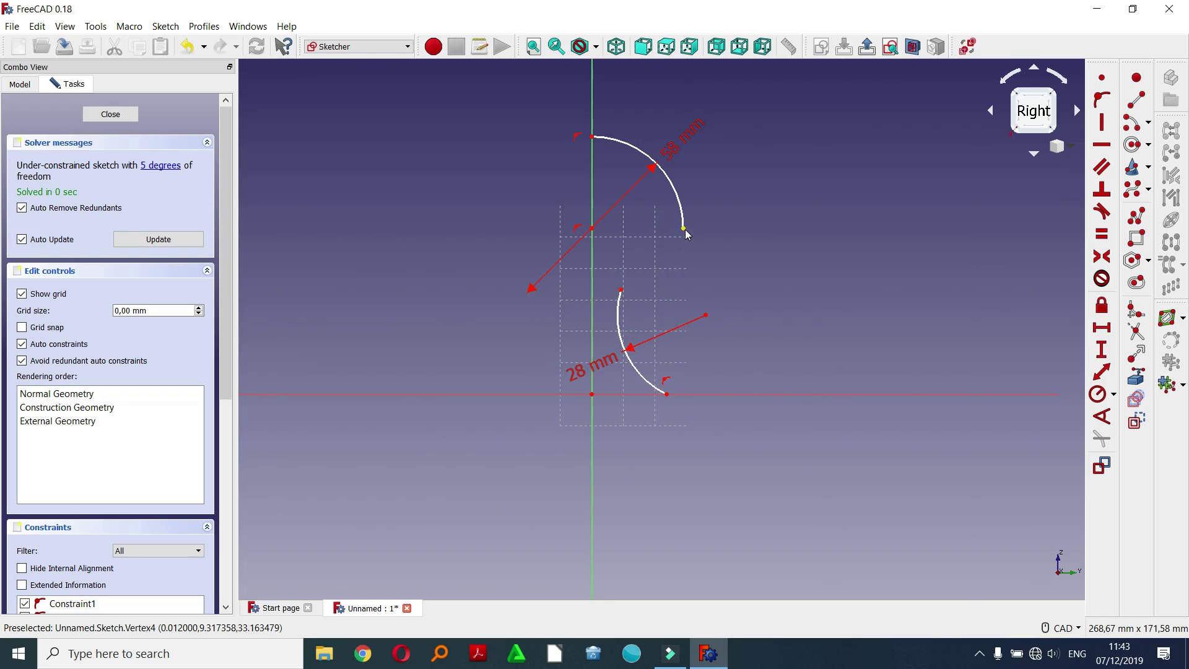
{"action": "left_click_drag", "start_coordinate": [684, 228], "coordinate": [651, 273]}
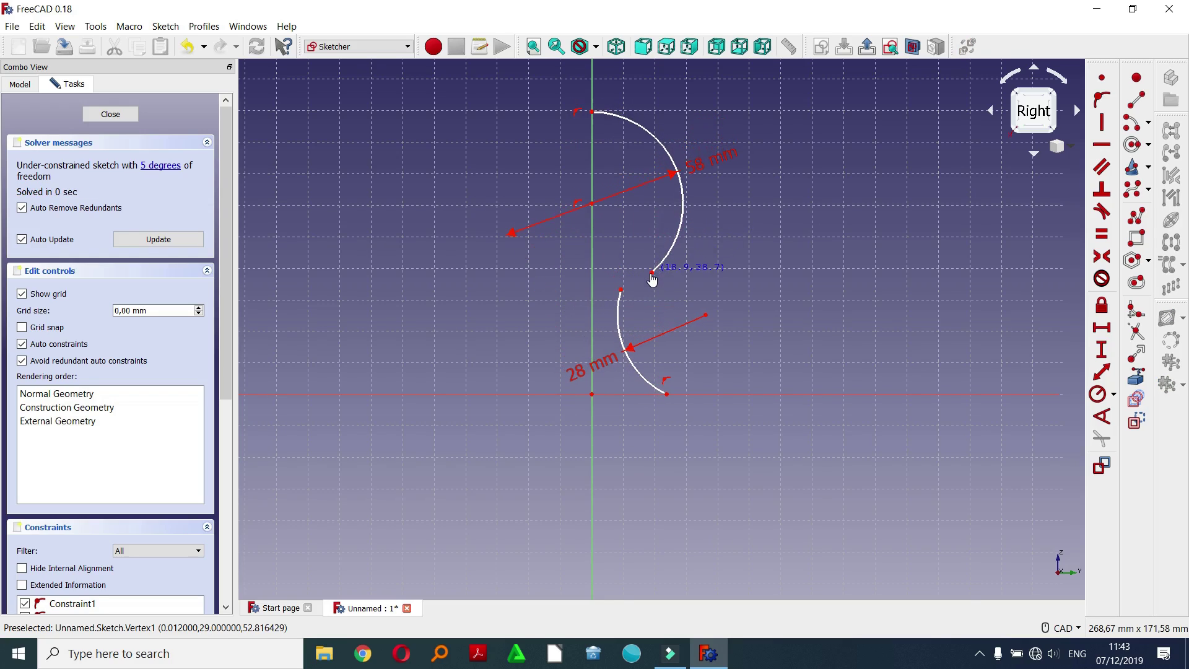
{"action": "left_click", "coordinate": [622, 290]}
{"action": "left_click", "coordinate": [651, 273]}
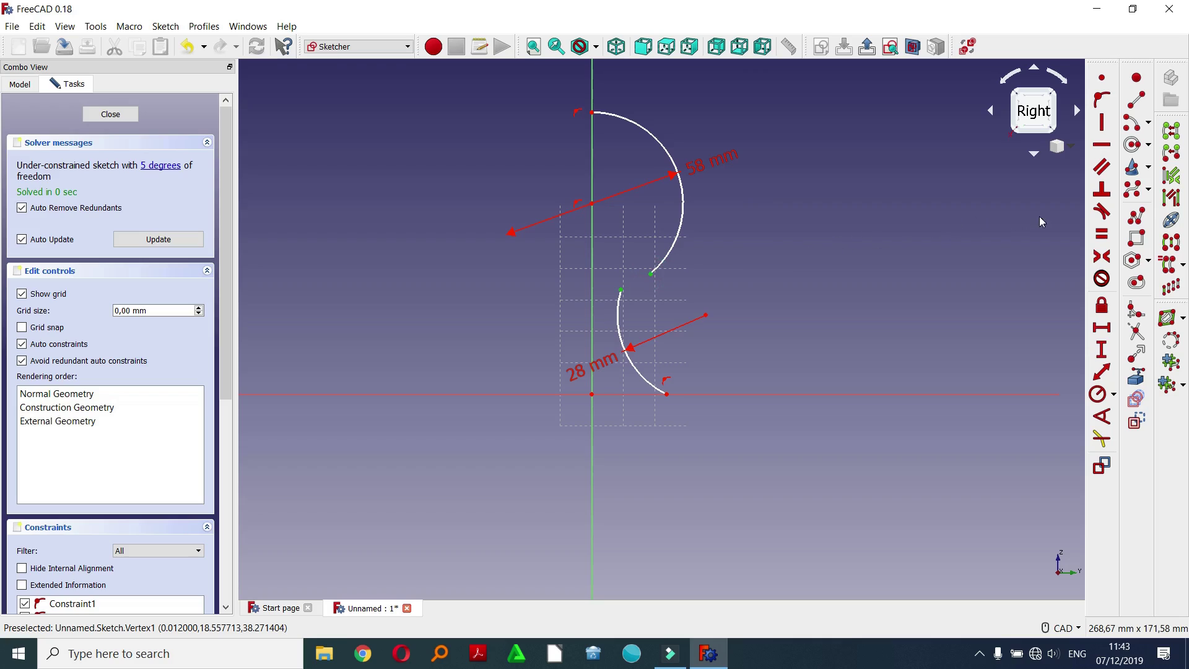
{"action": "left_click", "coordinate": [1102, 211]}
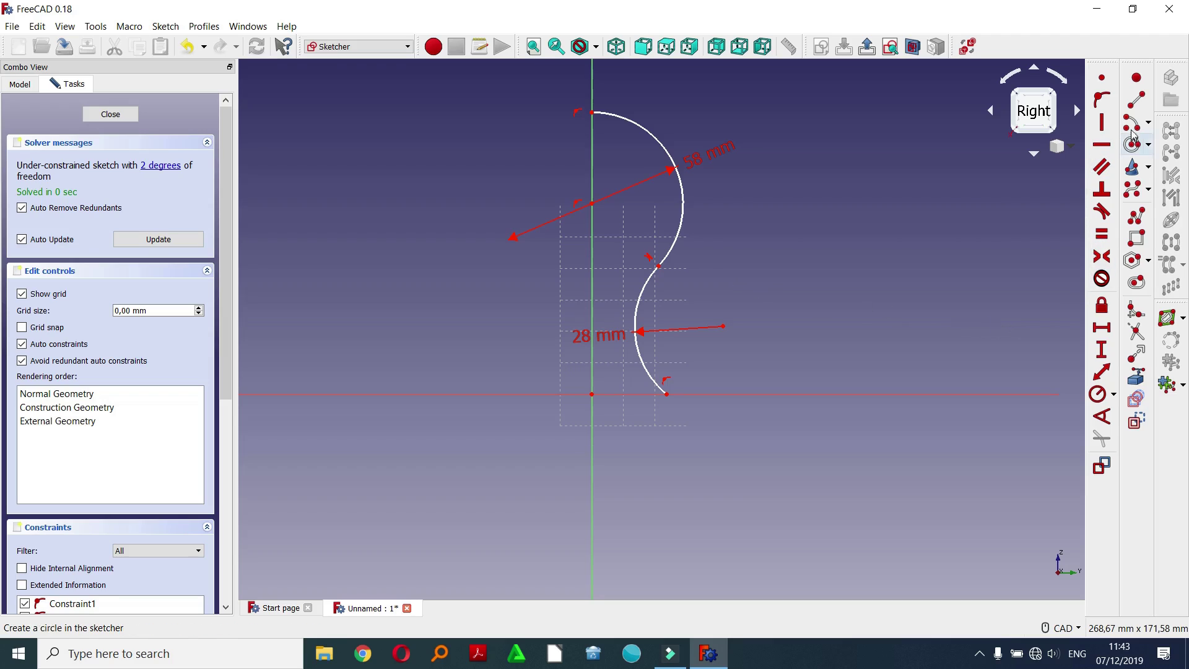
- Draw a horizontal line right of the lower arc, its right end 86 mm from the origin
{"action": "left_click", "coordinate": [1137, 99]}
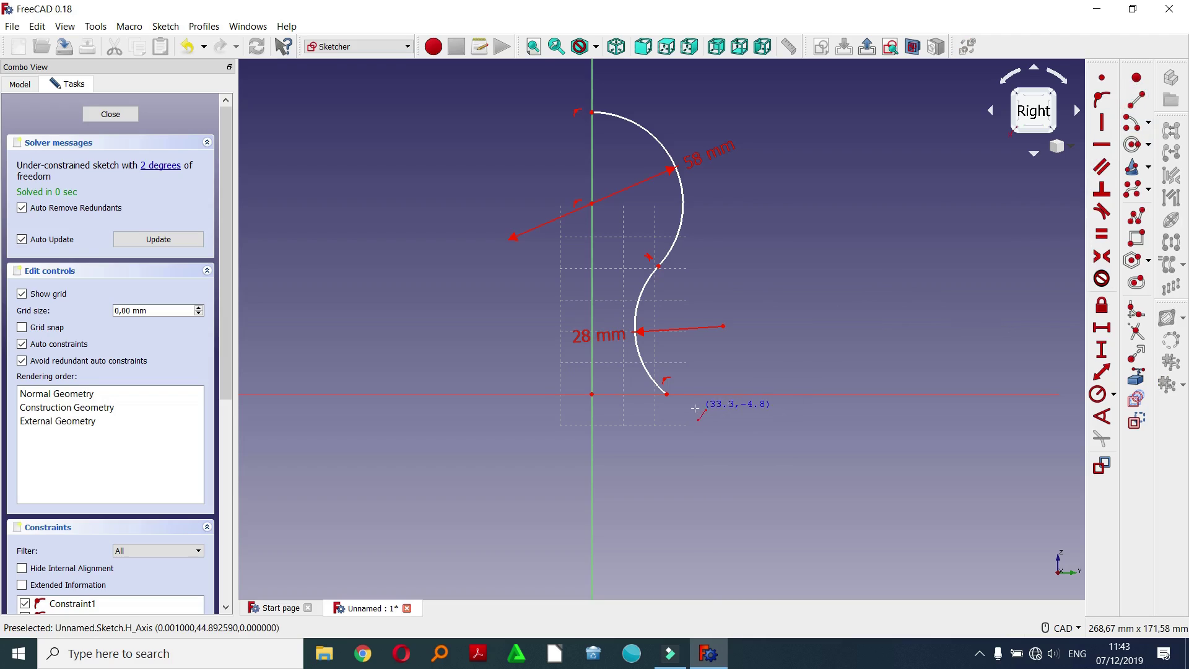
{"action": "left_click", "coordinate": [689, 385]}
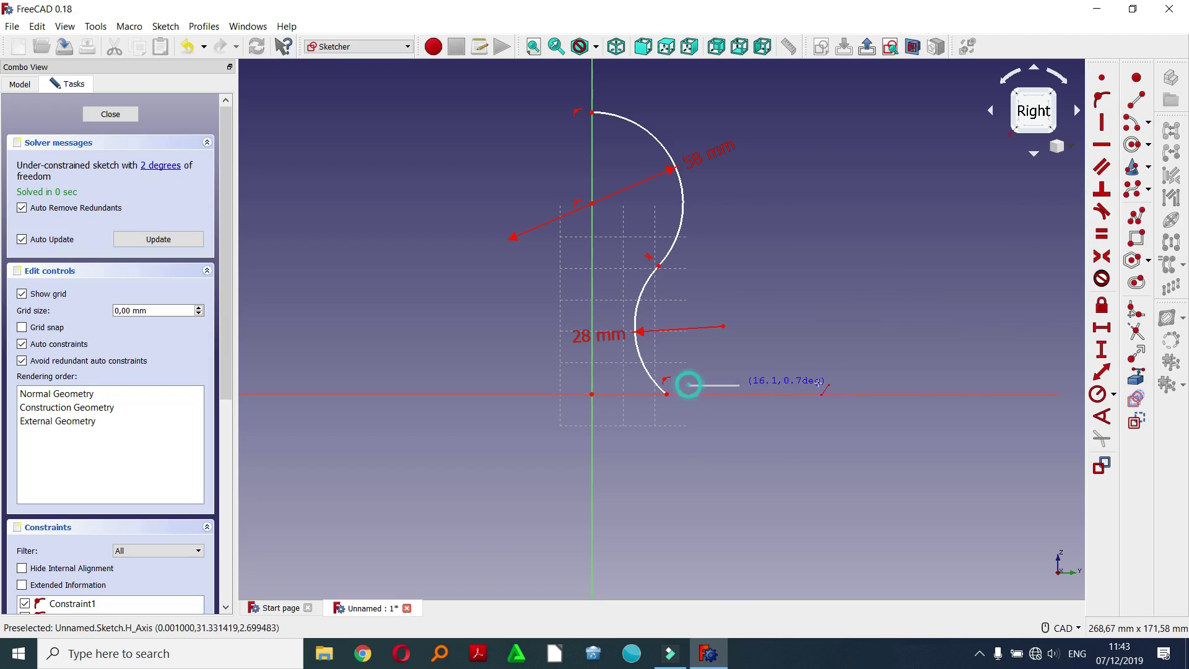
{"action": "left_click", "coordinate": [832, 384]}
{"action": "right_click", "coordinate": [824, 454]}
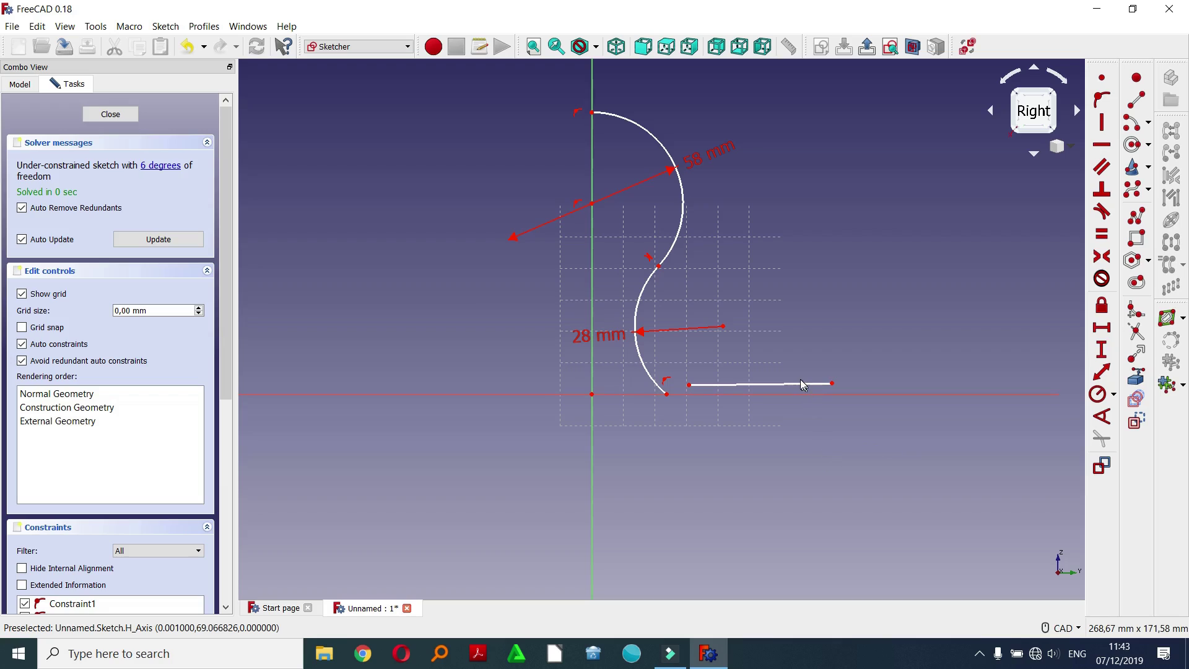
{"action": "left_click", "coordinate": [797, 384]}
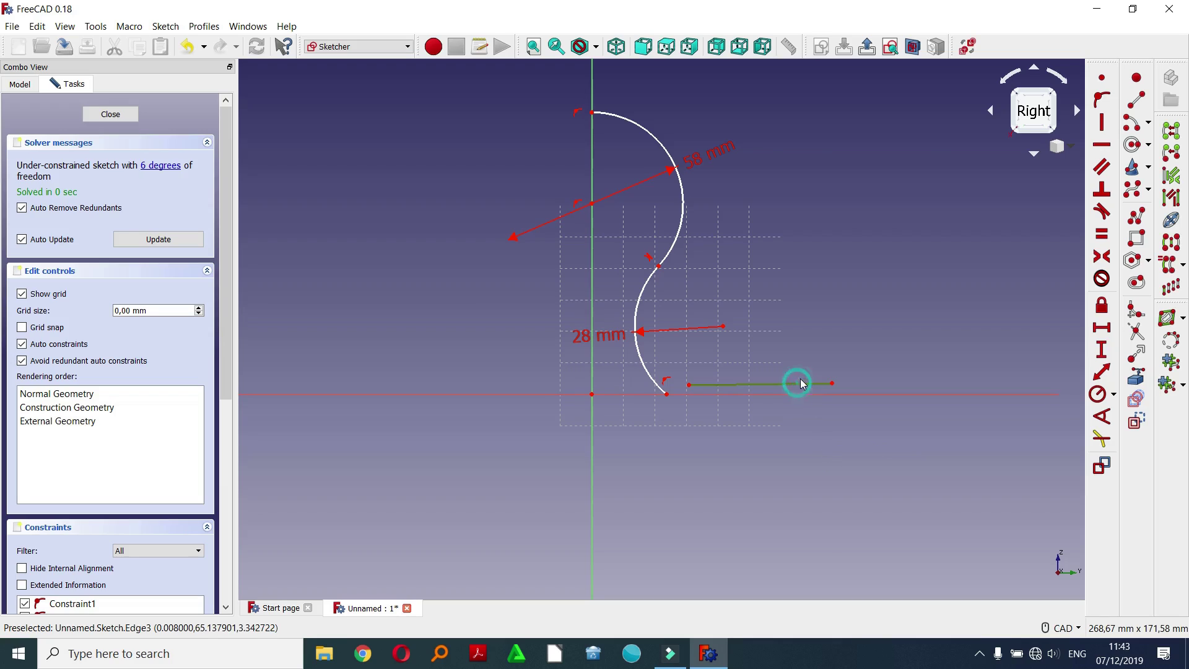
{"action": "left_click", "coordinate": [1101, 145]}
{"action": "left_click", "coordinate": [894, 332]}
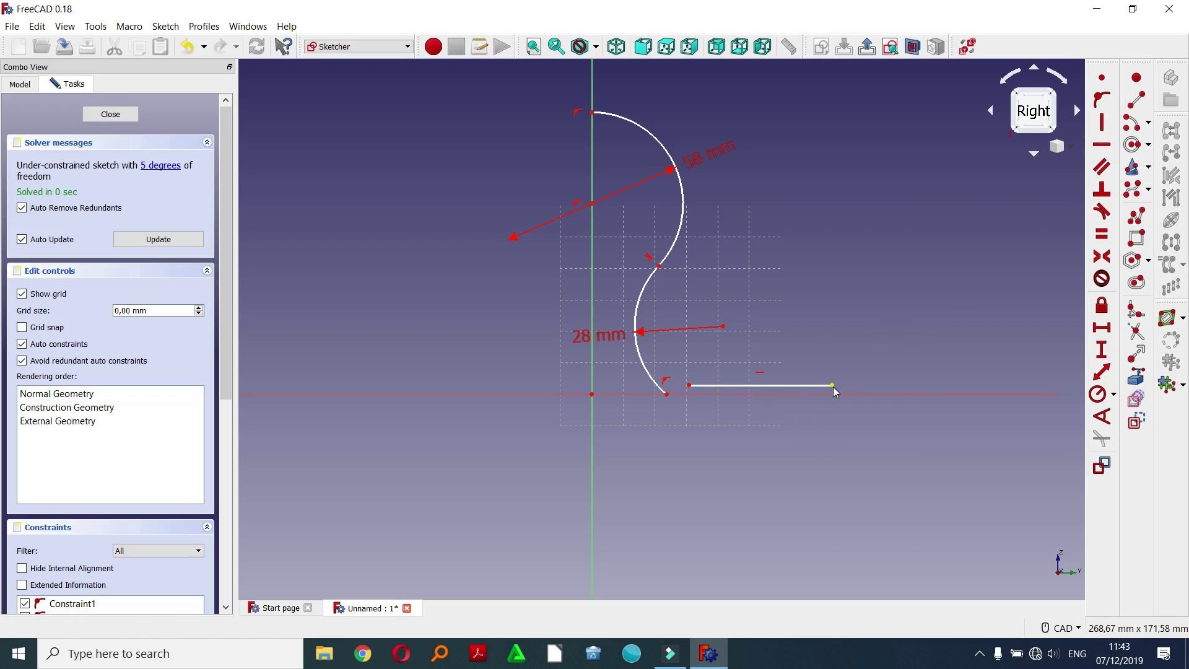
{"action": "left_click", "coordinate": [832, 385]}
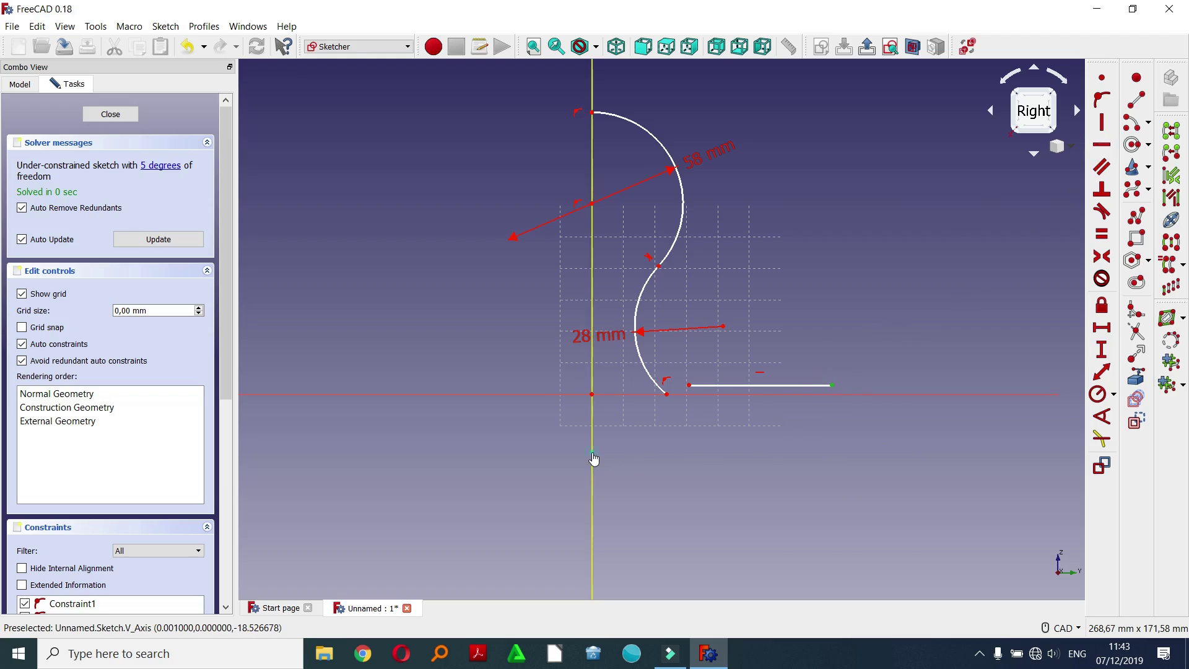
{"action": "left_click", "coordinate": [1106, 333]}
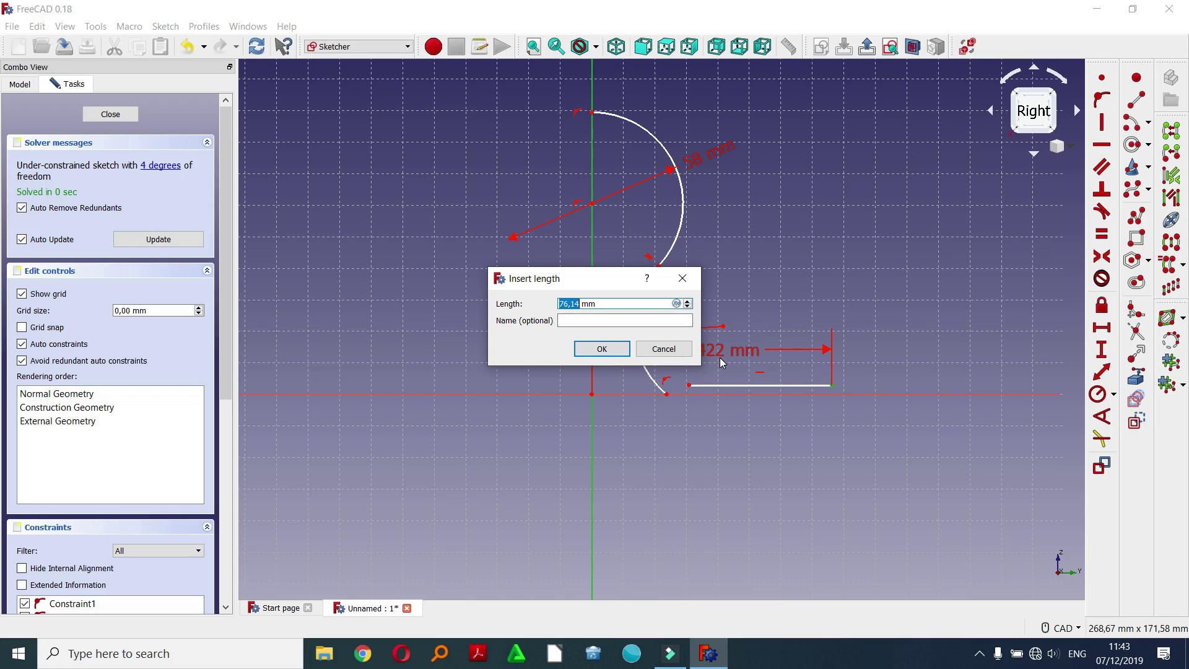
{"action": "type", "text": "86"}
{"action": "left_click", "coordinate": [604, 349]}
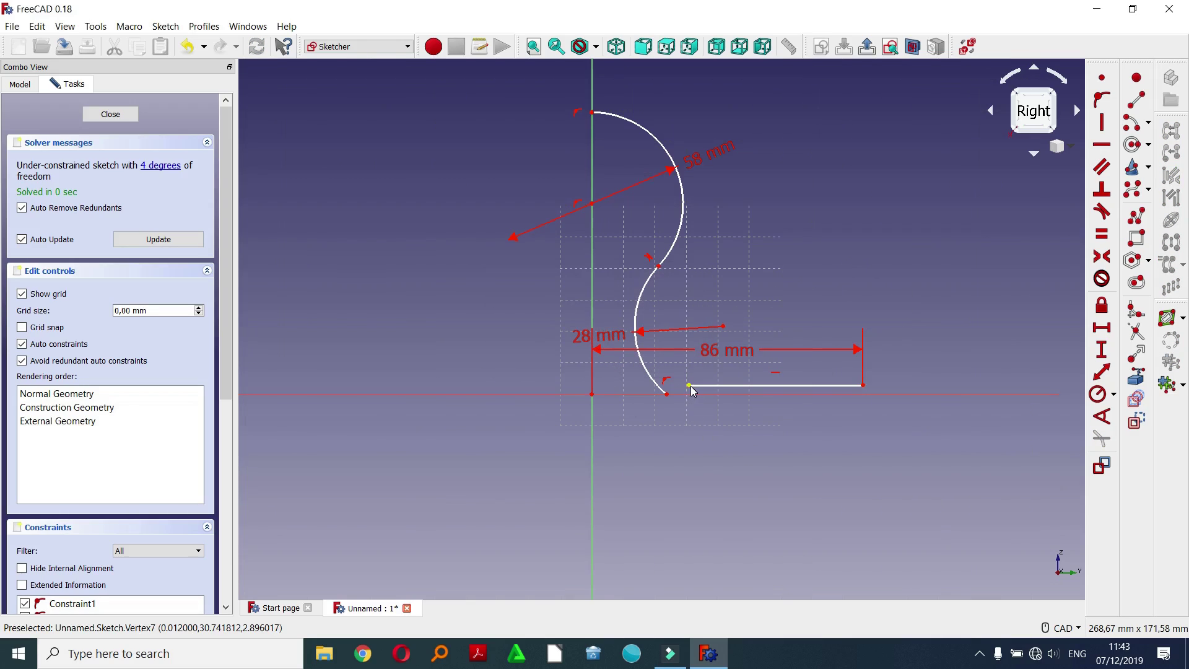
- Place the line on the horizontal axis with a 0 mm vertical distance
{"action": "left_click", "coordinate": [734, 385]}
{"action": "left_click", "coordinate": [787, 394]}
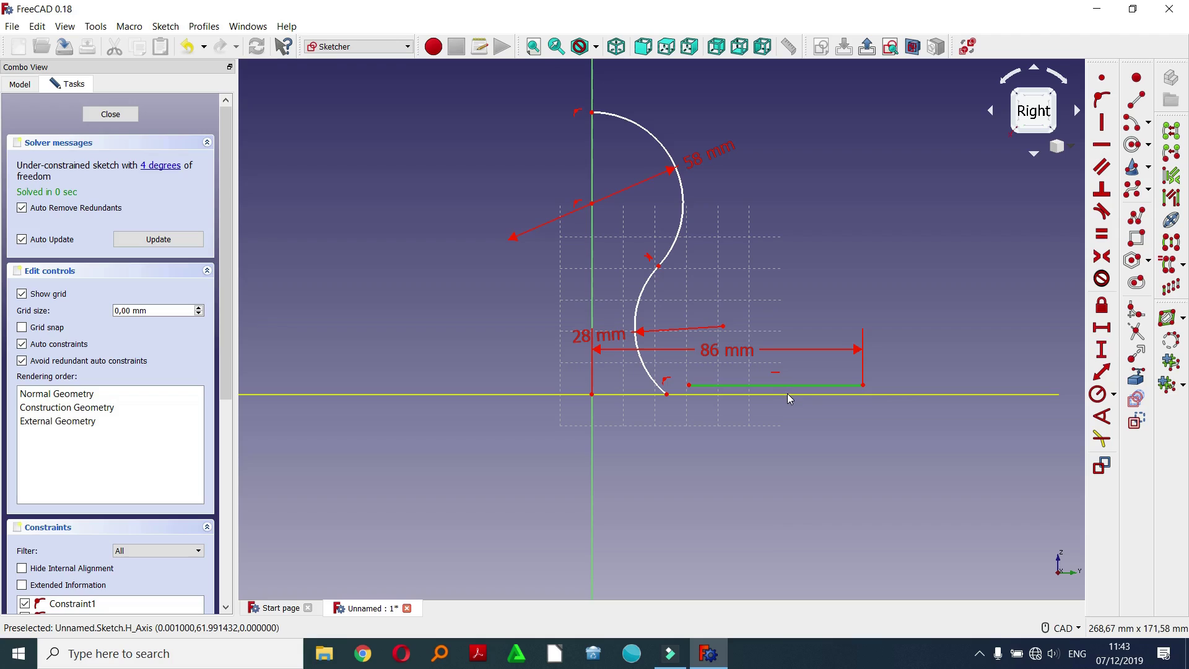
{"action": "left_click", "coordinate": [1101, 350]}
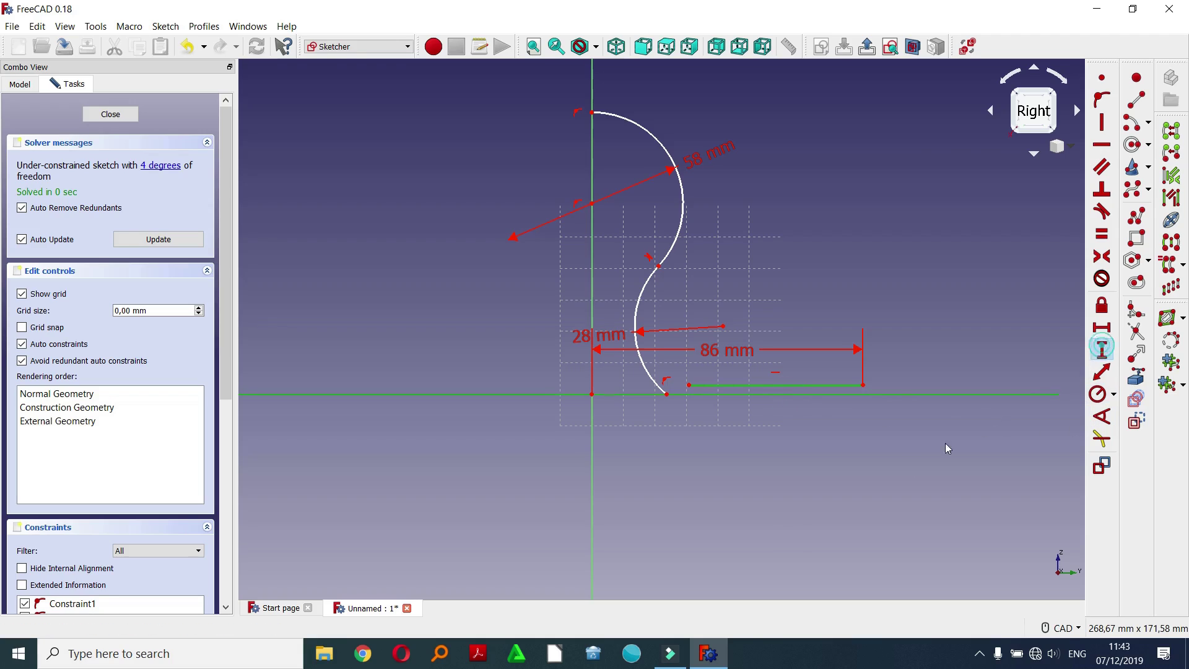
{"action": "left_click", "coordinate": [704, 346]}
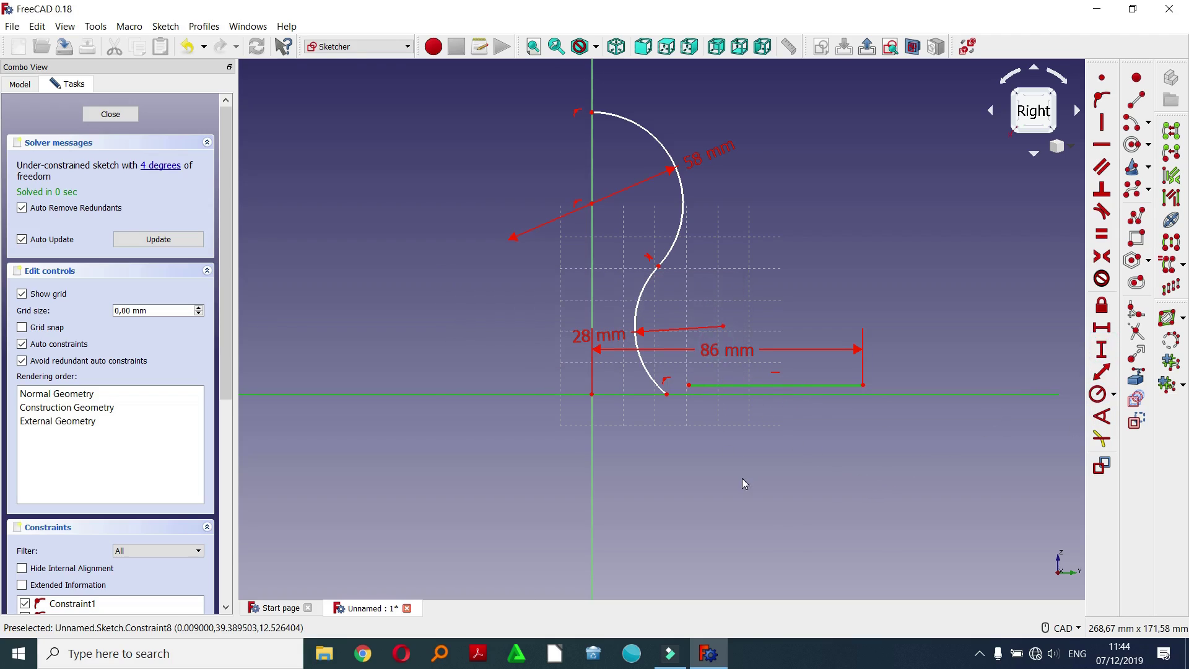
{"action": "left_click", "coordinate": [867, 451]}
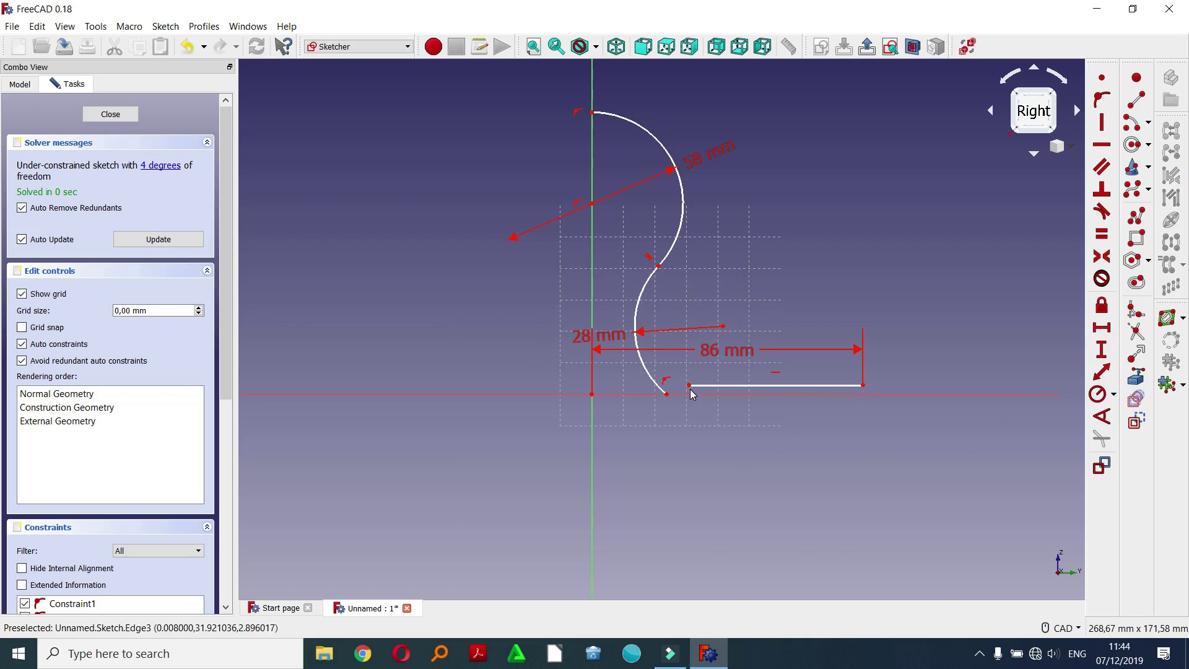
{"action": "left_click", "coordinate": [703, 395]}
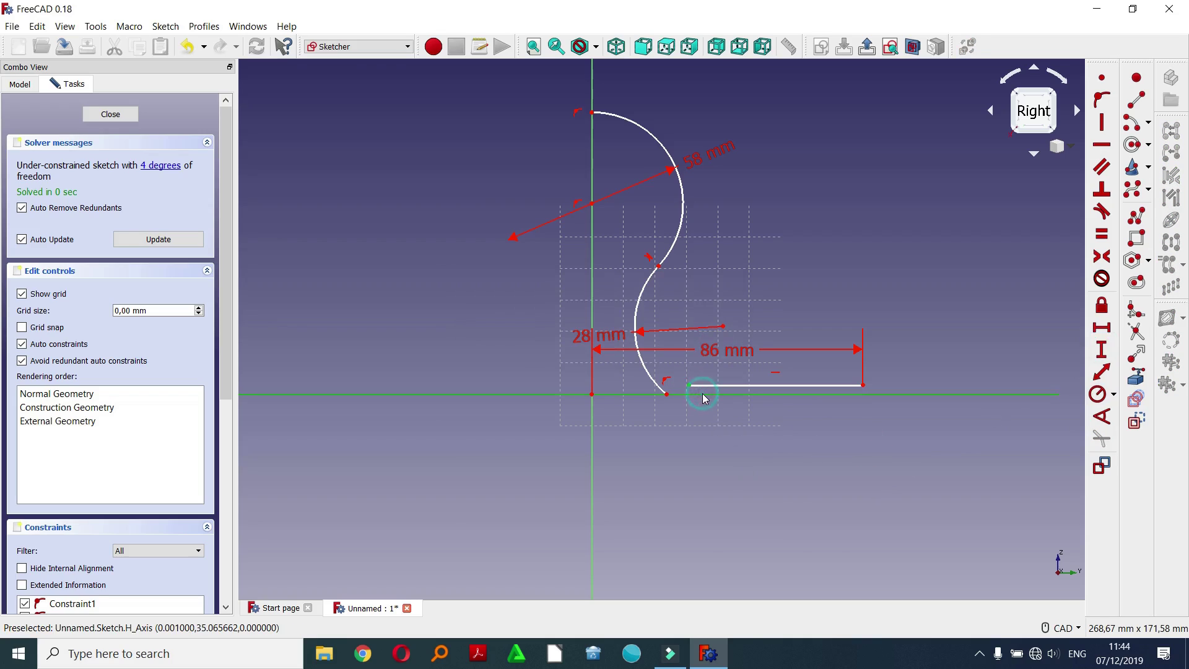
{"action": "left_click", "coordinate": [1101, 350]}
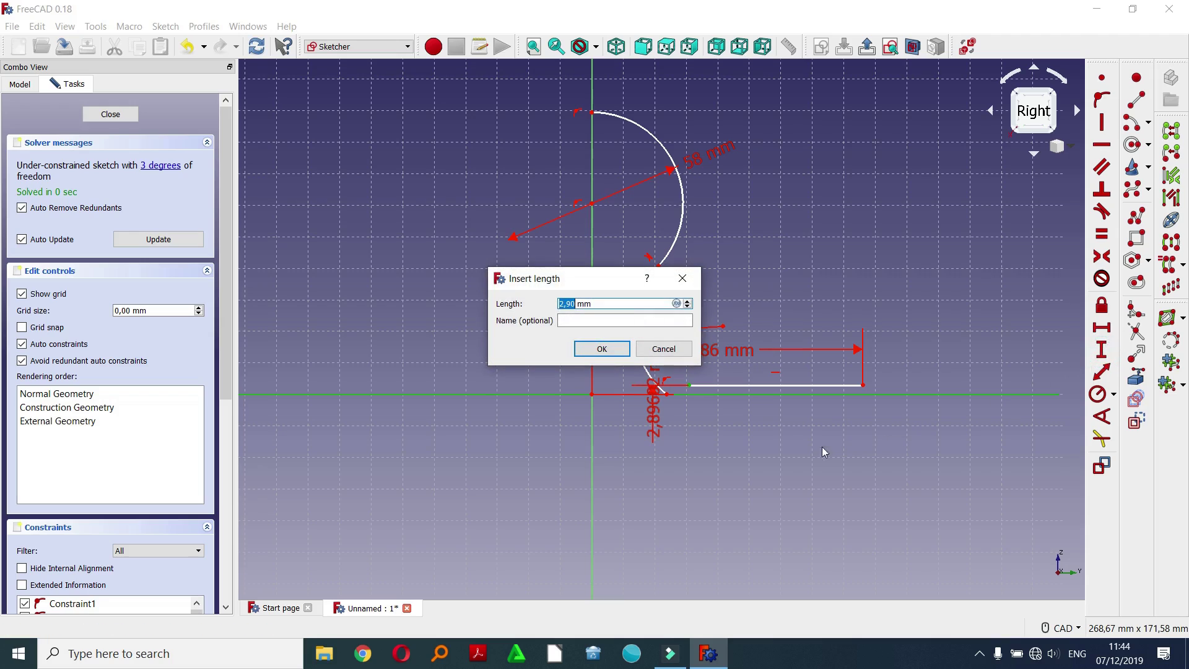
{"action": "type", "text": "0"}
{"action": "left_click", "coordinate": [602, 349]}
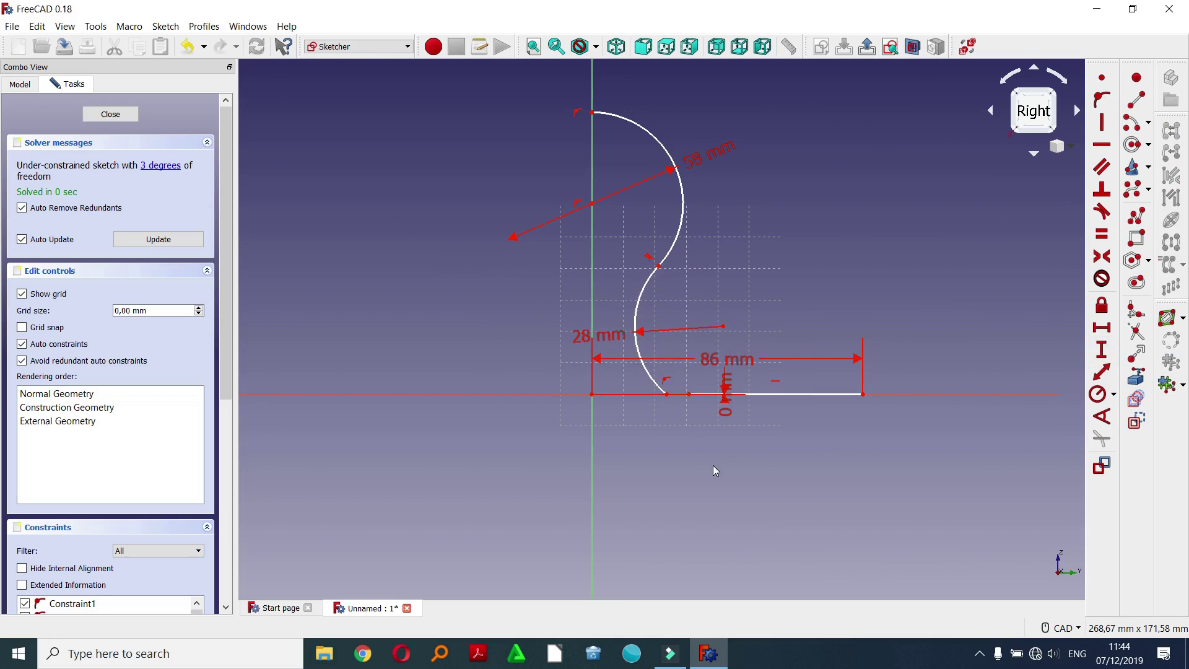
- Join the lower arc's end tangentially to the line's left end
{"action": "left_click", "coordinate": [666, 393]}
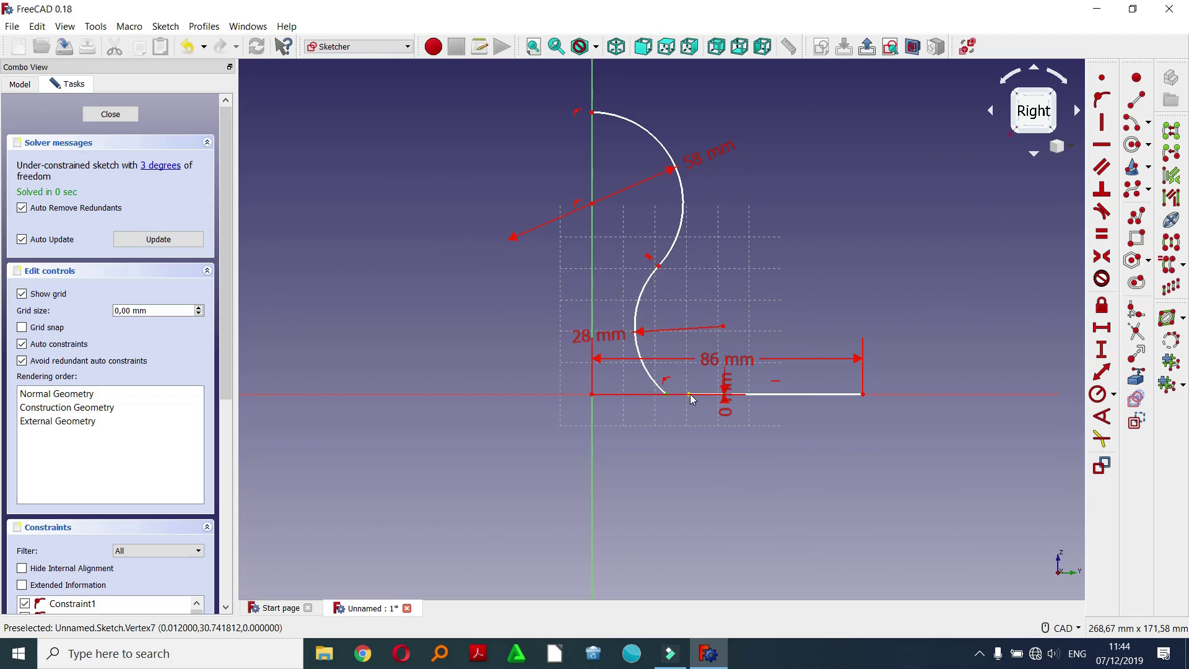
{"action": "left_click", "coordinate": [689, 393]}
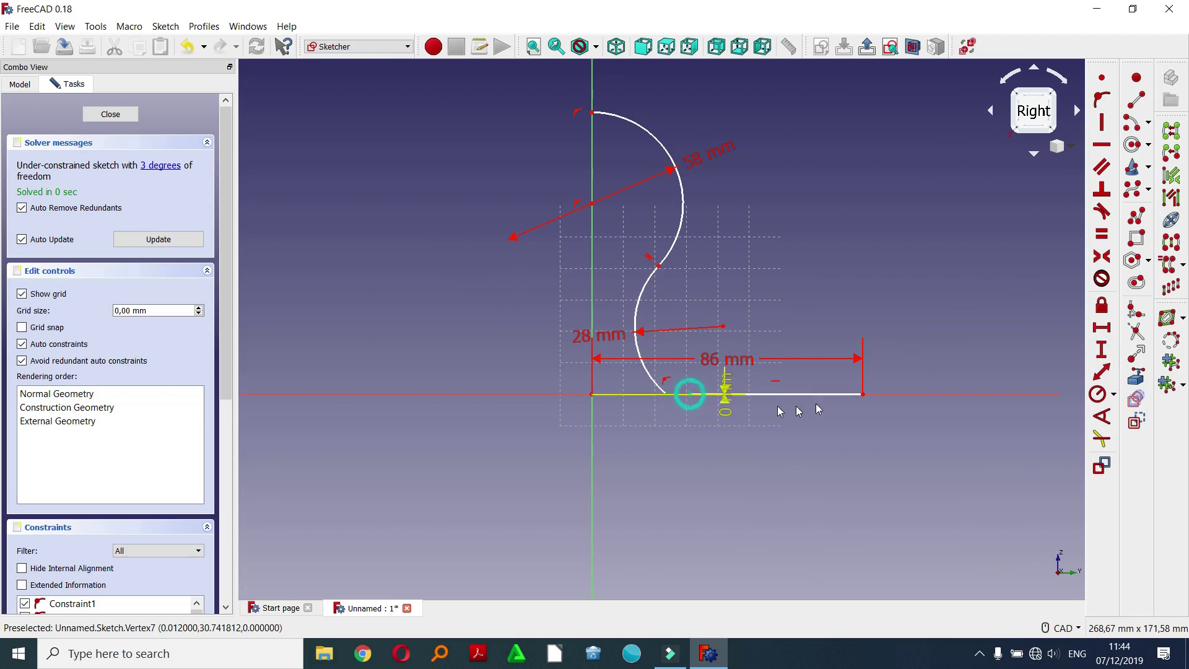
{"action": "left_click", "coordinate": [1103, 214]}
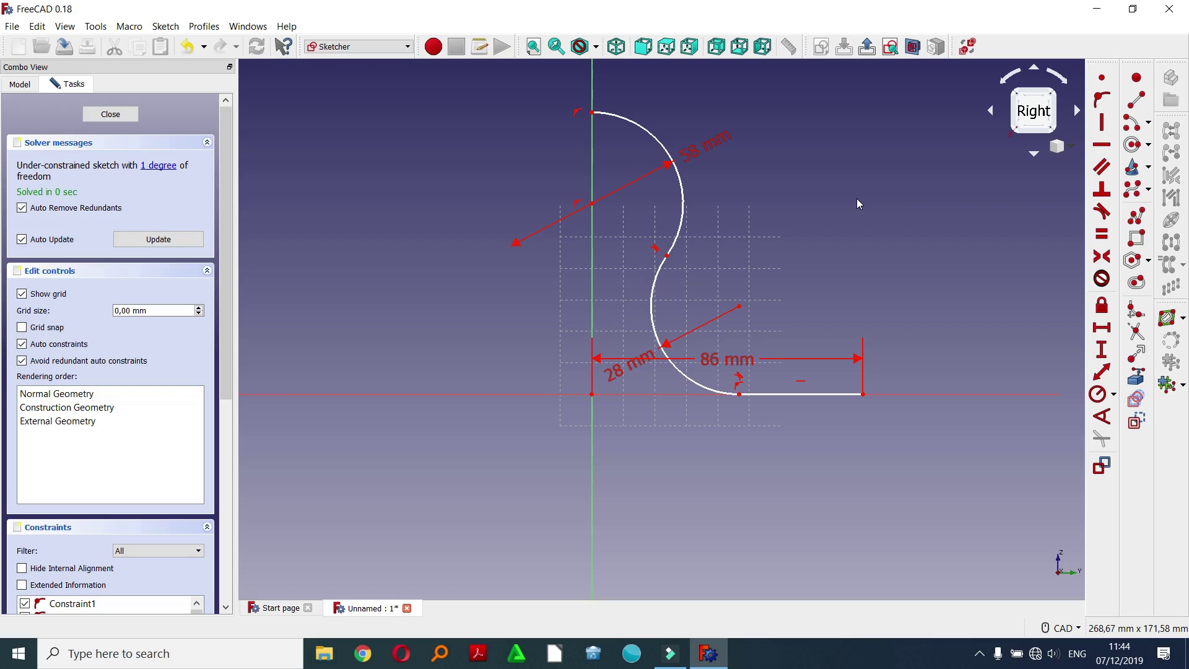
- Copy the upper 58 mm arc and place the copy up and to the right
{"action": "left_click", "coordinate": [681, 186]}
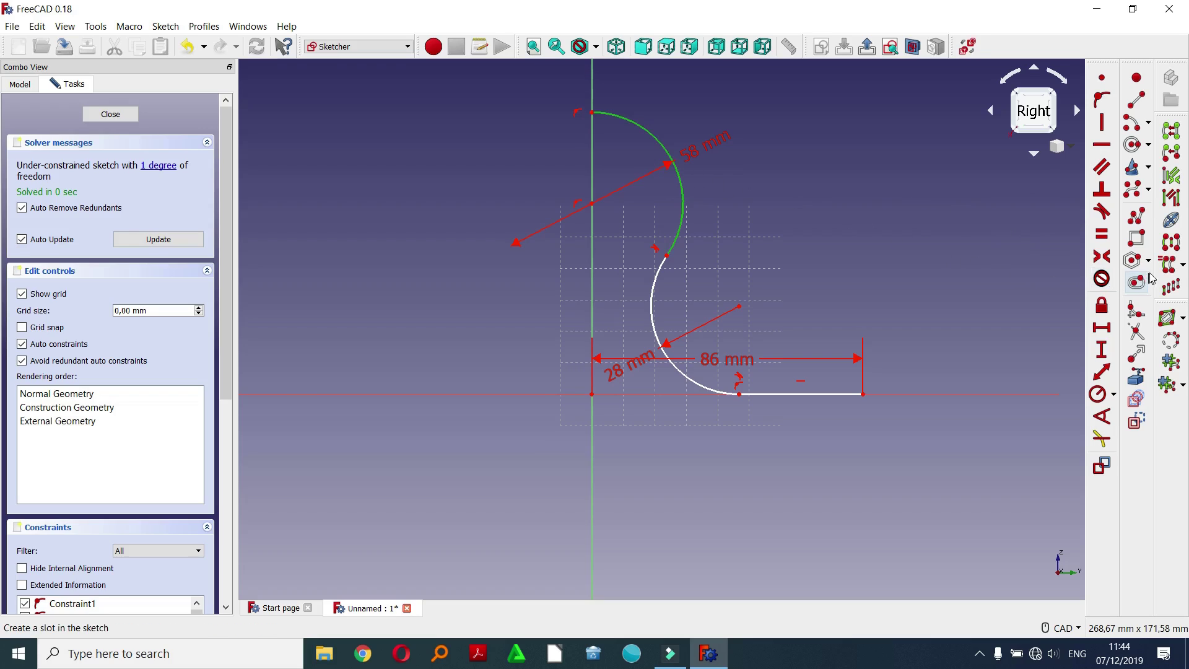
{"action": "left_click", "coordinate": [1183, 265]}
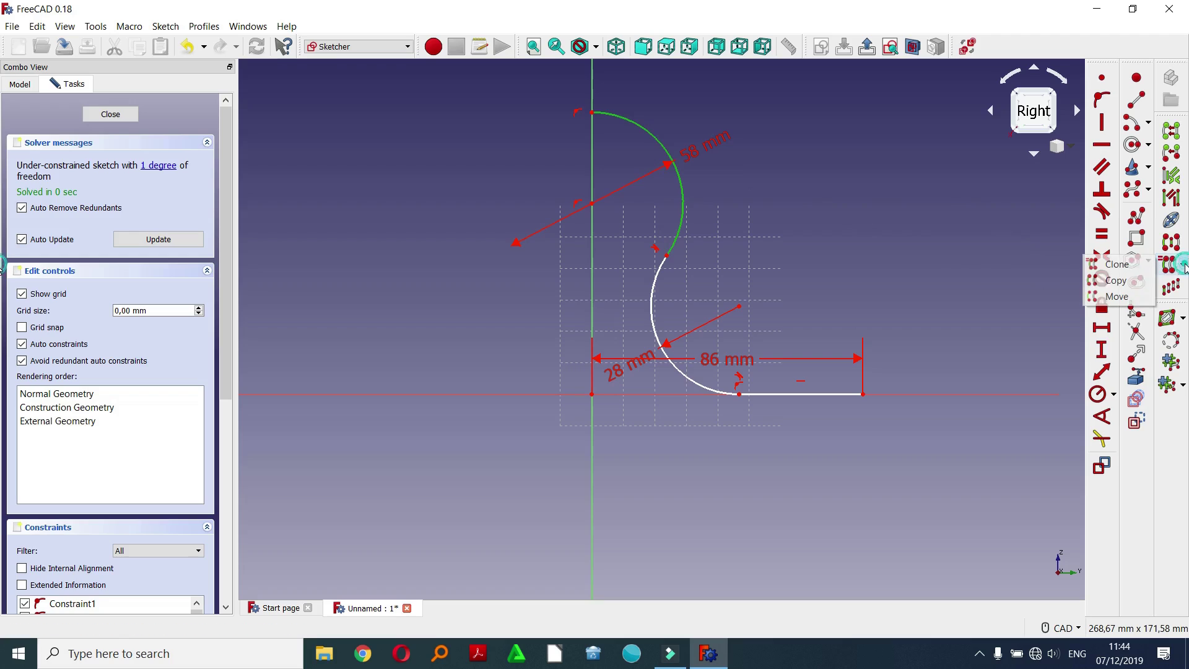
{"action": "left_click", "coordinate": [1115, 279]}
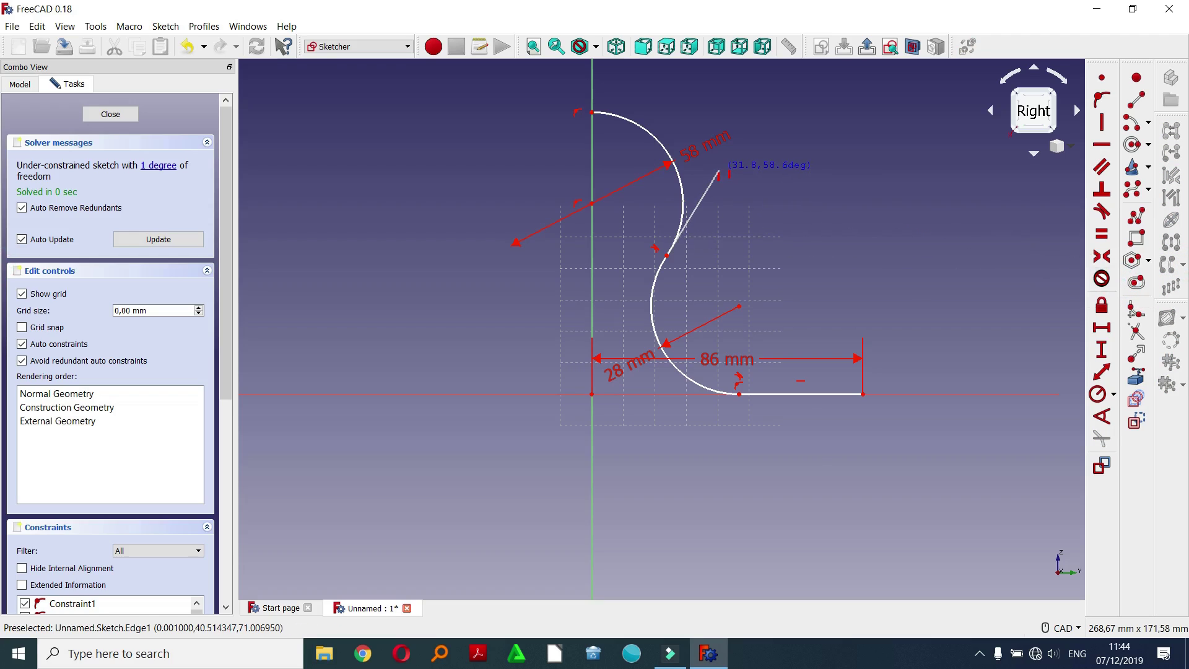
{"action": "left_click", "coordinate": [730, 164]}
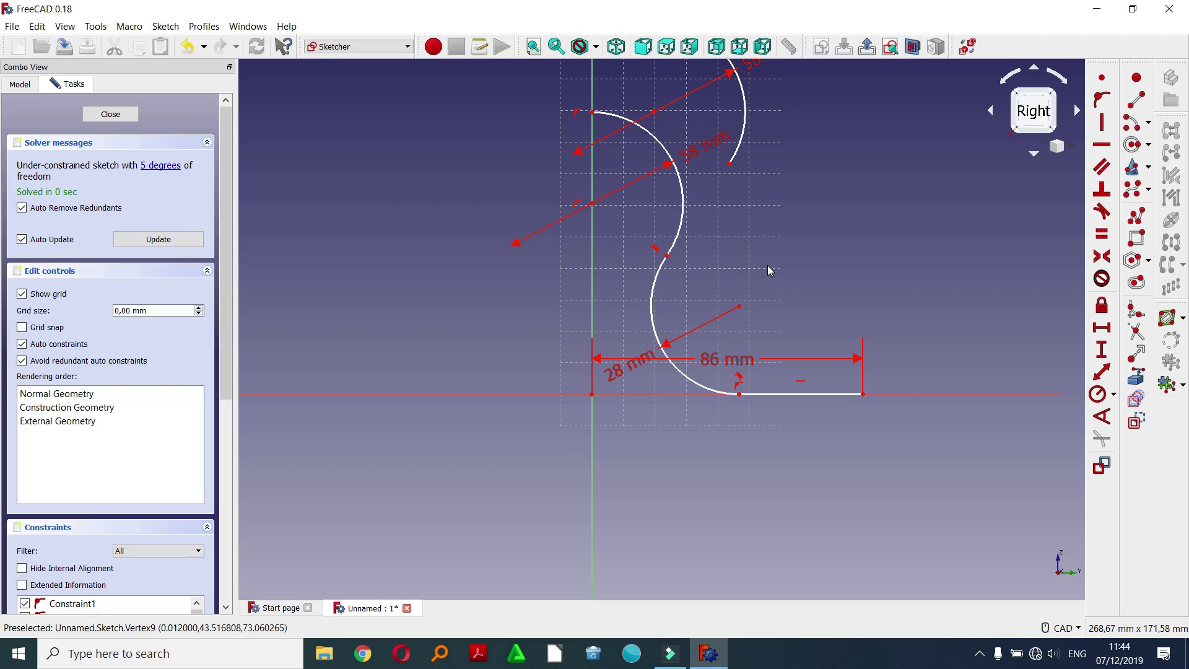
{"action": "scroll", "coordinate": [768, 271], "scroll_direction": "up", "scroll_amount": 2}
{"action": "scroll", "coordinate": [781, 336], "scroll_direction": "down", "scroll_amount": 4}
{"action": "scroll", "coordinate": [664, 138], "scroll_direction": "up", "scroll_amount": 2}
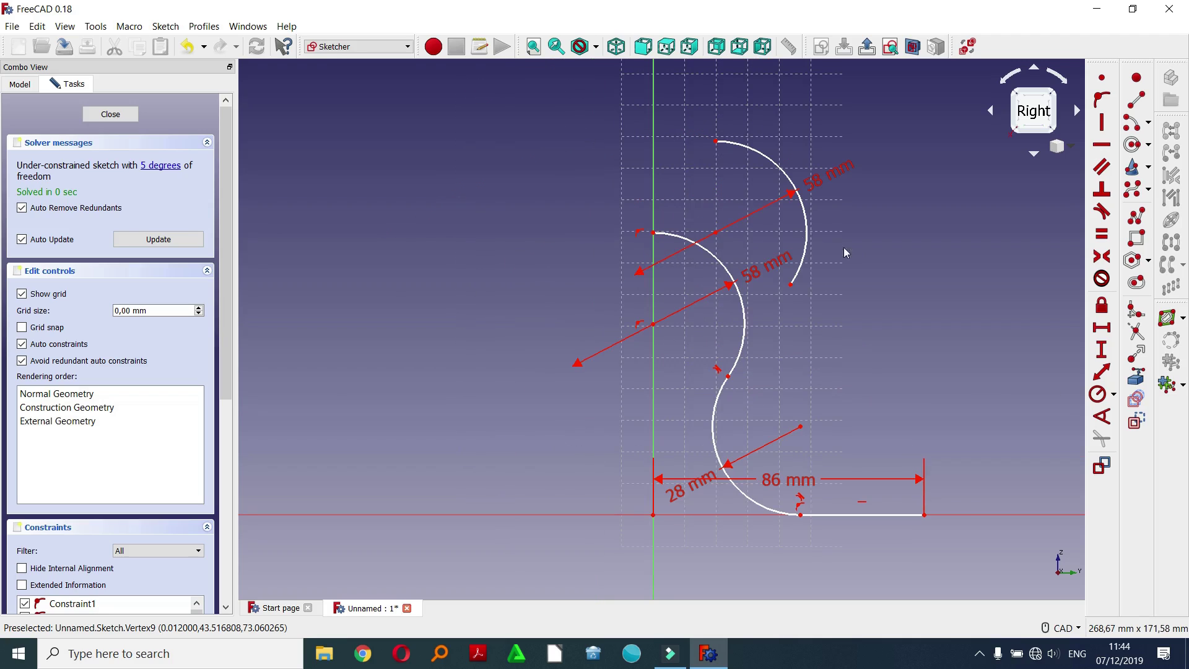
{"action": "right_click", "coordinate": [898, 219]}
- Change the outer arc's diameter from 58 mm to 90 mm
{"action": "left_click", "coordinate": [903, 183]}
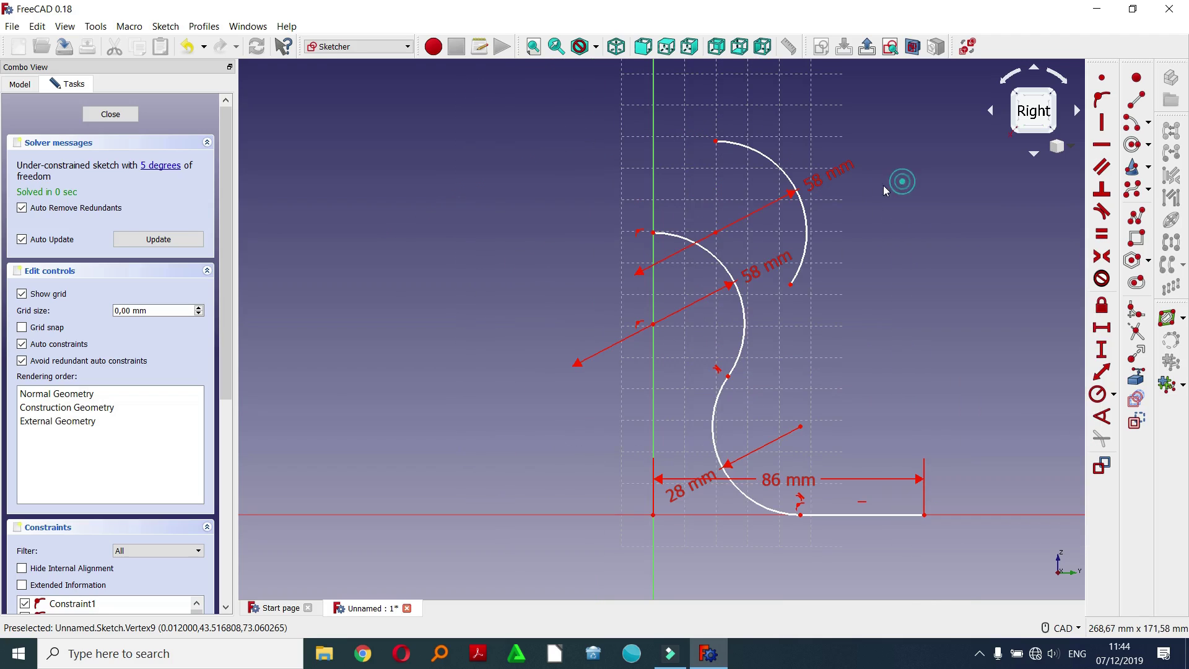
{"action": "left_click", "coordinate": [842, 175]}
{"action": "double_click", "coordinate": [842, 175]}
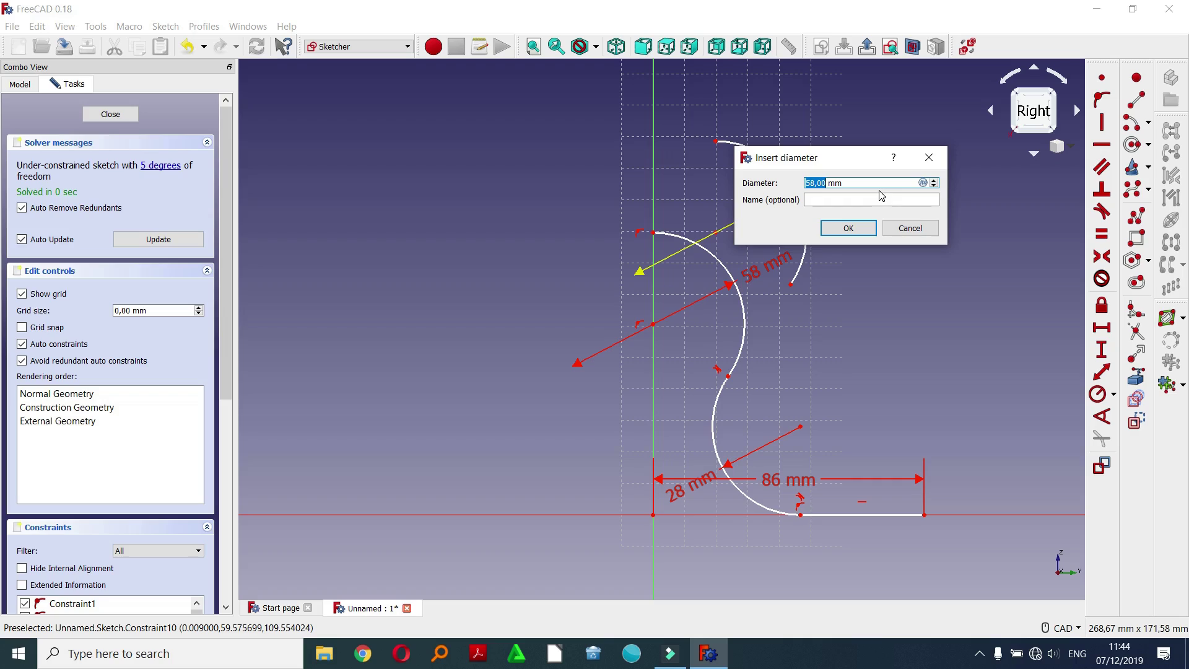
{"action": "type", "text": "9"}
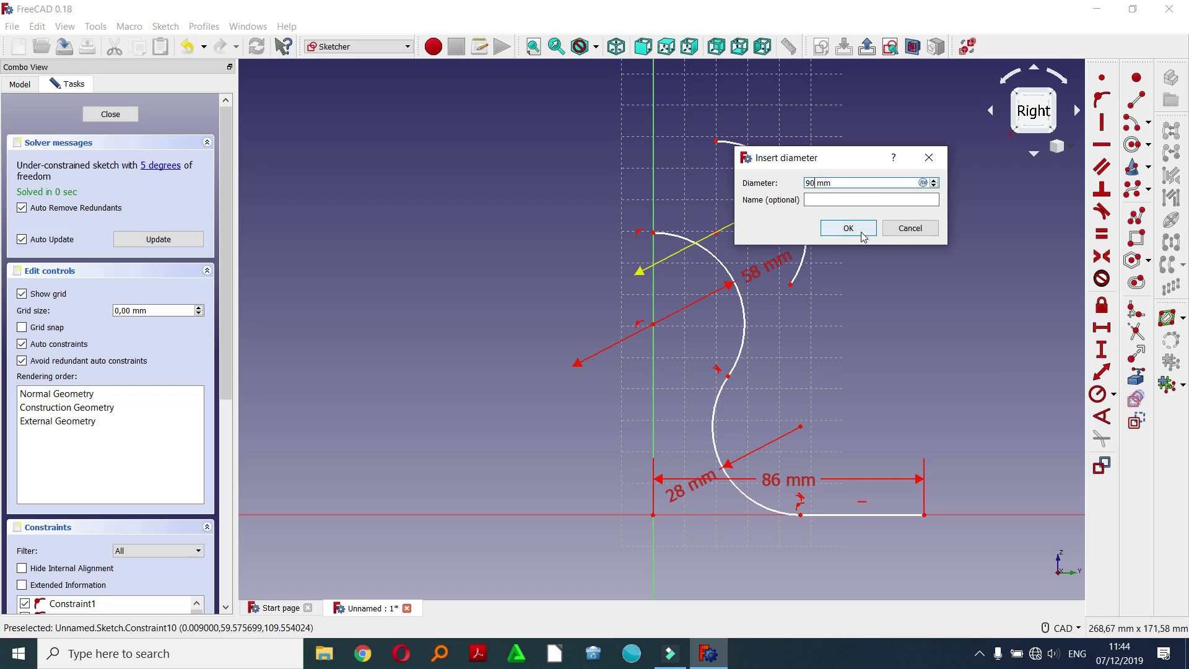
{"action": "left_click", "coordinate": [848, 228]}
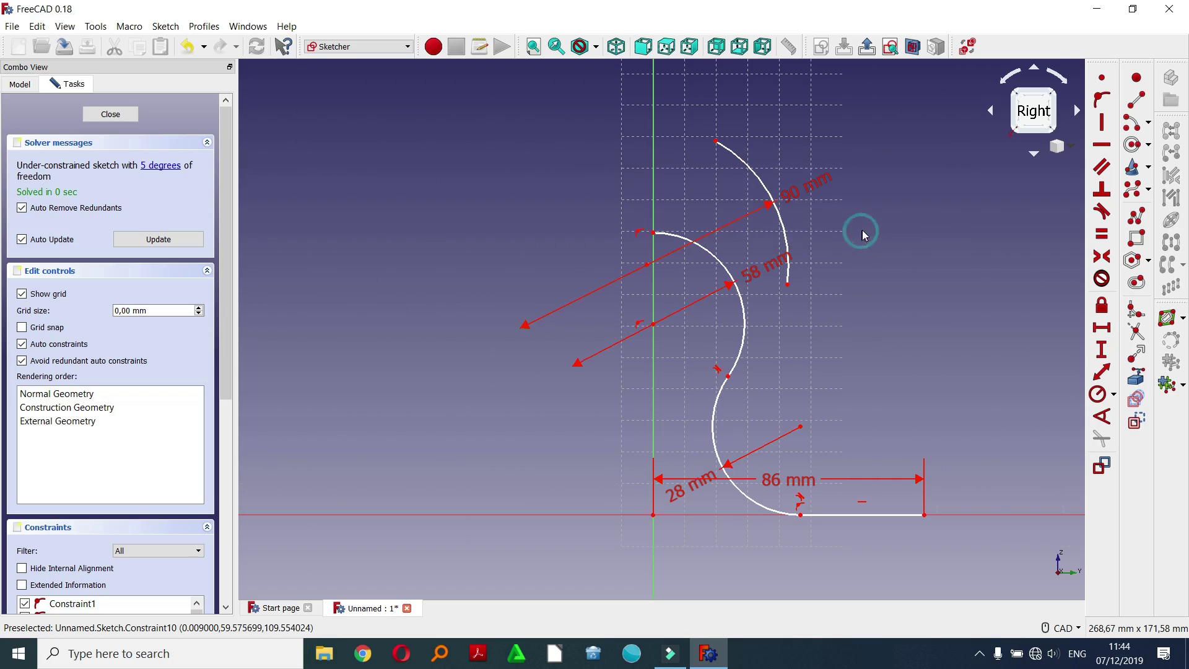
- Put the 90 mm arc's top endpoint on the vertical axis
{"action": "left_click", "coordinate": [715, 142]}
{"action": "left_click", "coordinate": [654, 177]}
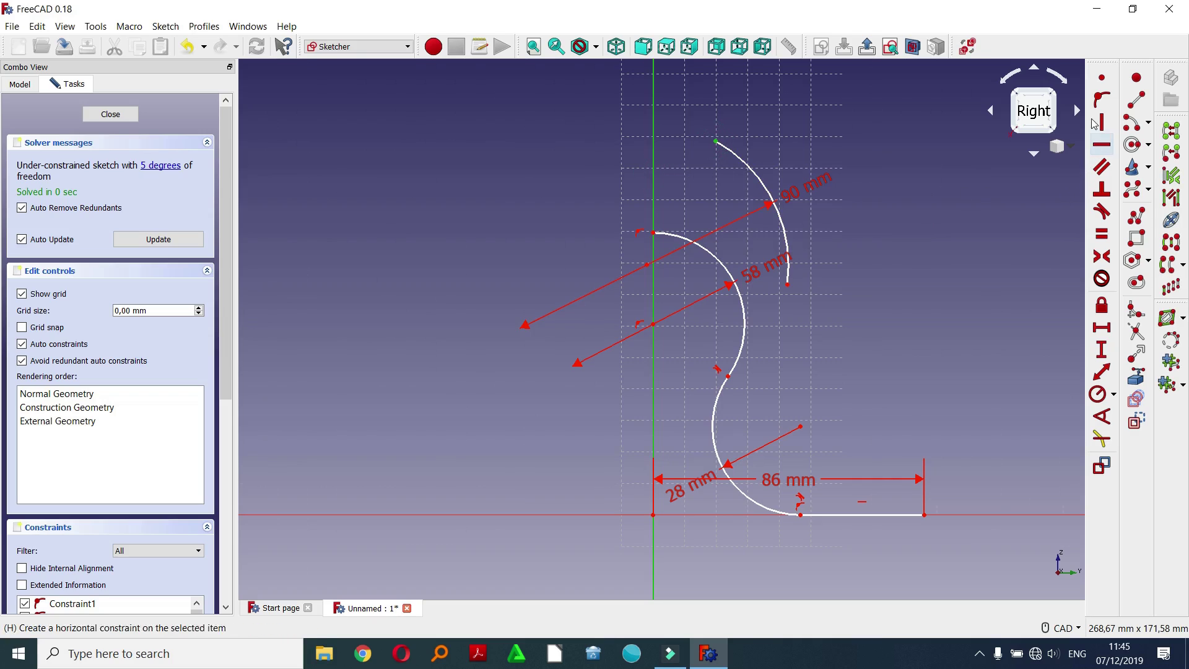
{"action": "left_click", "coordinate": [1102, 99]}
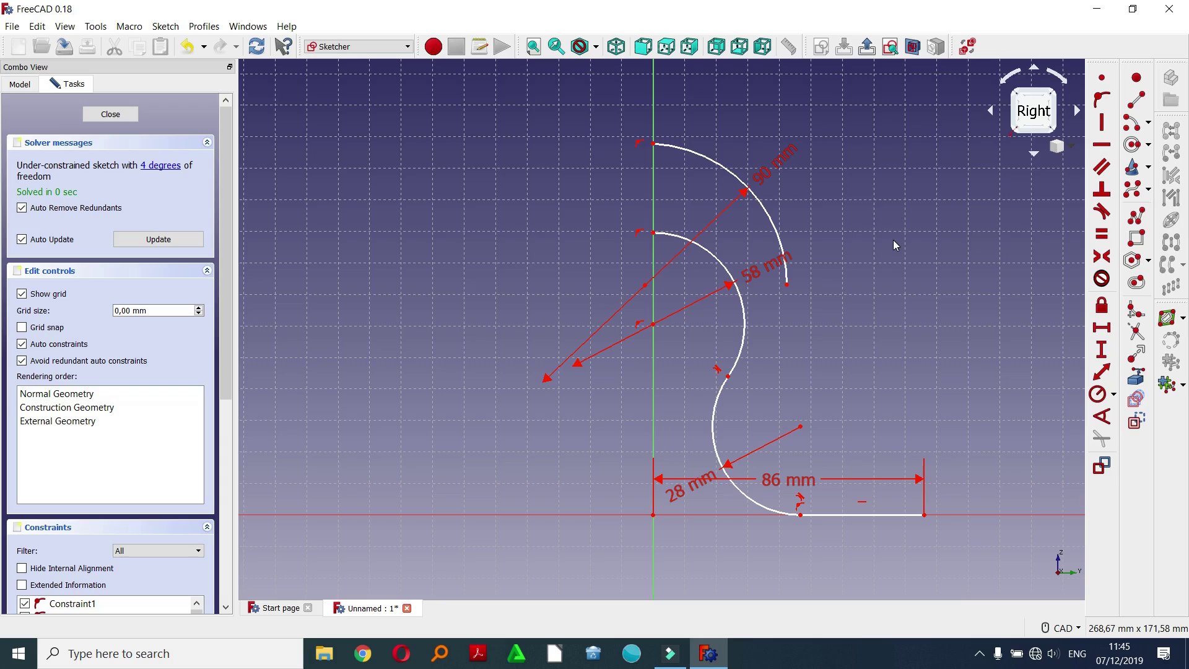
- Set the first arc centre 61 mm above the horizontal axis
{"action": "scroll", "coordinate": [574, 261], "scroll_direction": "down", "scroll_amount": 2}
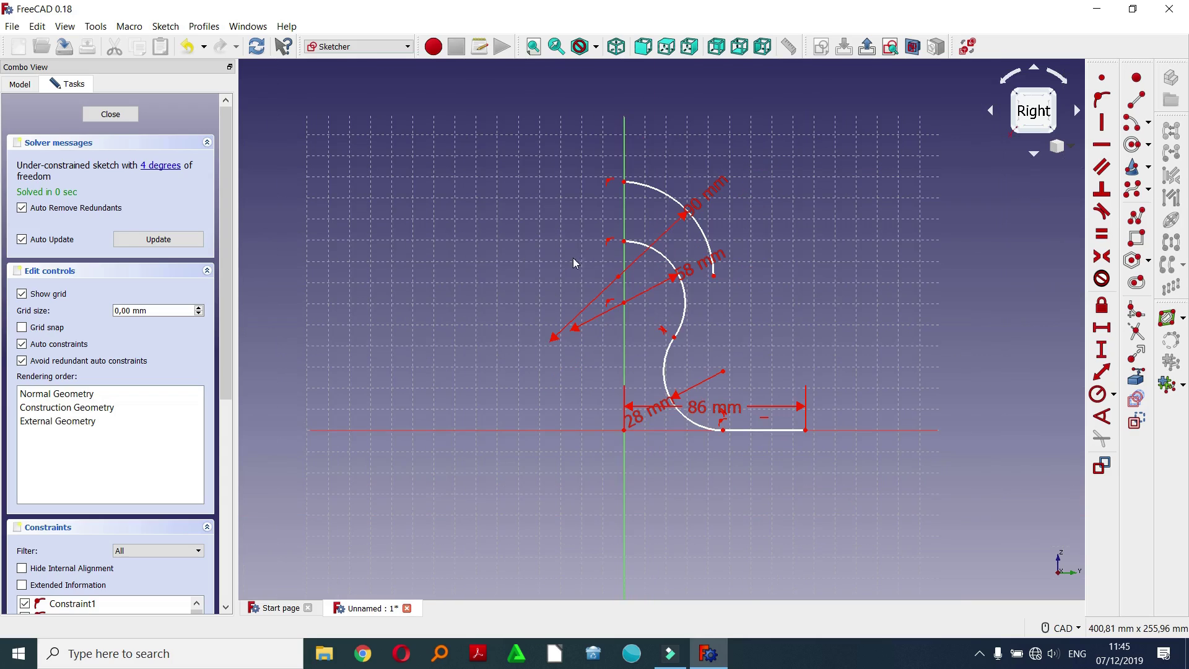
{"action": "scroll", "coordinate": [726, 306], "scroll_direction": "up", "scroll_amount": 2}
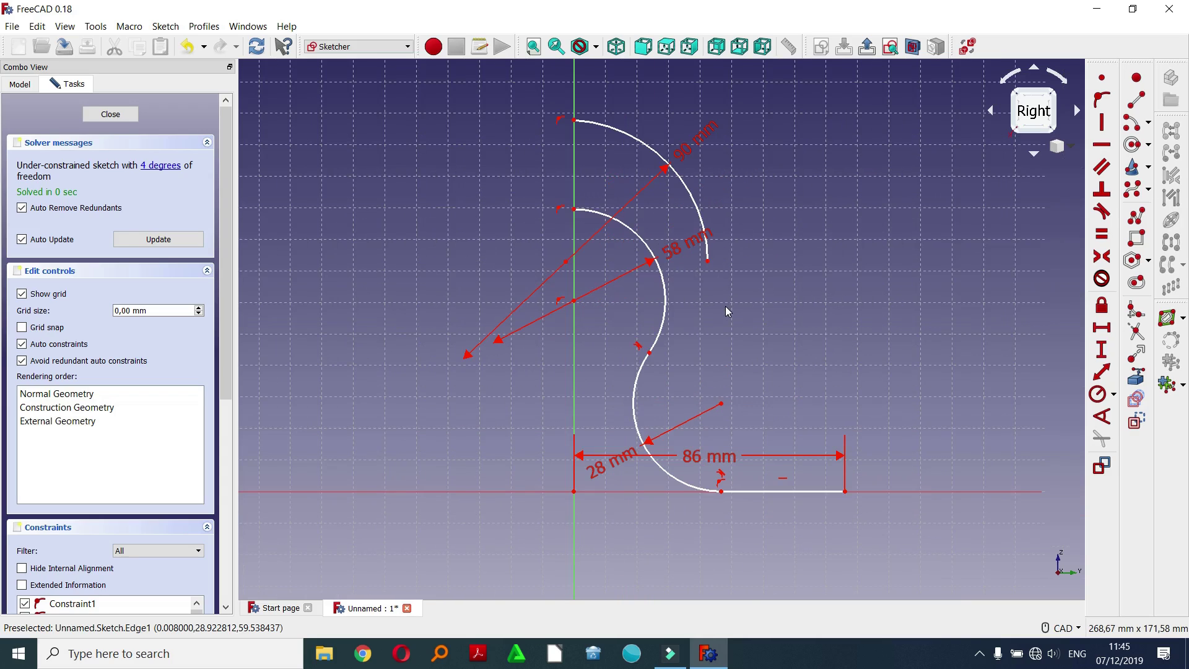
{"action": "left_click", "coordinate": [573, 301]}
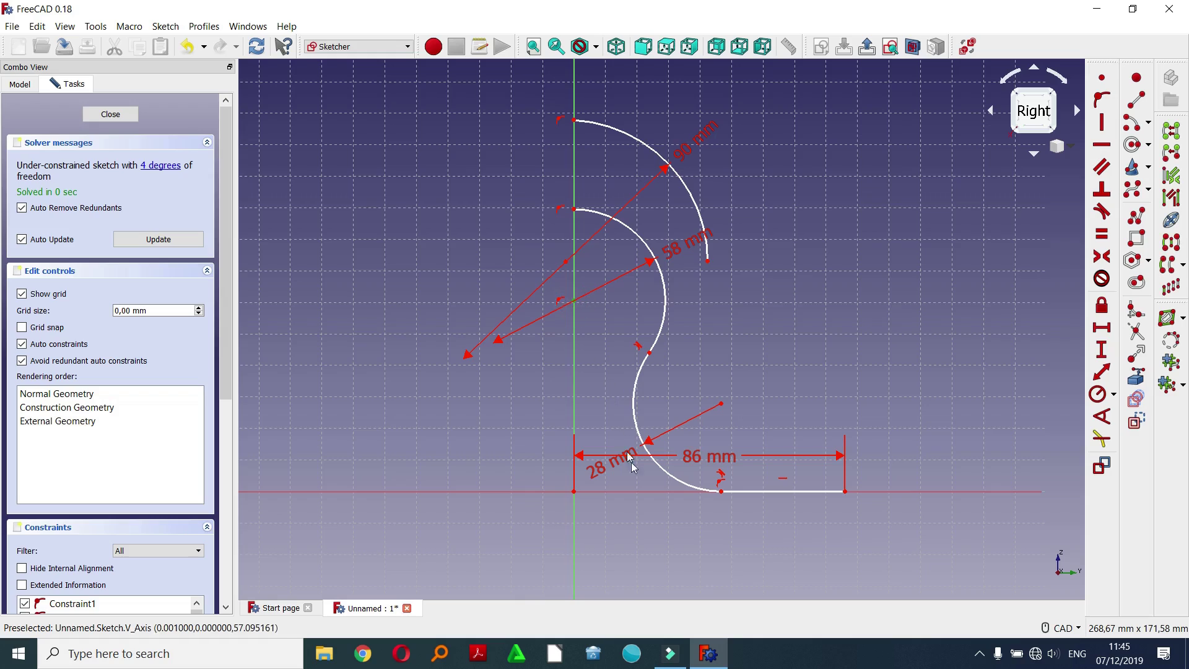
{"action": "left_click", "coordinate": [879, 492]}
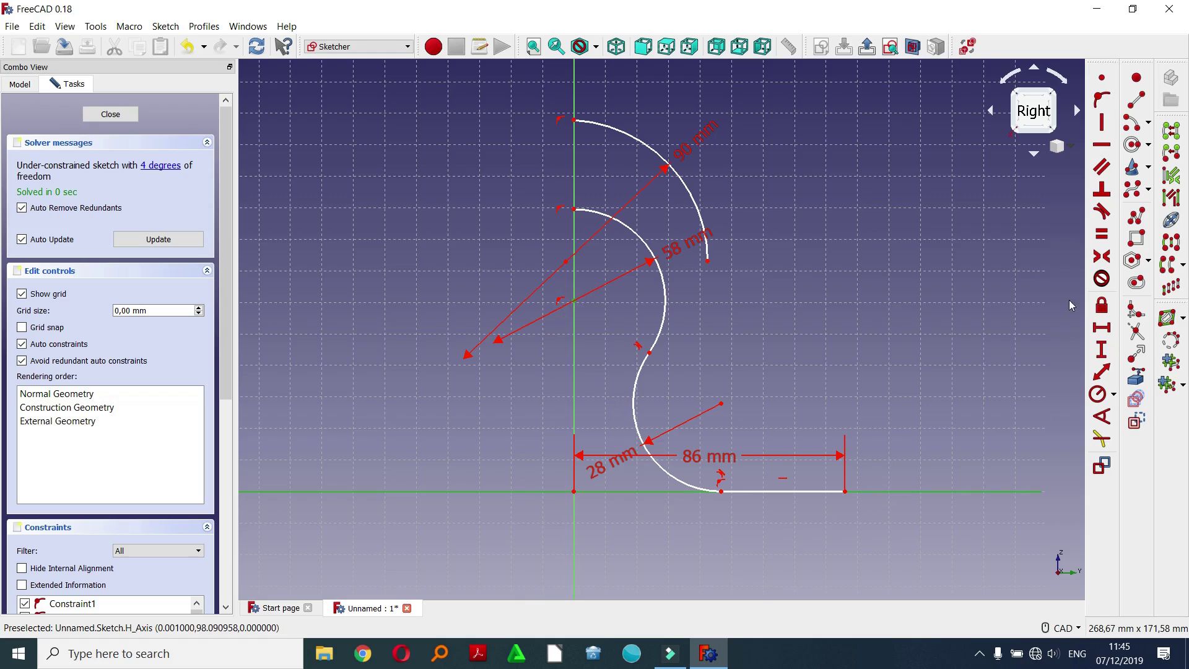
{"action": "left_click", "coordinate": [1097, 352]}
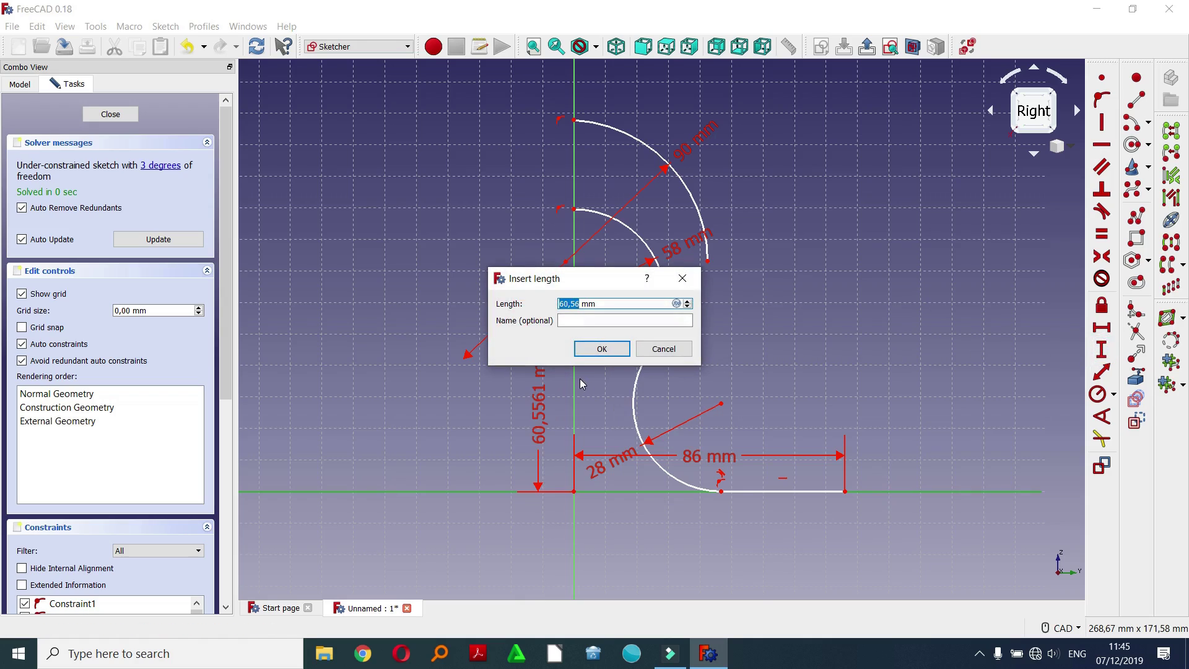
{"action": "type", "text": "61"}
{"action": "left_click", "coordinate": [601, 349]}
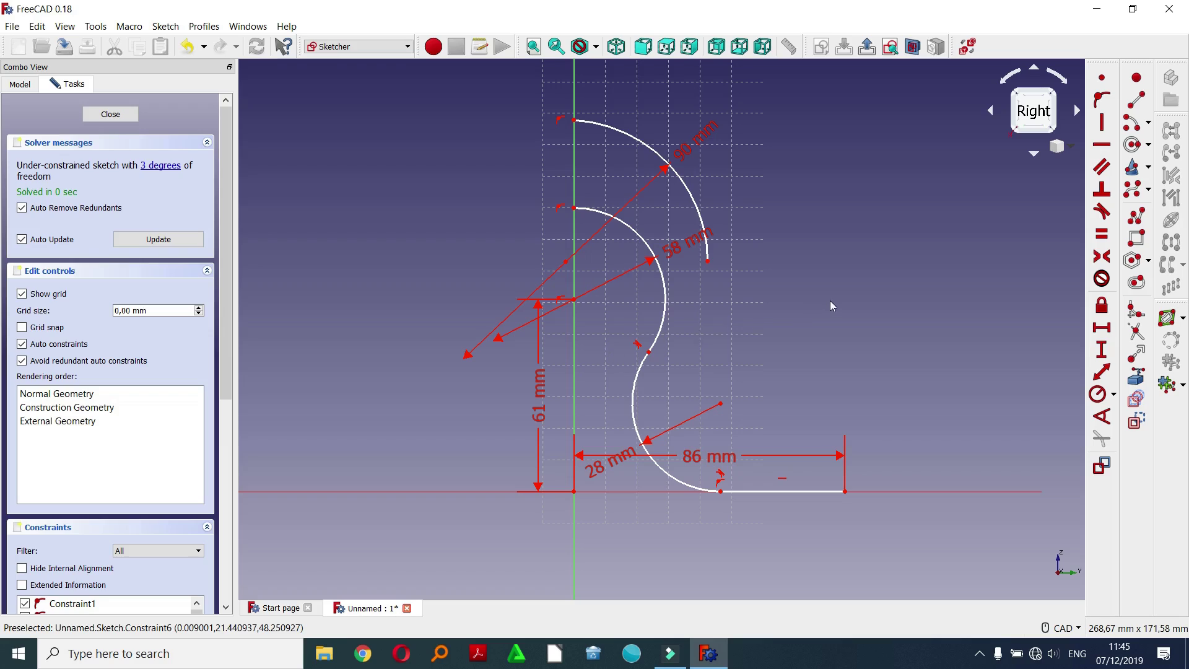
- Put the other arc centre on the vertical axis, also 61 mm above the horizontal axis
{"action": "left_click", "coordinate": [566, 261]}
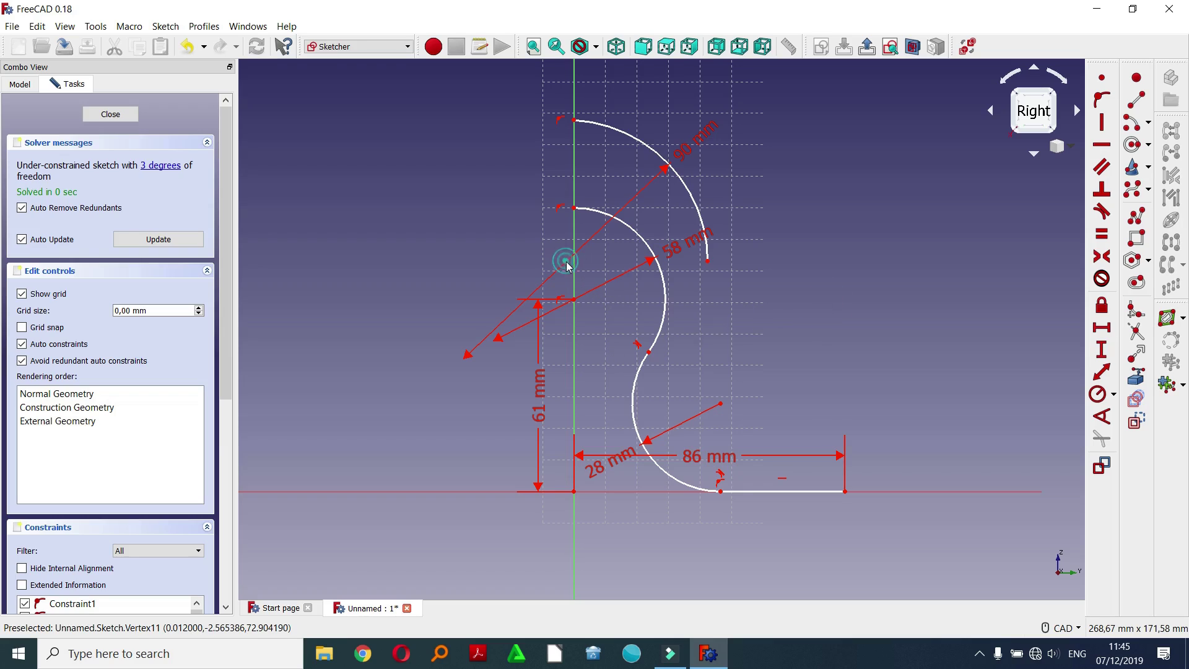
{"action": "left_click", "coordinate": [575, 276]}
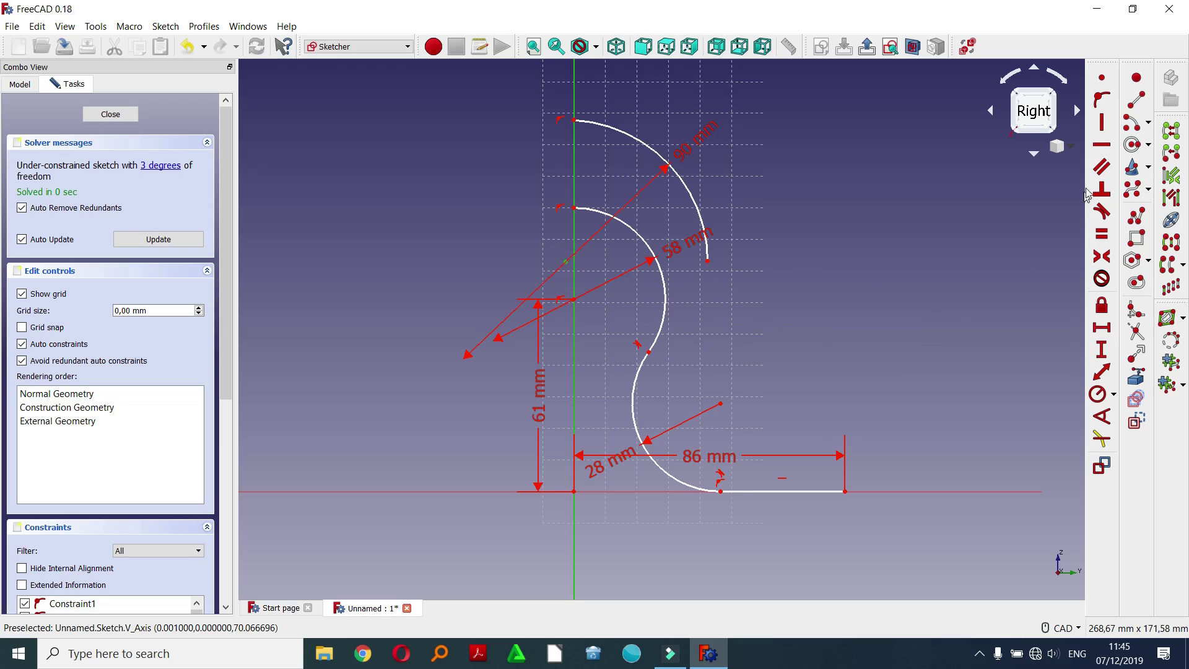
{"action": "left_click", "coordinate": [1106, 114]}
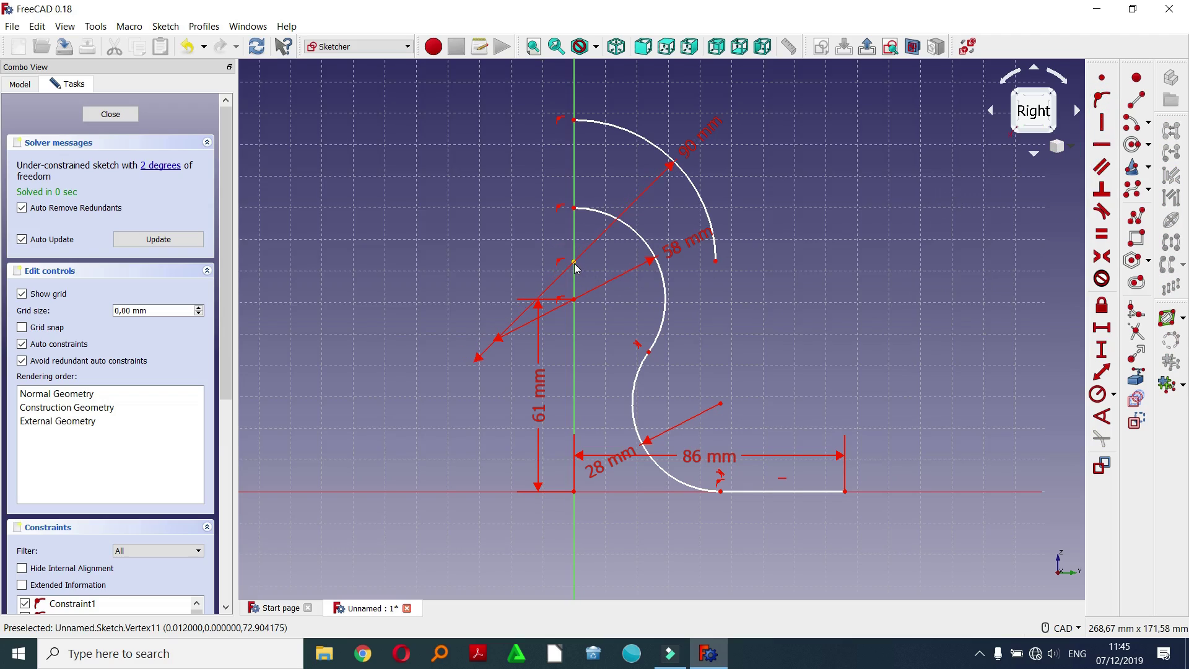
{"action": "left_click", "coordinate": [972, 492]}
{"action": "left_click", "coordinate": [1101, 351]}
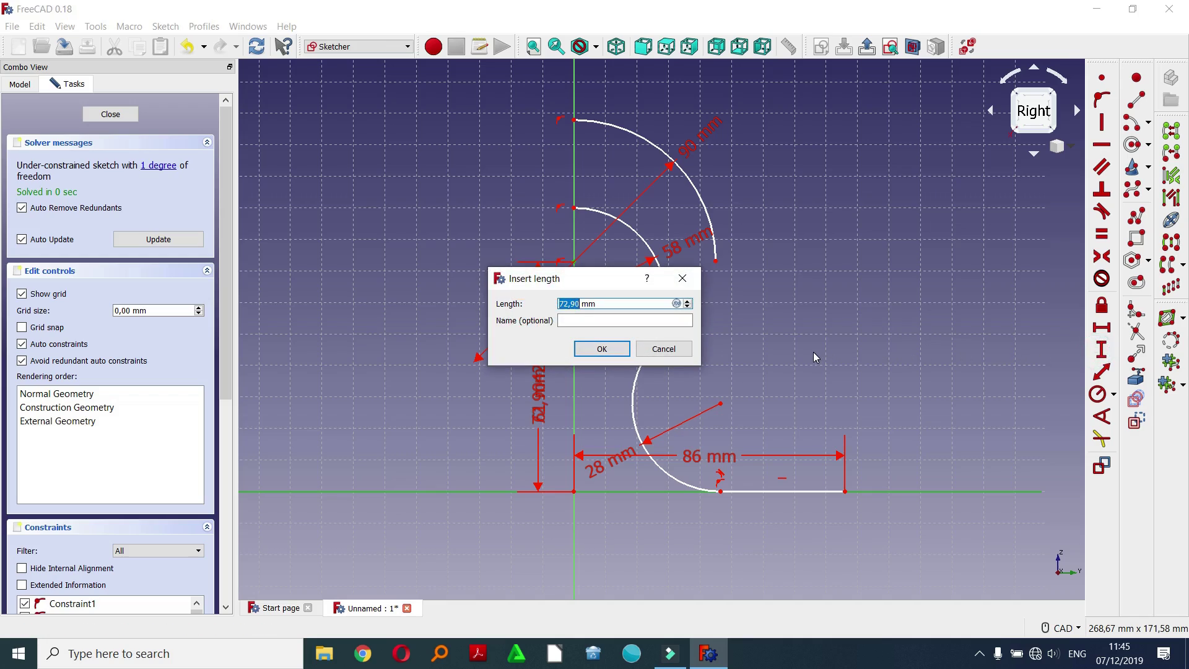
{"action": "type", "text": "61"}
{"action": "left_click", "coordinate": [602, 348]}
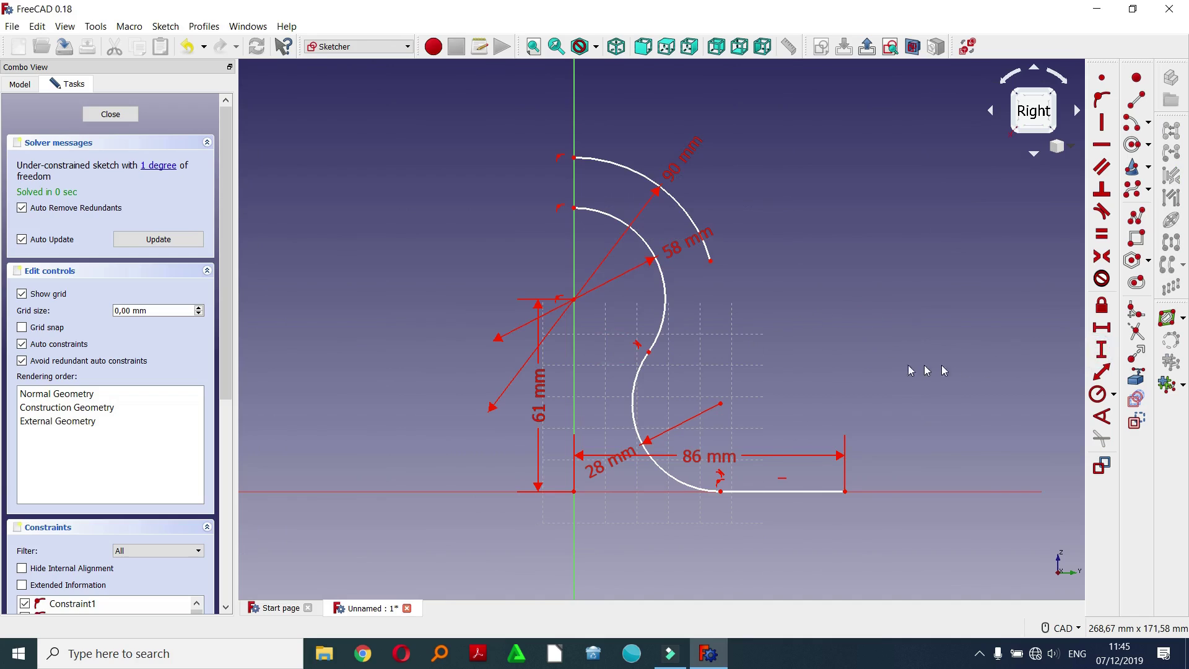
{"action": "left_click", "coordinate": [636, 420]}
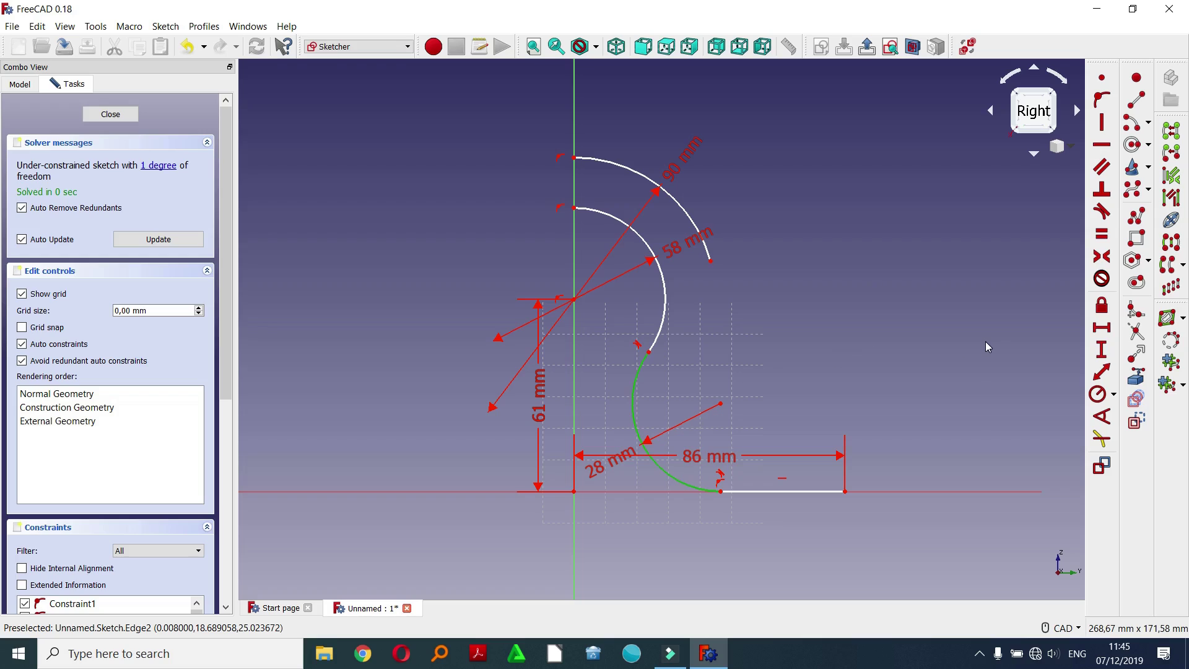
- Copy the lower 28 mm arc and change the copy's radius to 12 mm
{"action": "left_click", "coordinate": [1168, 268]}
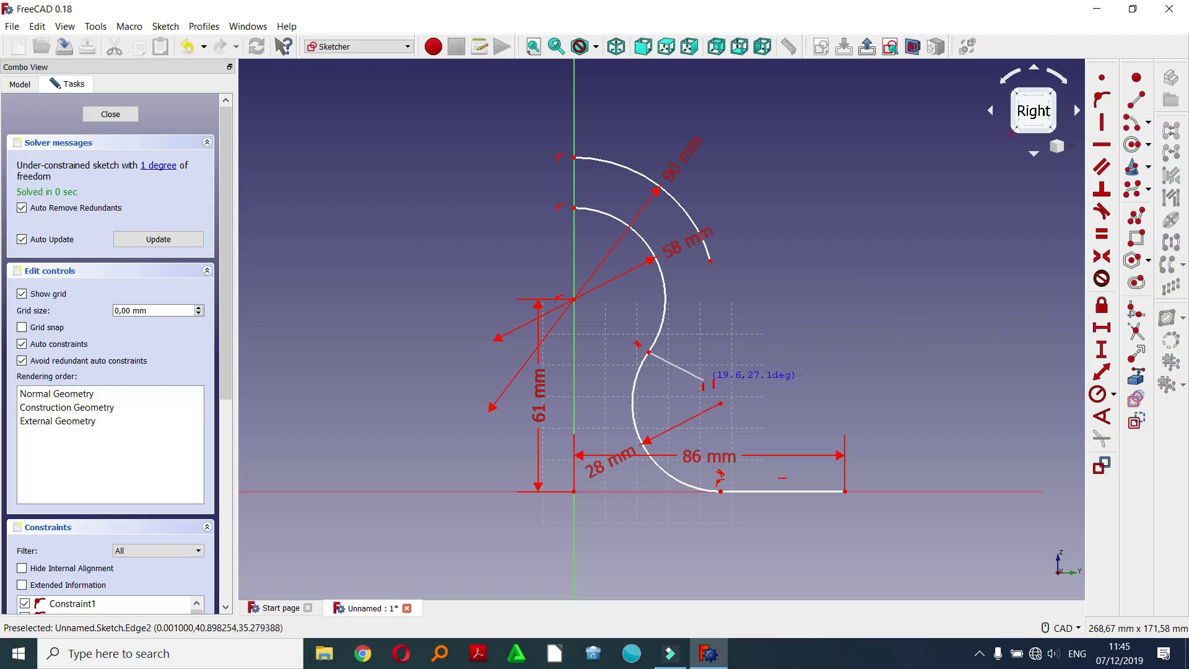
{"action": "left_click", "coordinate": [704, 378]}
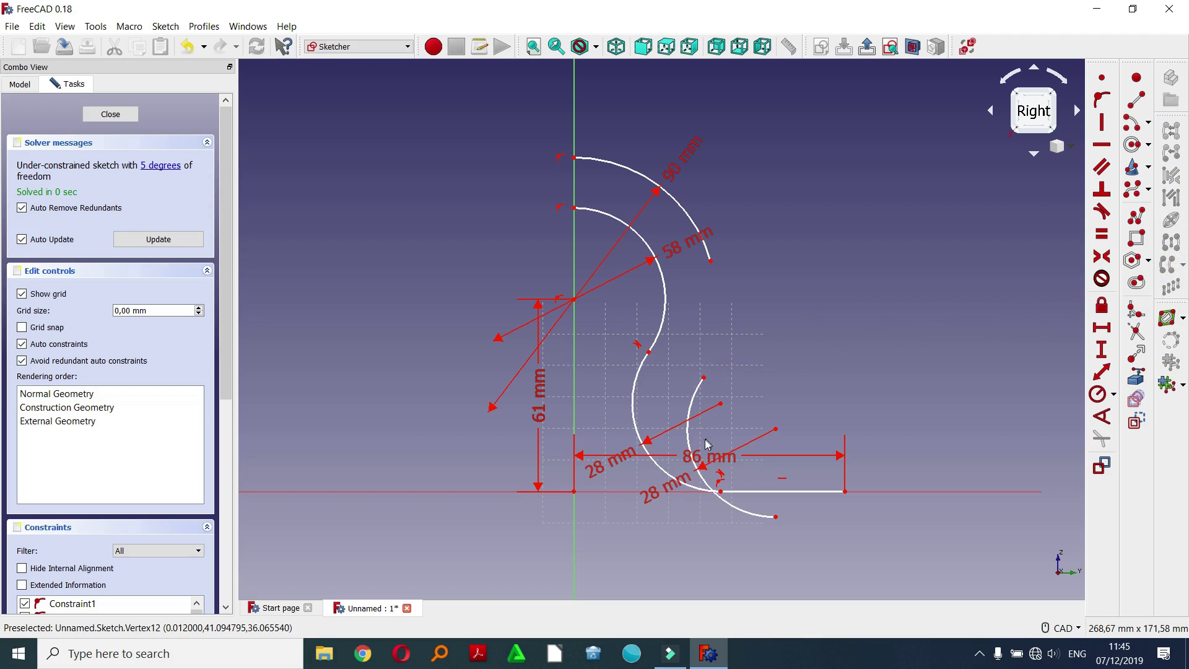
{"action": "left_click_drag", "start_coordinate": [776, 516], "coordinate": [779, 468]}
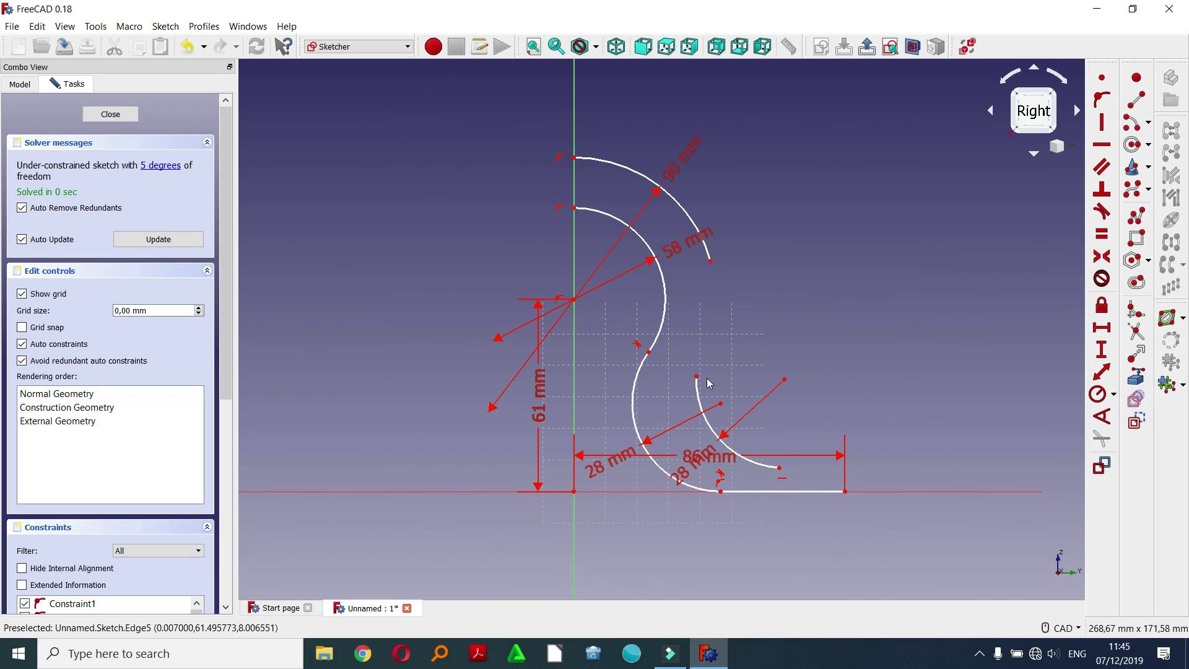
{"action": "double_click", "coordinate": [684, 477]}
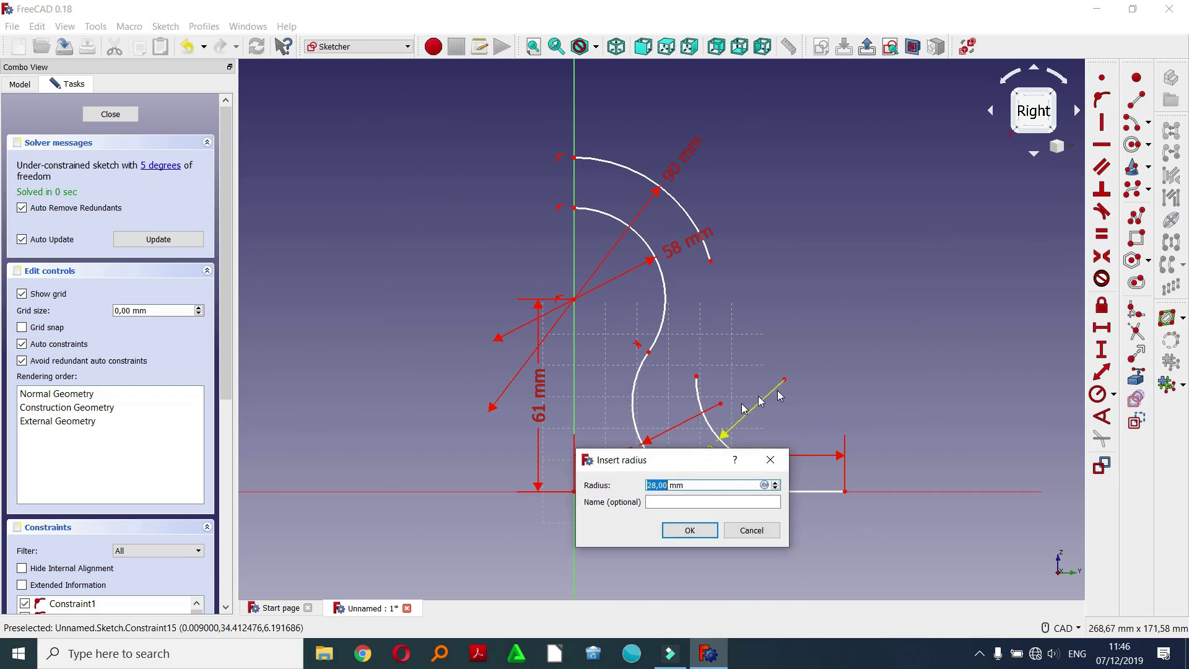
{"action": "type", "text": "12"}
{"action": "left_click", "coordinate": [690, 530]}
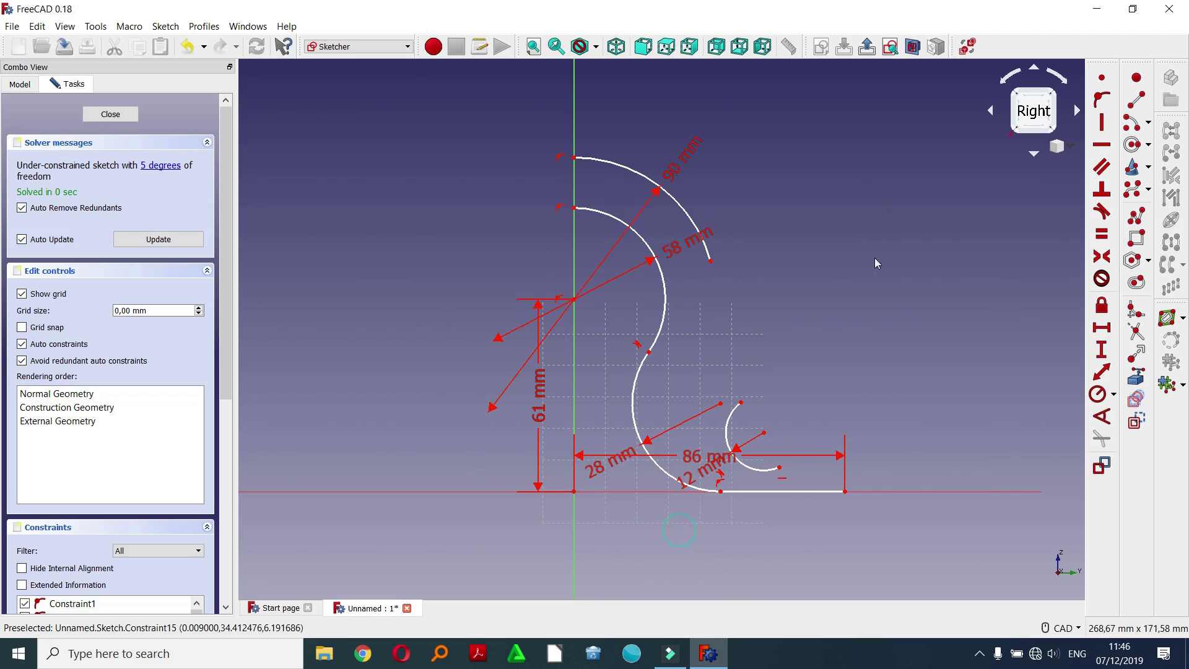
- Join the 12 mm arc's upper end tangentially to the 90 mm arc's lower end
{"action": "left_click", "coordinate": [742, 403]}
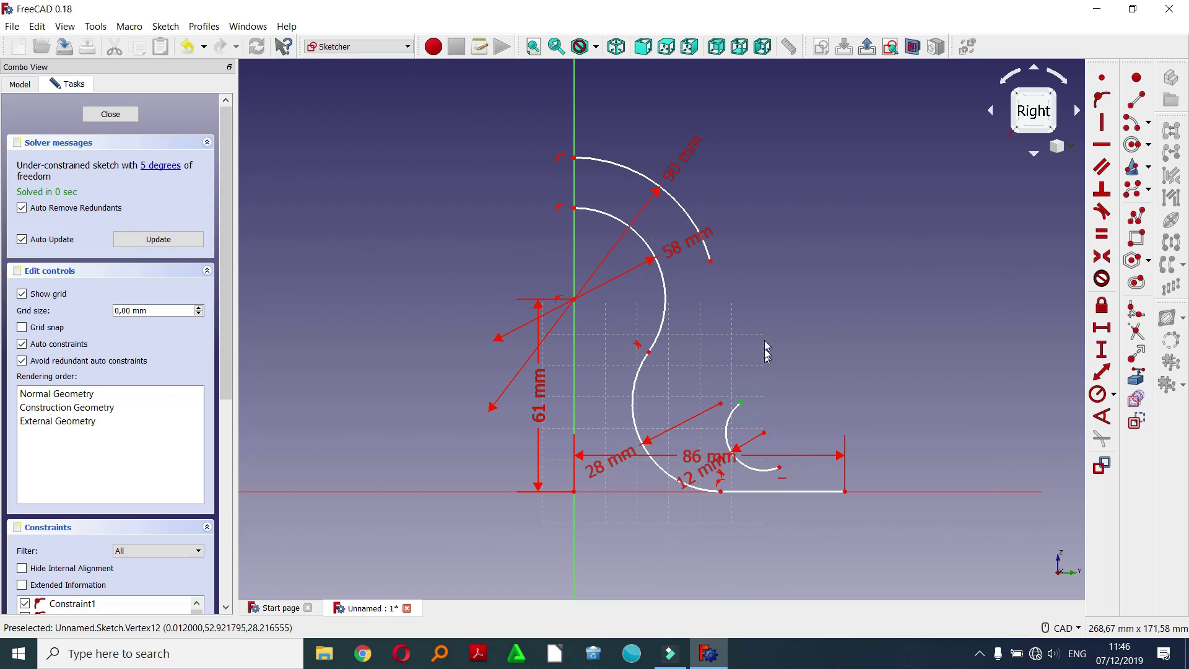
{"action": "left_click", "coordinate": [710, 261]}
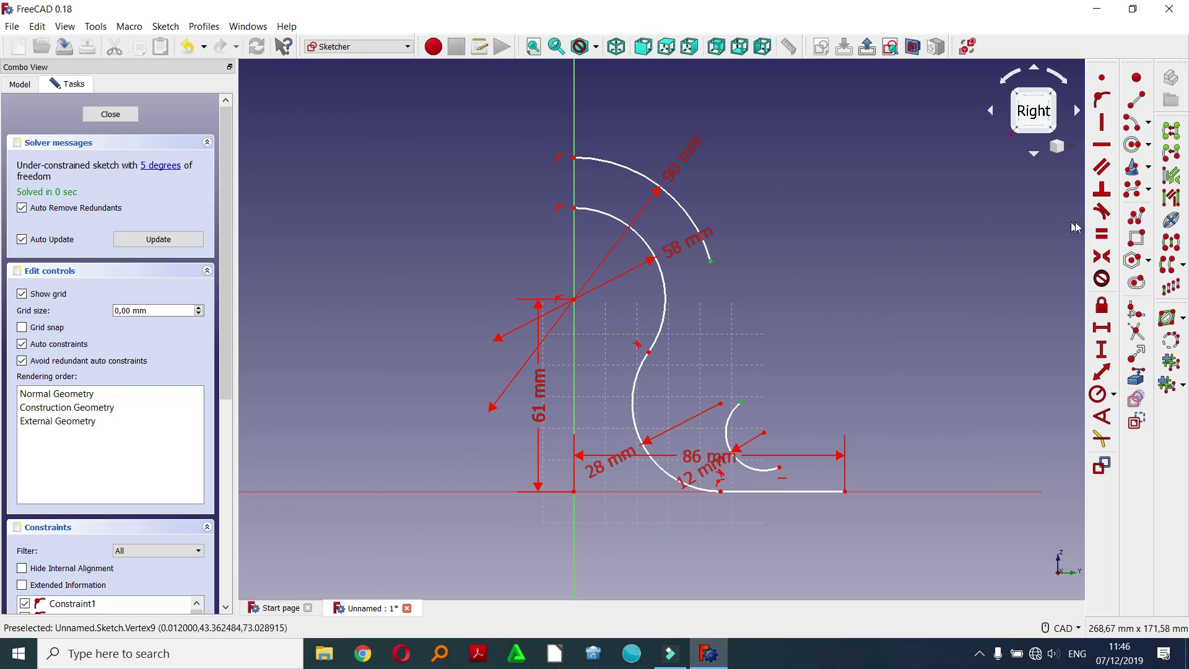
{"action": "left_click", "coordinate": [1102, 212]}
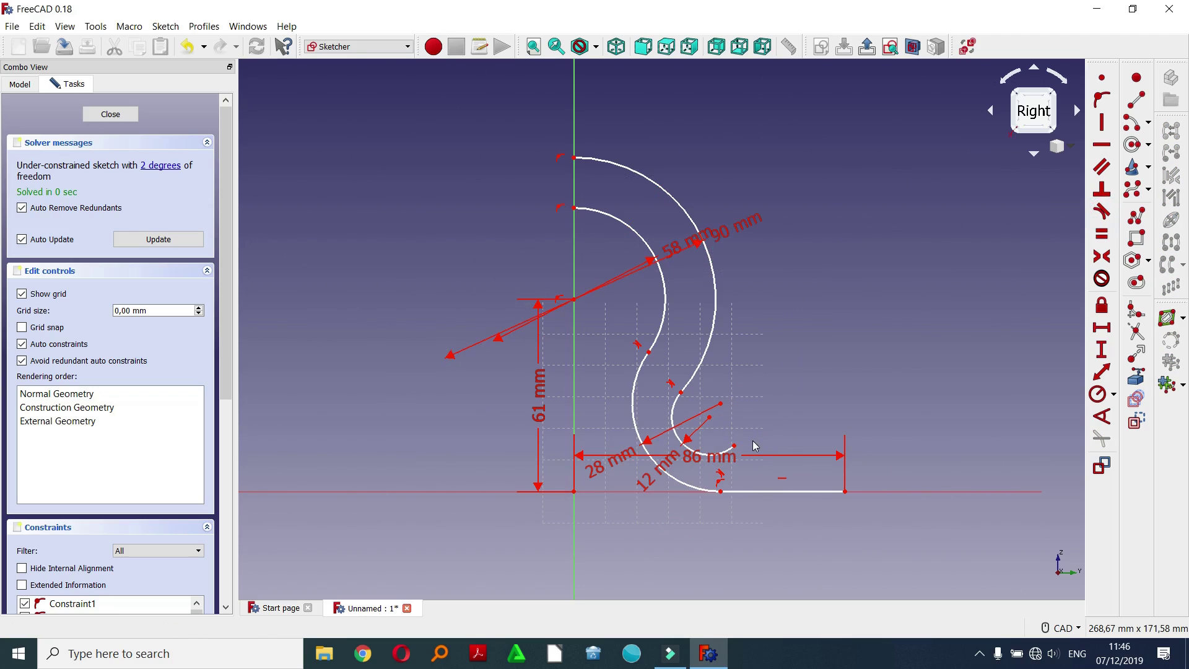
- Draw a vertical line rising from the 86 mm bottom line's right end, coincident with it
{"action": "scroll", "coordinate": [819, 559], "scroll_direction": "up", "scroll_amount": 2}
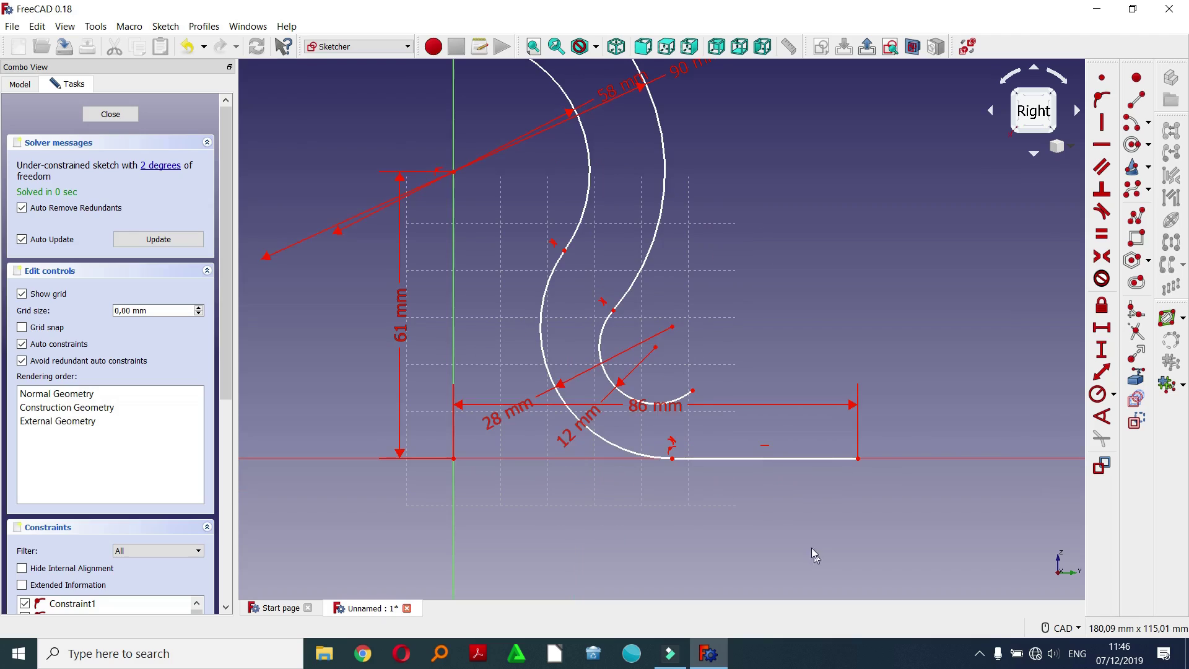
{"action": "scroll", "coordinate": [729, 307], "scroll_direction": "up", "scroll_amount": 2}
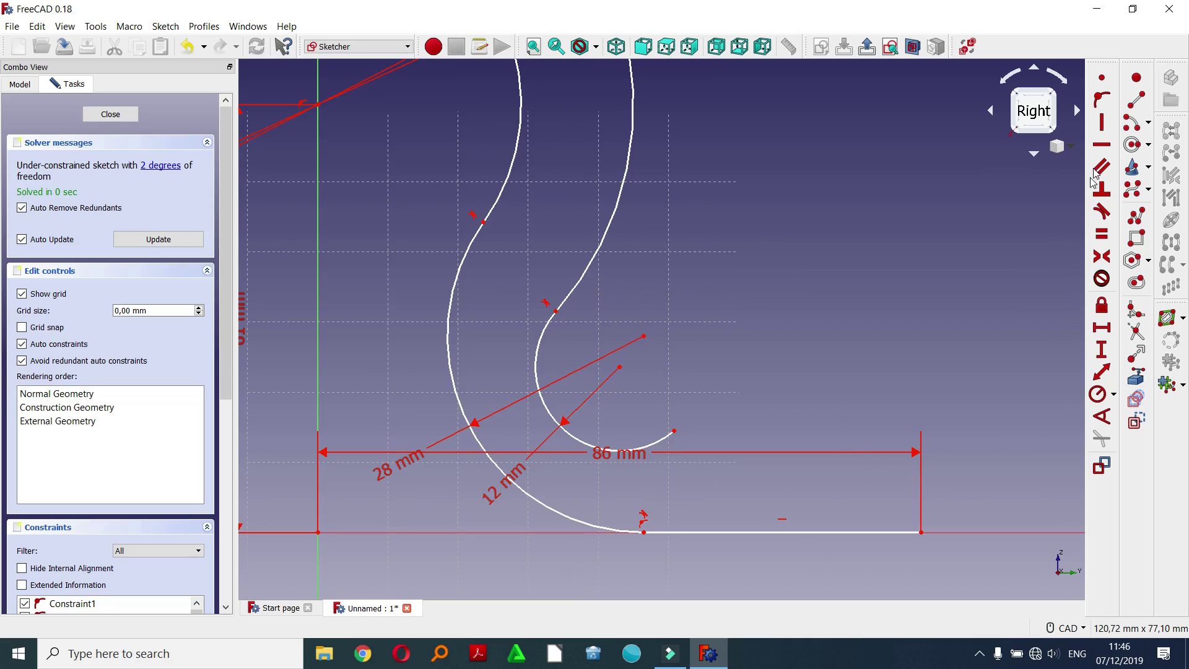
{"action": "left_click", "coordinate": [1137, 99]}
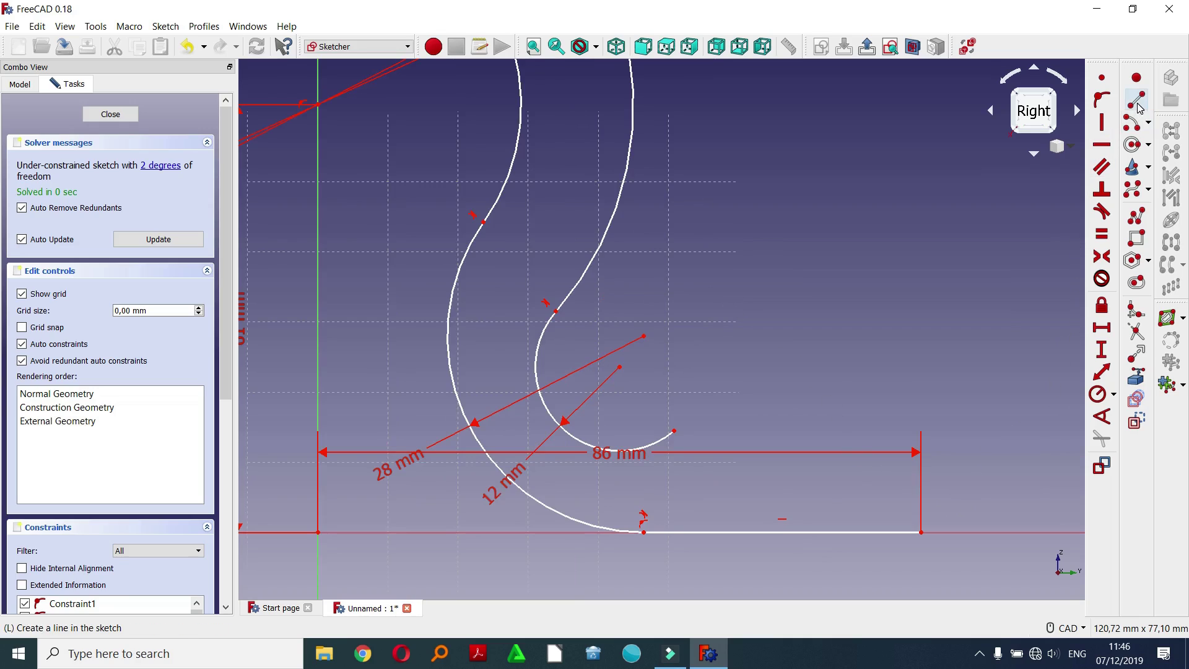
{"action": "left_click", "coordinate": [930, 523]}
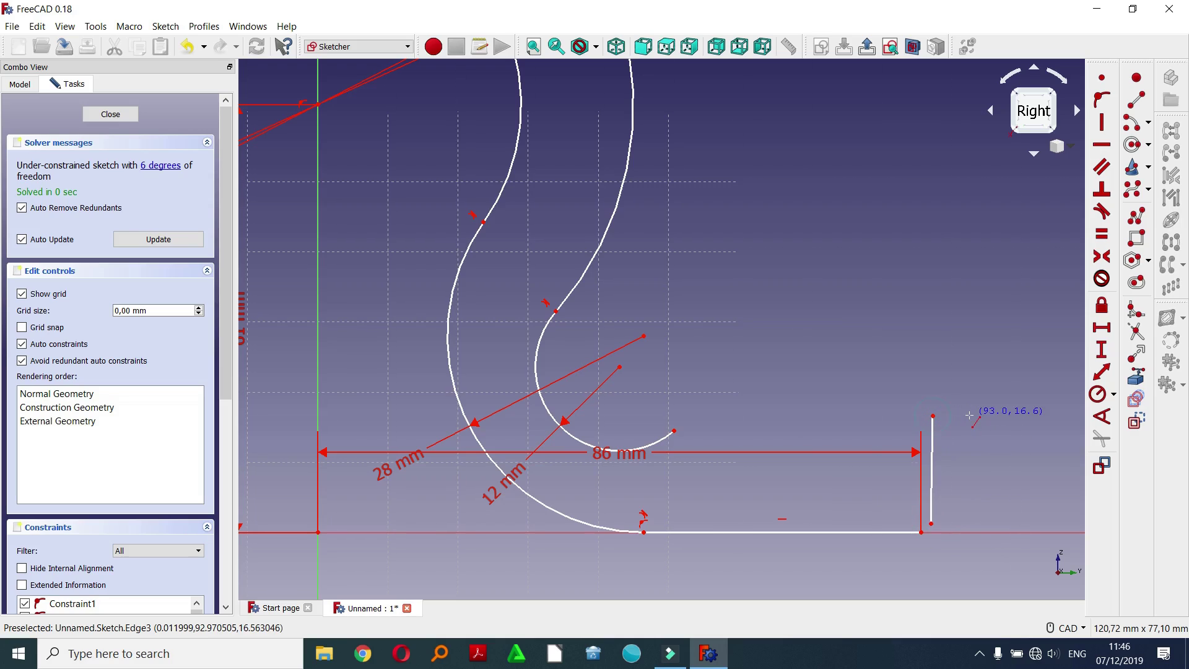
{"action": "left_click", "coordinate": [933, 417]}
{"action": "left_click", "coordinate": [934, 484]}
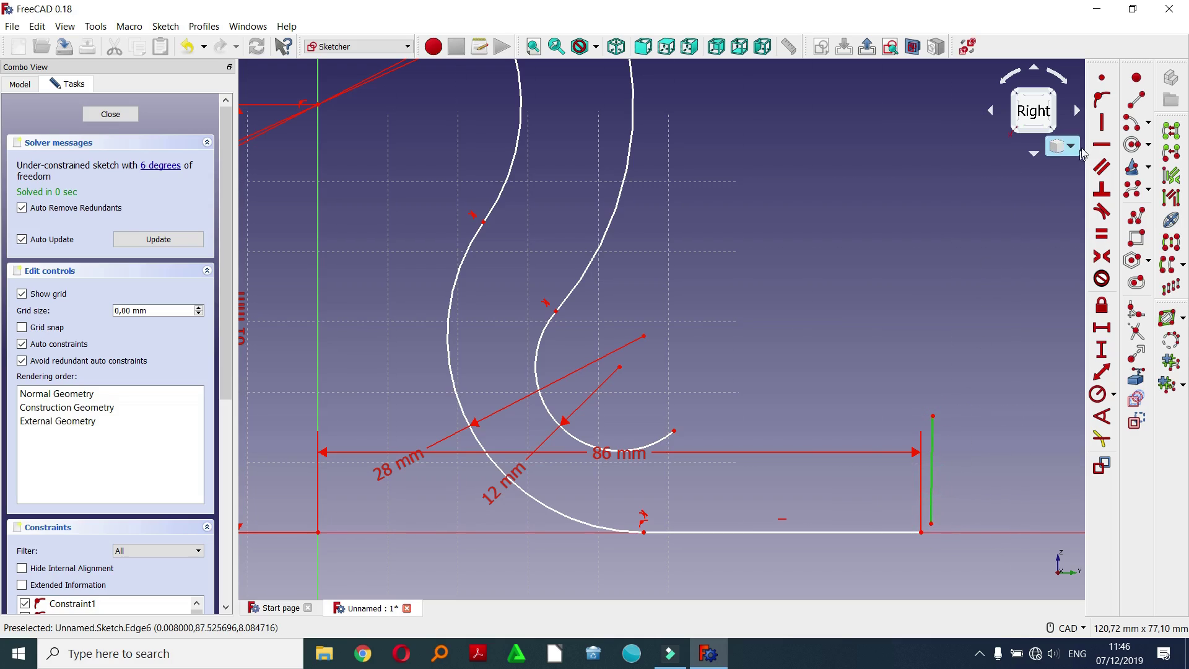
{"action": "left_click", "coordinate": [1102, 122]}
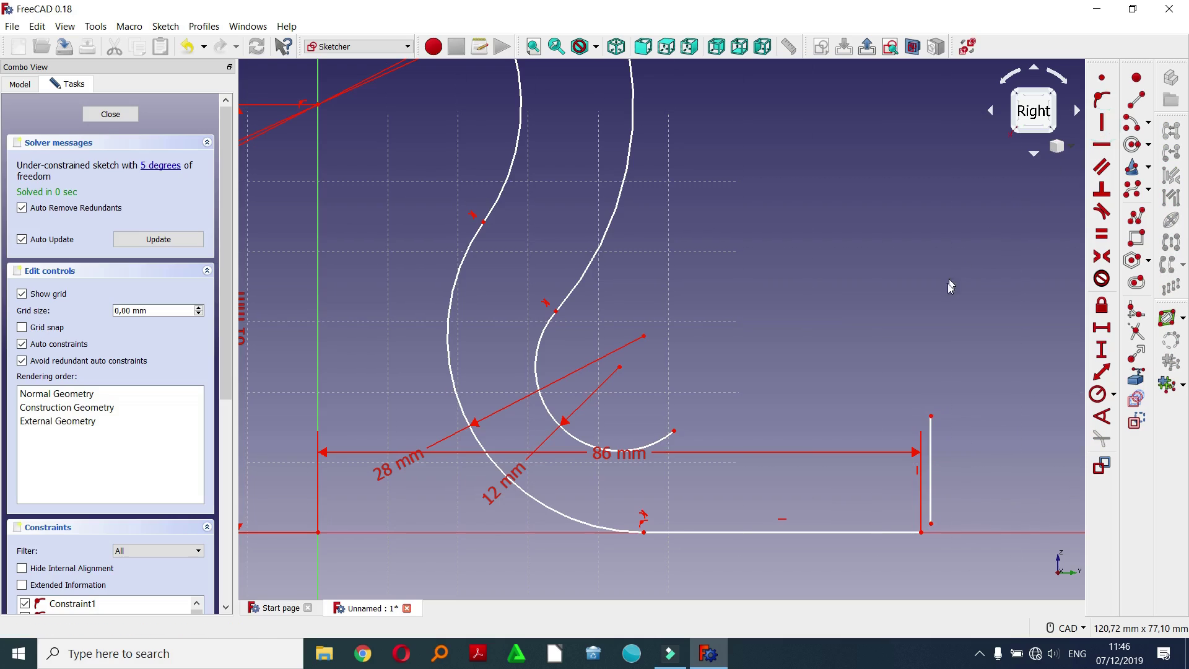
{"action": "left_click", "coordinate": [931, 524]}
{"action": "left_click", "coordinate": [921, 532]}
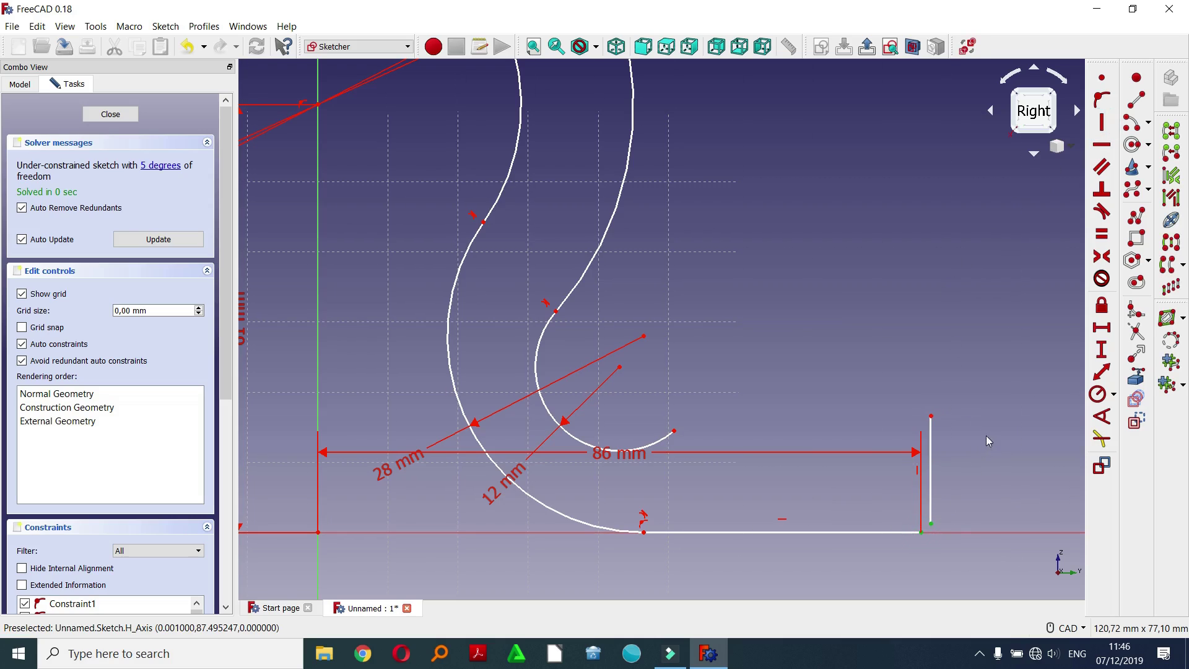
{"action": "left_click", "coordinate": [1101, 77]}
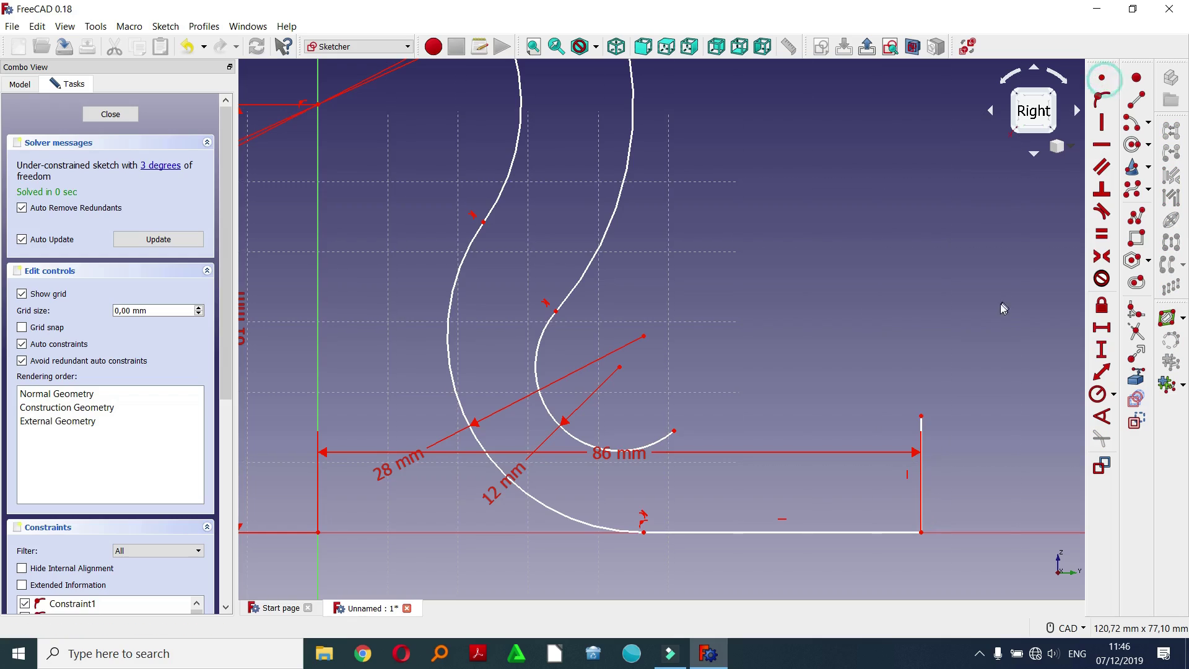
- Set the vertical line's top end 16 mm above the horizontal axis
{"action": "left_click", "coordinate": [921, 417]}
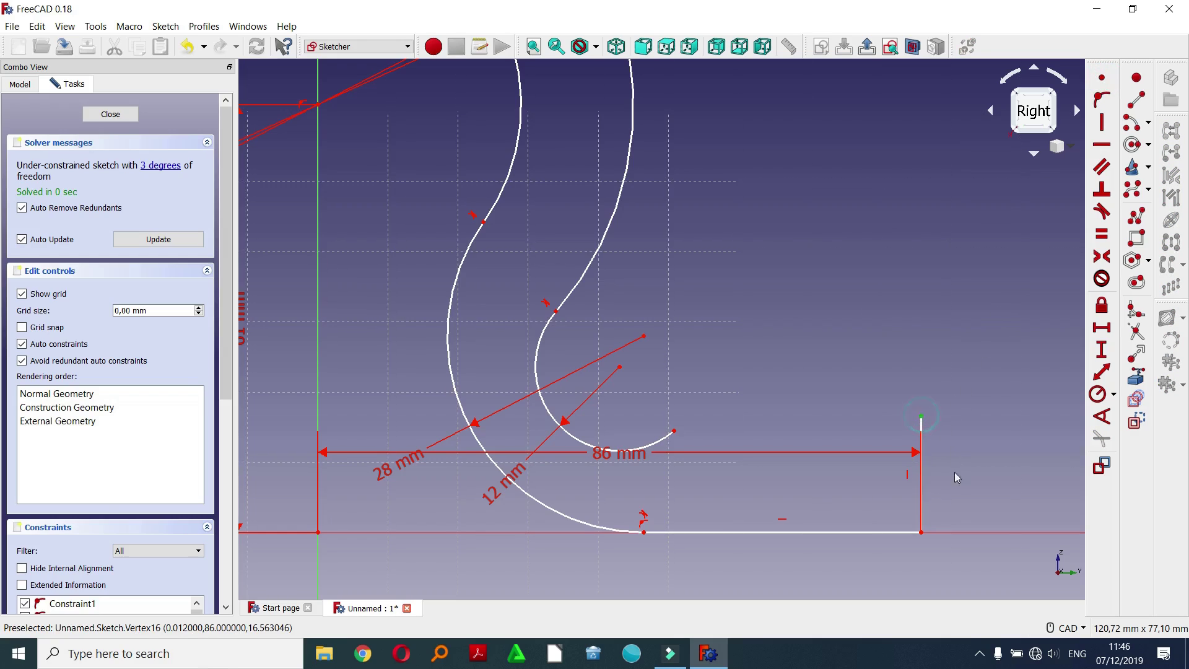
{"action": "left_click", "coordinate": [962, 533]}
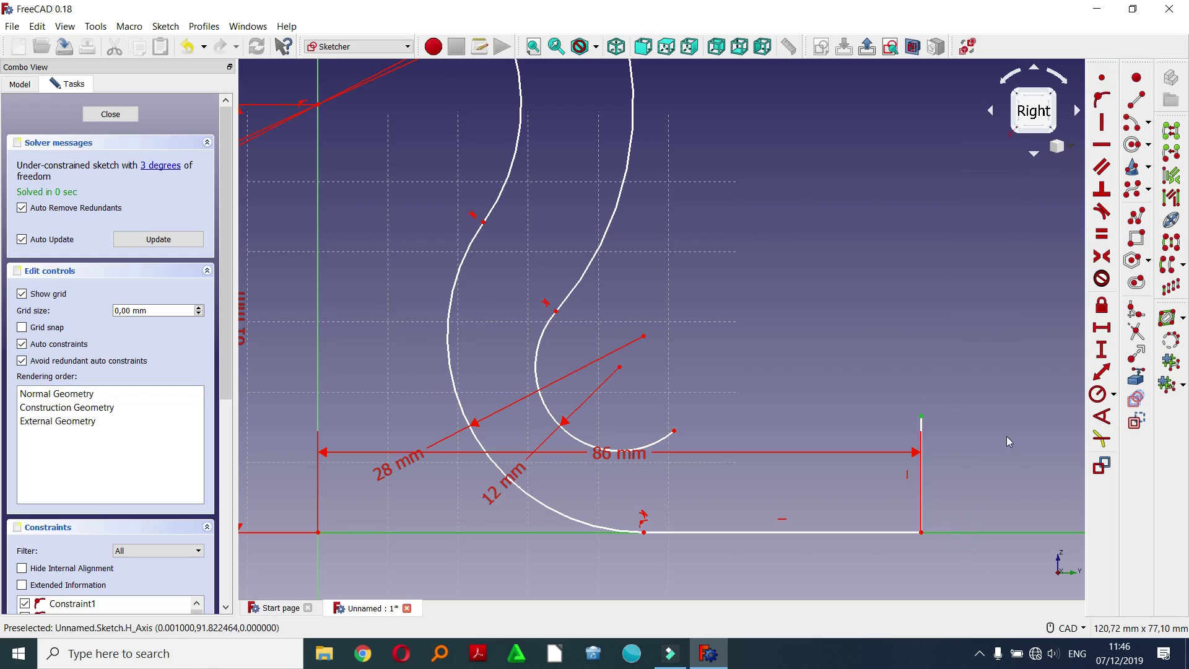
{"action": "left_click", "coordinate": [1102, 350]}
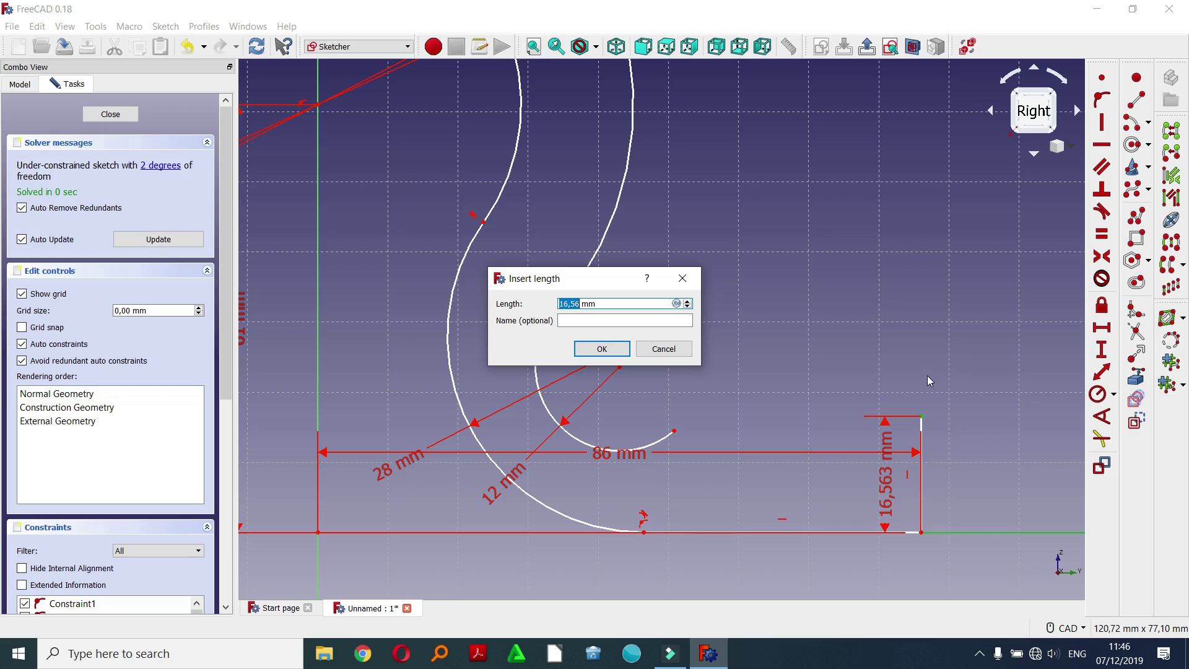
{"action": "type", "text": "1"}
{"action": "left_click", "coordinate": [614, 347]}
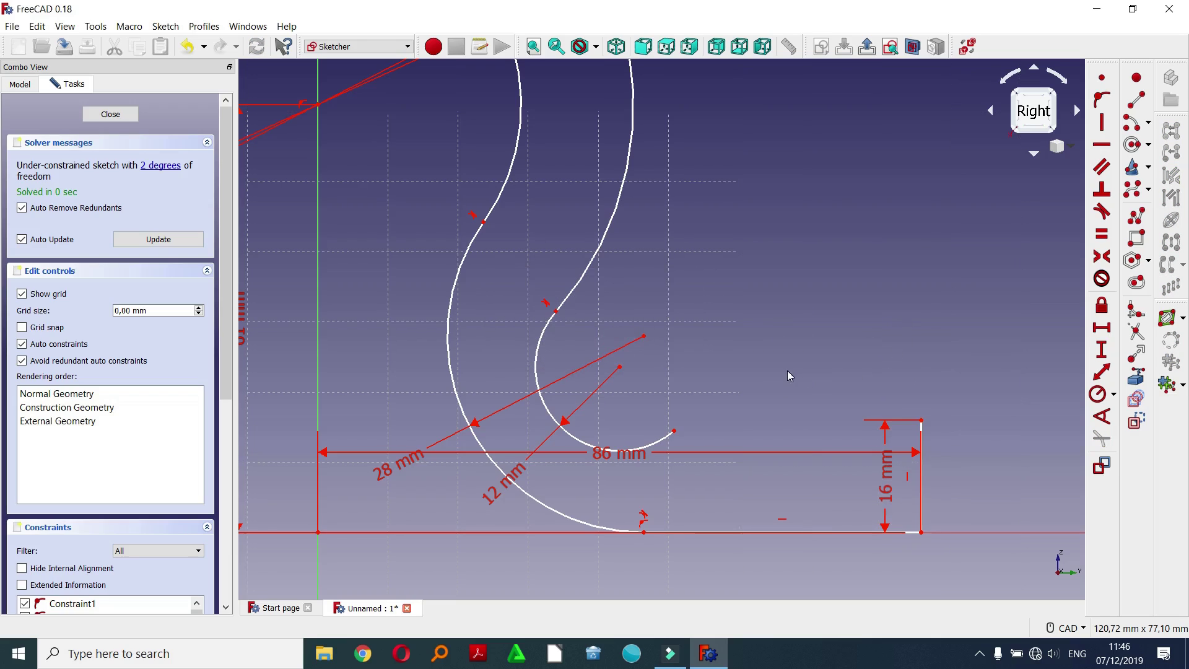
{"action": "scroll", "coordinate": [713, 304], "scroll_direction": "down", "scroll_amount": 2}
{"action": "scroll", "coordinate": [786, 322], "scroll_direction": "up", "scroll_amount": 2}
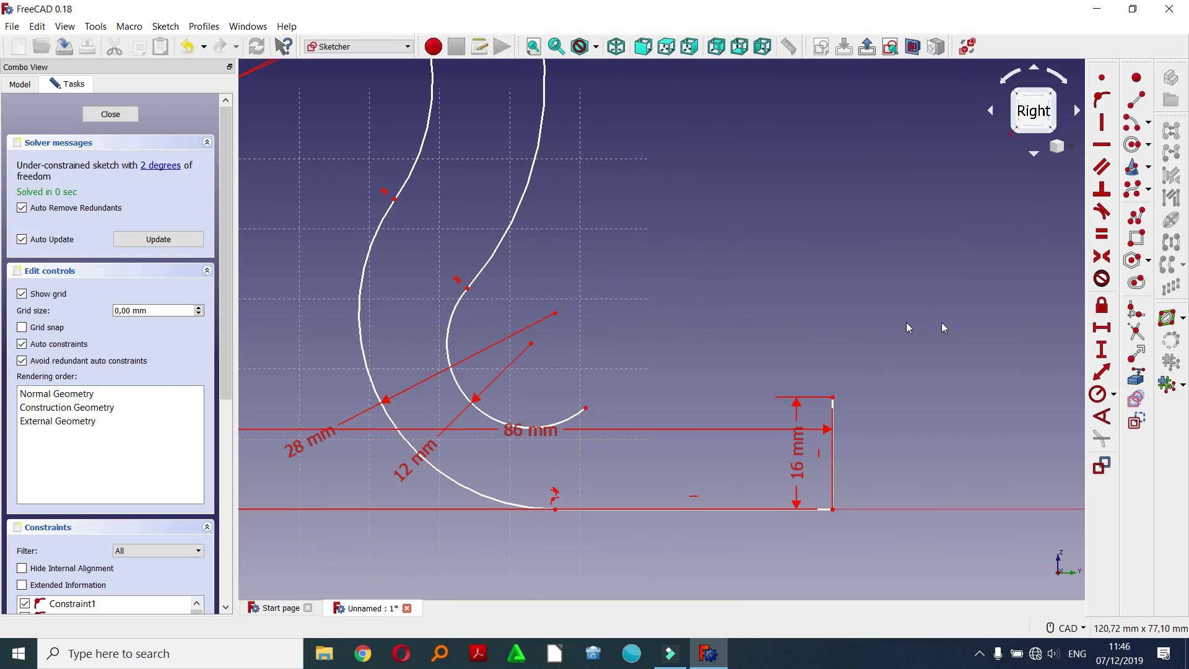
- Draw a horizontal top line leftward from above the 16 mm edge toward the inner arc
{"action": "left_click", "coordinate": [1136, 99]}
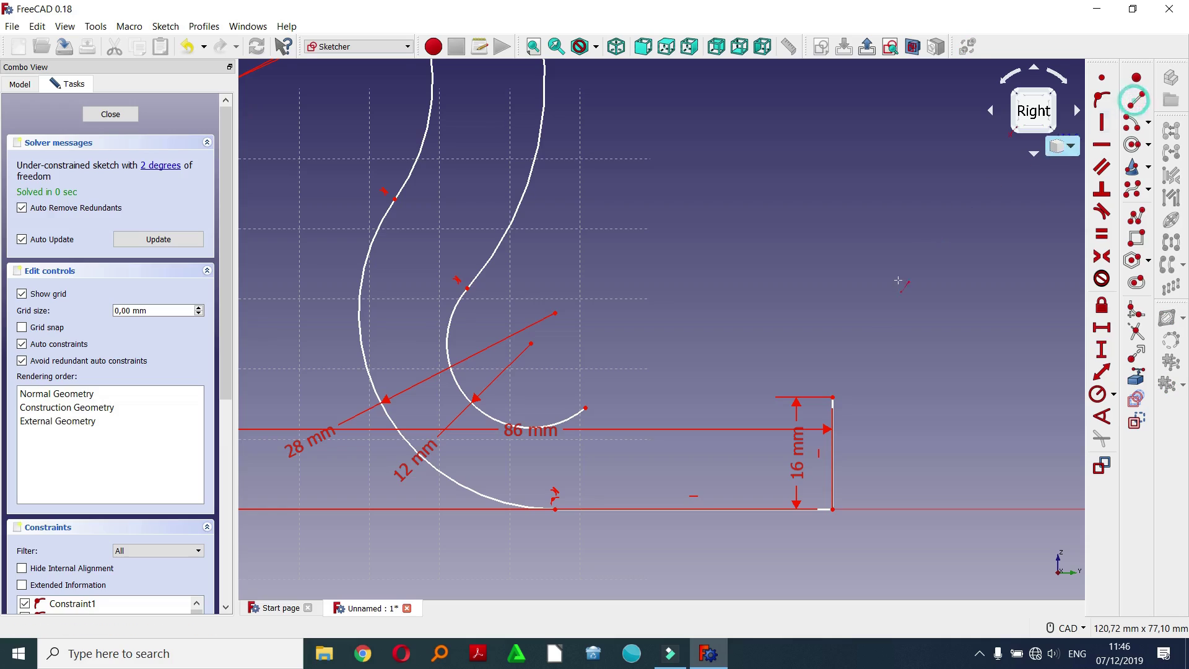
{"action": "left_click", "coordinate": [834, 379]}
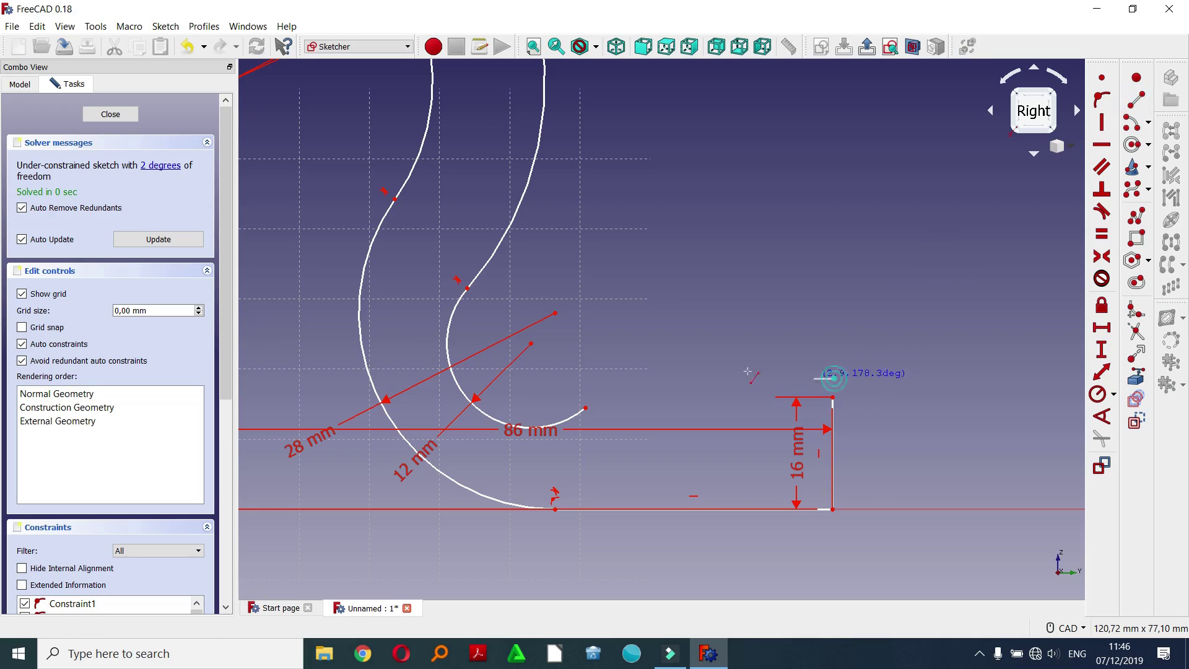
{"action": "left_click", "coordinate": [608, 376]}
{"action": "left_click", "coordinate": [729, 378]}
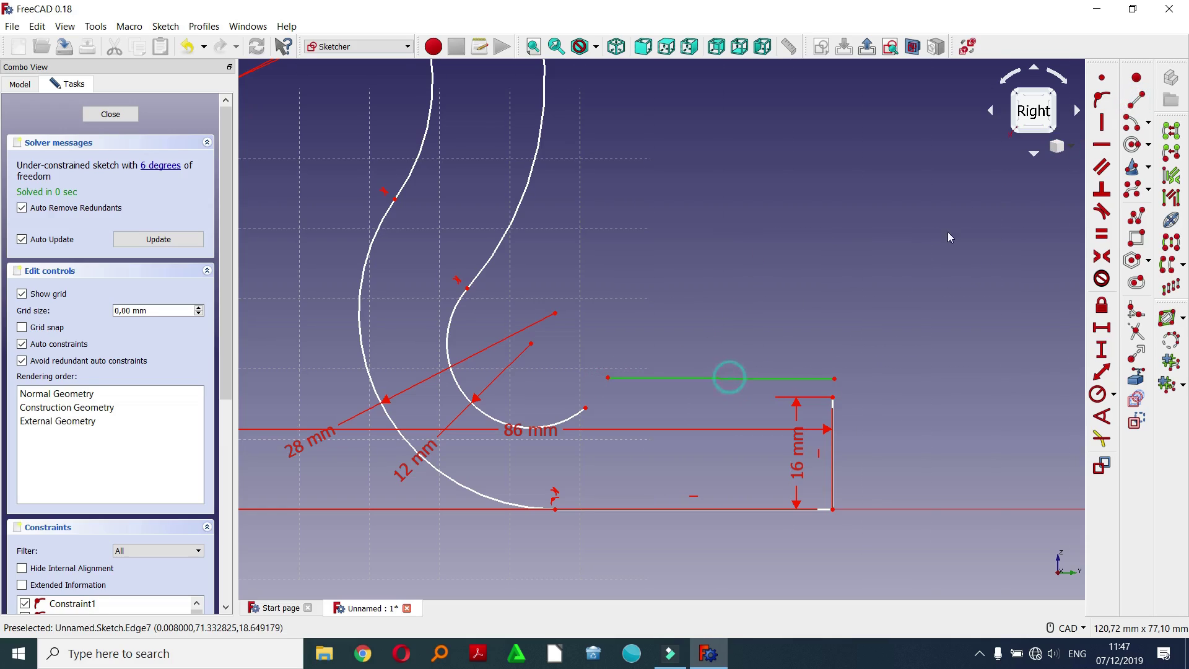
{"action": "left_click", "coordinate": [1101, 144]}
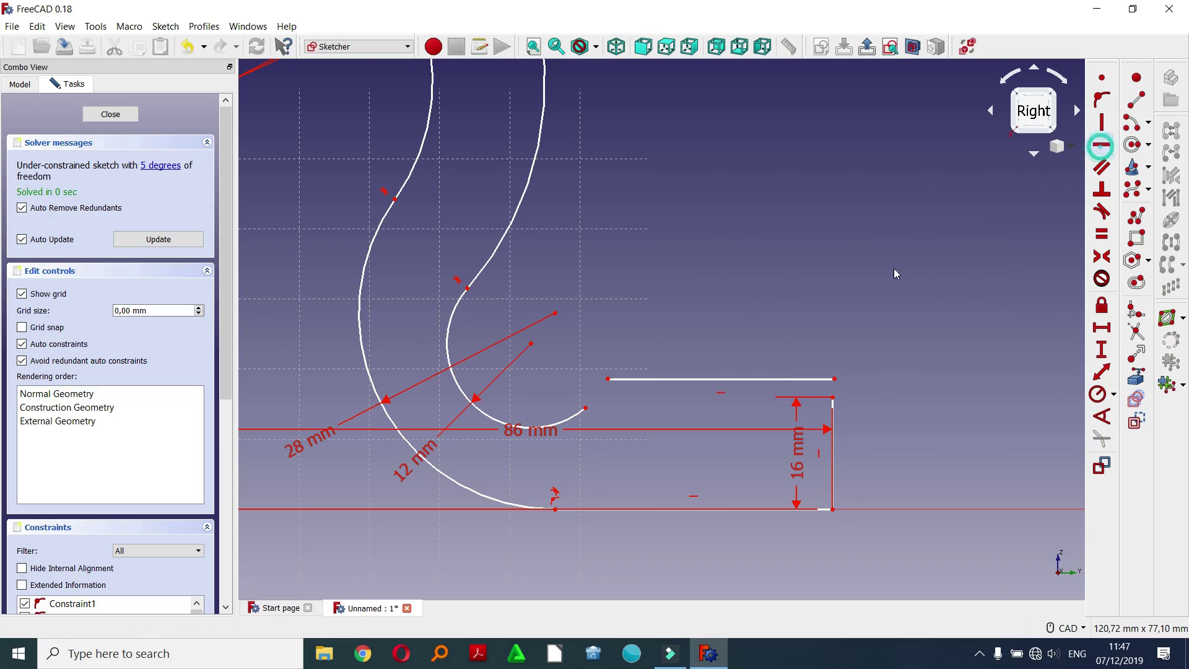
- Join the top line to the vertical edge's top and make it tangent to the inner arc's end
{"action": "left_click", "coordinate": [835, 379]}
{"action": "left_click", "coordinate": [833, 397]}
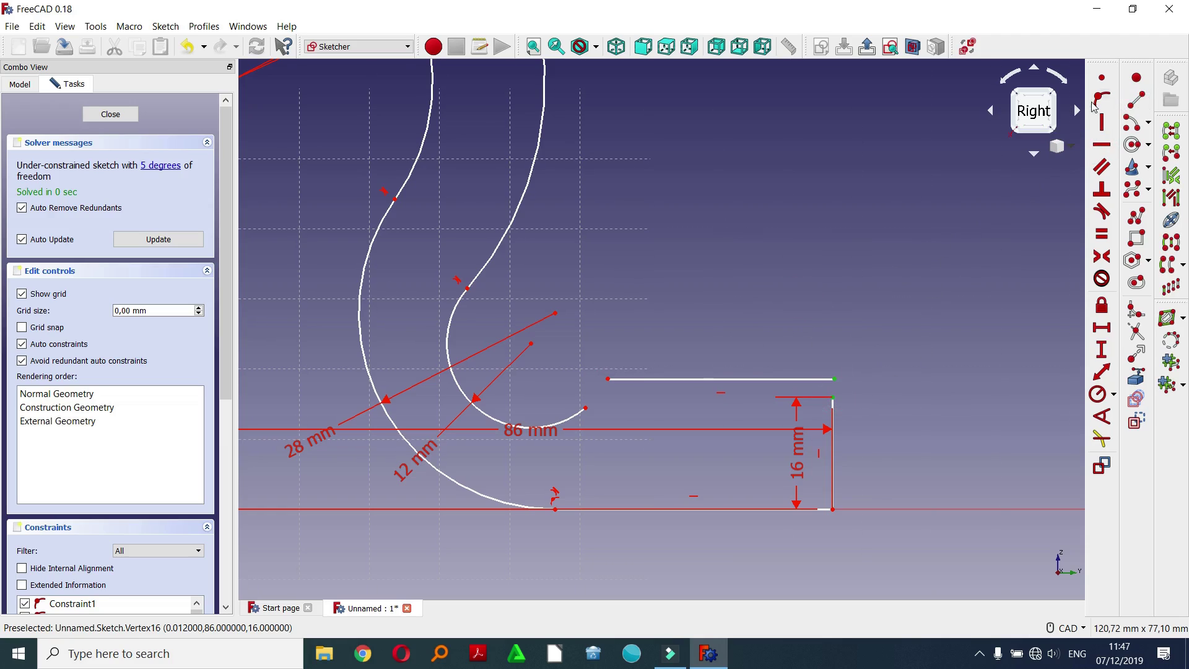
{"action": "left_click", "coordinate": [1097, 100]}
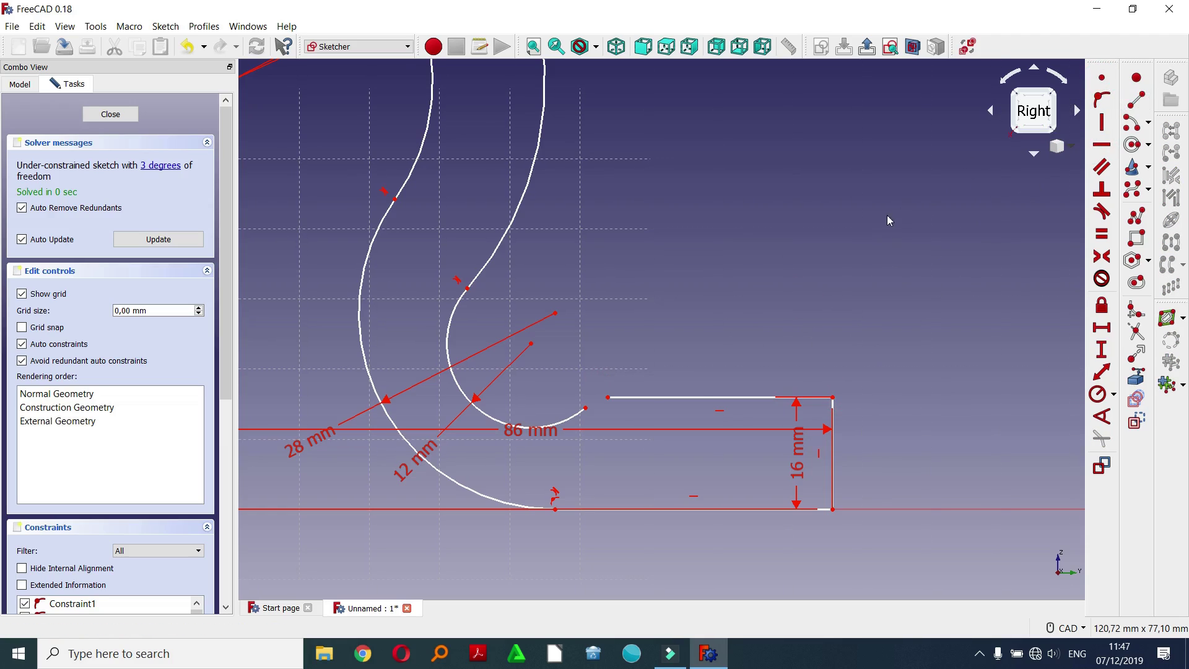
{"action": "left_click", "coordinate": [586, 409]}
{"action": "left_click", "coordinate": [608, 397]}
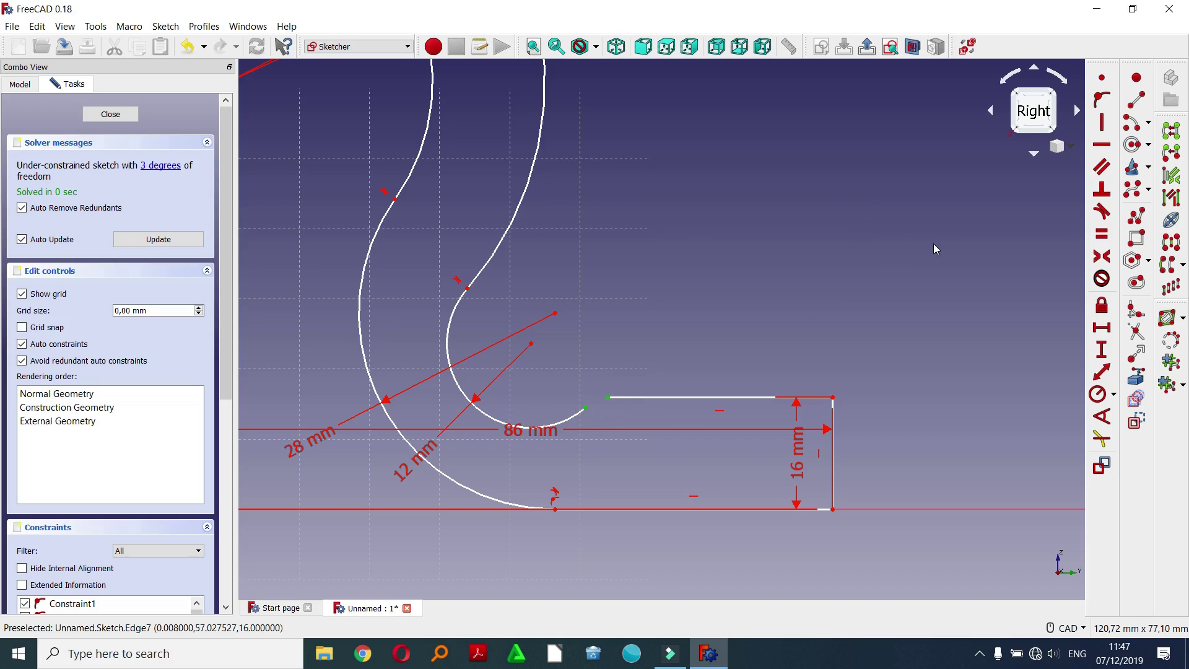
{"action": "left_click", "coordinate": [1102, 213]}
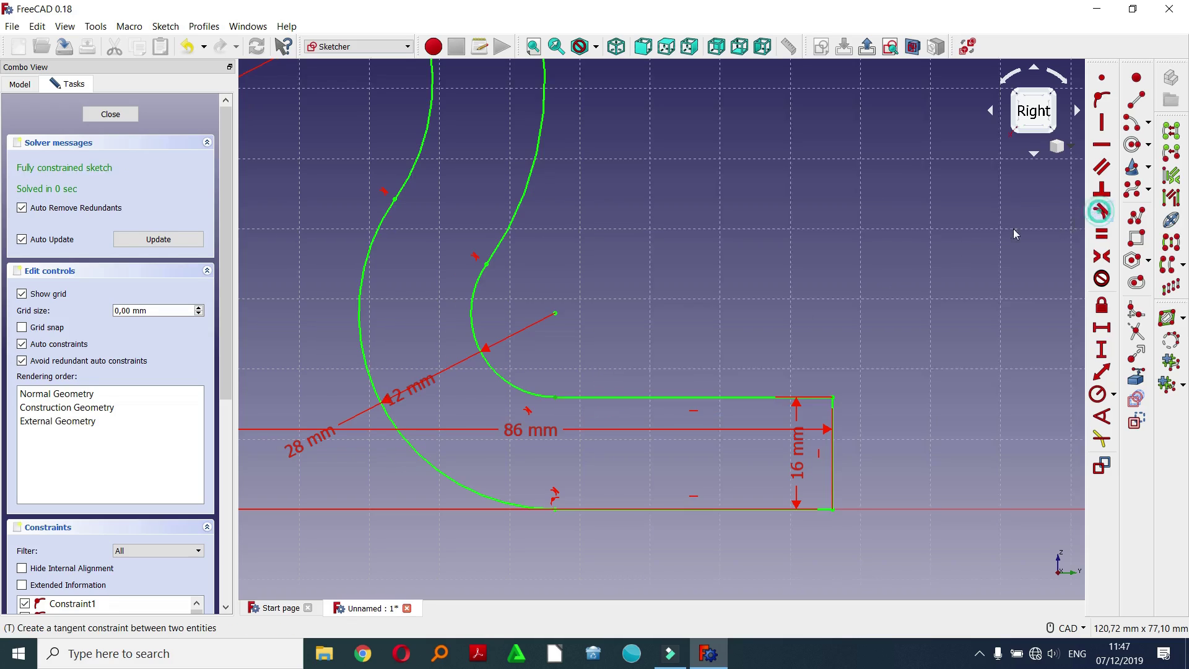
{"action": "scroll", "coordinate": [875, 389], "scroll_direction": "down", "scroll_amount": 5}
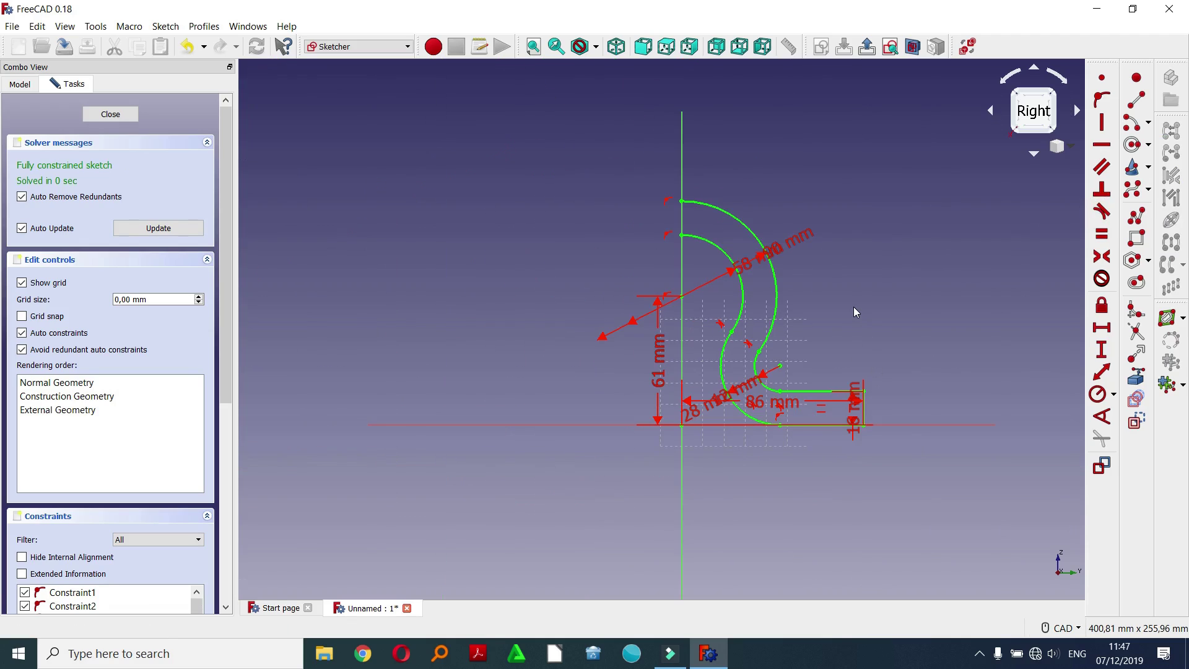
- Mirror the outer arc, lower arc, flange top line and 16 mm edge symmetrically across the vertical axis
{"action": "scroll", "coordinate": [853, 306], "scroll_direction": "up", "scroll_amount": 2}
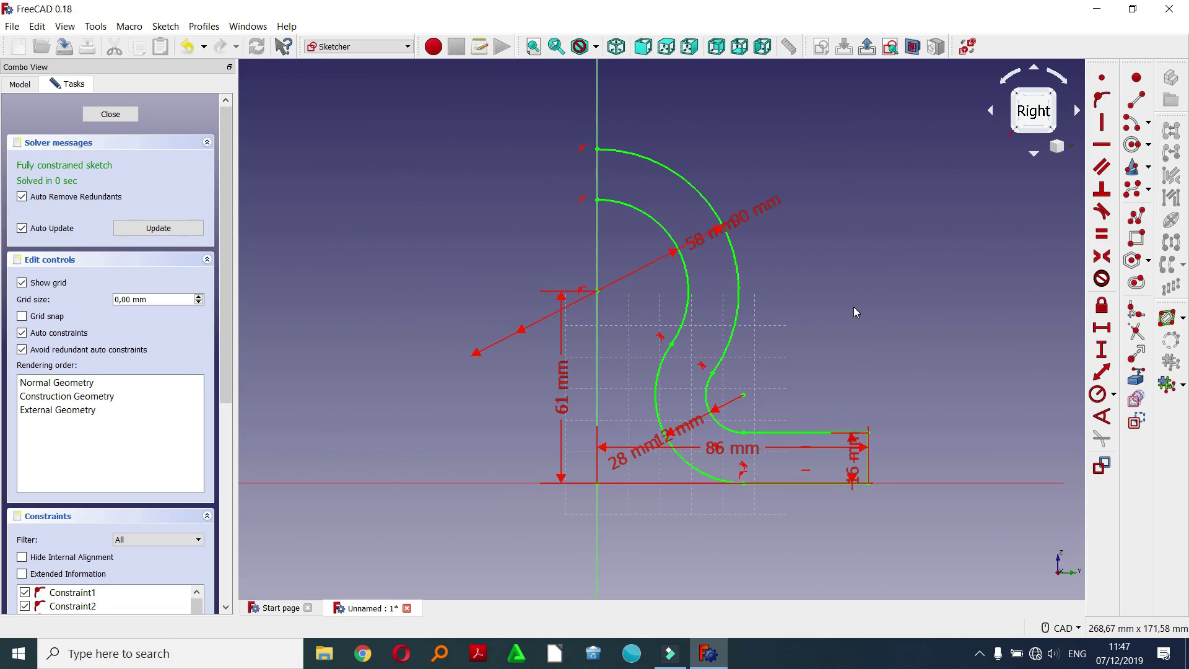
{"action": "left_click", "coordinate": [680, 178]}
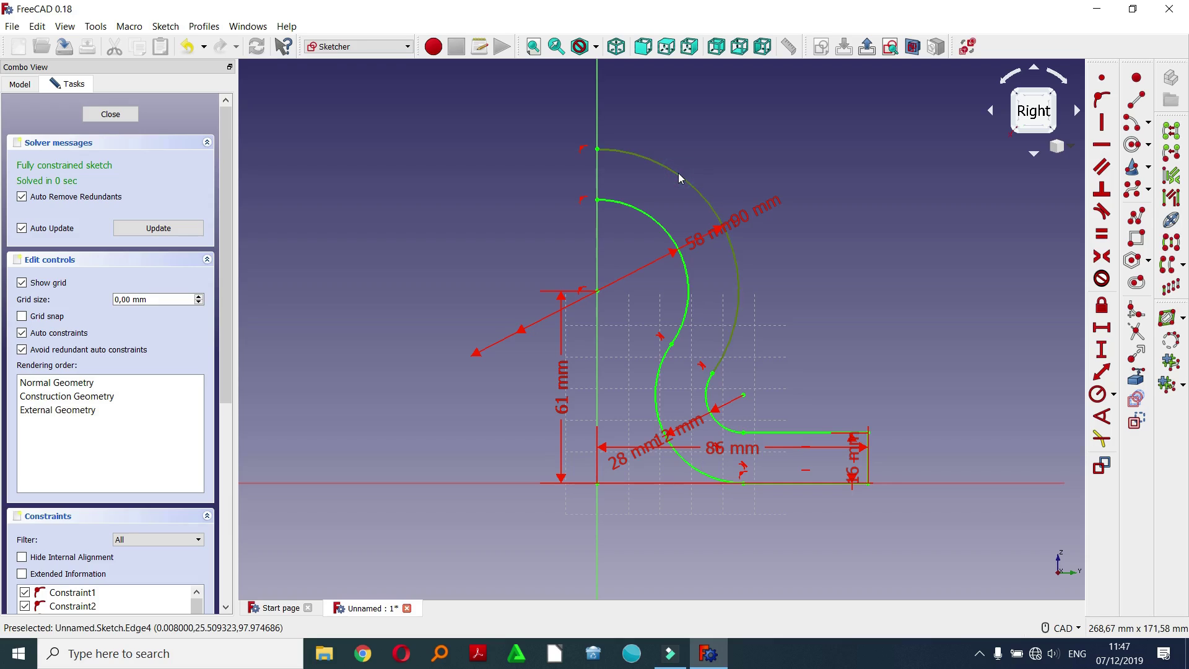
{"action": "left_click", "coordinate": [674, 380]}
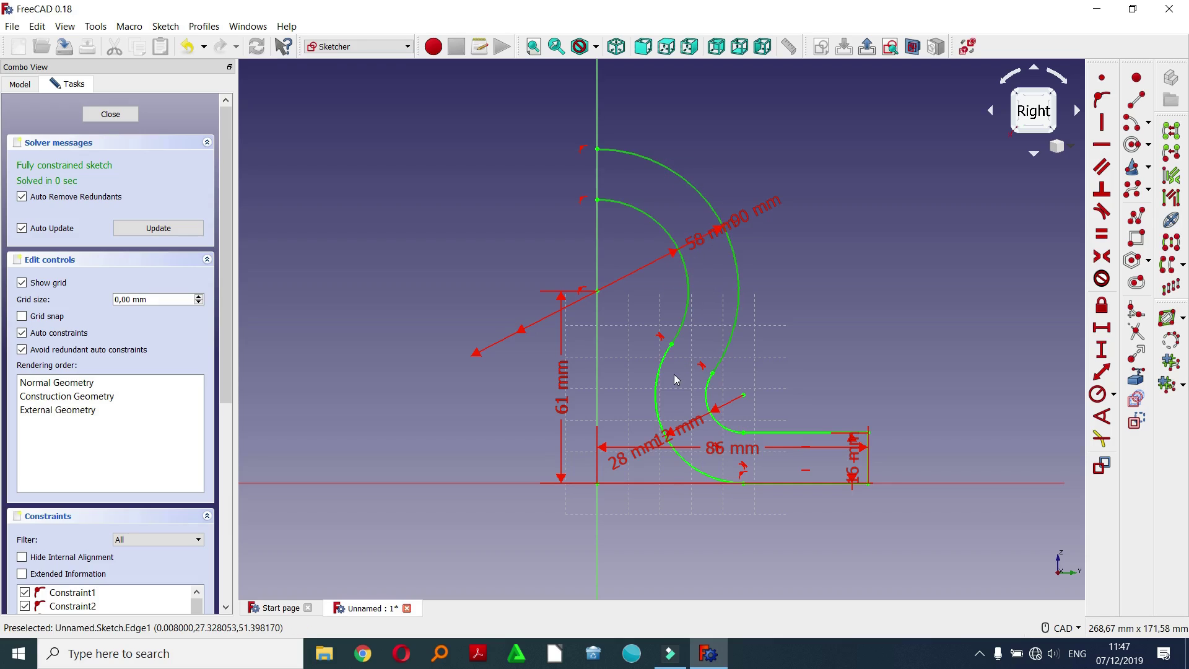
{"action": "left_click", "coordinate": [658, 375]}
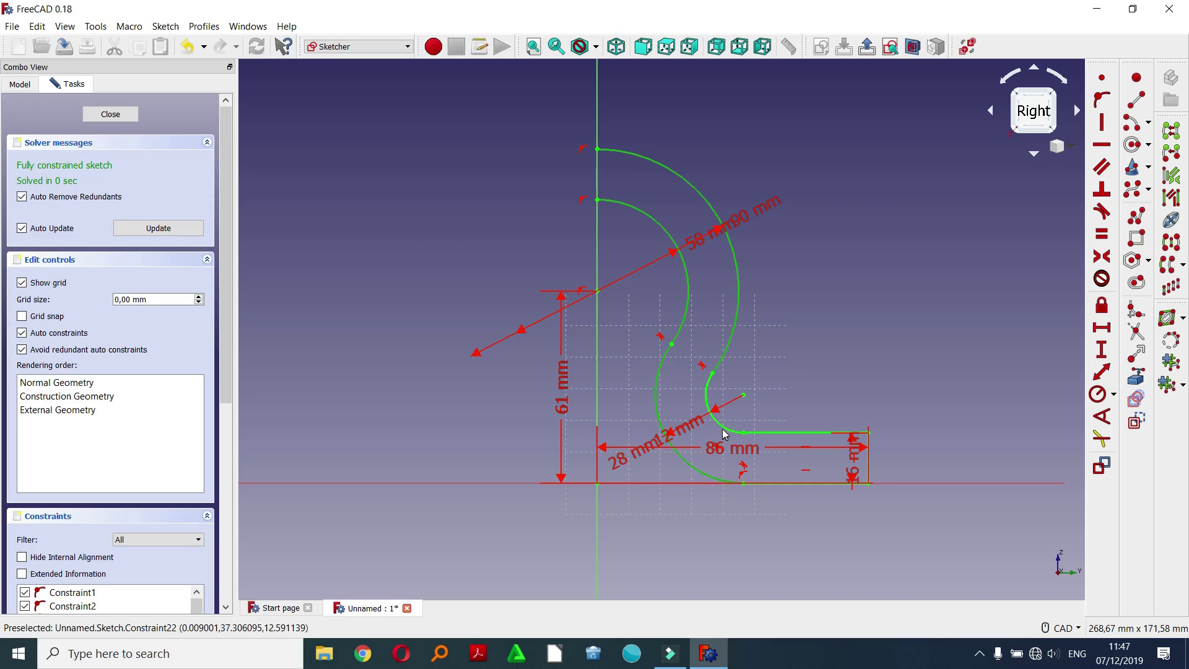
{"action": "left_click", "coordinate": [788, 432]}
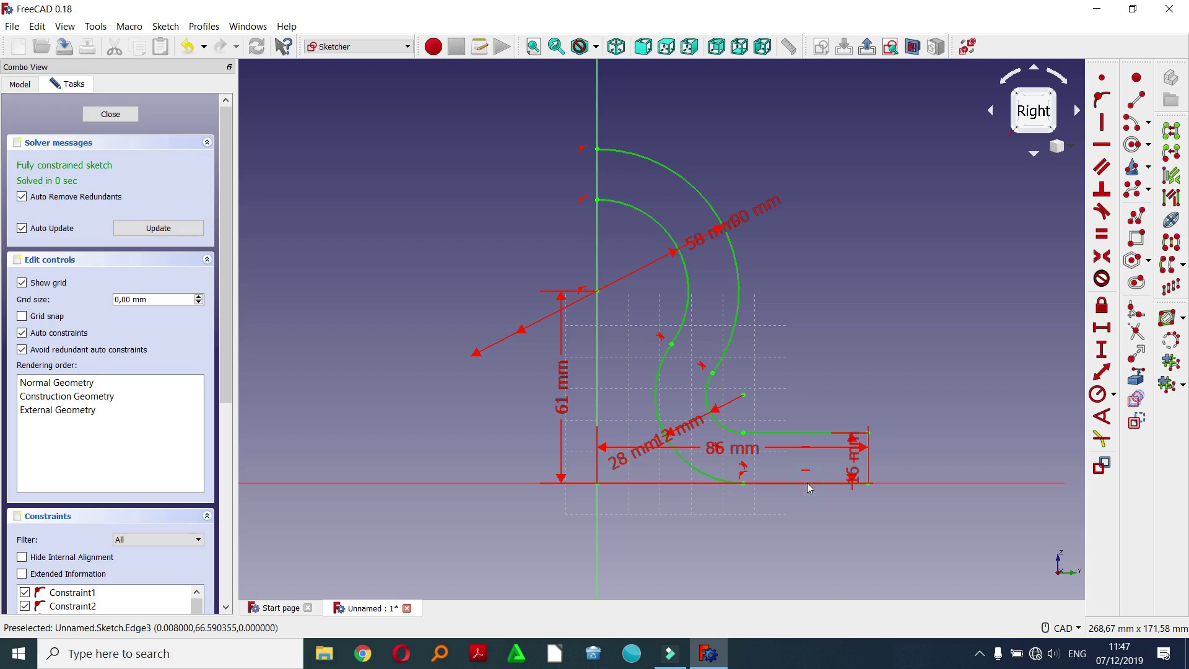
{"action": "left_click", "coordinate": [868, 463]}
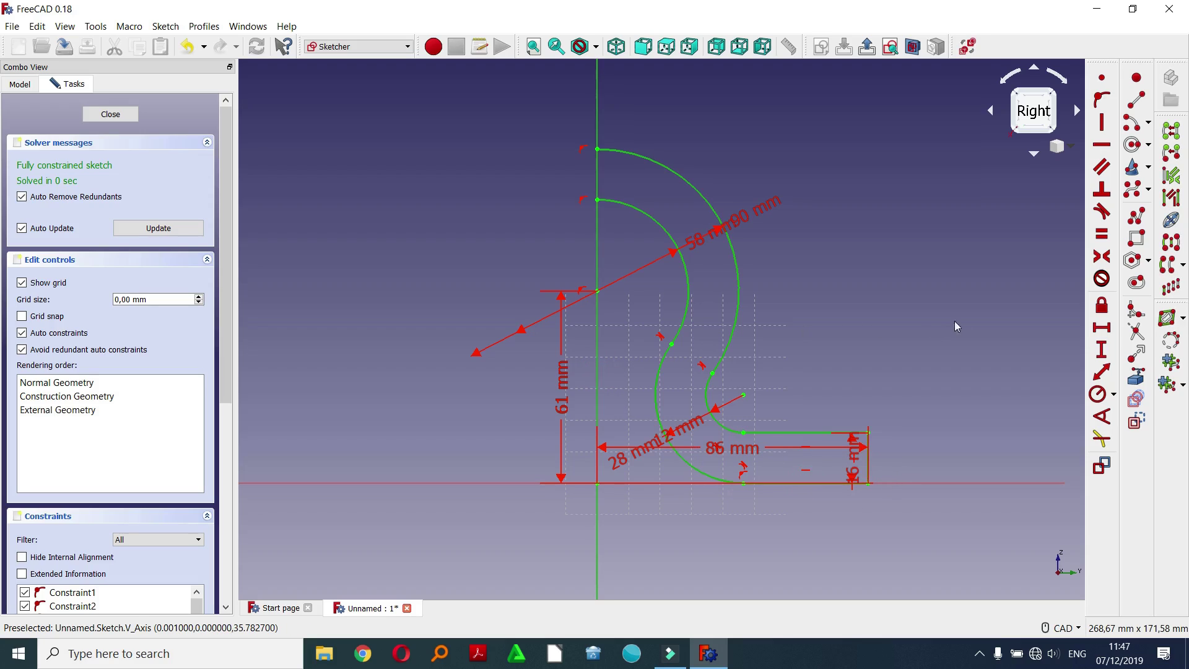
{"action": "left_click", "coordinate": [1172, 243]}
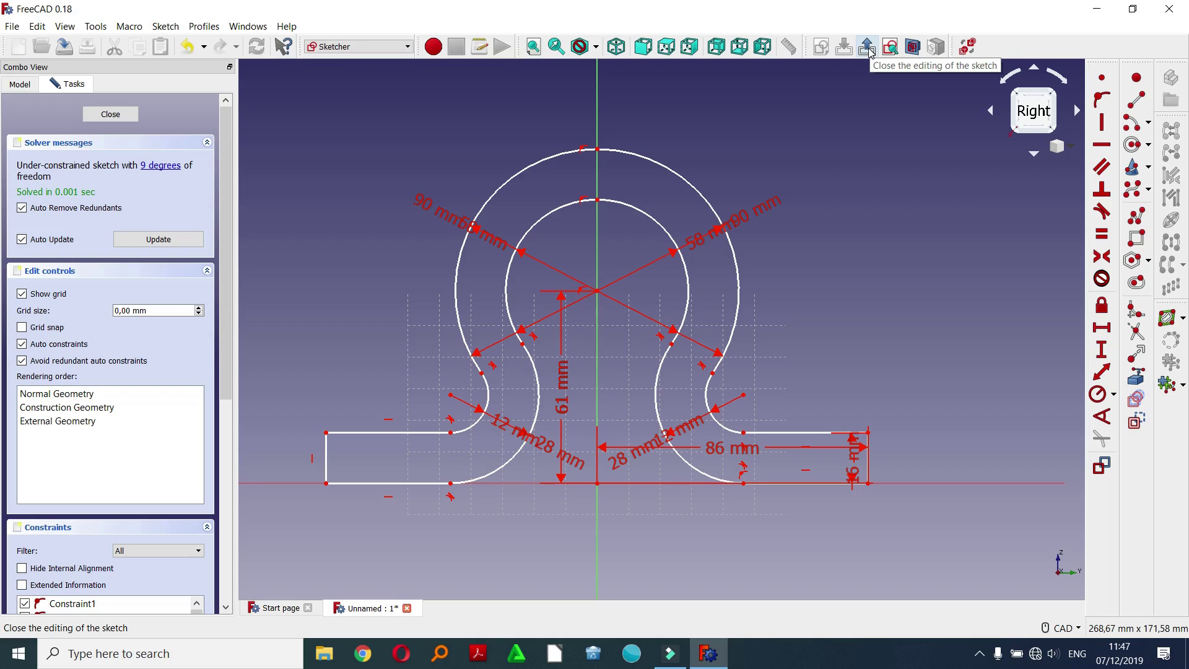
- Close the sketch and pad the omega profile to a length of 70 mm
{"action": "left_click", "coordinate": [867, 47]}
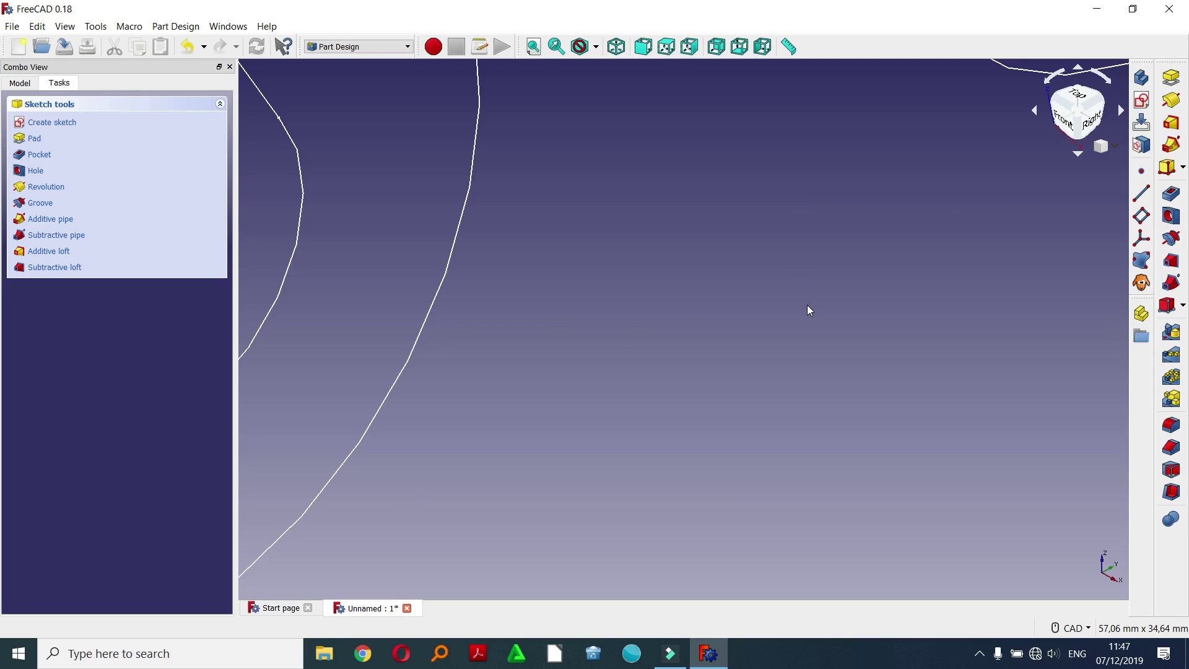
{"action": "scroll", "coordinate": [805, 310], "scroll_direction": "down", "scroll_amount": 5}
{"action": "scroll", "coordinate": [662, 338], "scroll_direction": "down", "scroll_amount": 4}
{"action": "scroll", "coordinate": [685, 192], "scroll_direction": "up", "scroll_amount": 2}
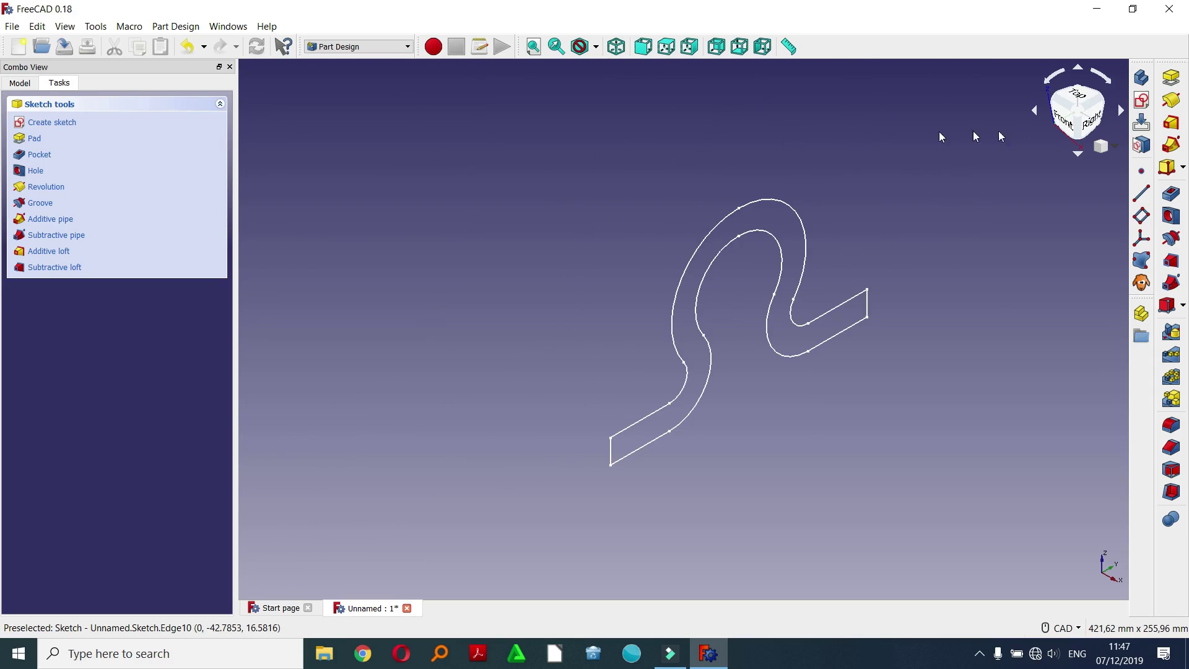
{"action": "left_click", "coordinate": [1171, 77]}
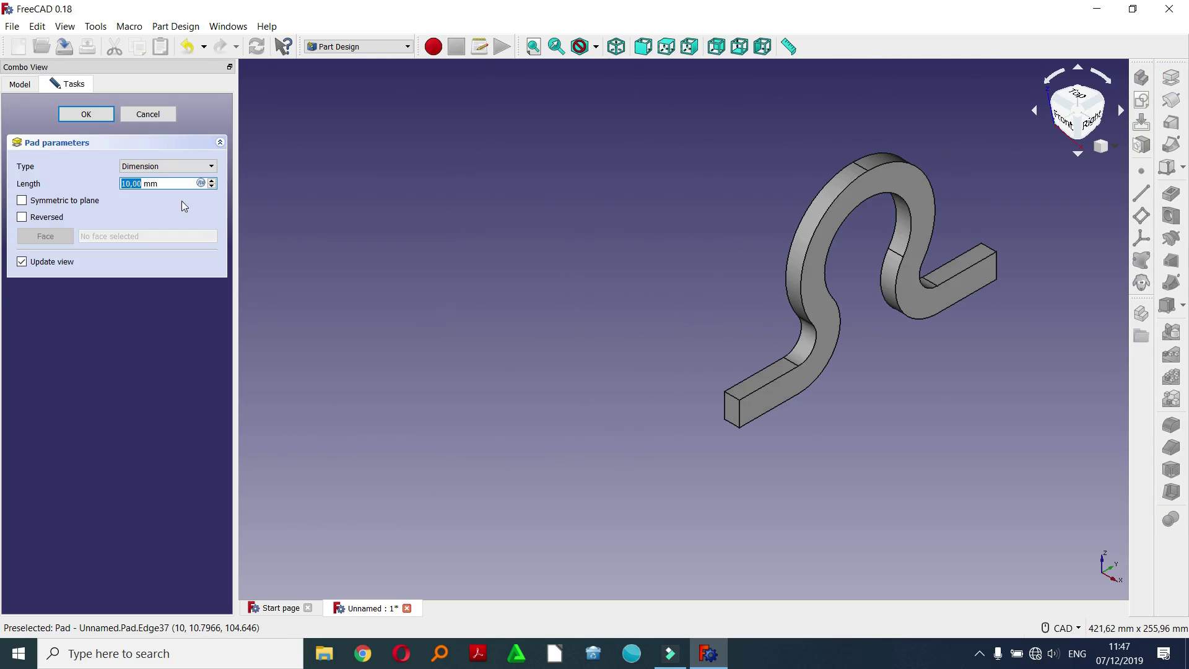
{"action": "left_click_drag", "start_coordinate": [186, 183], "coordinate": [111, 196]}
{"action": "type", "text": "70"}
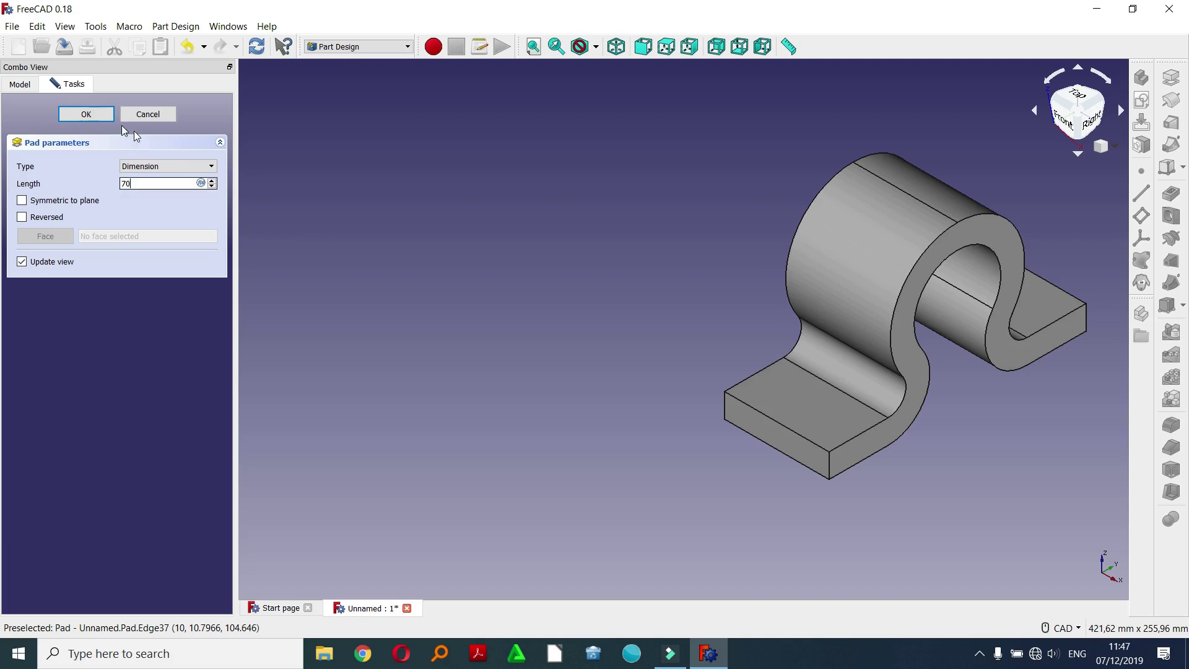
{"action": "left_click", "coordinate": [86, 114]}
{"action": "scroll", "coordinate": [387, 247], "scroll_direction": "down", "scroll_amount": 2}
{"action": "scroll", "coordinate": [540, 238], "scroll_direction": "down", "scroll_amount": 1}
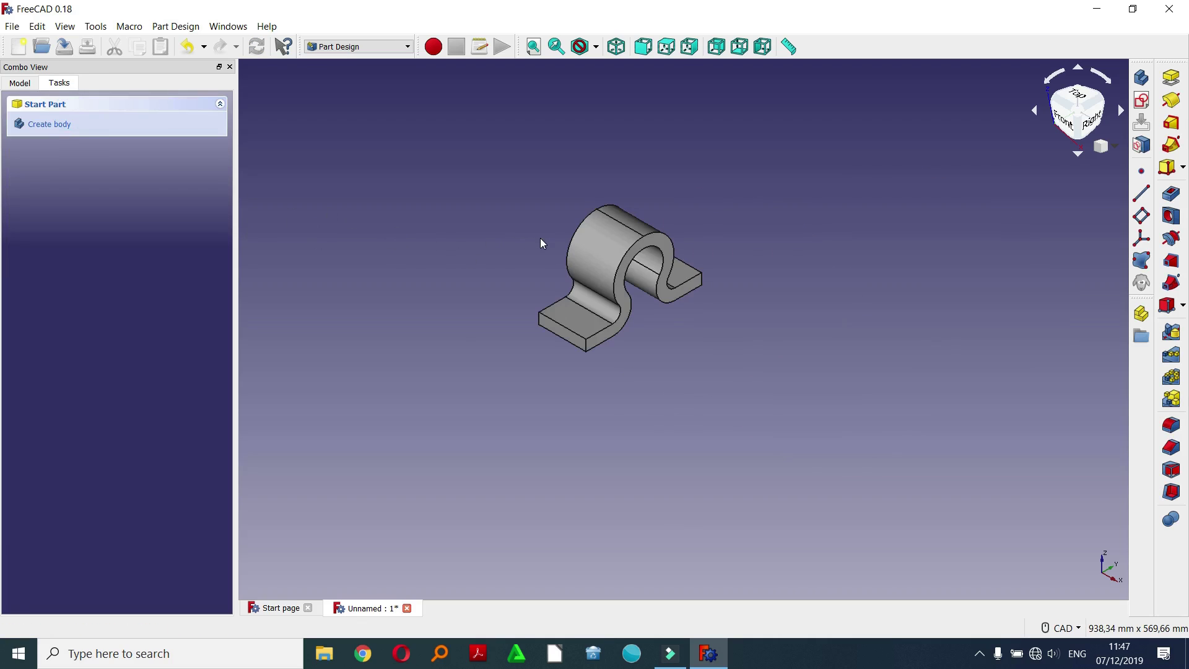
{"action": "scroll", "coordinate": [542, 236], "scroll_direction": "up", "scroll_amount": 1}
{"action": "scroll", "coordinate": [586, 236], "scroll_direction": "up", "scroll_amount": 1}
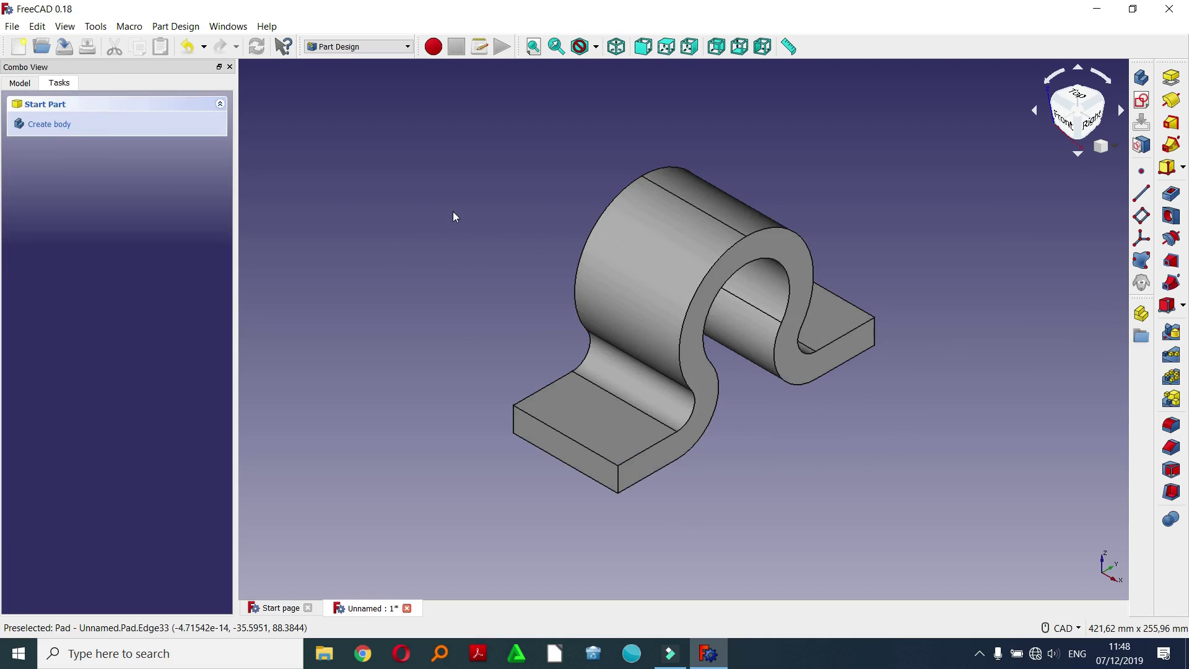
- Create a new sketch on the near flange's top face
{"action": "left_click", "coordinate": [598, 427]}
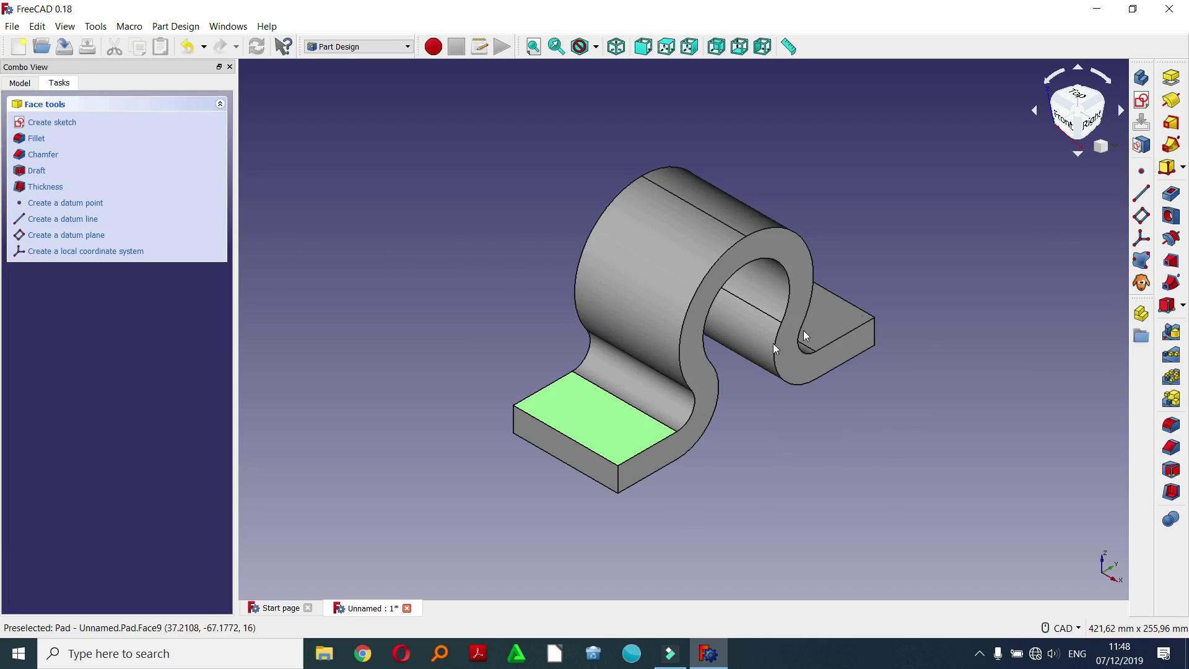
{"action": "left_click", "coordinate": [1140, 104]}
{"action": "scroll", "coordinate": [564, 381], "scroll_direction": "down", "scroll_amount": 3}
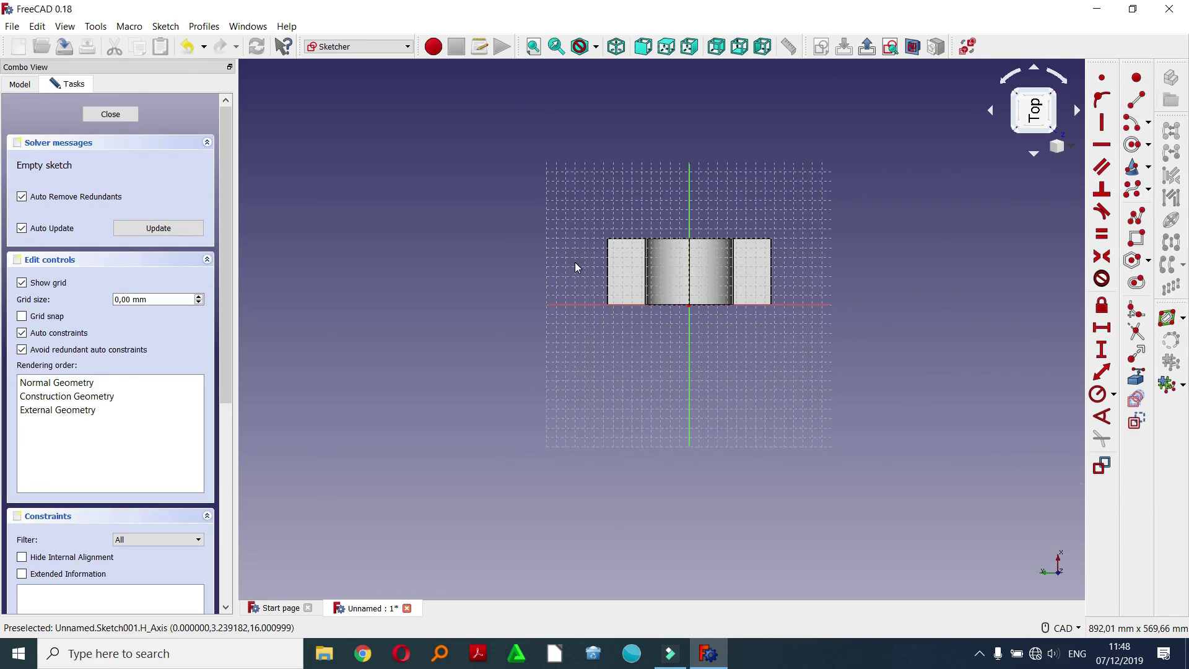
{"action": "scroll", "coordinate": [574, 261], "scroll_direction": "up", "scroll_amount": 3}
{"action": "scroll", "coordinate": [620, 261], "scroll_direction": "up", "scroll_amount": 1}
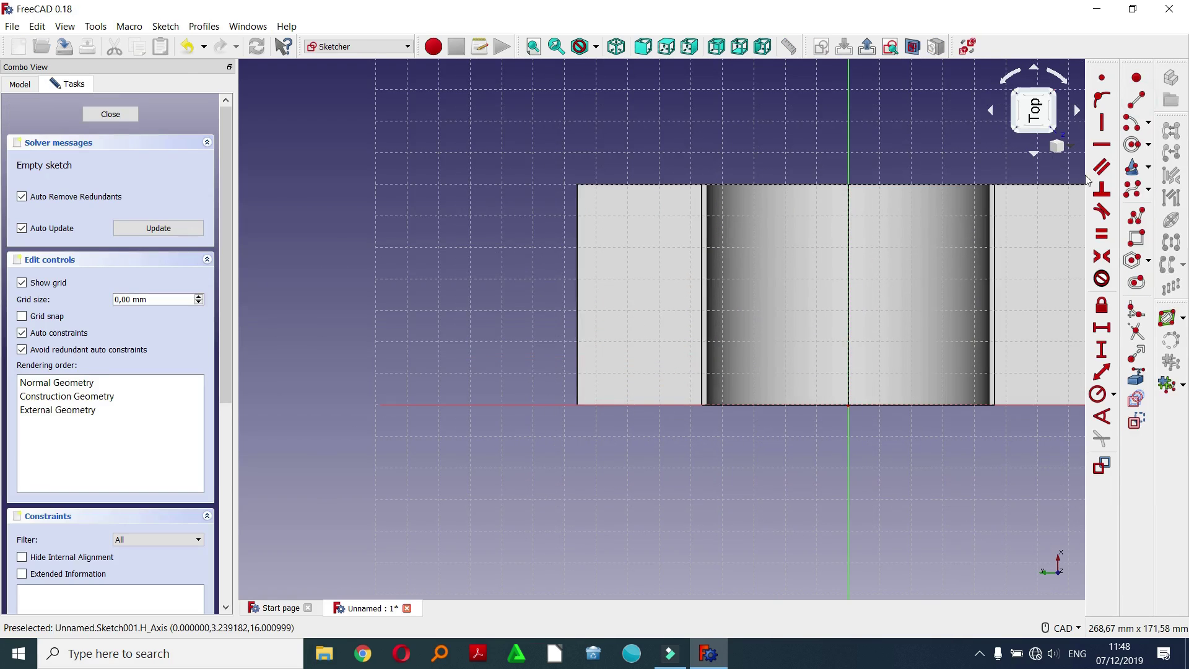
- Draw a vertical line on the flange and apply the Vertical constraint
{"action": "left_click", "coordinate": [1140, 104]}
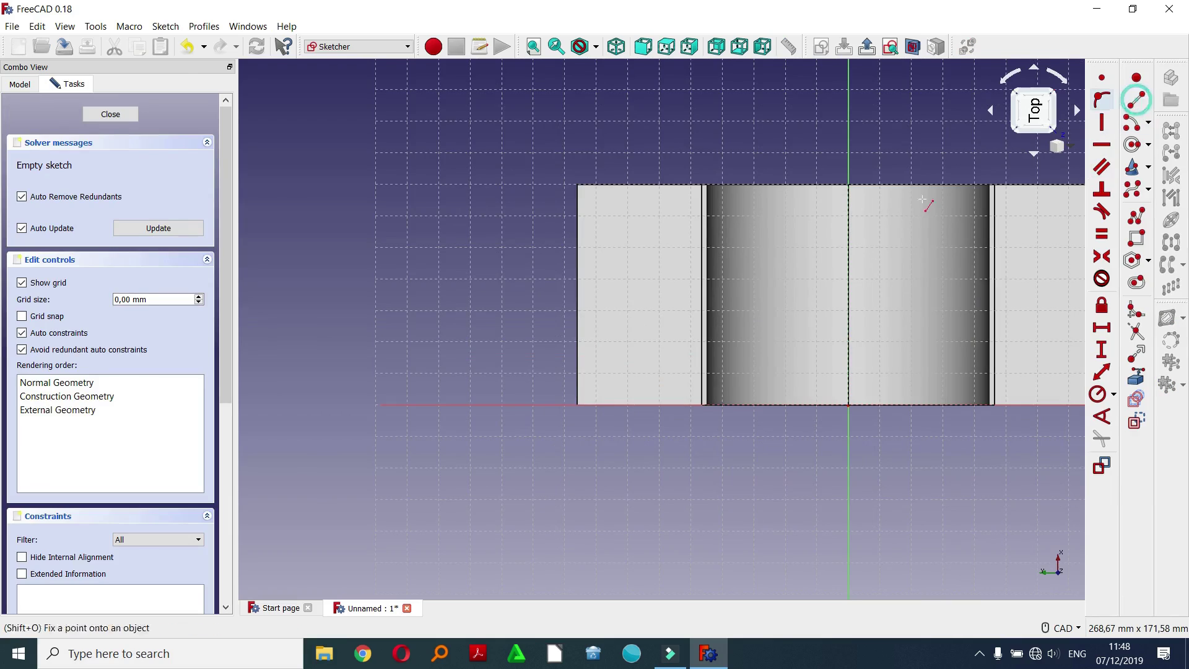
{"action": "left_click", "coordinate": [636, 235]}
{"action": "left_click", "coordinate": [635, 364]}
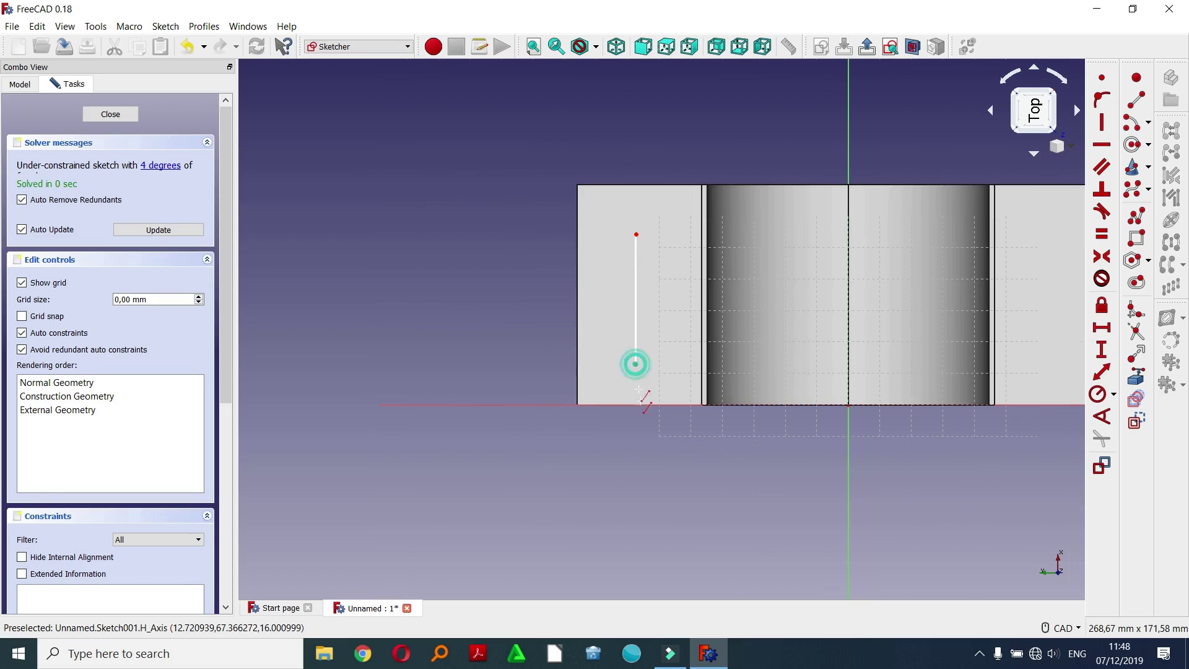
{"action": "left_click", "coordinate": [636, 303]}
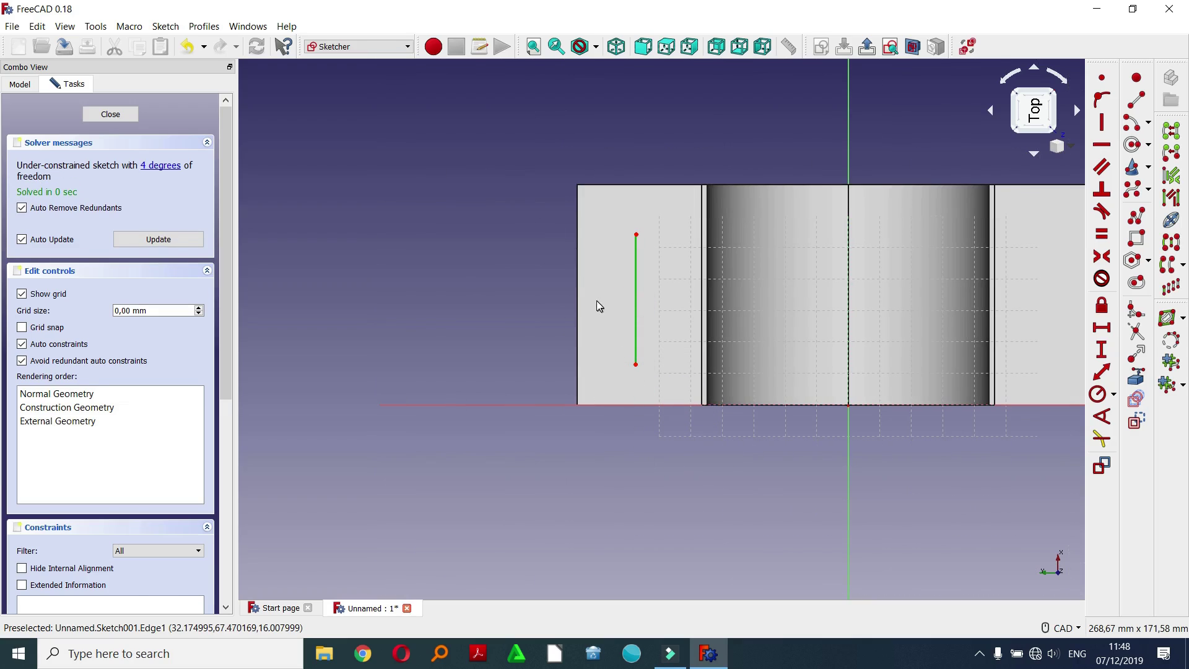
{"action": "left_click", "coordinate": [1102, 122]}
{"action": "scroll", "coordinate": [415, 278], "scroll_direction": "down", "scroll_amount": 2}
{"action": "scroll", "coordinate": [462, 280], "scroll_direction": "up", "scroll_amount": 2}
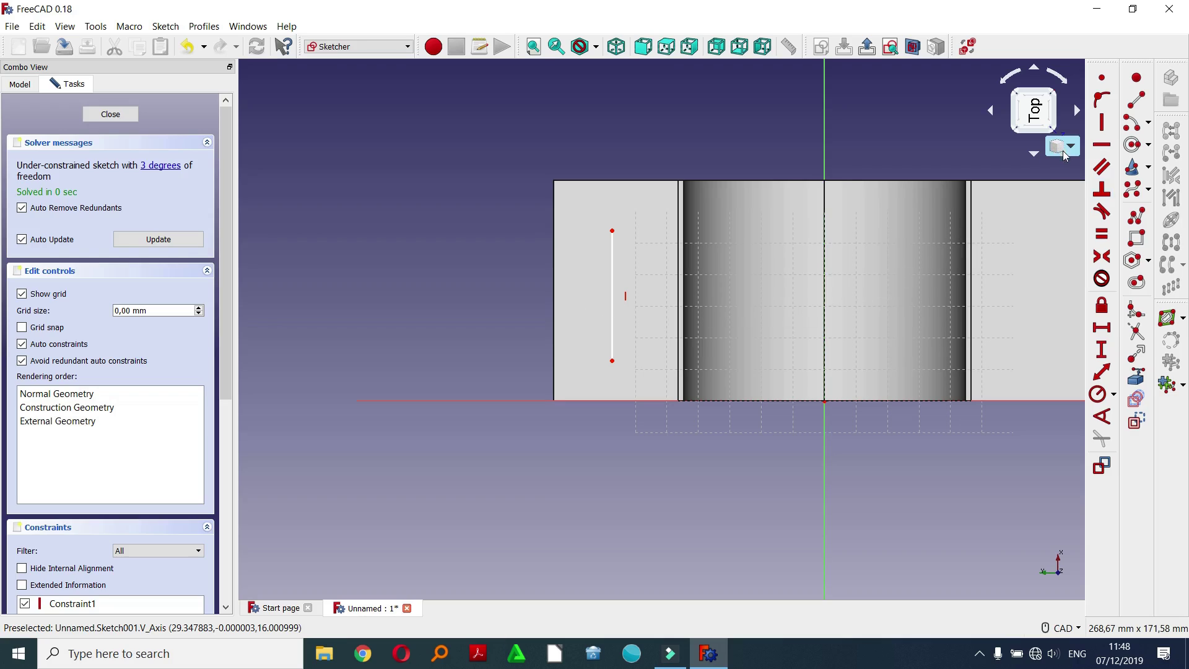
- Place the line's lower end 19 mm above the horizontal axis and set its length to 32 mm
{"action": "left_click", "coordinate": [611, 360]}
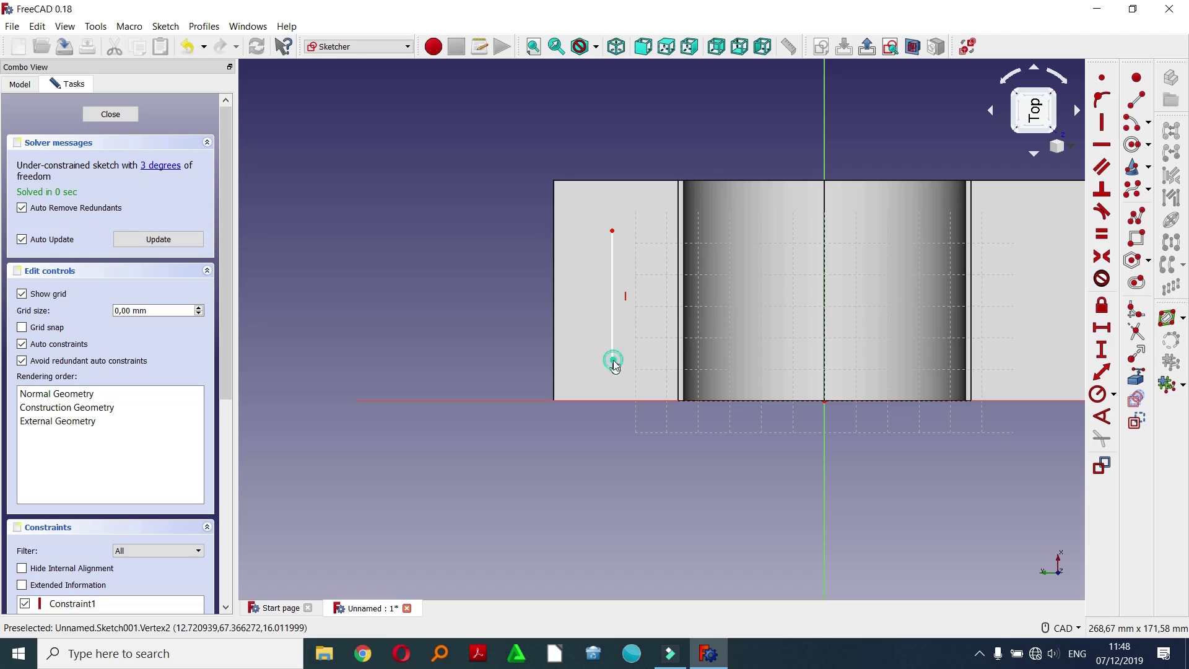
{"action": "left_click", "coordinate": [600, 404]}
{"action": "left_click", "coordinate": [1102, 350]}
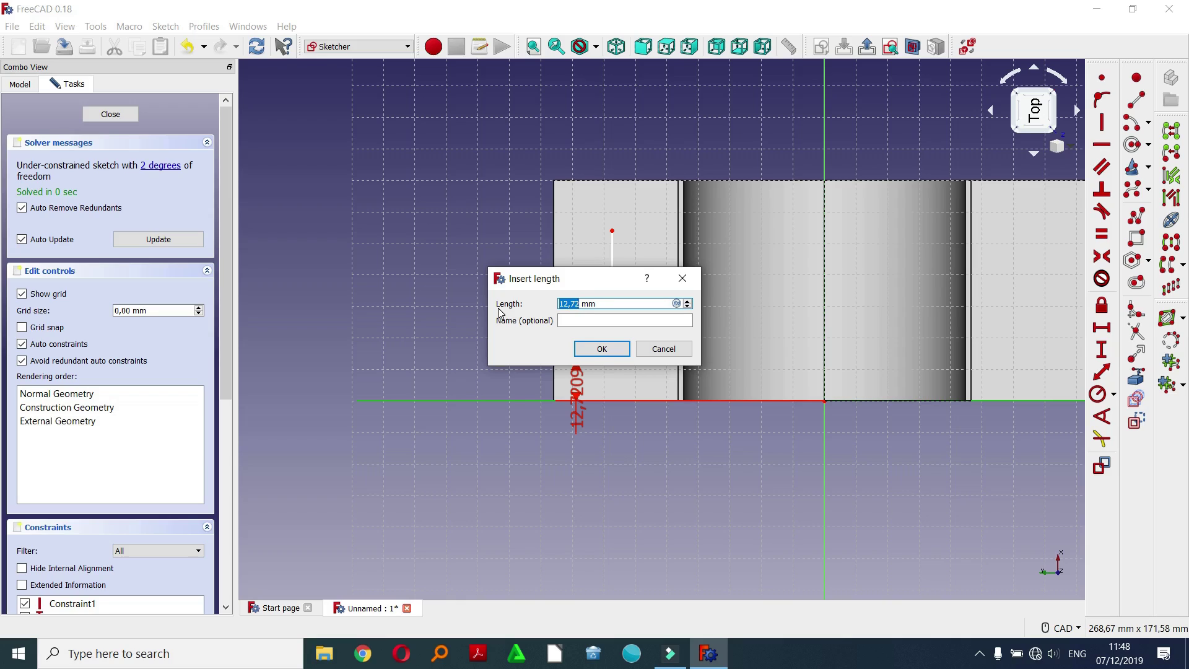
{"action": "type", "text": "1"}
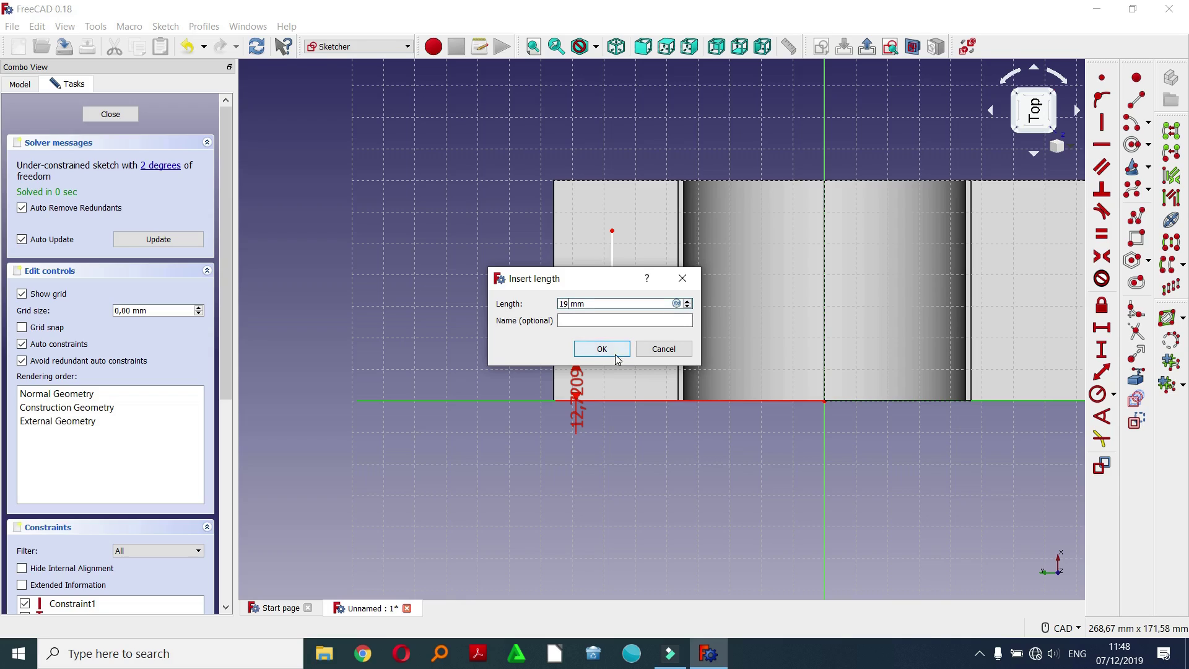
{"action": "left_click", "coordinate": [617, 351]}
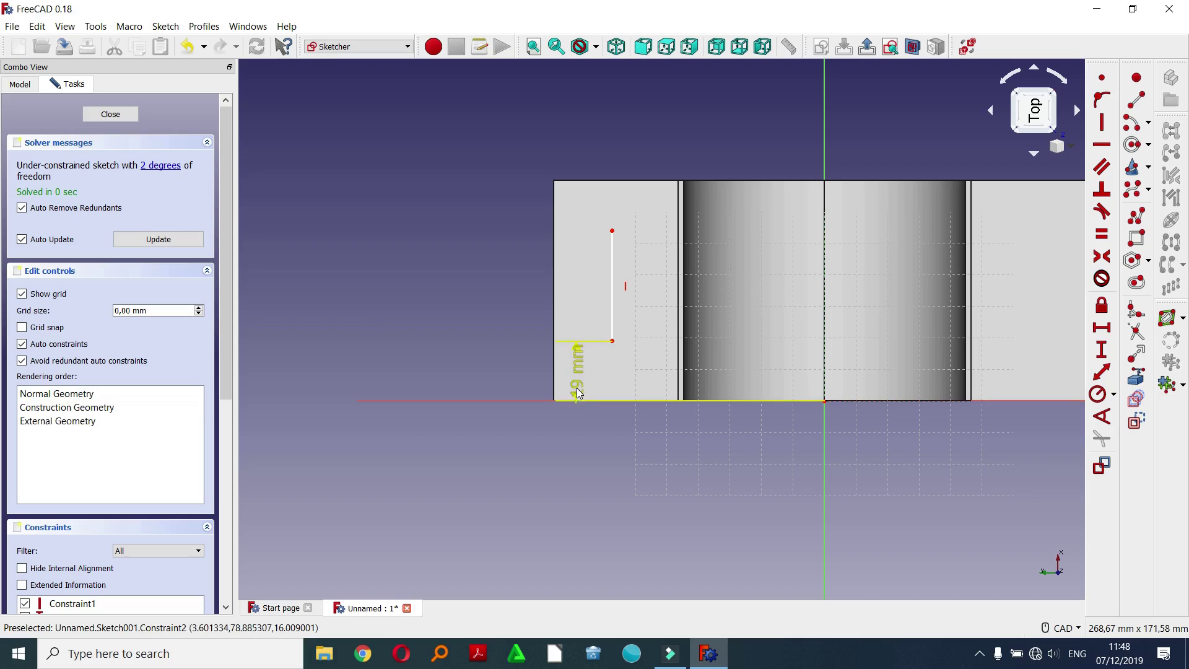
{"action": "mouse_move", "coordinate": [573, 378]}
{"action": "left_mouse_down"}
{"action": "mouse_move", "coordinate": [551, 393]}
{"action": "mouse_move", "coordinate": [472, 394]}
{"action": "left_mouse_up"}
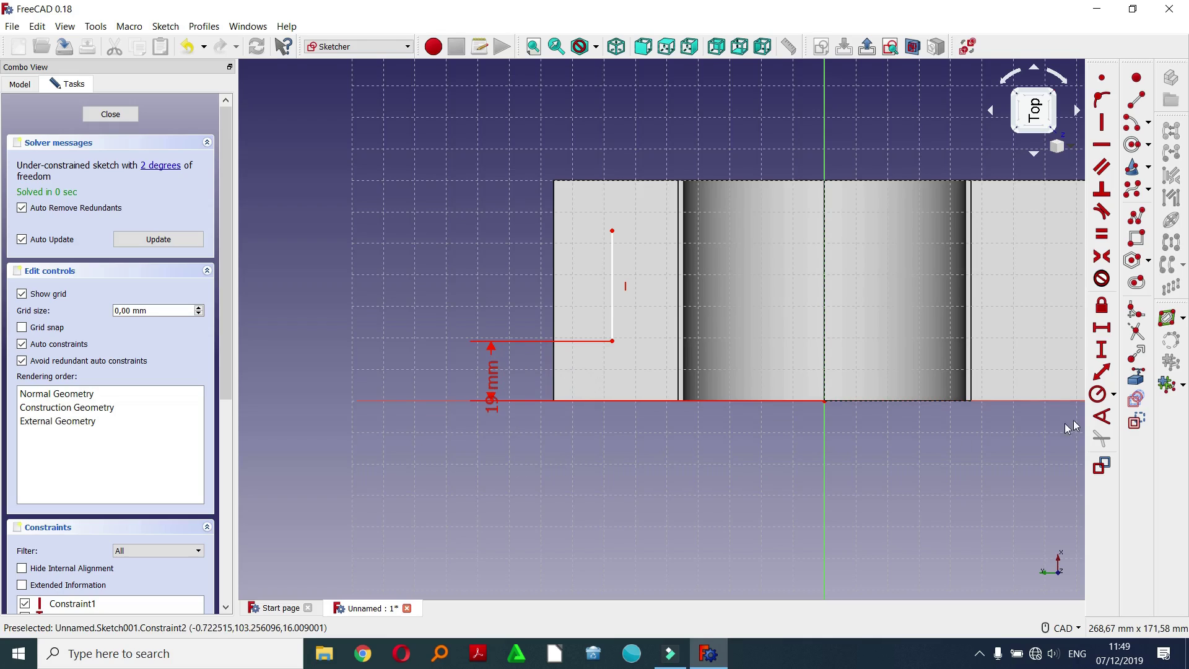
{"action": "left_click", "coordinate": [612, 322]}
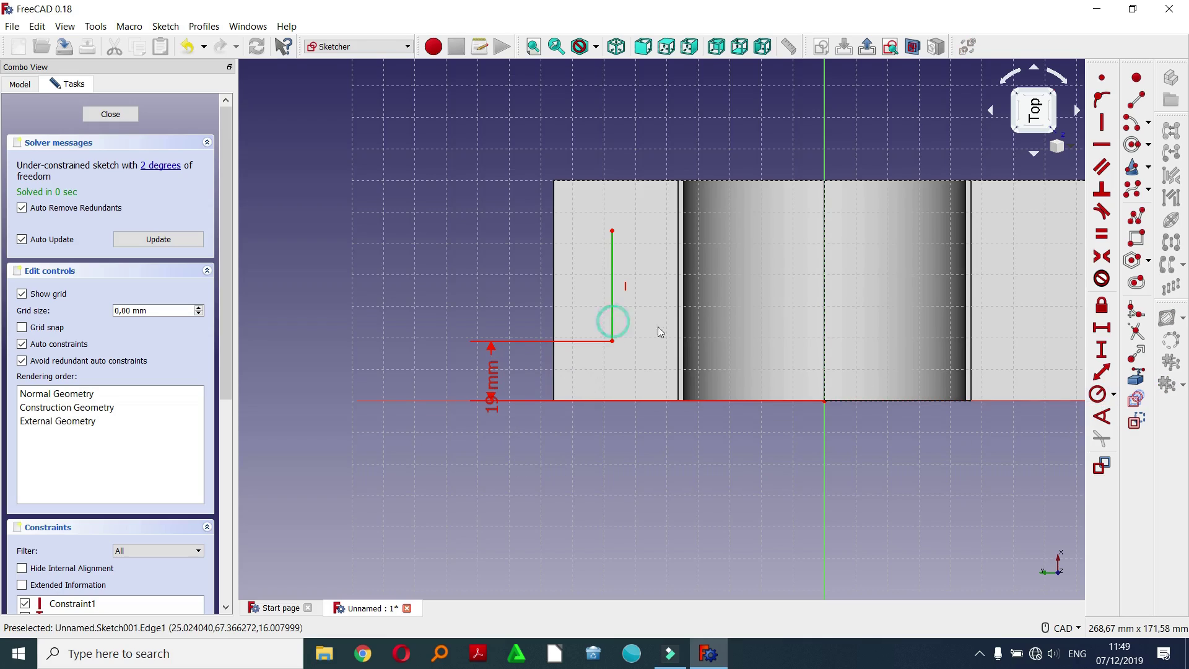
{"action": "left_click", "coordinate": [1102, 350]}
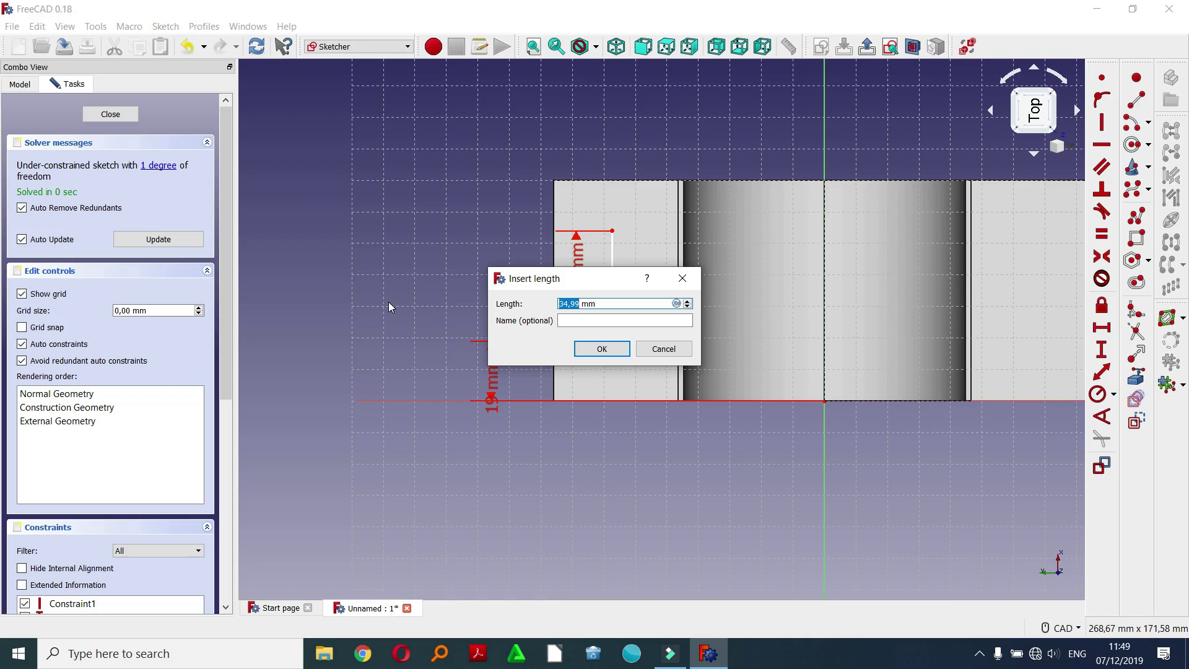
{"action": "type", "text": "32"}
{"action": "left_click", "coordinate": [600, 350]}
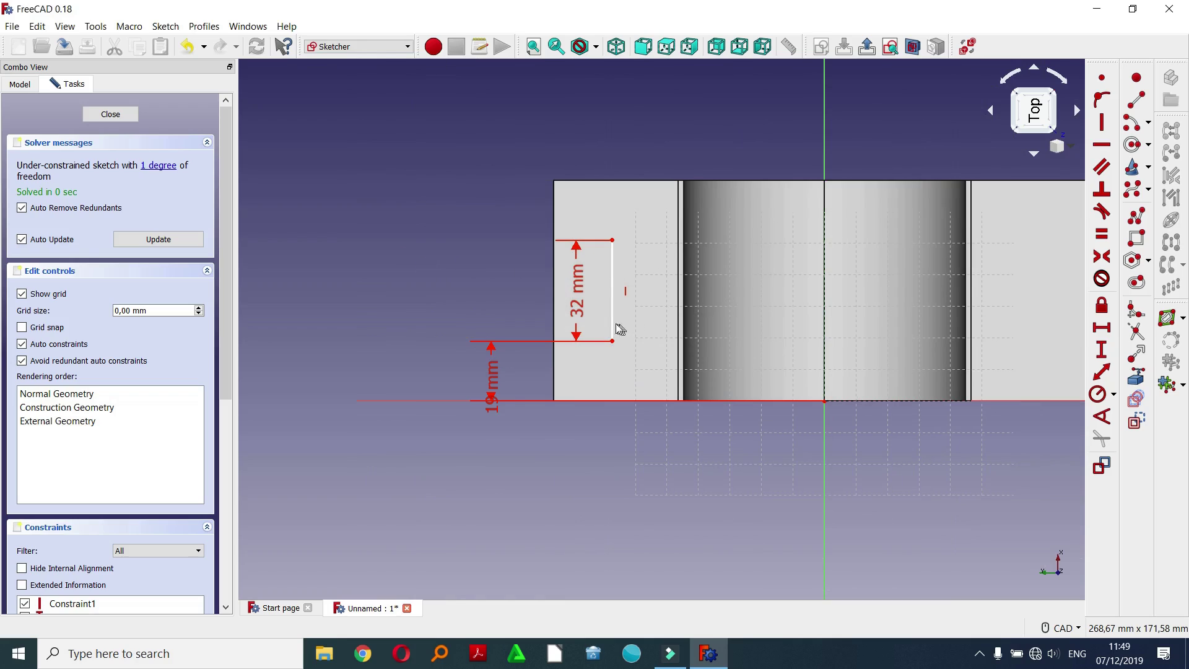
- Constrain the line's lower endpoint 65 mm horizontally from the vertical axis
{"action": "left_click", "coordinate": [612, 325]}
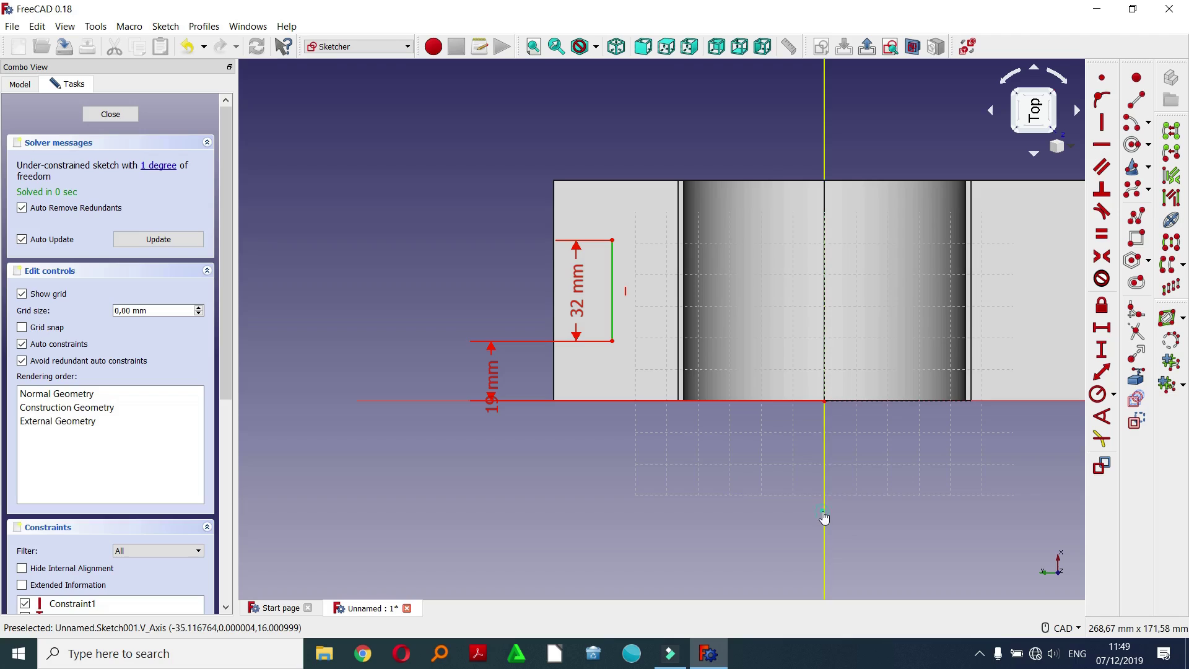
{"action": "left_click", "coordinate": [1101, 328]}
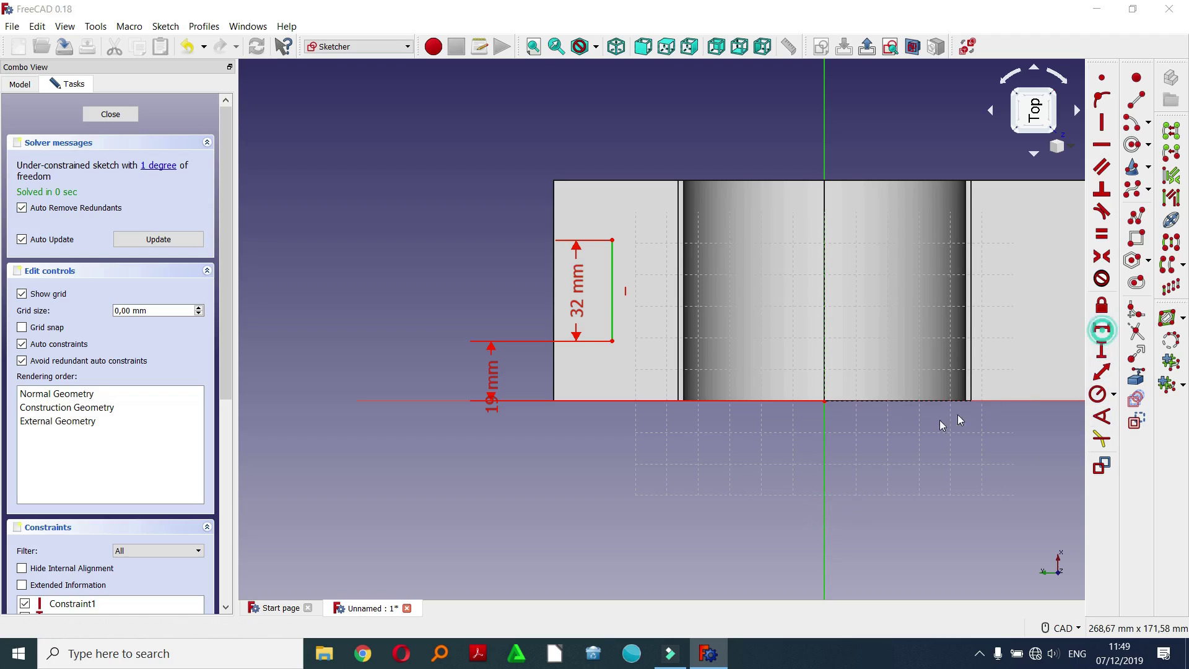
{"action": "left_click", "coordinate": [707, 348]}
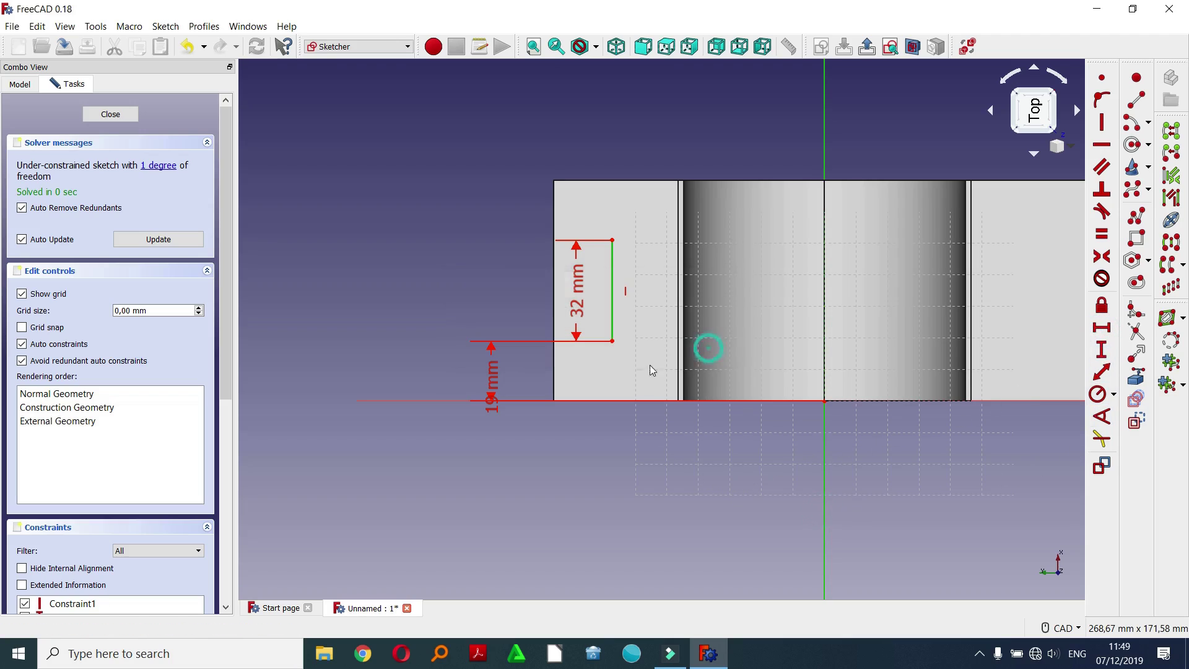
{"action": "left_click", "coordinate": [612, 341]}
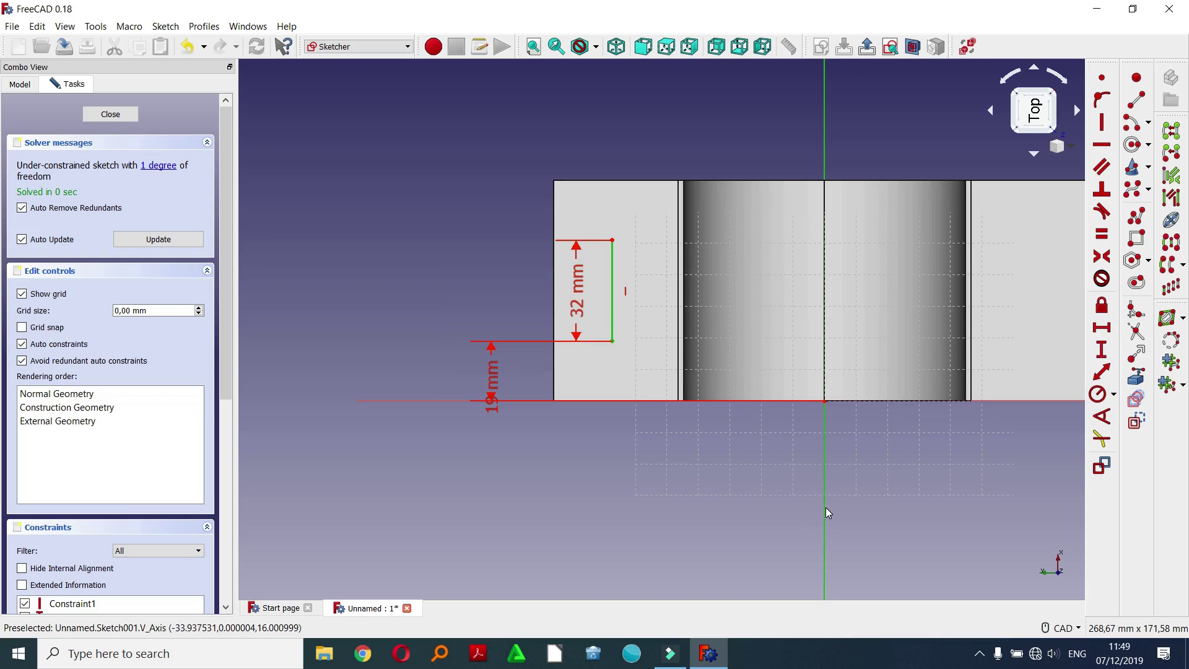
{"action": "left_click", "coordinate": [1103, 329]}
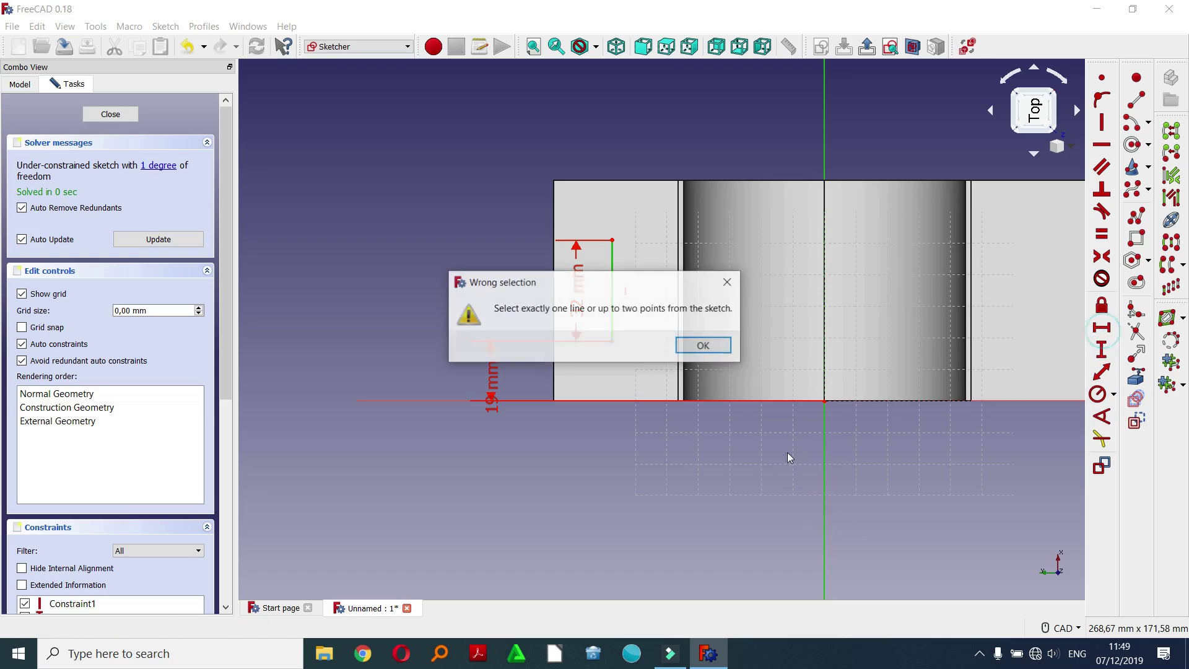
{"action": "left_click", "coordinate": [701, 344]}
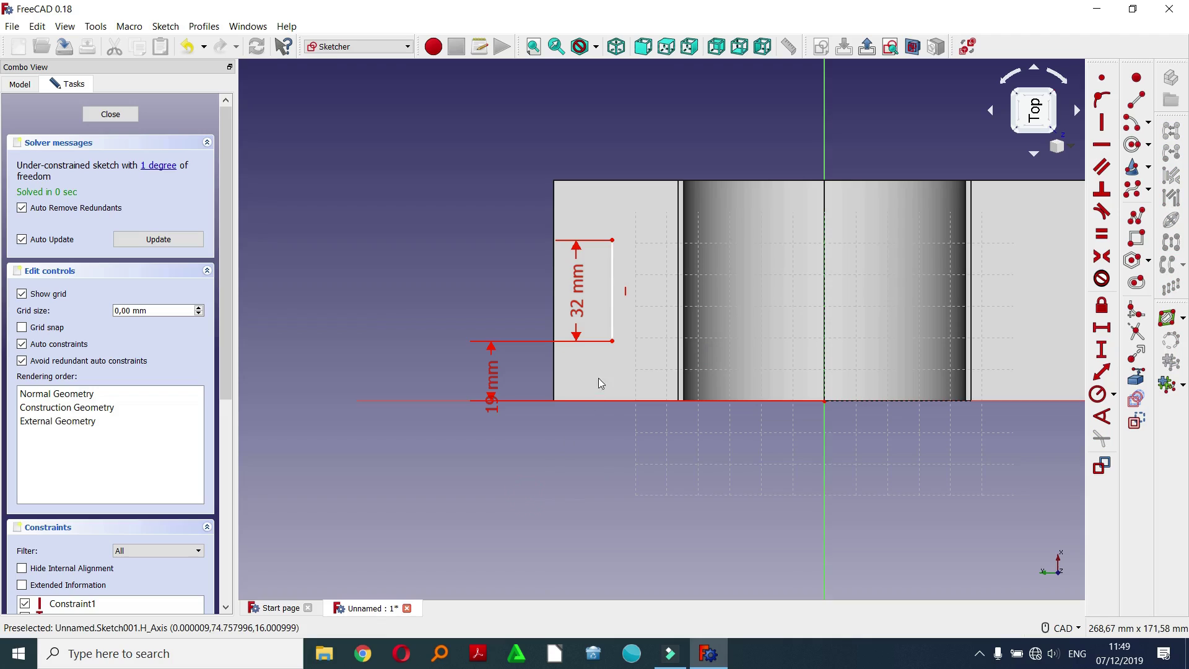
{"action": "left_click", "coordinate": [612, 341]}
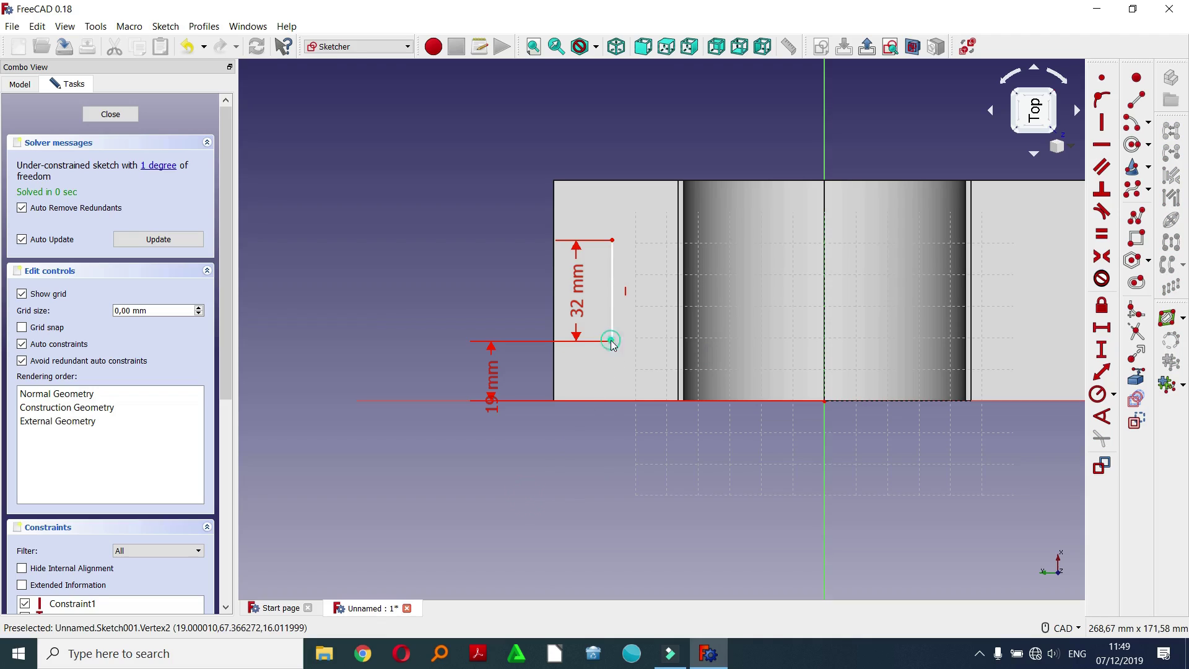
{"action": "left_click", "coordinate": [824, 512]}
{"action": "key", "text": "shift+h"}
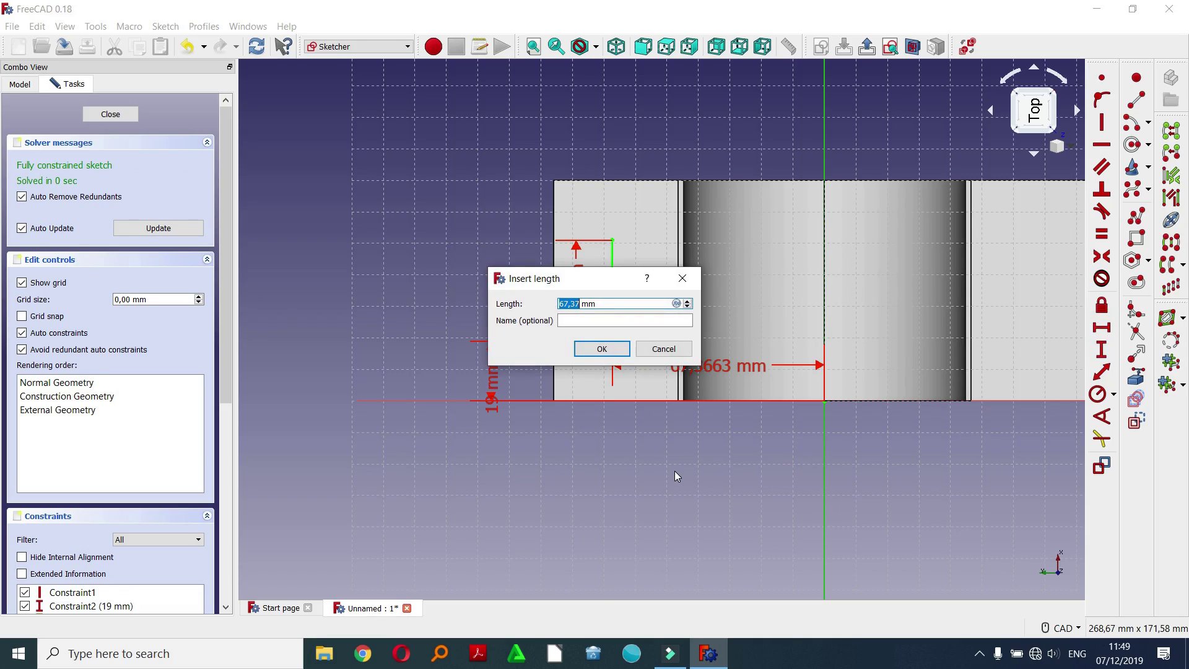
{"action": "type", "text": "6"}
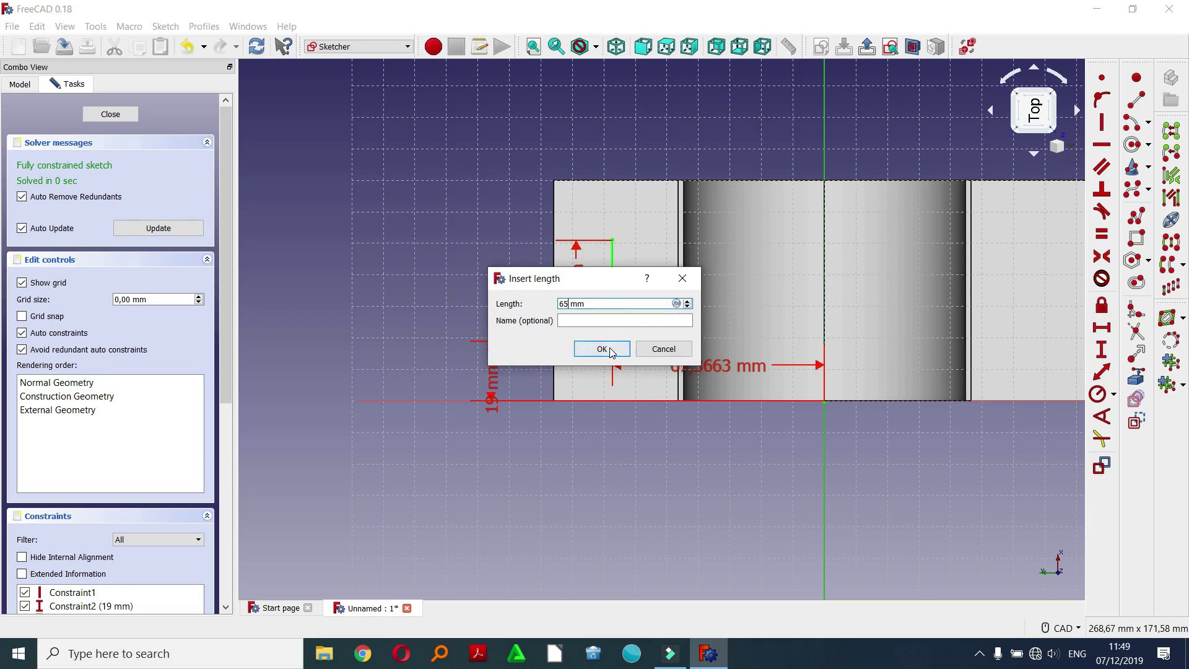
{"action": "left_click", "coordinate": [601, 348]}
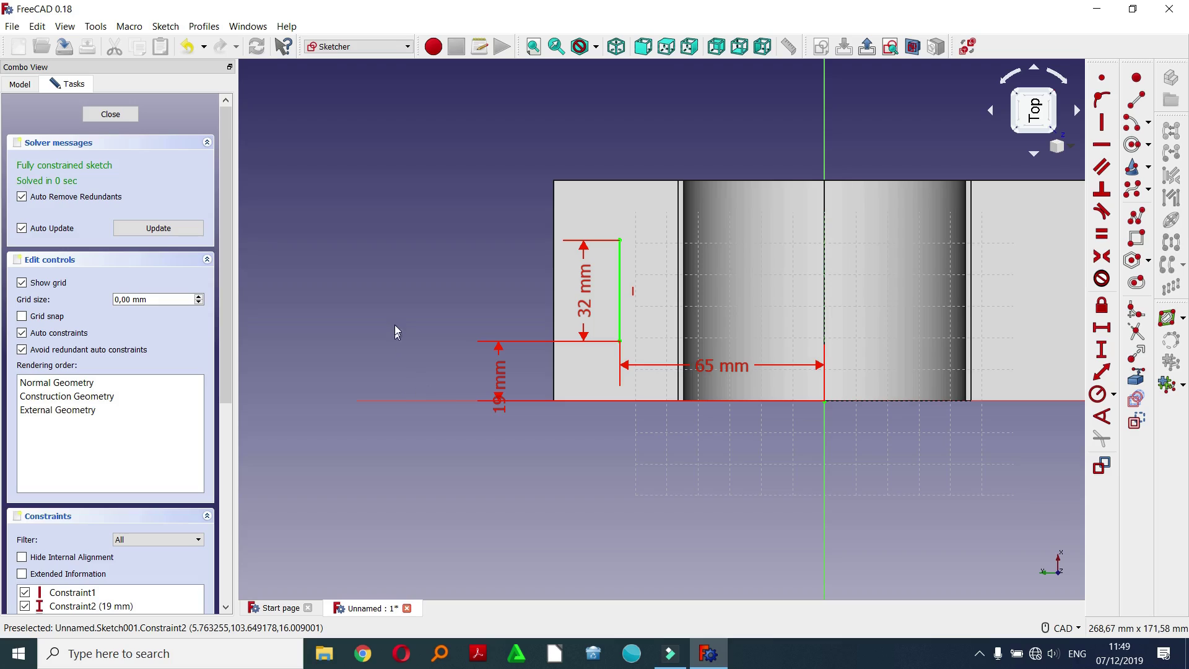
{"action": "left_click", "coordinate": [619, 321]}
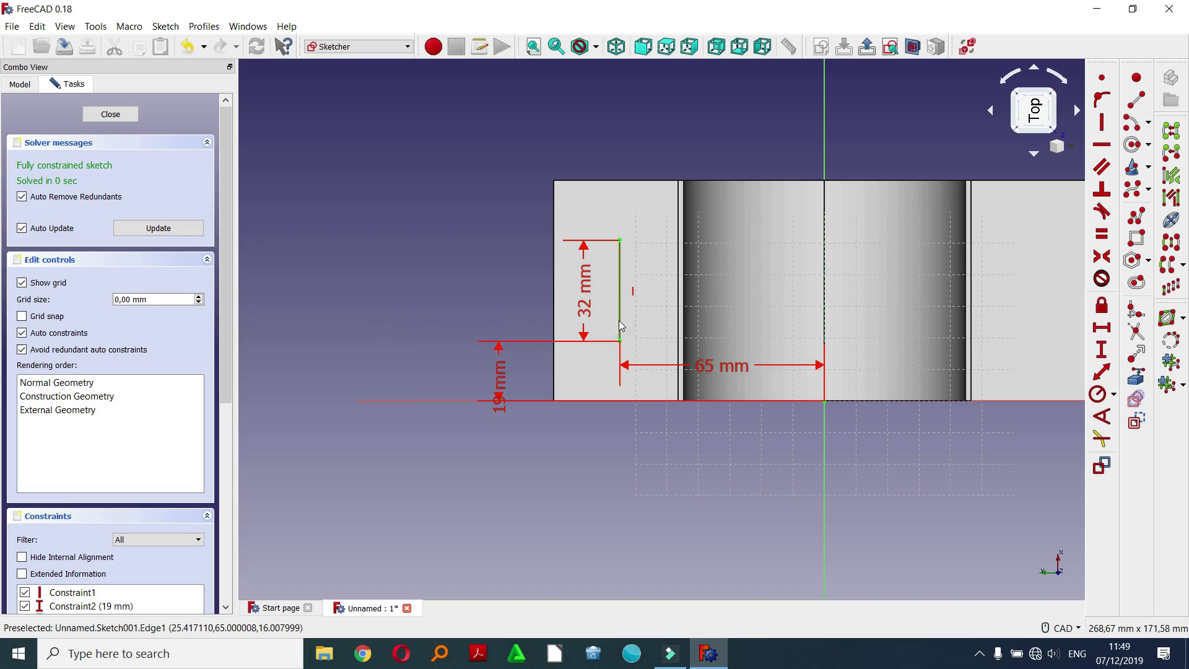
- Make the 32 mm line construction geometry and draw a slot starting from its top vertex
{"action": "left_click", "coordinate": [1136, 421]}
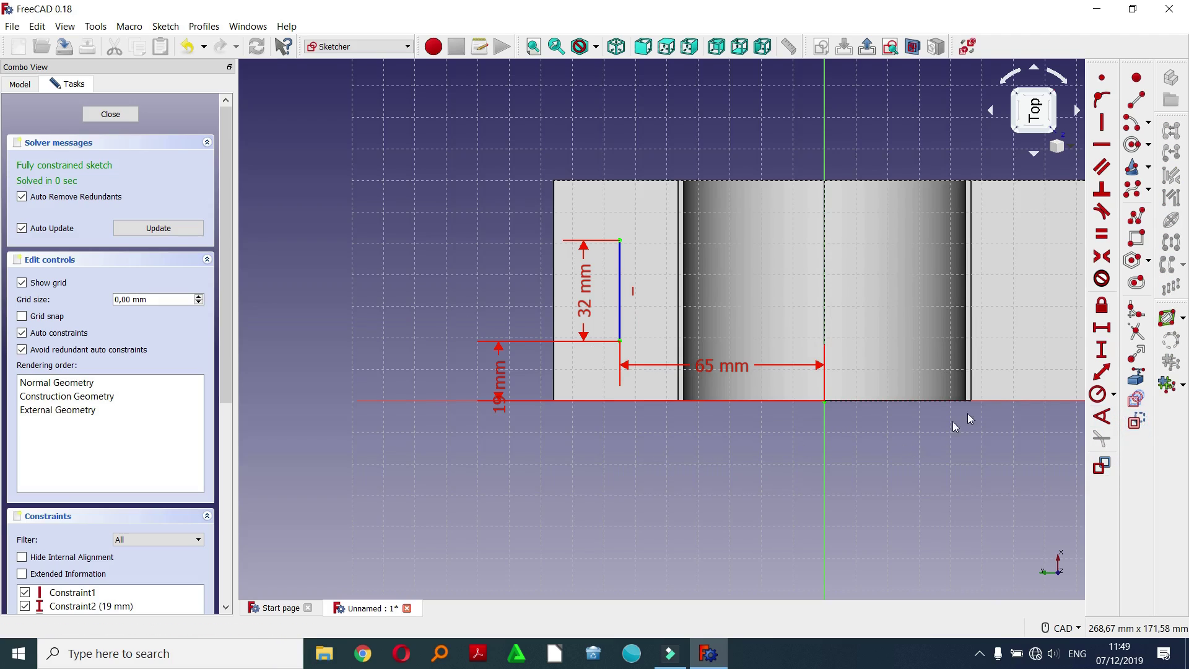
{"action": "left_click", "coordinate": [1135, 282]}
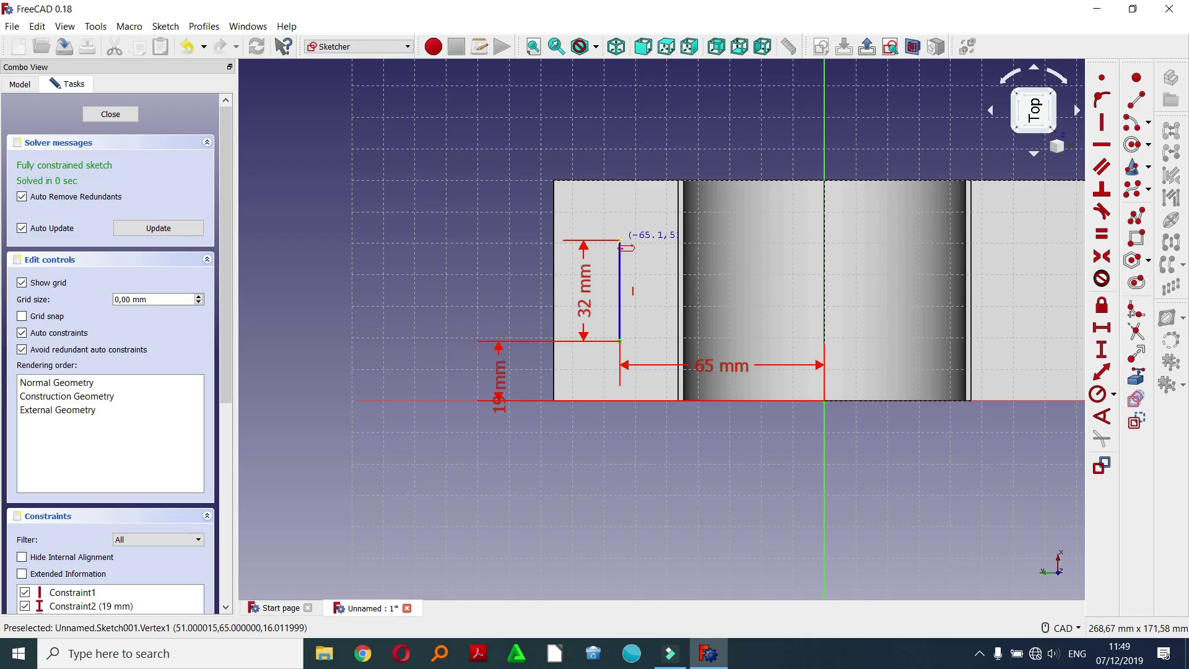
{"action": "left_click", "coordinate": [620, 240]}
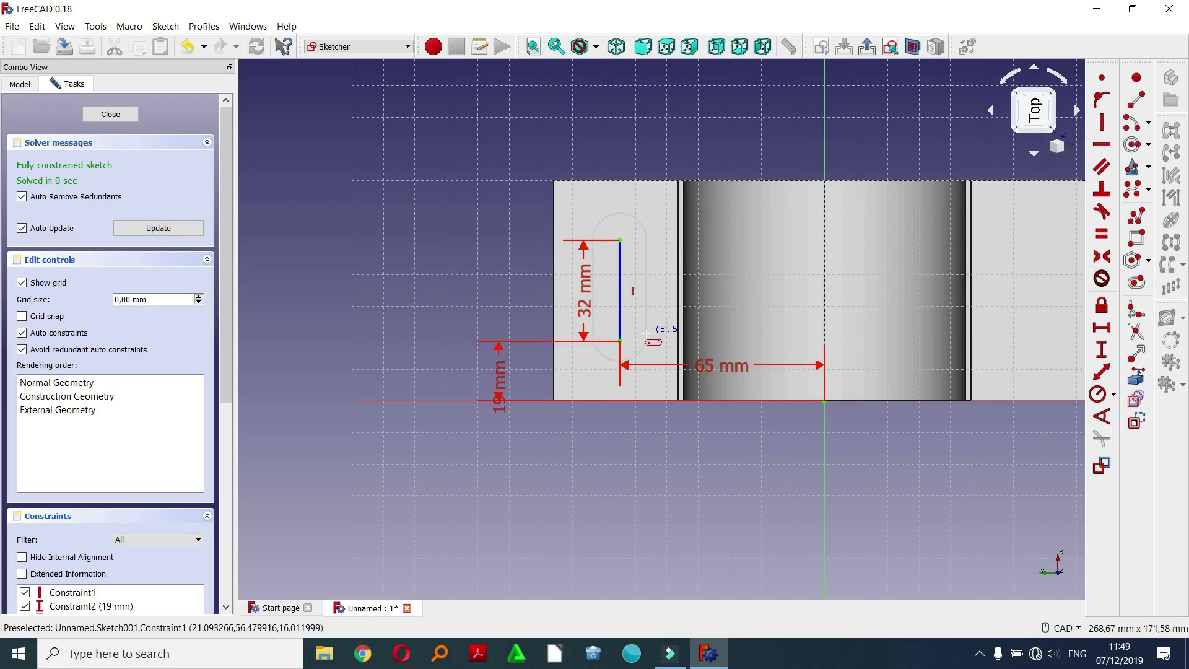
{"action": "left_click", "coordinate": [646, 335]}
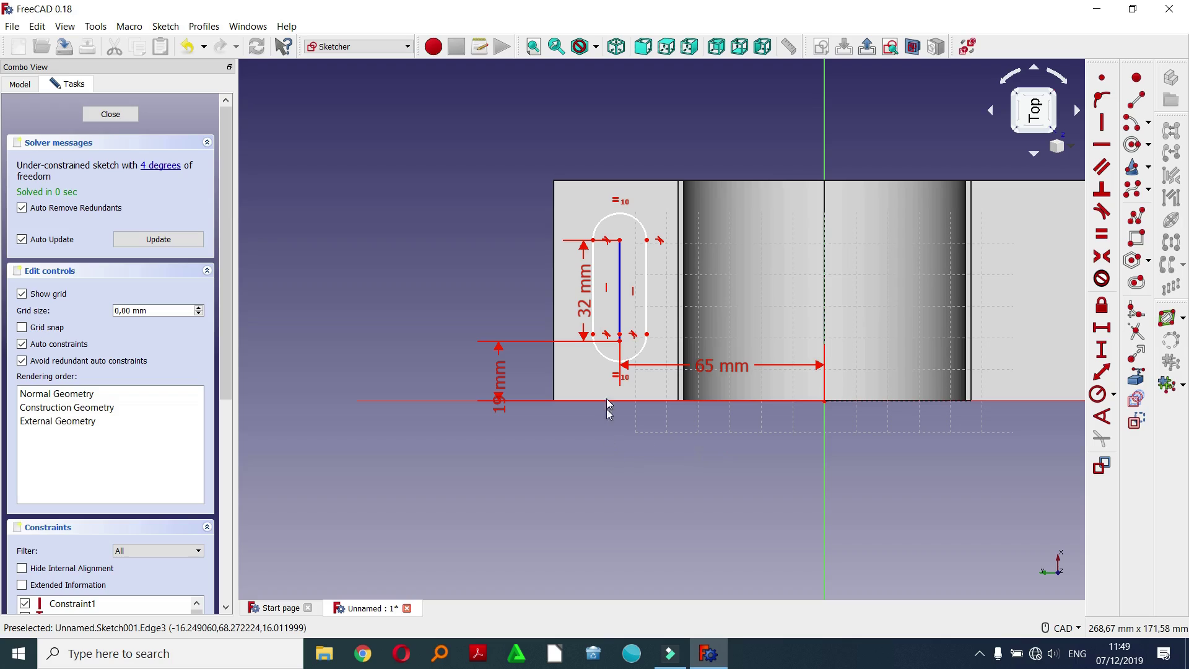
{"action": "scroll", "coordinate": [607, 406], "scroll_direction": "up", "scroll_amount": 2}
{"action": "scroll", "coordinate": [609, 353], "scroll_direction": "up", "scroll_amount": 3}
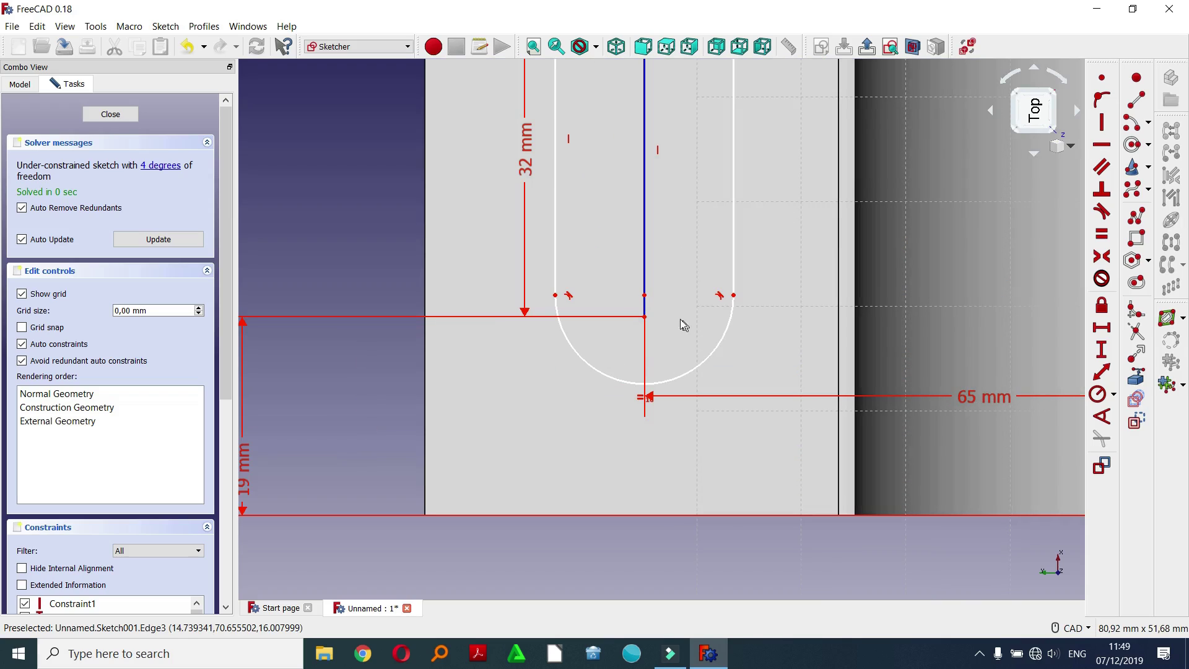
- Make the slot's lower arc centre coincident with the line's lower end and set its radius to 6 mm
{"action": "left_click", "coordinate": [645, 295]}
{"action": "left_click", "coordinate": [645, 316]}
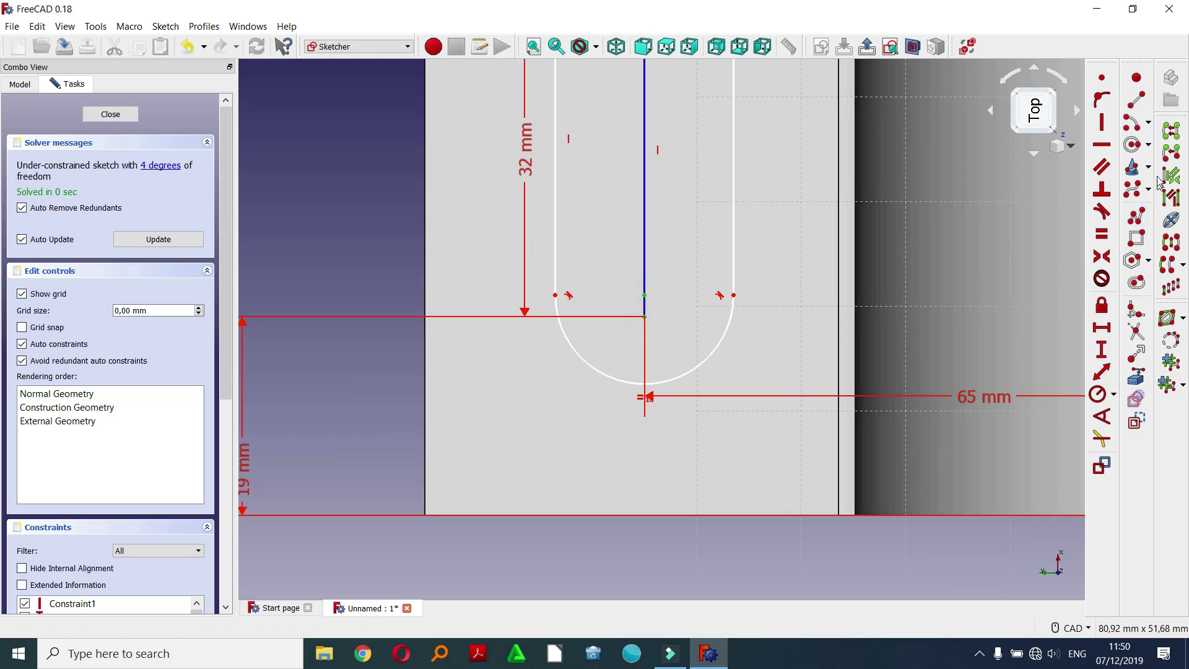
{"action": "left_click", "coordinate": [1102, 77]}
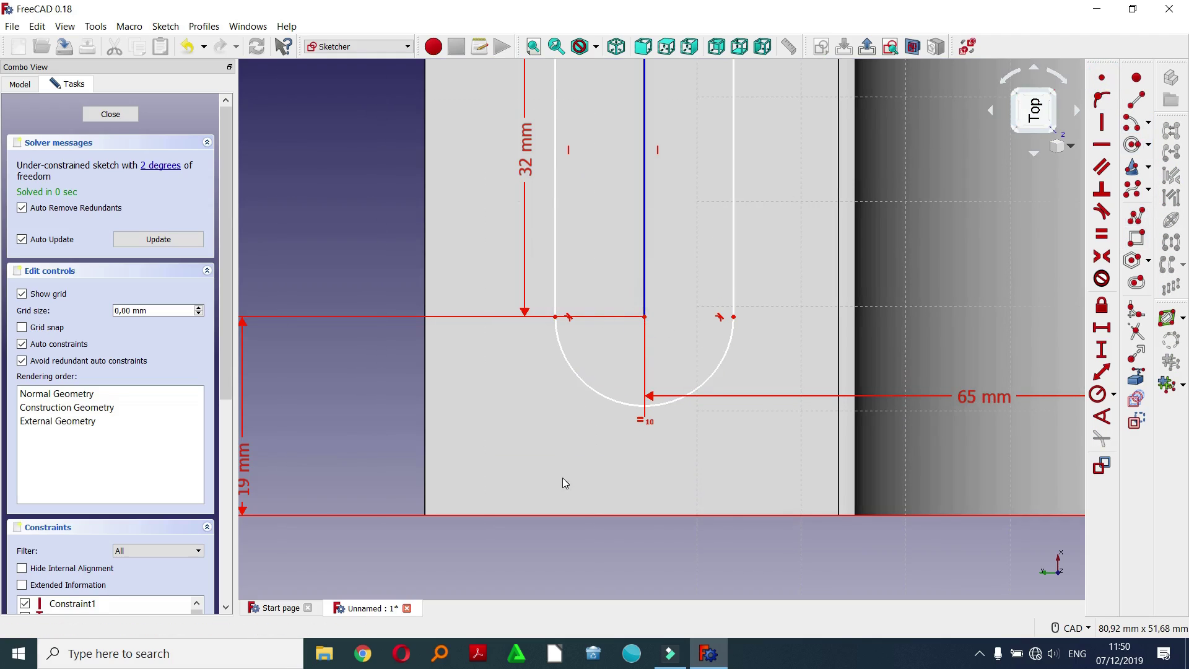
{"action": "scroll", "coordinate": [564, 483], "scroll_direction": "down", "scroll_amount": 2}
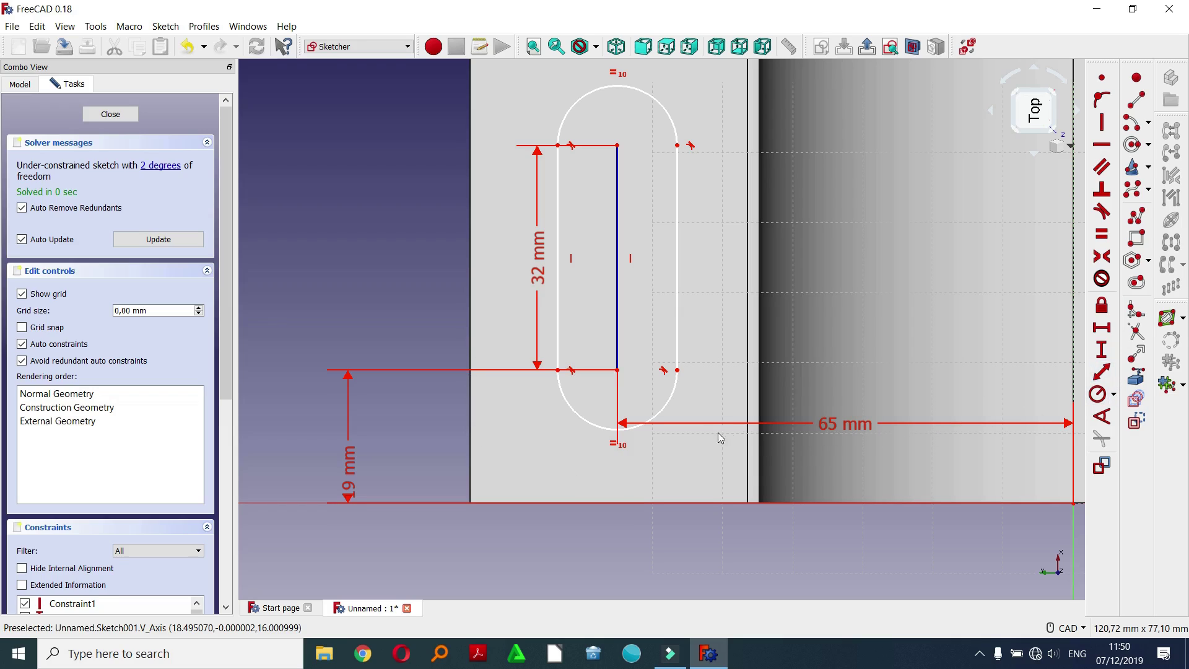
{"action": "left_click", "coordinate": [671, 395]}
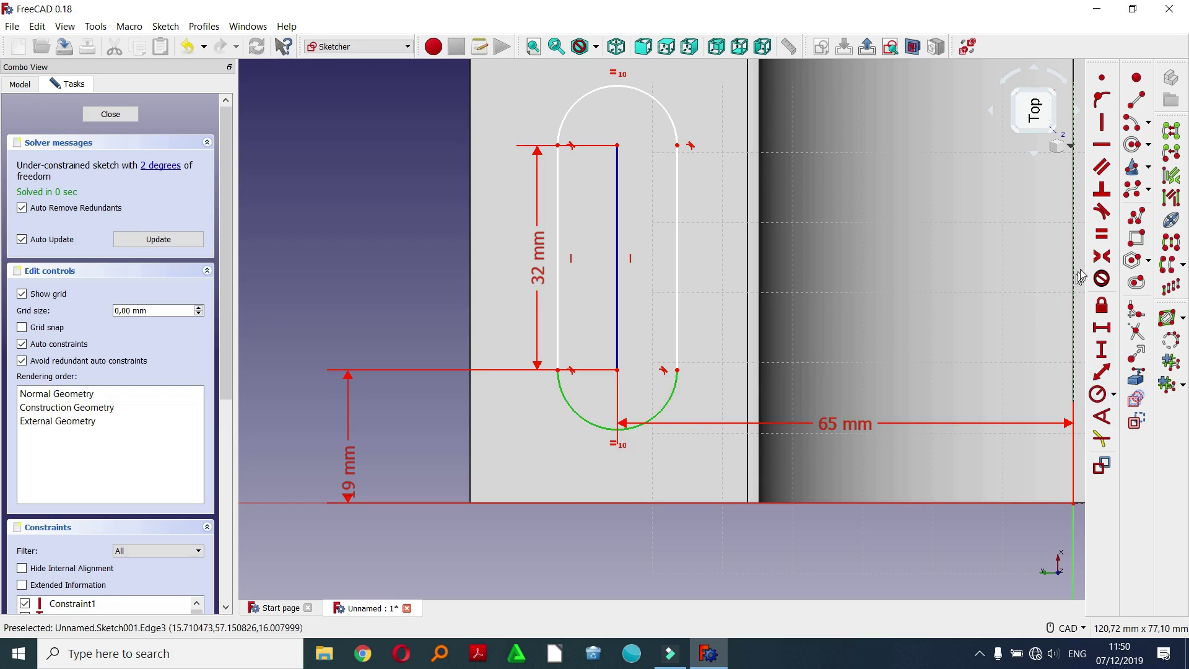
{"action": "left_click", "coordinate": [1113, 395]}
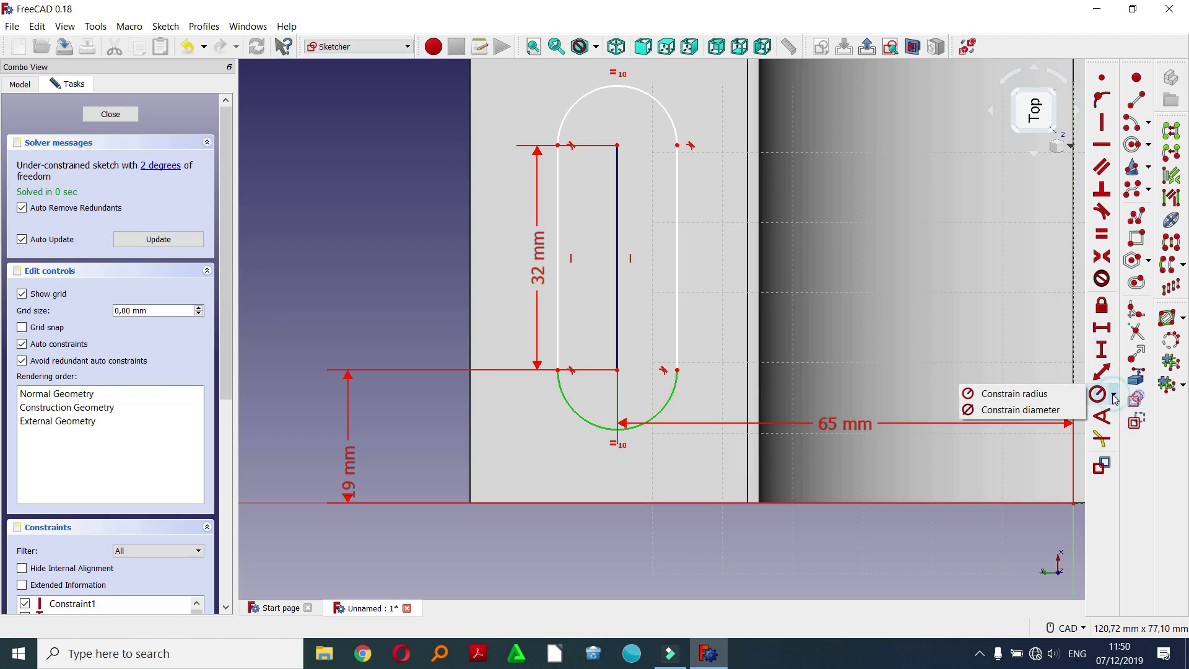
{"action": "left_click", "coordinate": [1047, 395]}
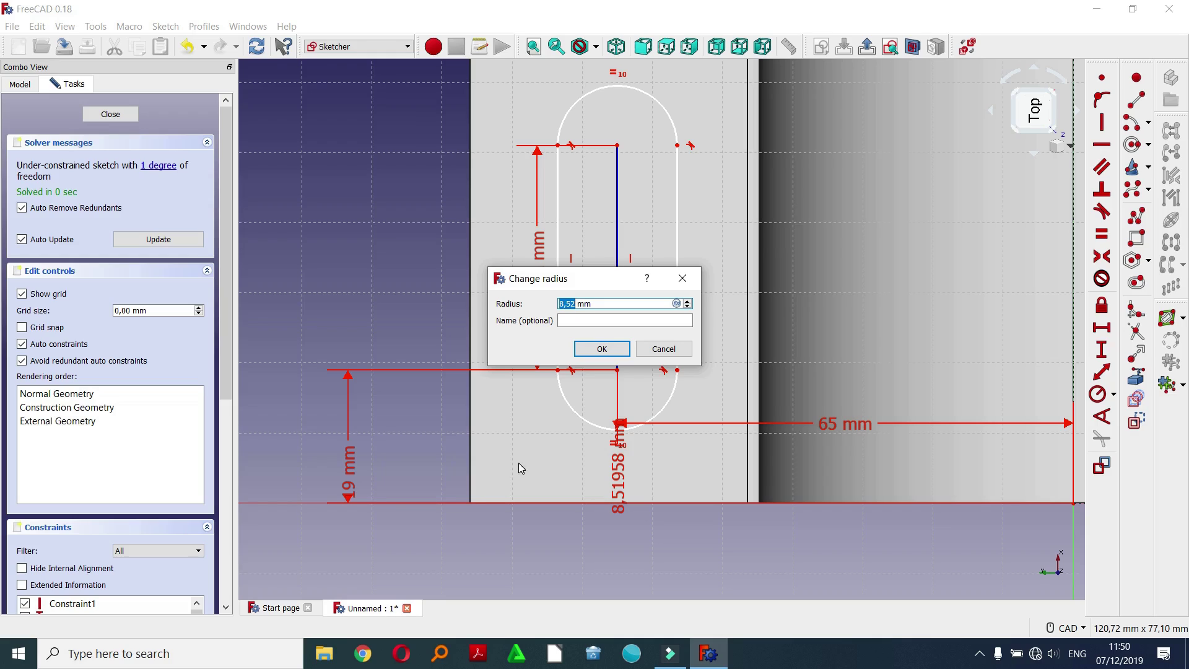
{"action": "type", "text": "6"}
{"action": "left_click", "coordinate": [602, 348]}
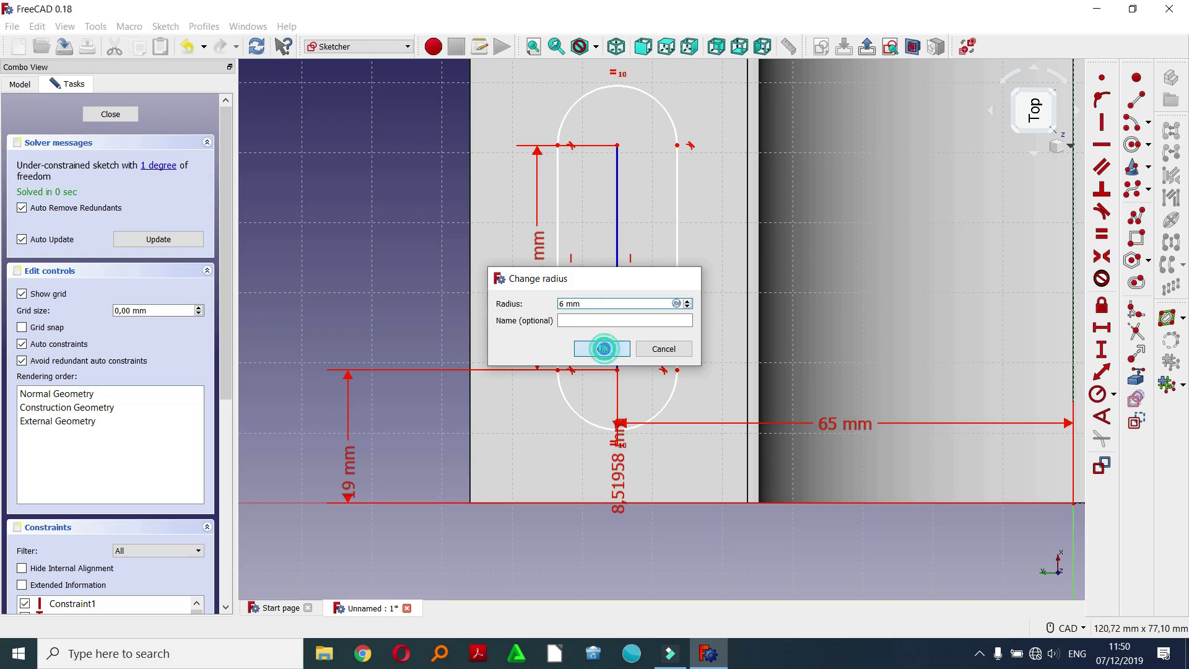
{"action": "scroll", "coordinate": [397, 313], "scroll_direction": "down", "scroll_amount": 4}
{"action": "scroll", "coordinate": [397, 313], "scroll_direction": "down", "scroll_amount": 2}
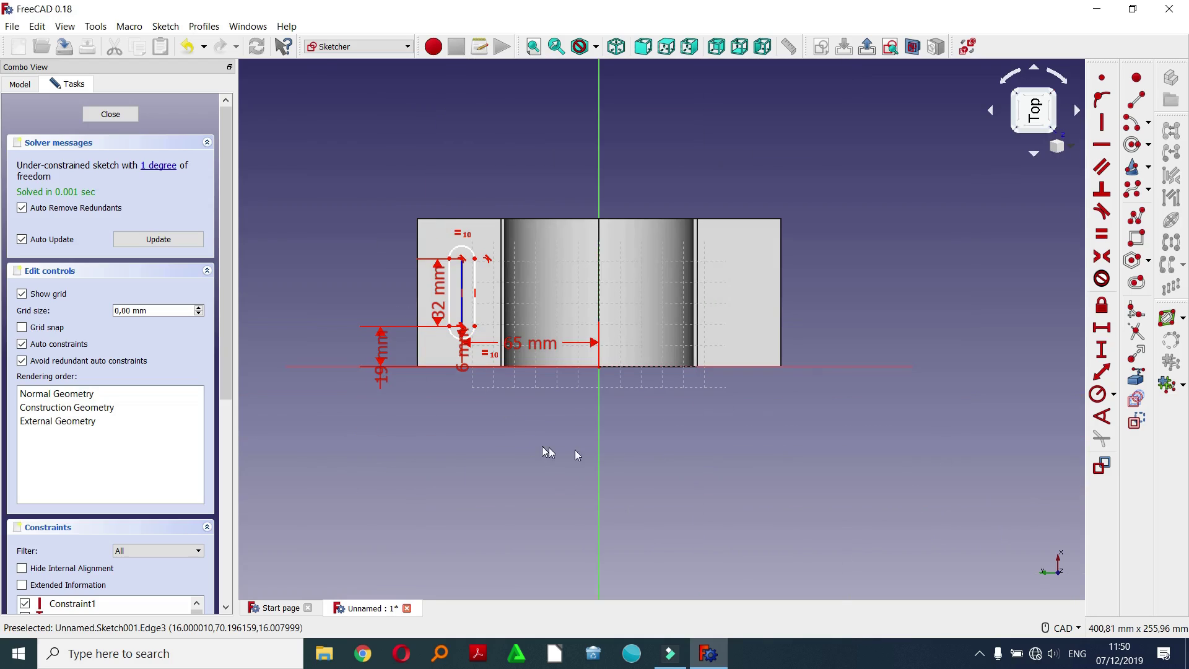
- Close the sketch and pocket the slot through all of the flange
{"action": "middle_click_drag", "start_coordinate": [724, 481], "coordinate": [728, 514]}
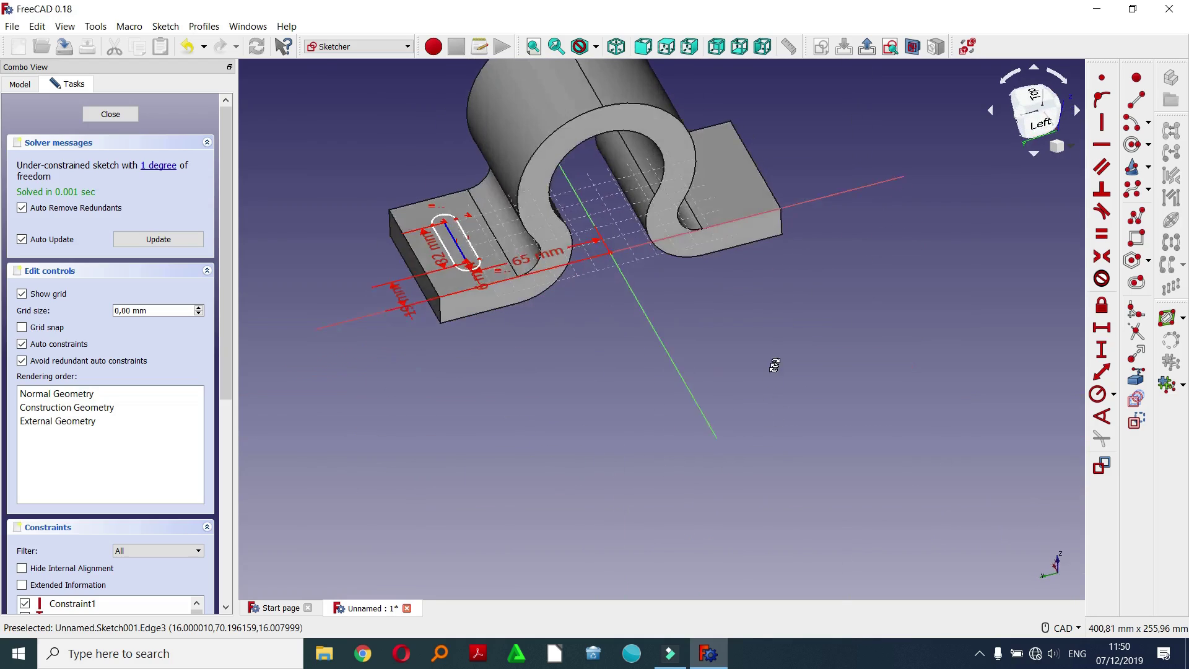
{"action": "scroll", "coordinate": [656, 323], "scroll_direction": "up", "scroll_amount": 2}
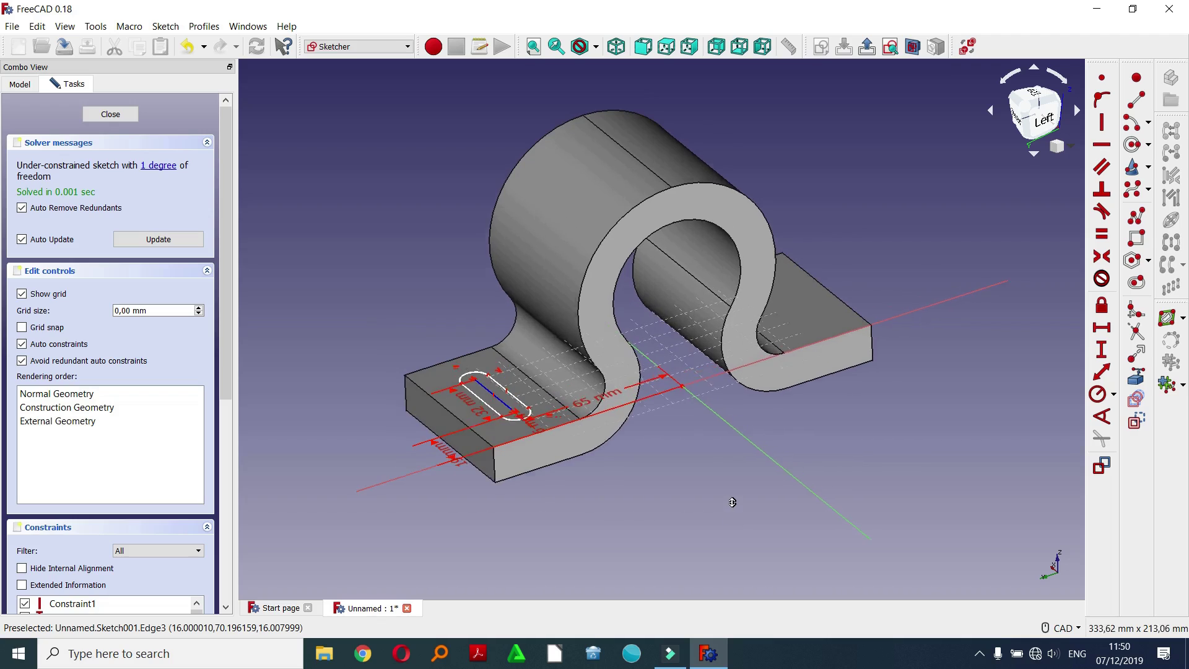
{"action": "left_click", "coordinate": [868, 48]}
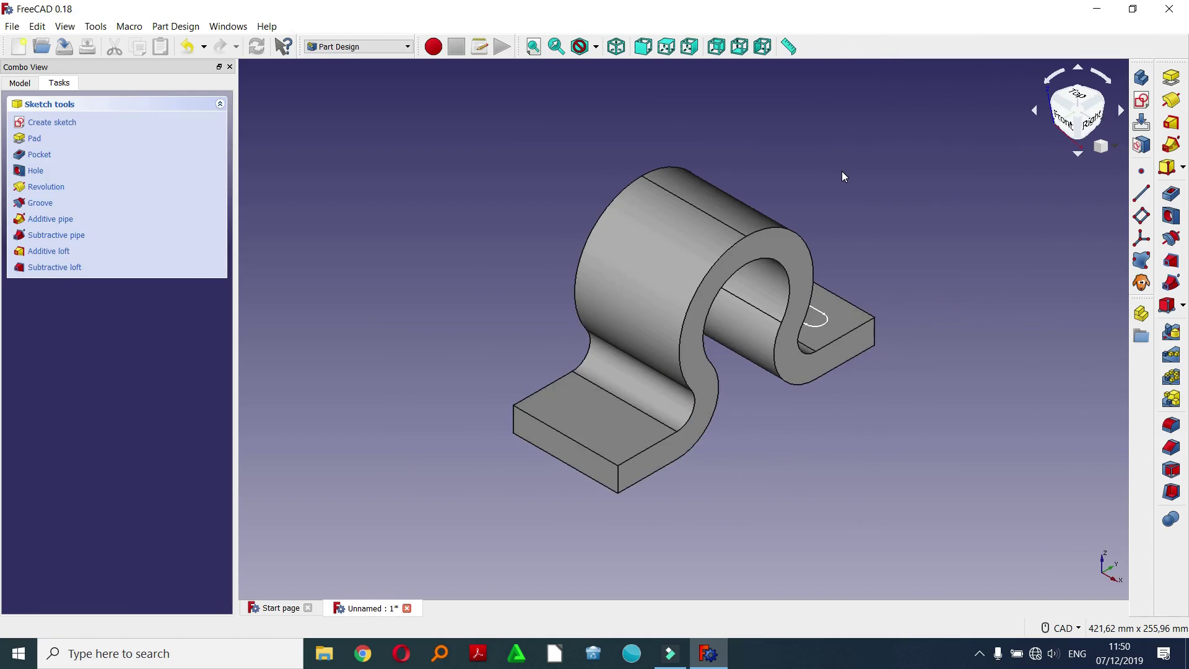
{"action": "mouse_move", "coordinate": [841, 218]}
{"action": "middle_mouse_down"}
{"action": "mouse_move", "coordinate": [769, 451]}
{"action": "mouse_move", "coordinate": [579, 462]}
{"action": "mouse_move", "coordinate": [797, 478]}
{"action": "middle_mouse_up"}
{"action": "scroll", "coordinate": [802, 473], "scroll_direction": "up", "scroll_amount": 2}
{"action": "scroll", "coordinate": [808, 470], "scroll_direction": "up", "scroll_amount": 2}
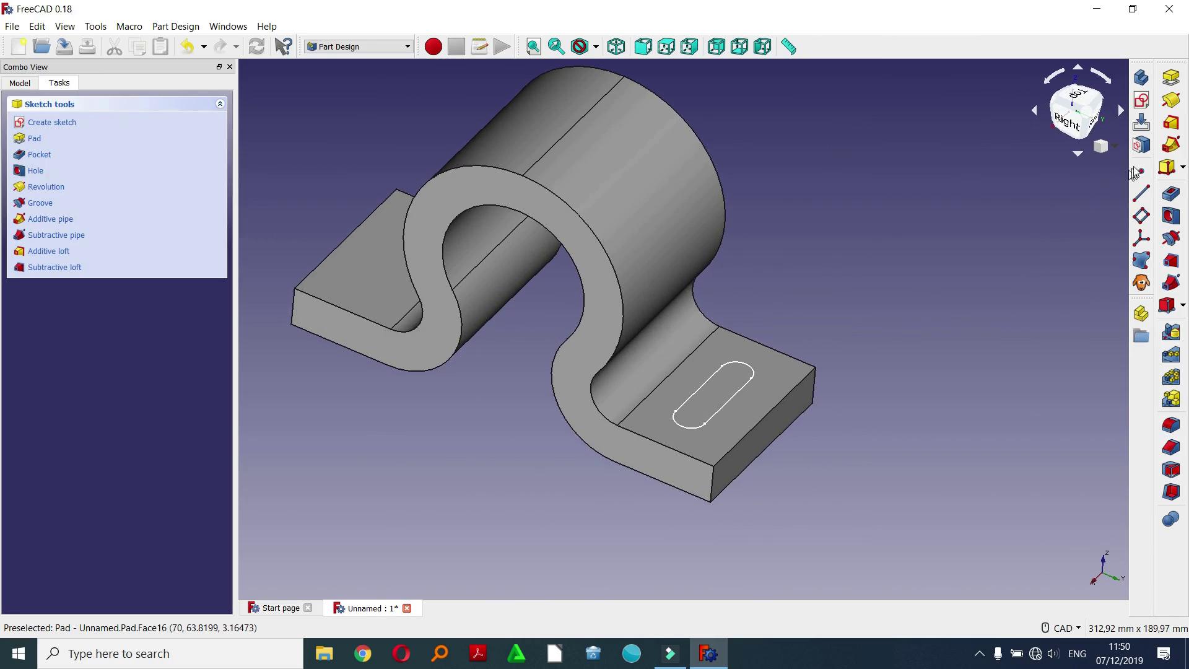
{"action": "left_click", "coordinate": [1173, 203]}
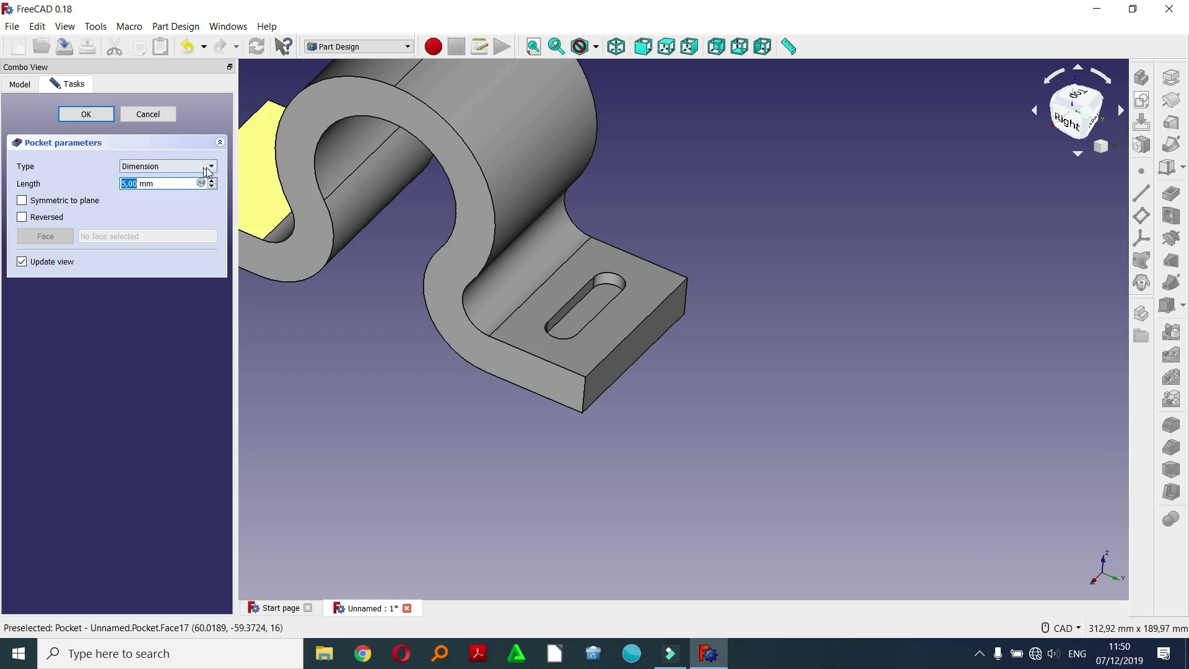
{"action": "left_click", "coordinate": [209, 166]}
{"action": "left_click", "coordinate": [195, 187]}
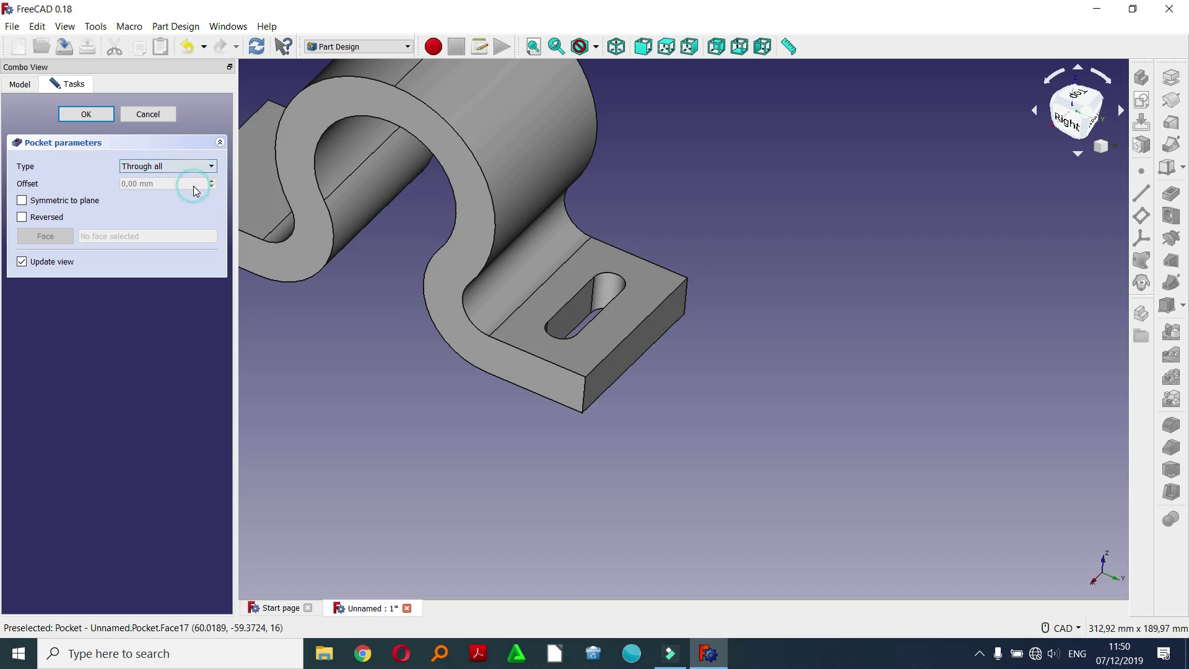
{"action": "mouse_move", "coordinate": [828, 410]}
{"action": "middle_mouse_down"}
{"action": "mouse_move", "coordinate": [780, 471]}
{"action": "mouse_move", "coordinate": [595, 485]}
{"action": "mouse_move", "coordinate": [671, 496]}
{"action": "mouse_move", "coordinate": [666, 470]}
{"action": "middle_mouse_up"}
{"action": "left_click", "coordinate": [616, 50]}
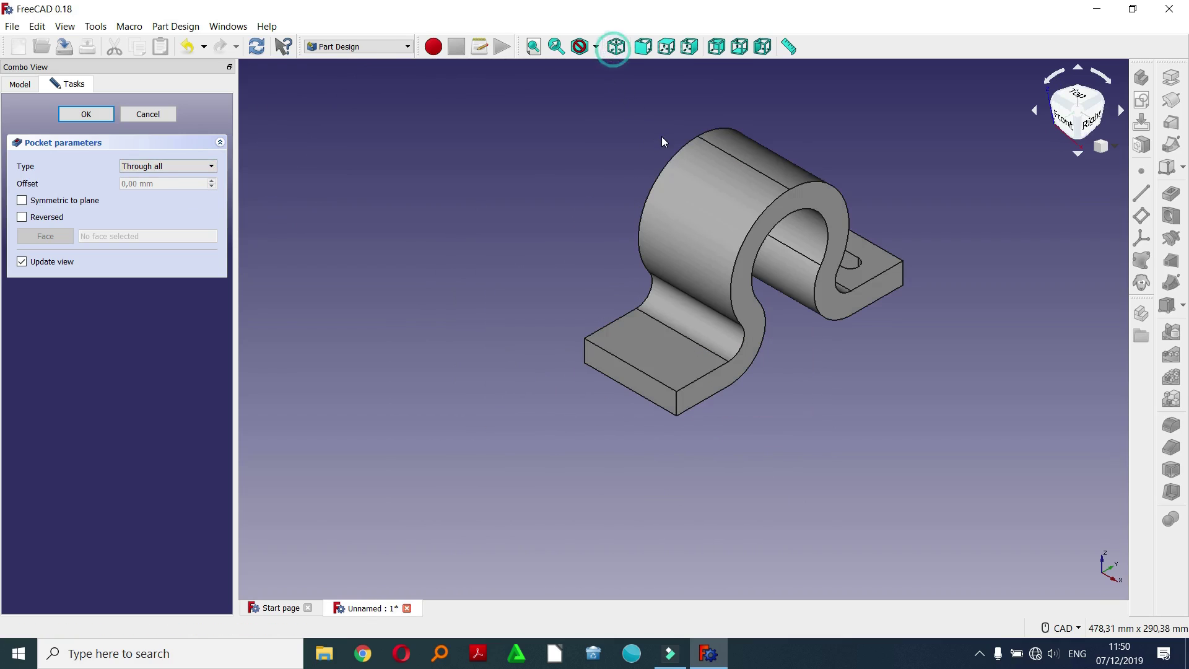
{"action": "scroll", "coordinate": [786, 440], "scroll_direction": "up", "scroll_amount": 3}
{"action": "scroll", "coordinate": [794, 432], "scroll_direction": "up", "scroll_amount": 1}
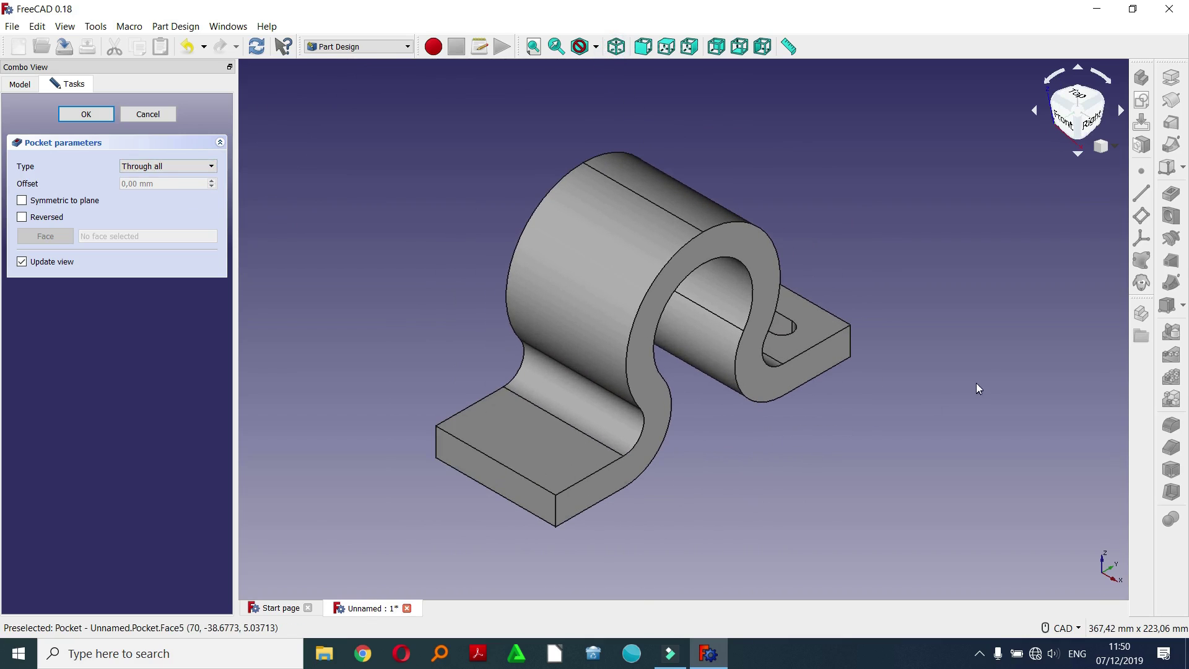
{"action": "left_click", "coordinate": [86, 114]}
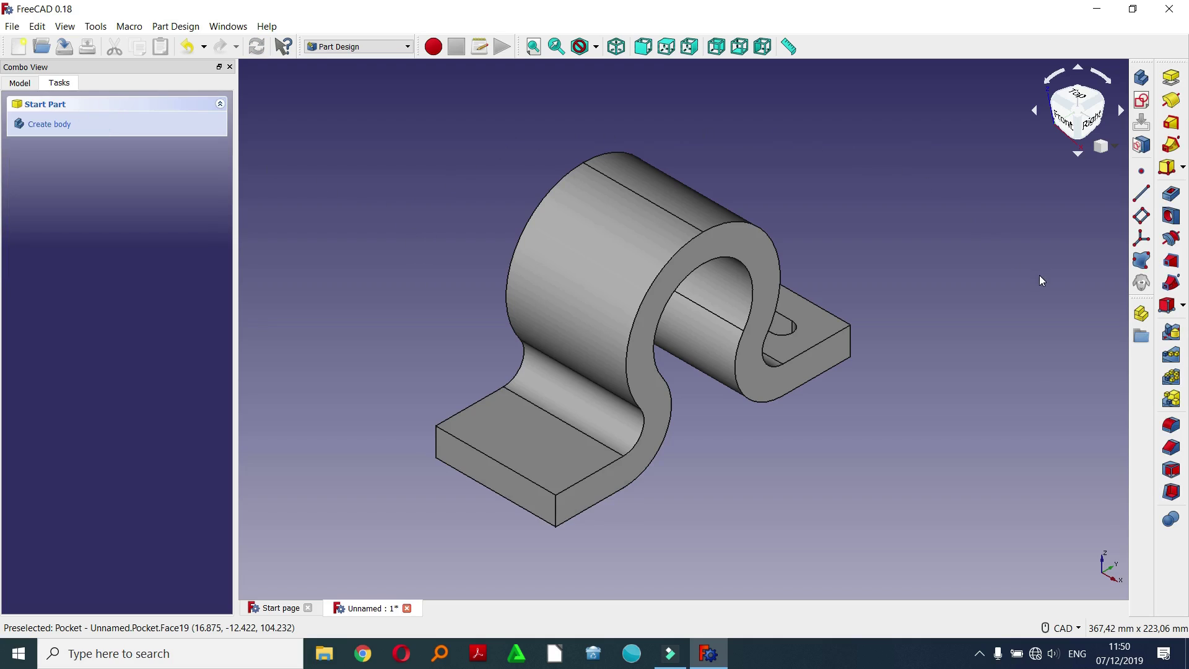
- Mirror the Pocket slot across the XZ plane onto the opposite flange
{"action": "left_click", "coordinate": [20, 83]}
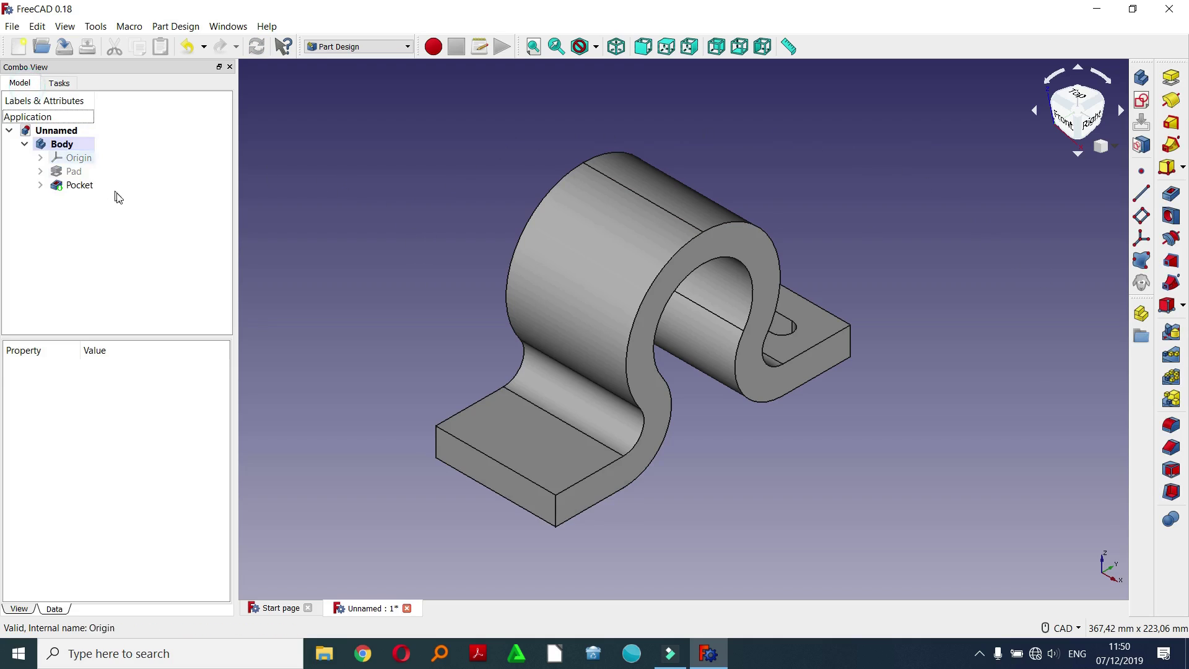
{"action": "left_click", "coordinate": [79, 185]}
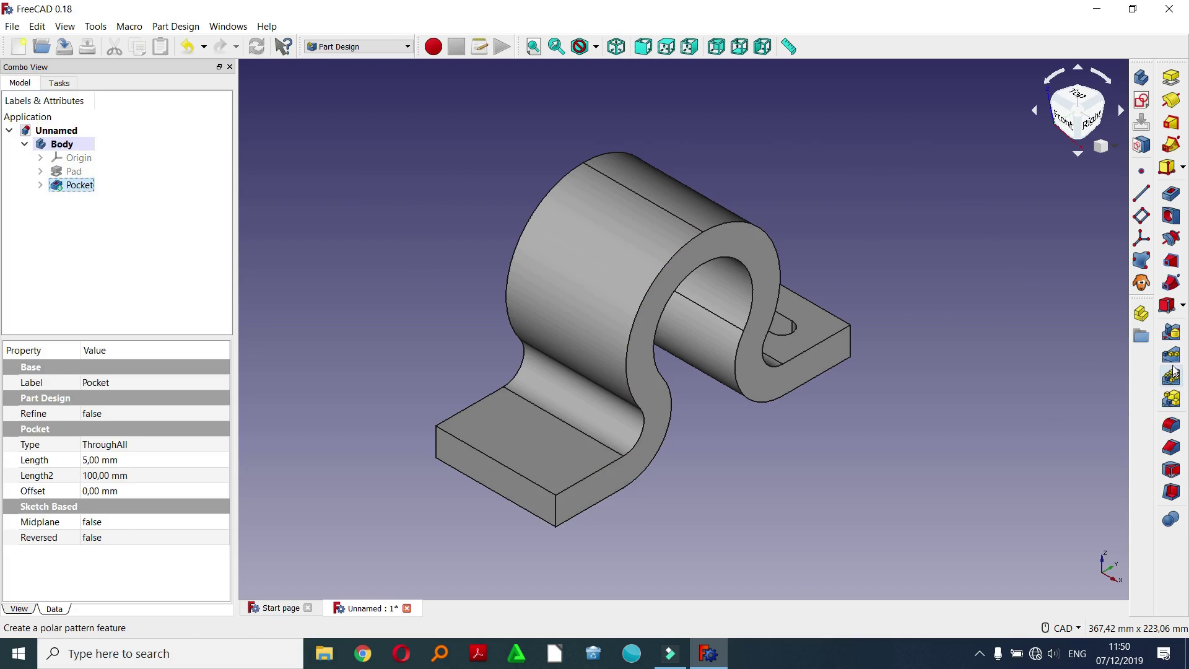
{"action": "left_click", "coordinate": [1171, 332]}
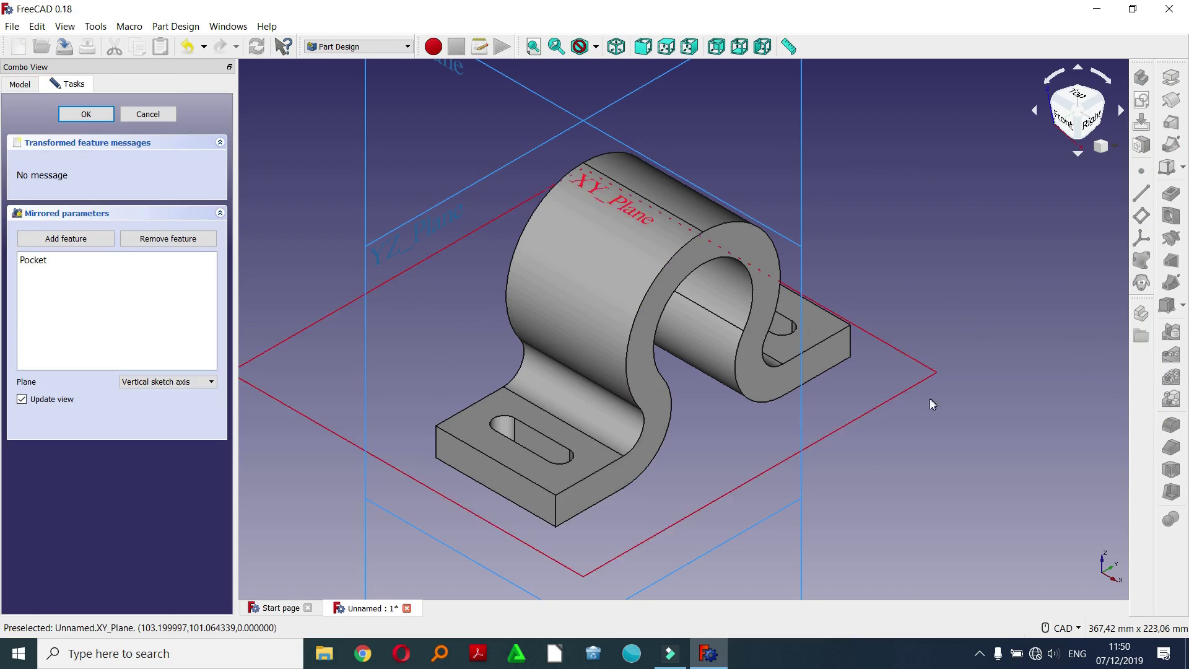
{"action": "scroll", "coordinate": [916, 399], "scroll_direction": "down", "scroll_amount": 3}
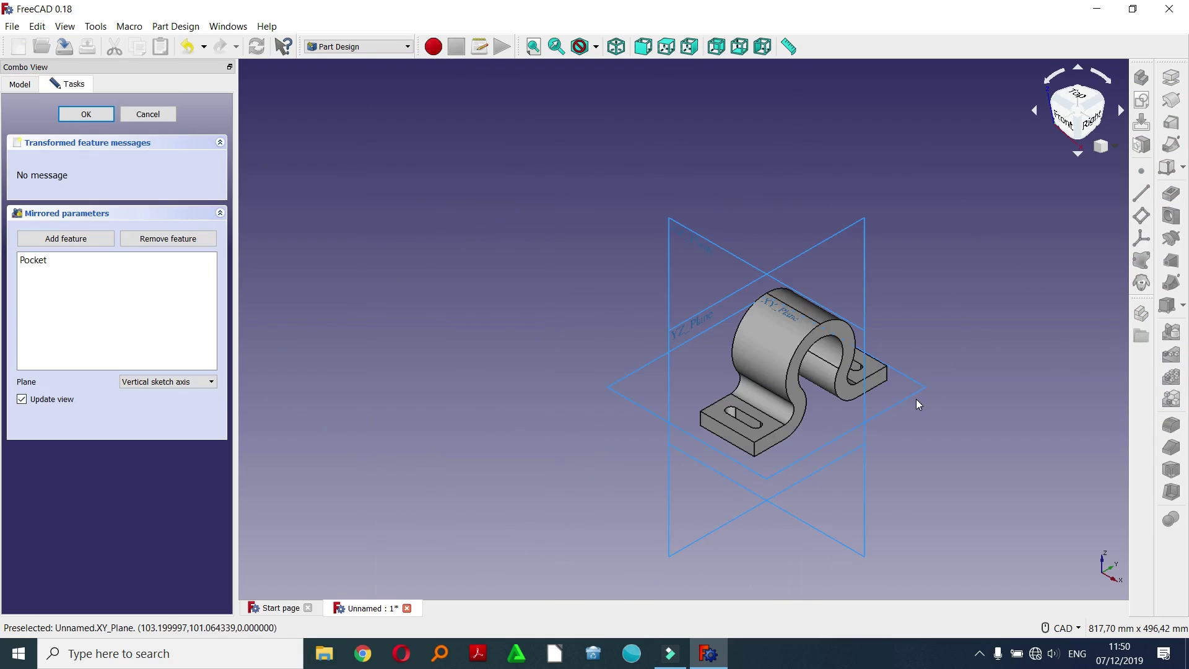
{"action": "left_click", "coordinate": [729, 254]}
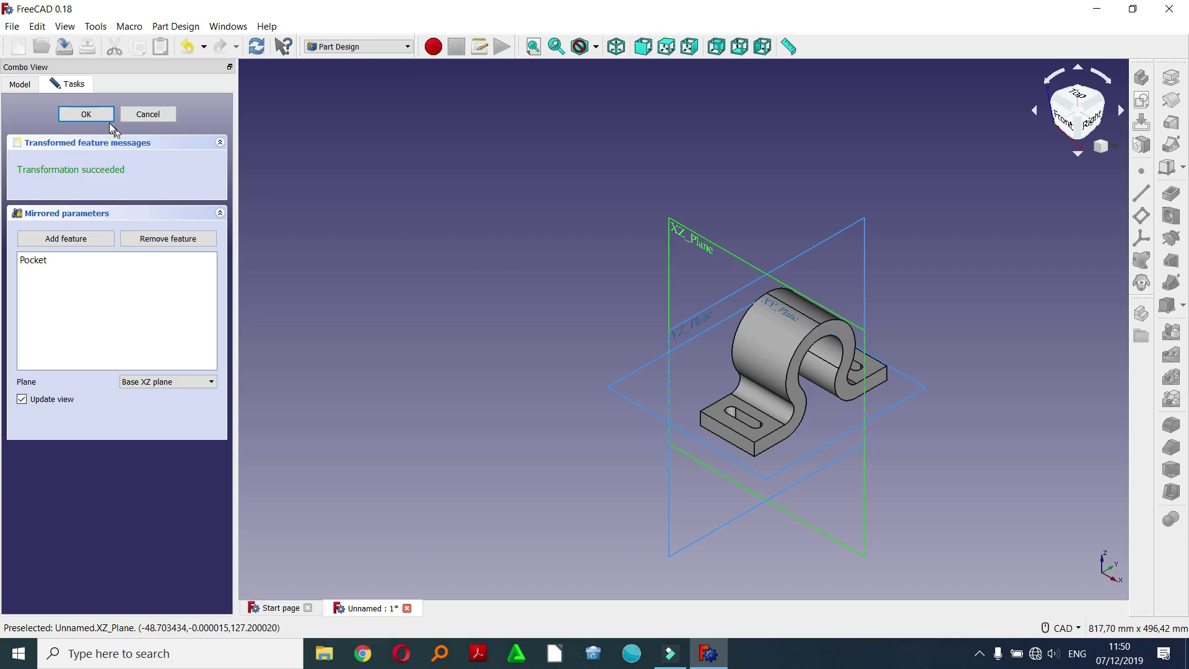
{"action": "left_click", "coordinate": [93, 115]}
{"action": "mouse_move", "coordinate": [990, 402]}
{"action": "middle_mouse_down"}
{"action": "mouse_move", "coordinate": [751, 430]}
{"action": "mouse_move", "coordinate": [741, 456]}
{"action": "mouse_move", "coordinate": [797, 398]}
{"action": "mouse_move", "coordinate": [739, 425]}
{"action": "mouse_move", "coordinate": [751, 393]}
{"action": "mouse_move", "coordinate": [762, 427]}
{"action": "mouse_move", "coordinate": [752, 440]}
{"action": "middle_mouse_up"}
{"action": "scroll", "coordinate": [752, 440], "scroll_direction": "up", "scroll_amount": 2}
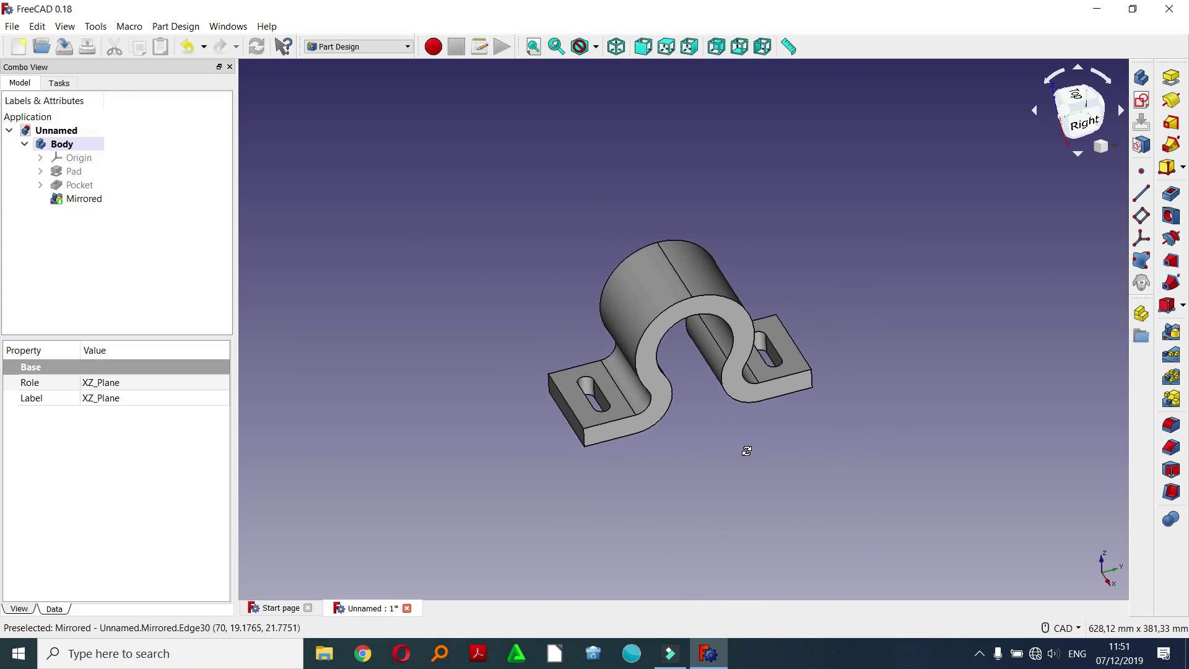
{"action": "scroll", "coordinate": [745, 448], "scroll_direction": "up", "scroll_amount": 2}
{"action": "scroll", "coordinate": [693, 400], "scroll_direction": "up", "scroll_amount": 2}
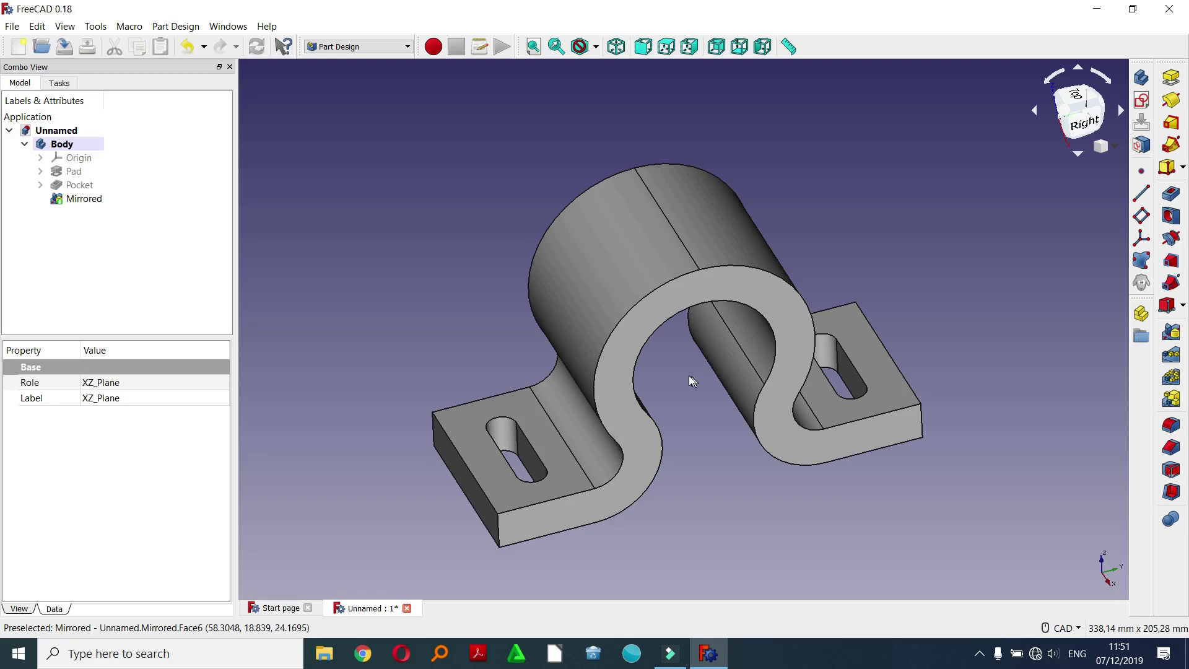
- Show the body's Origin planes and axes in the standard isometric view
{"action": "left_click", "coordinate": [86, 159]}
{"action": "key", "text": "space"}
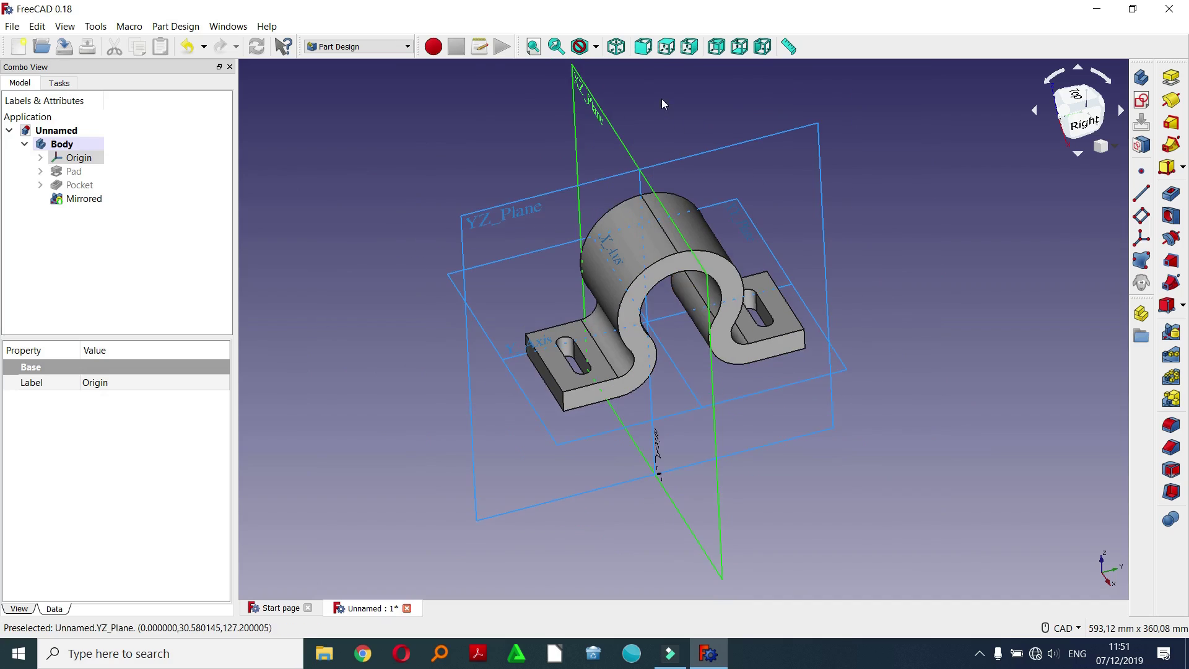
{"action": "left_click", "coordinate": [617, 47]}
- Create a new empty sketch on the XZ_Plane facing the bracket's front
{"action": "left_click", "coordinate": [960, 246]}
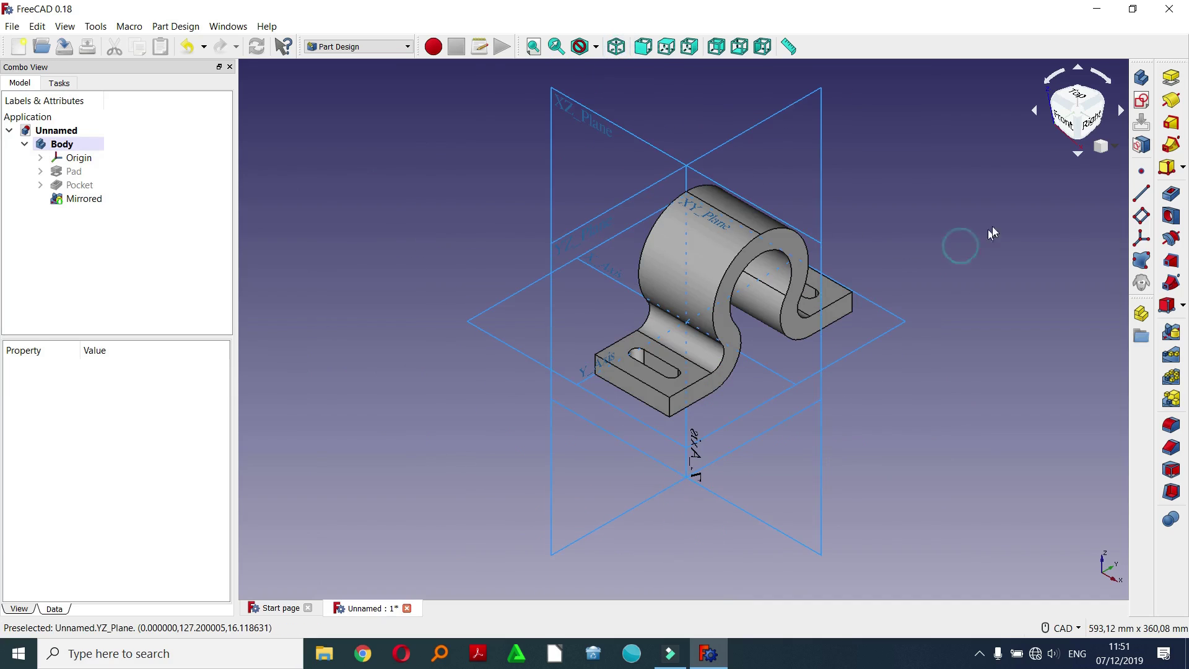
{"action": "left_click", "coordinate": [1143, 102]}
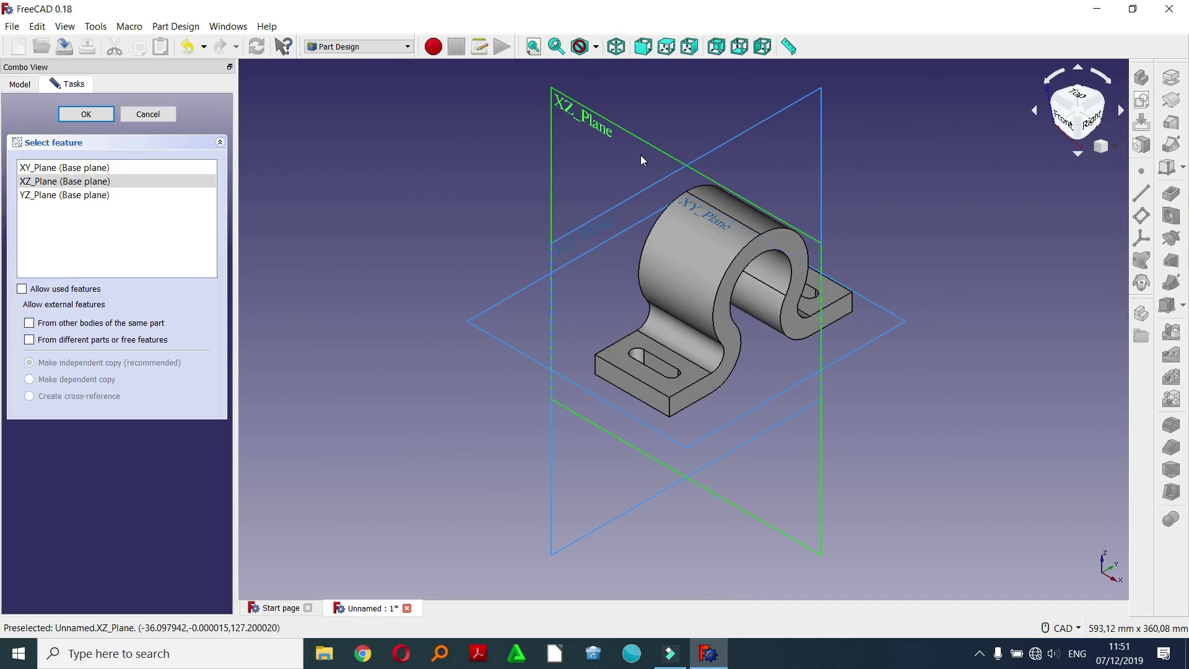
{"action": "left_click", "coordinate": [87, 114]}
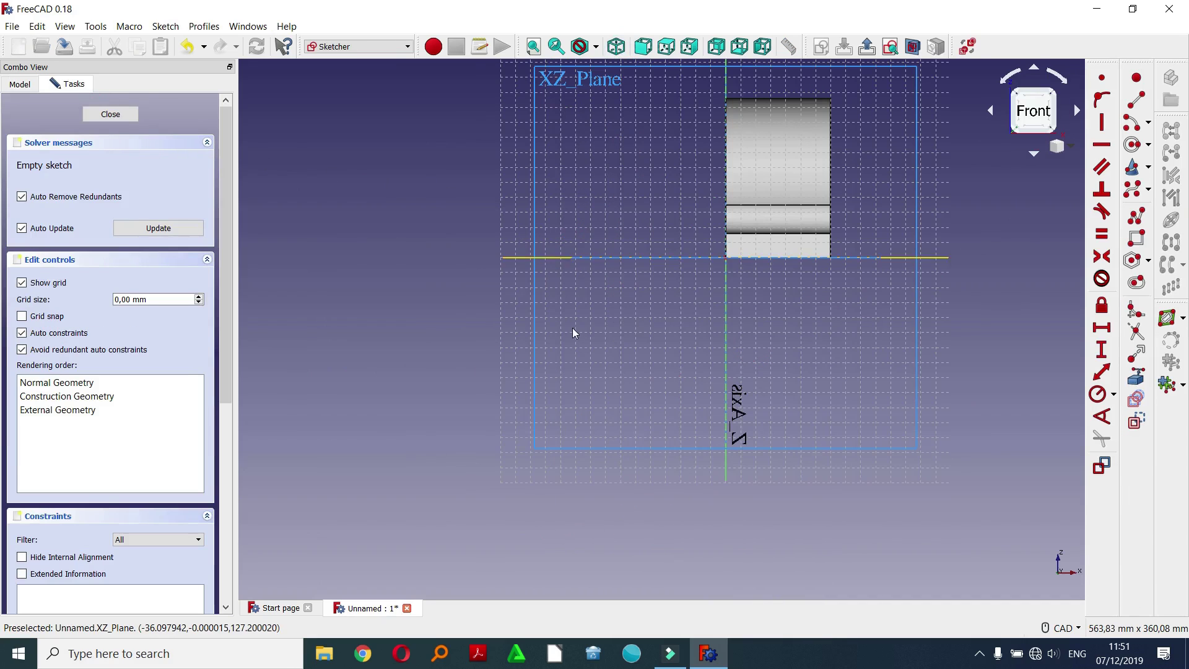
{"action": "scroll", "coordinate": [713, 222], "scroll_direction": "up", "scroll_amount": 3}
{"action": "scroll", "coordinate": [663, 221], "scroll_direction": "up", "scroll_amount": 1}
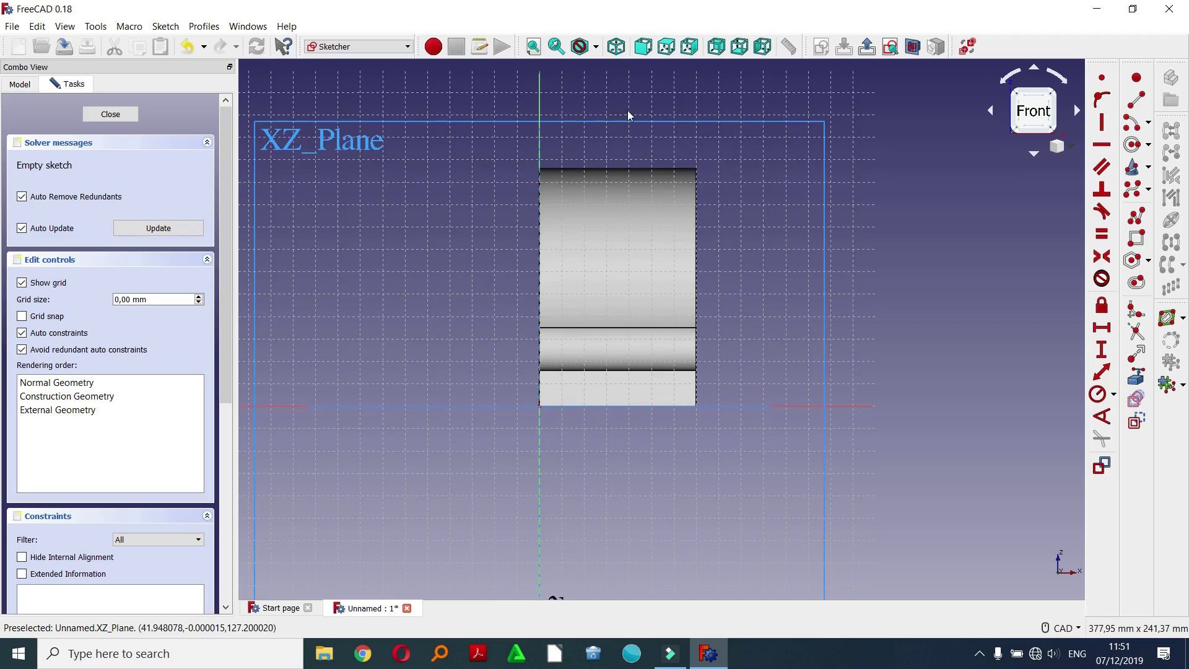
{"action": "left_click", "coordinate": [1135, 163]}
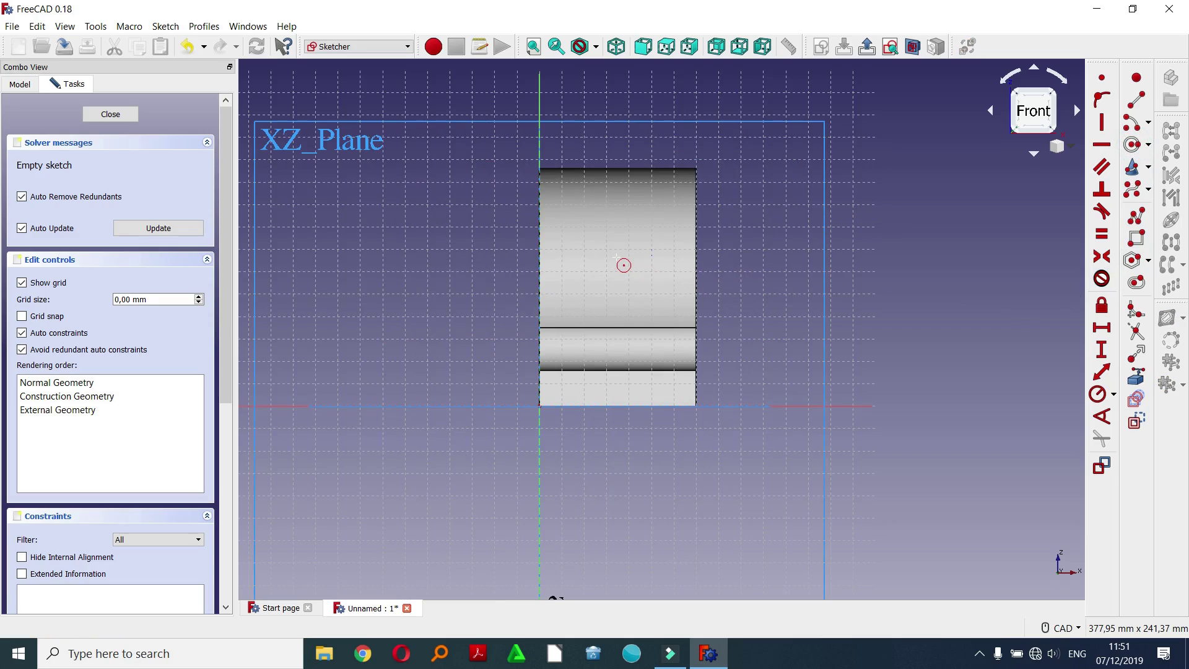
- Place a circle, switch the display to wireframe, and constrain the circle's diameter to 15 mm
{"action": "left_click", "coordinate": [641, 282]}
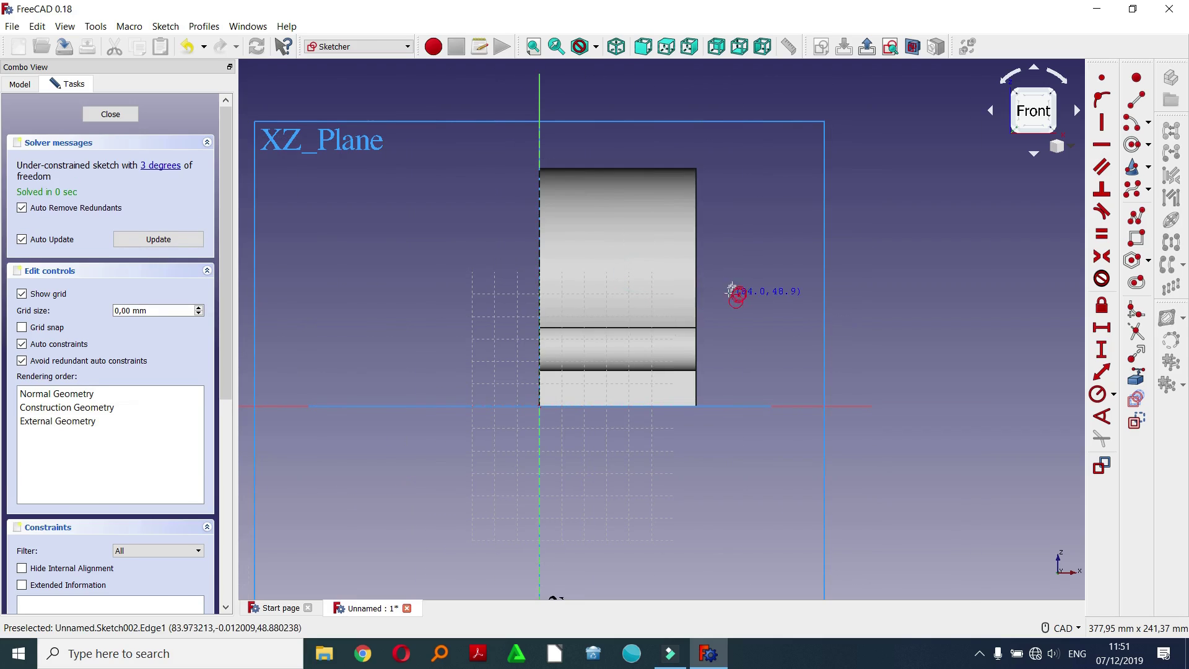
{"action": "left_click", "coordinate": [594, 46]}
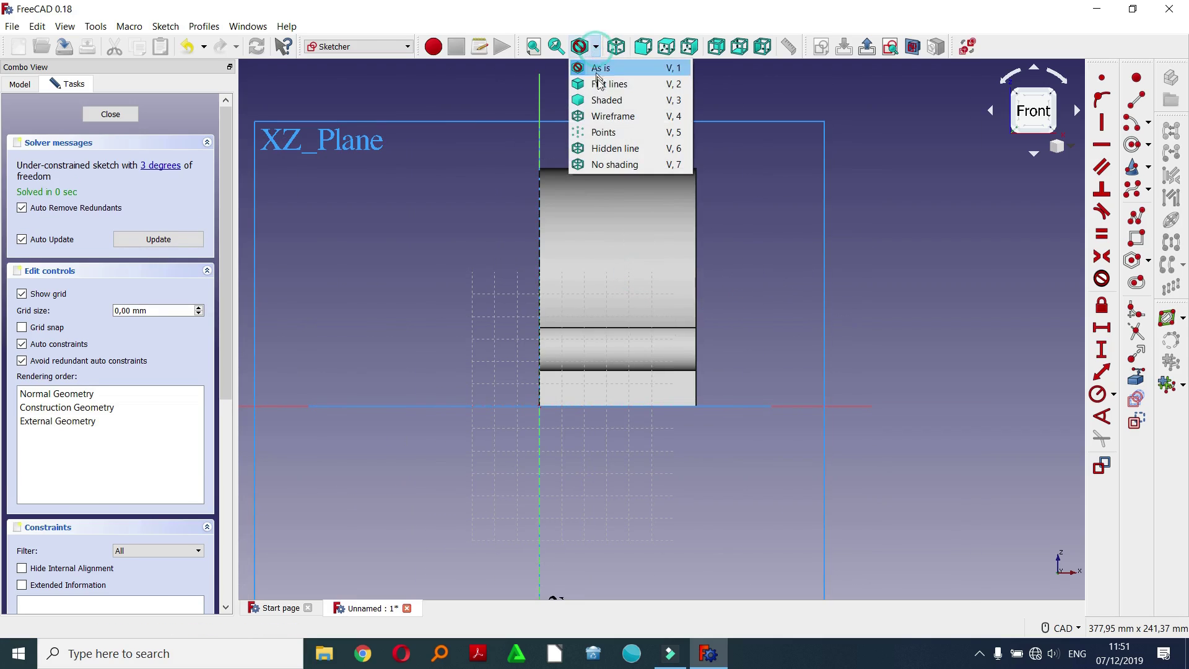
{"action": "left_click", "coordinate": [604, 118]}
{"action": "scroll", "coordinate": [615, 250], "scroll_direction": "up", "scroll_amount": 2}
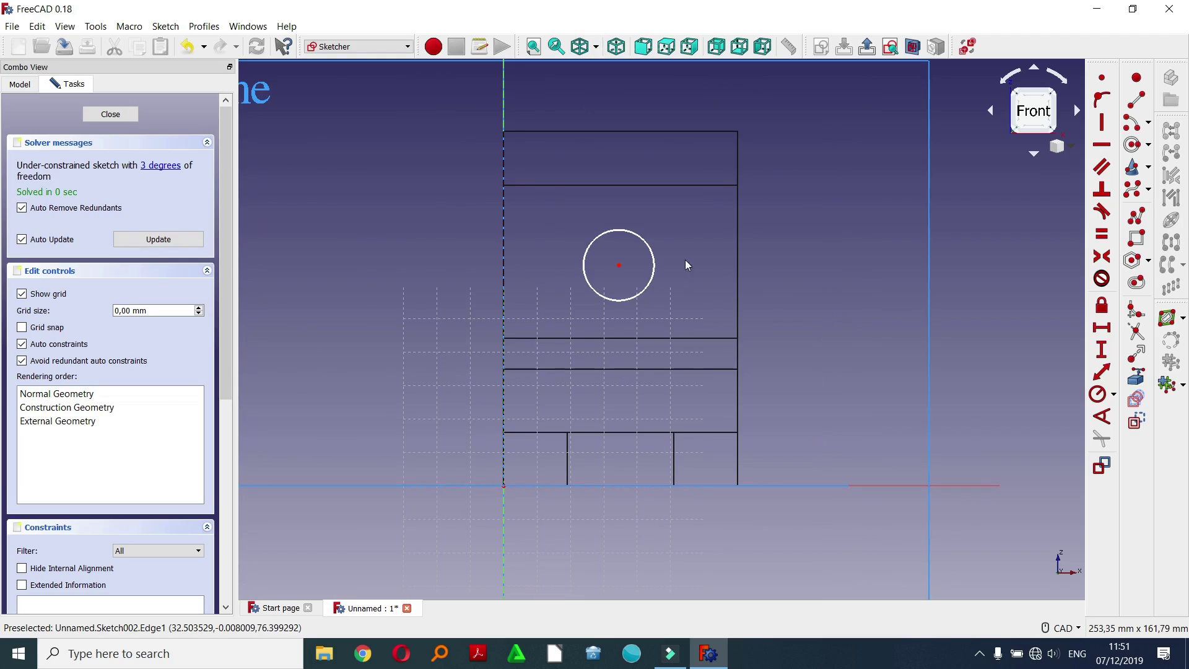
{"action": "left_click", "coordinate": [649, 249]}
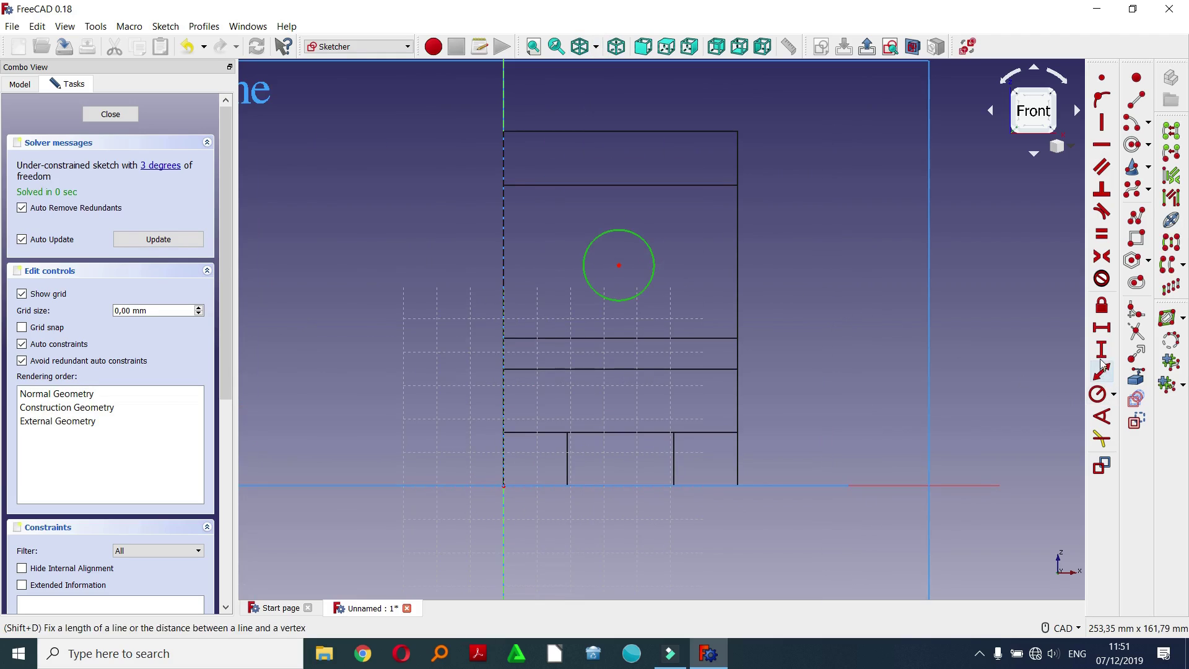
{"action": "left_click", "coordinate": [1109, 399]}
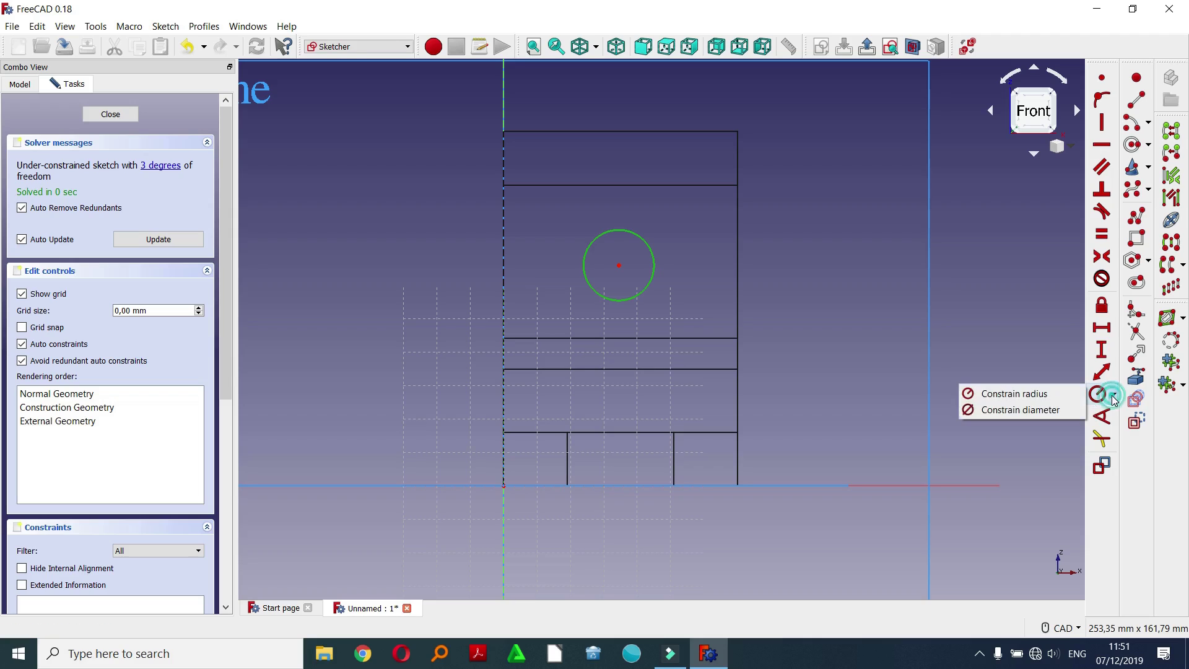
{"action": "left_click", "coordinate": [1036, 409]}
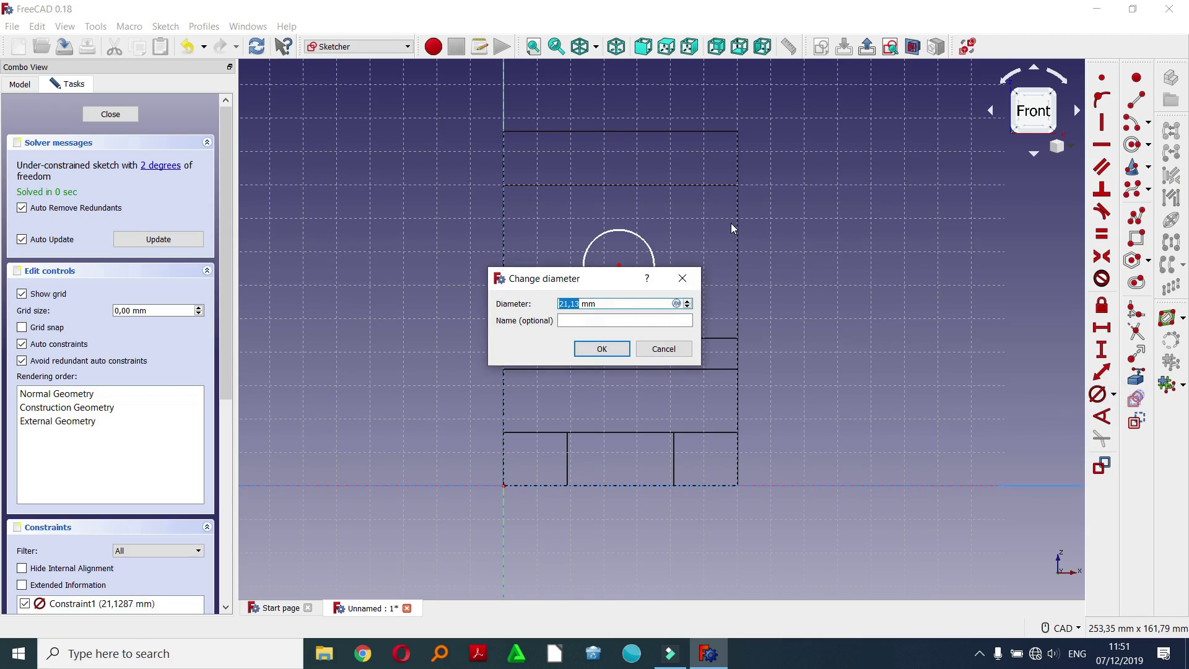
{"action": "type", "text": "1"}
{"action": "left_click", "coordinate": [601, 348]}
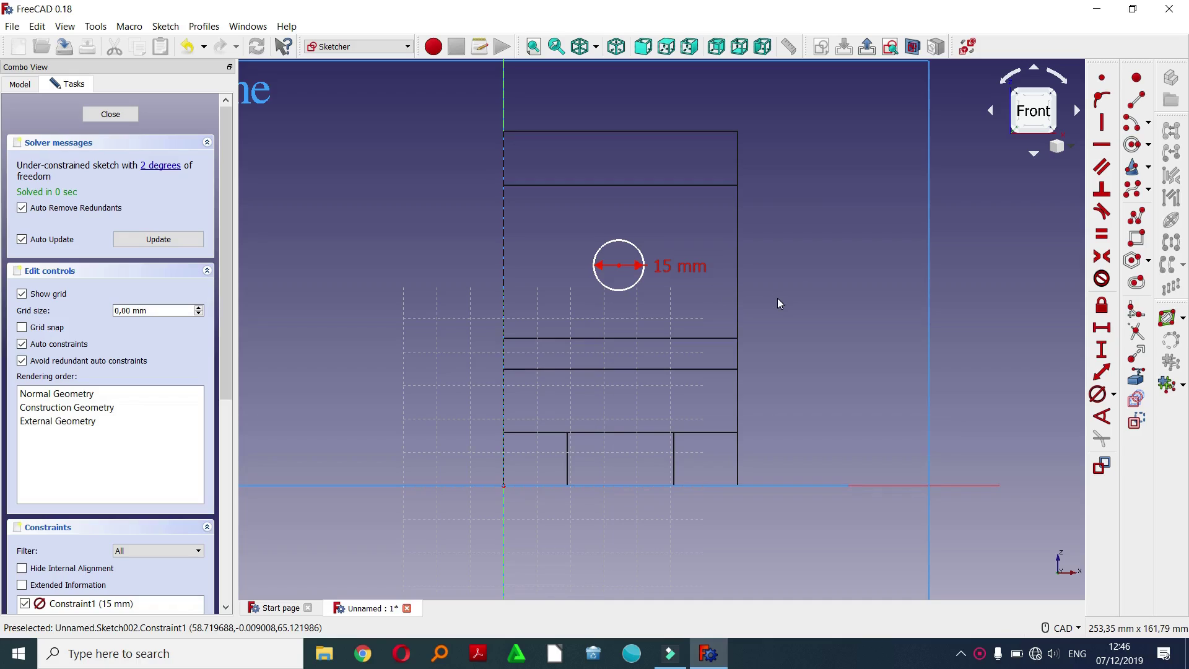
- Set a 35 mm horizontal distance from the vertical axis to the circle's centre
{"action": "left_click", "coordinate": [619, 265]}
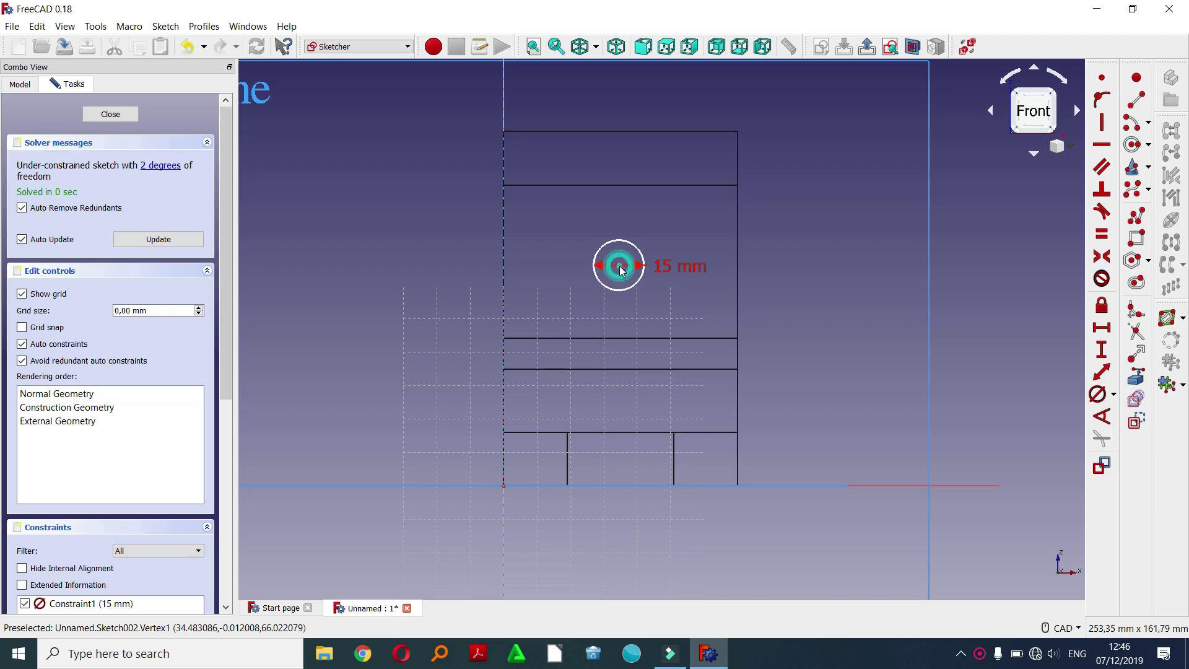
{"action": "left_click", "coordinate": [504, 101]}
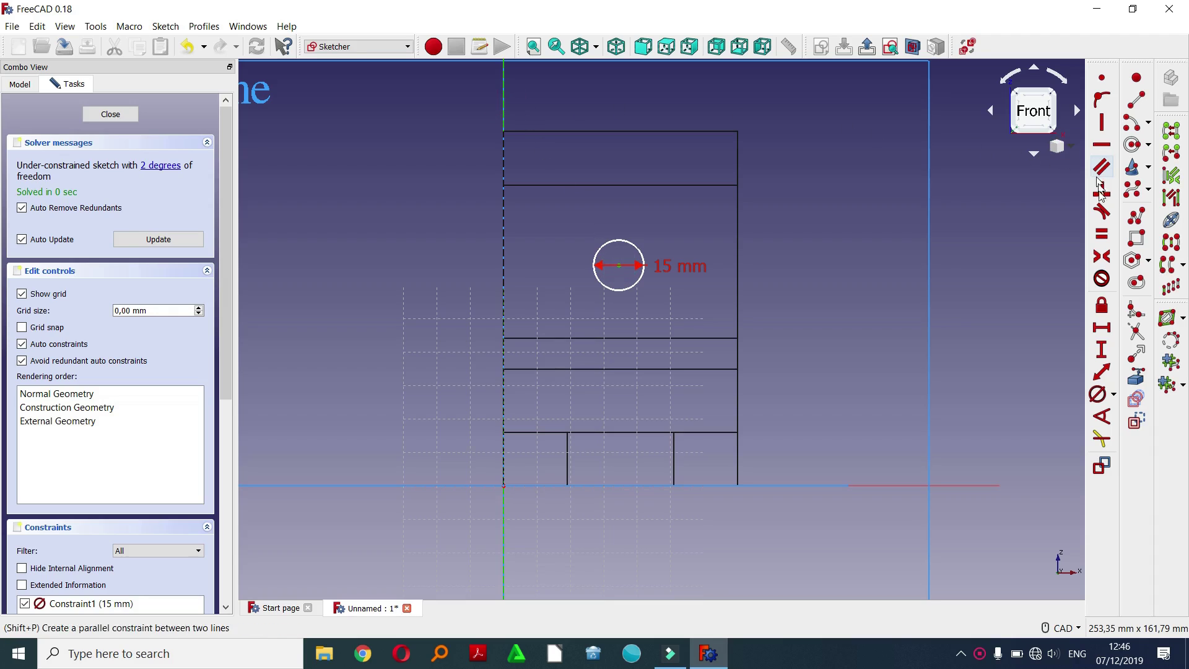
{"action": "left_click", "coordinate": [1102, 327]}
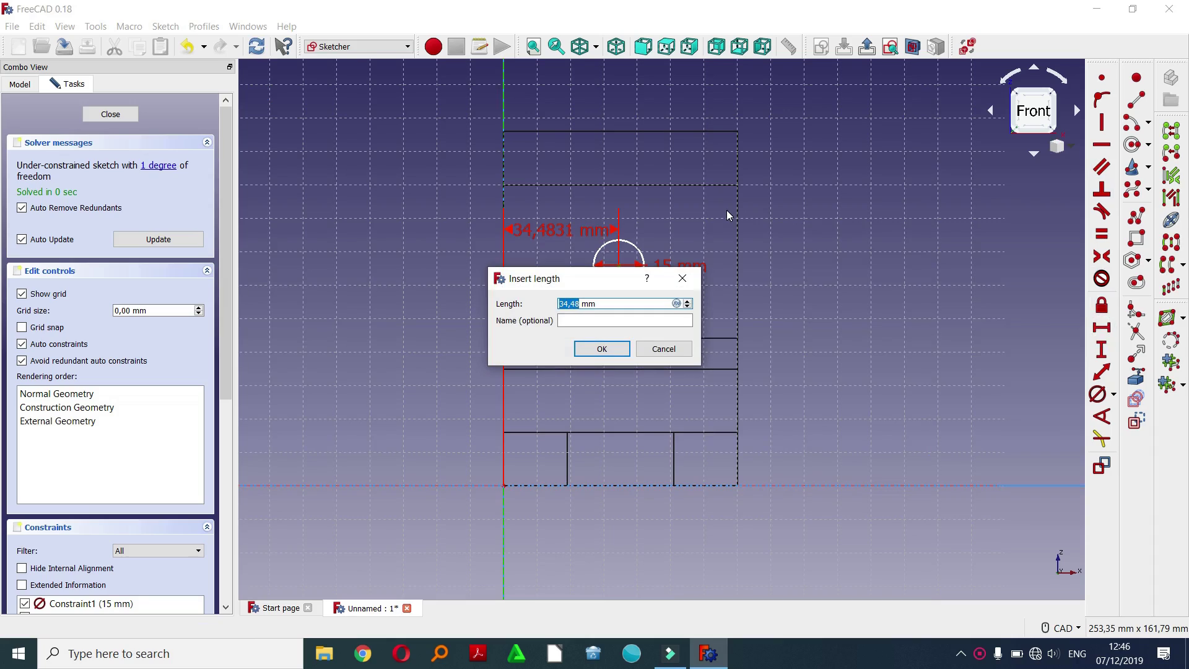
{"action": "type", "text": "3"}
{"action": "left_click", "coordinate": [601, 348]}
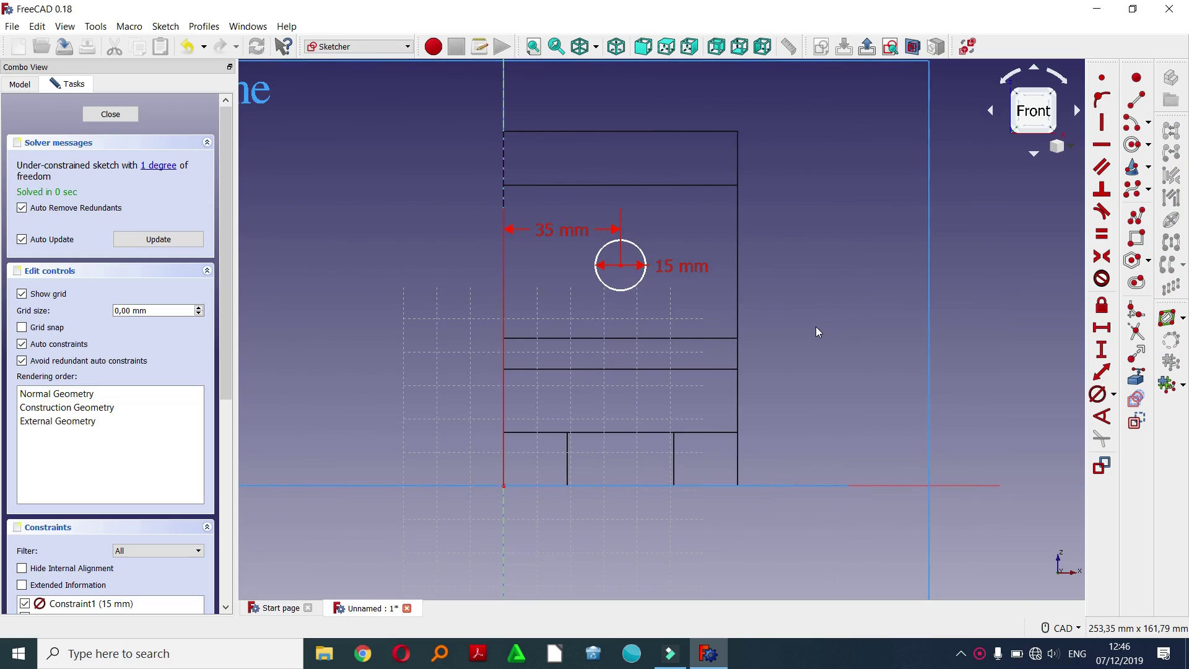
- Set a 61 mm vertical distance from the horizontal axis to the circle's centre
{"action": "left_click", "coordinate": [621, 265]}
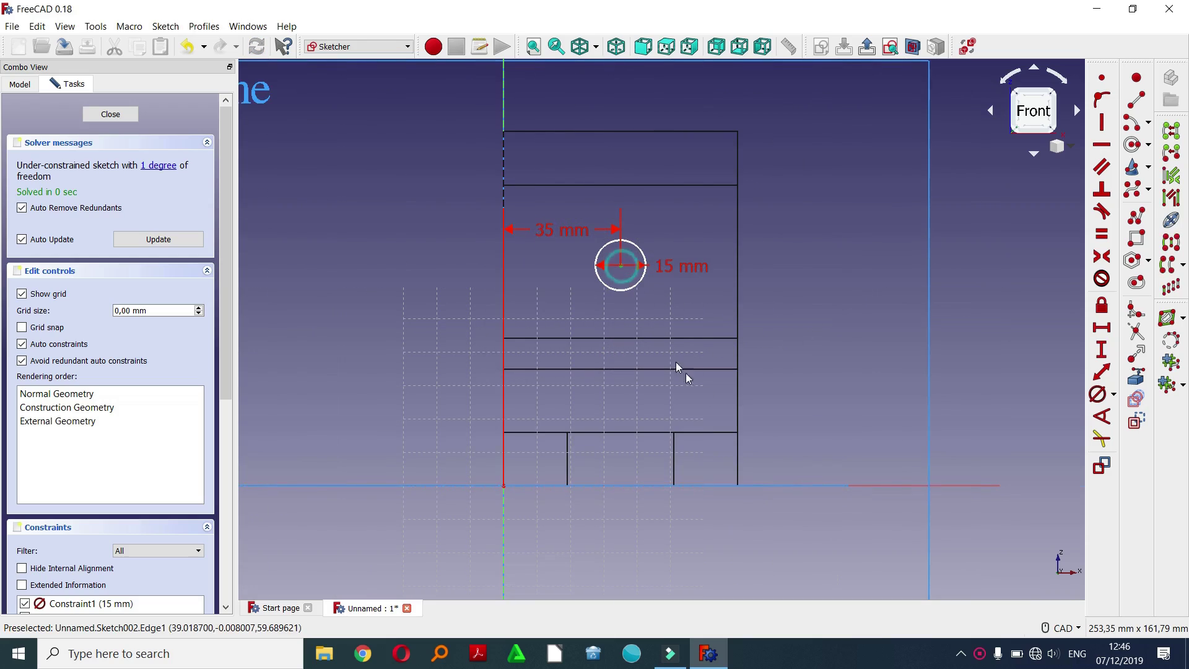
{"action": "left_click", "coordinate": [774, 486]}
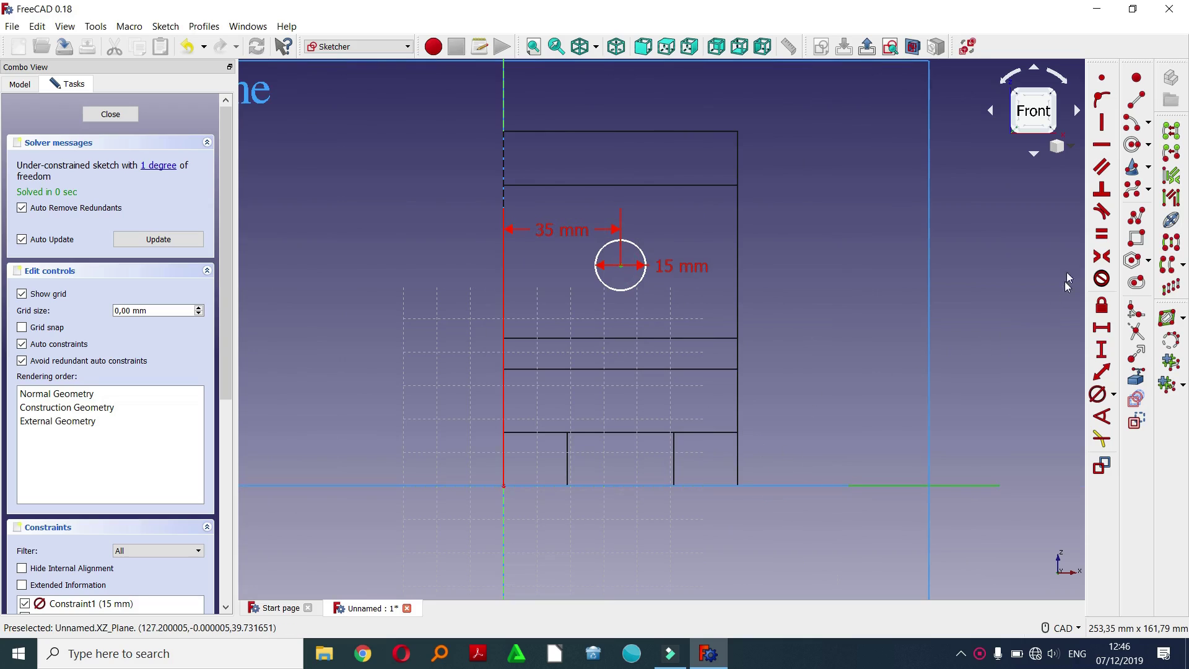
{"action": "left_click", "coordinate": [1103, 351]}
{"action": "type", "text": "61"}
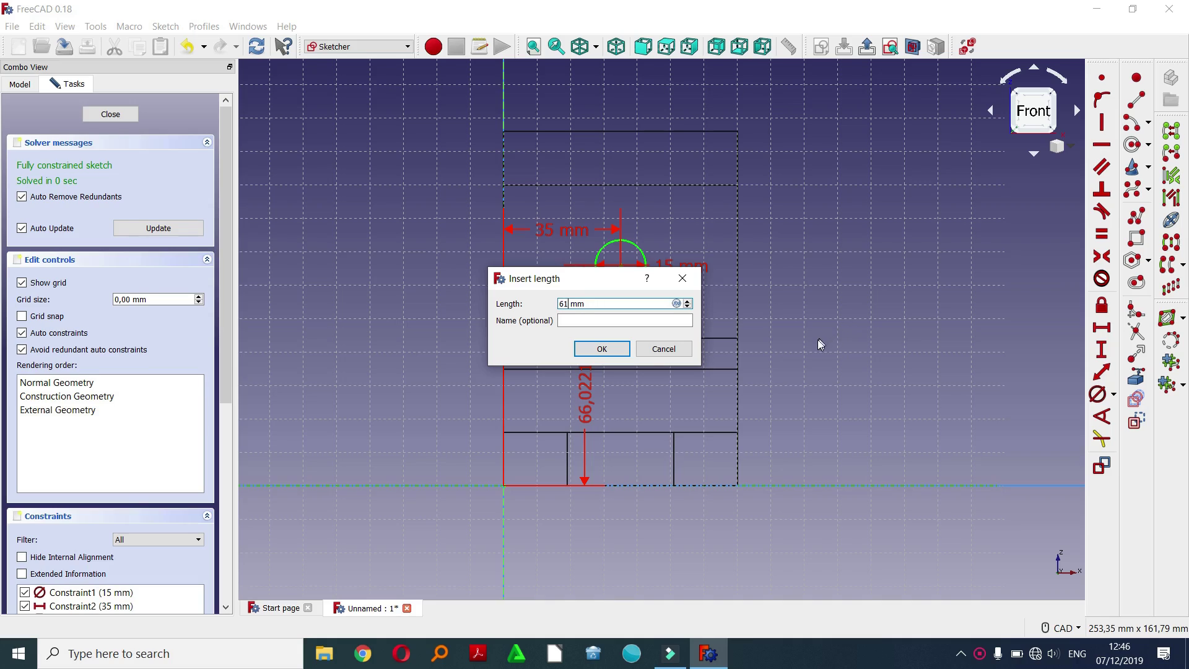
{"action": "left_click", "coordinate": [610, 349]}
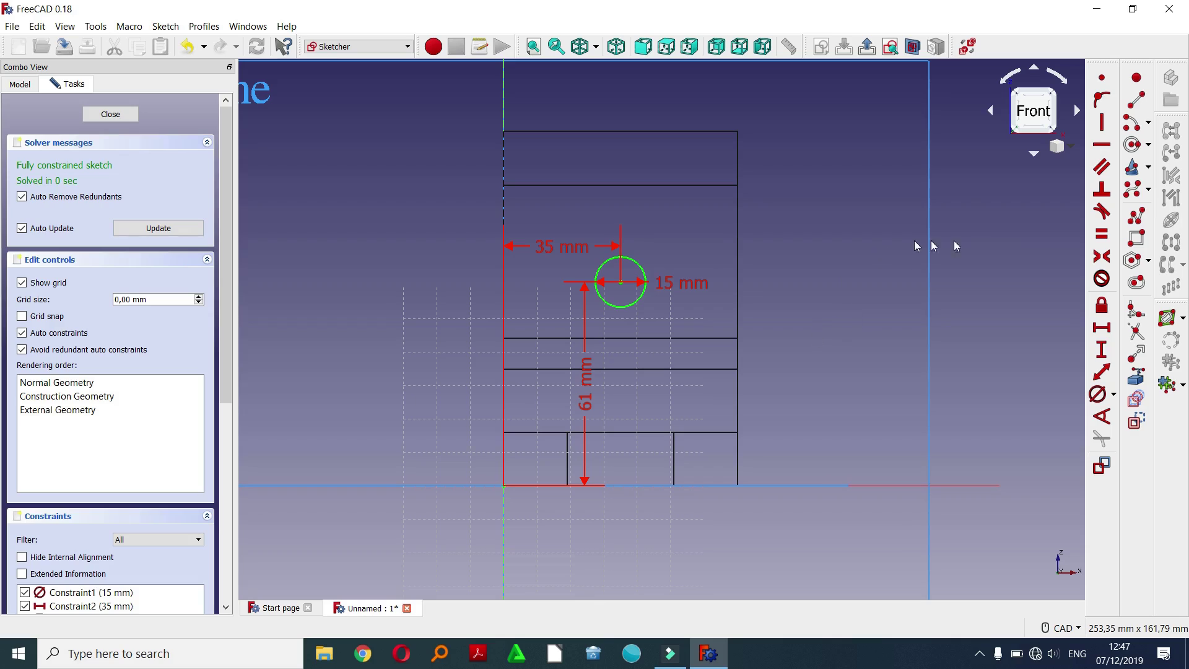
- Draw a tall rectangle from above the part's top edge down to the circle's centre
{"action": "left_click", "coordinate": [1141, 243]}
{"action": "left_click", "coordinate": [598, 106]}
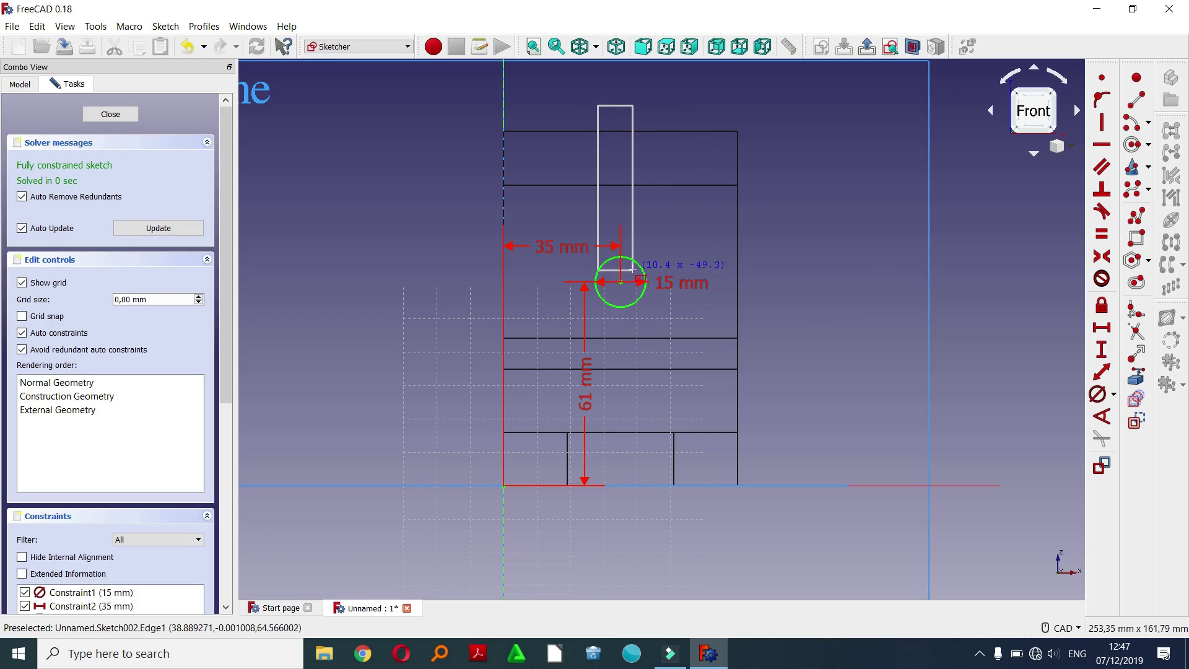
{"action": "left_click", "coordinate": [635, 276]}
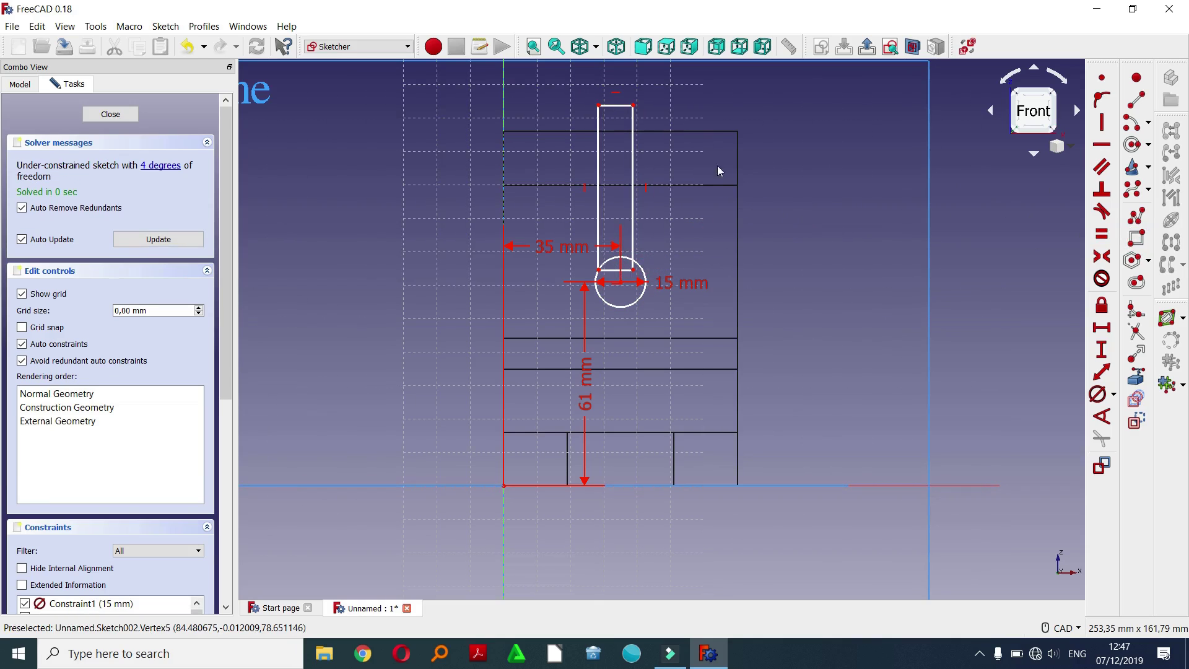
{"action": "scroll", "coordinate": [574, 145], "scroll_direction": "up", "scroll_amount": 4}
{"action": "scroll", "coordinate": [588, 276], "scroll_direction": "down", "scroll_amount": 2}
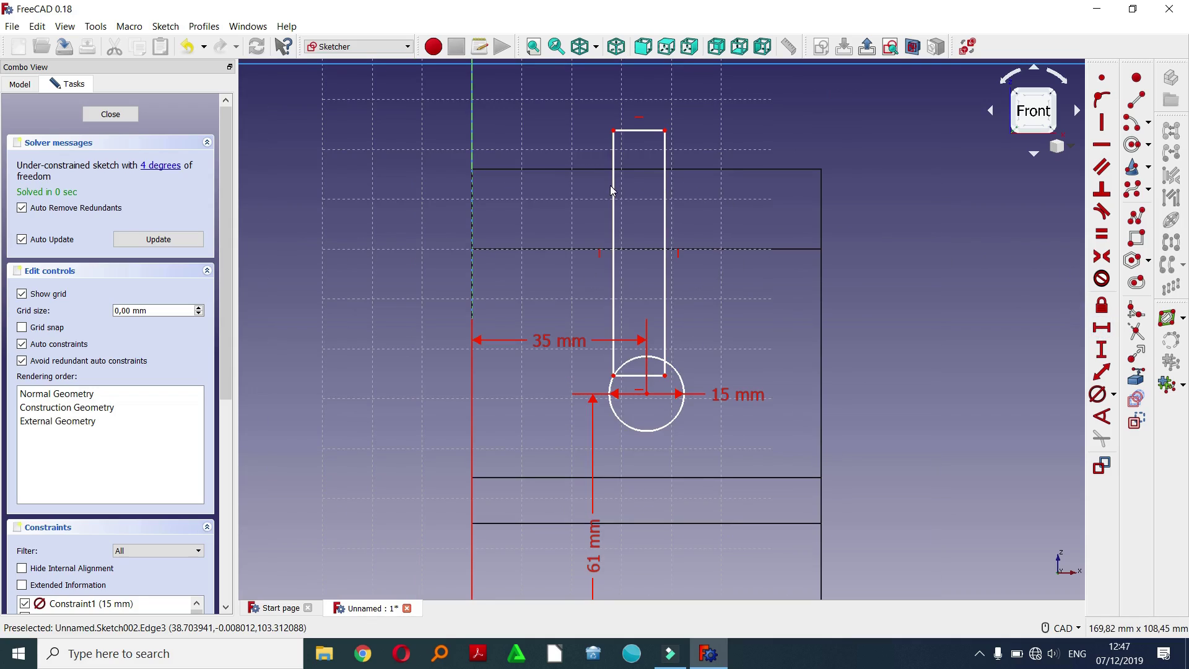
- Make the slot 8 mm wide between the rectangle's top corners
{"action": "left_click", "coordinate": [613, 131]}
{"action": "left_click", "coordinate": [664, 130]}
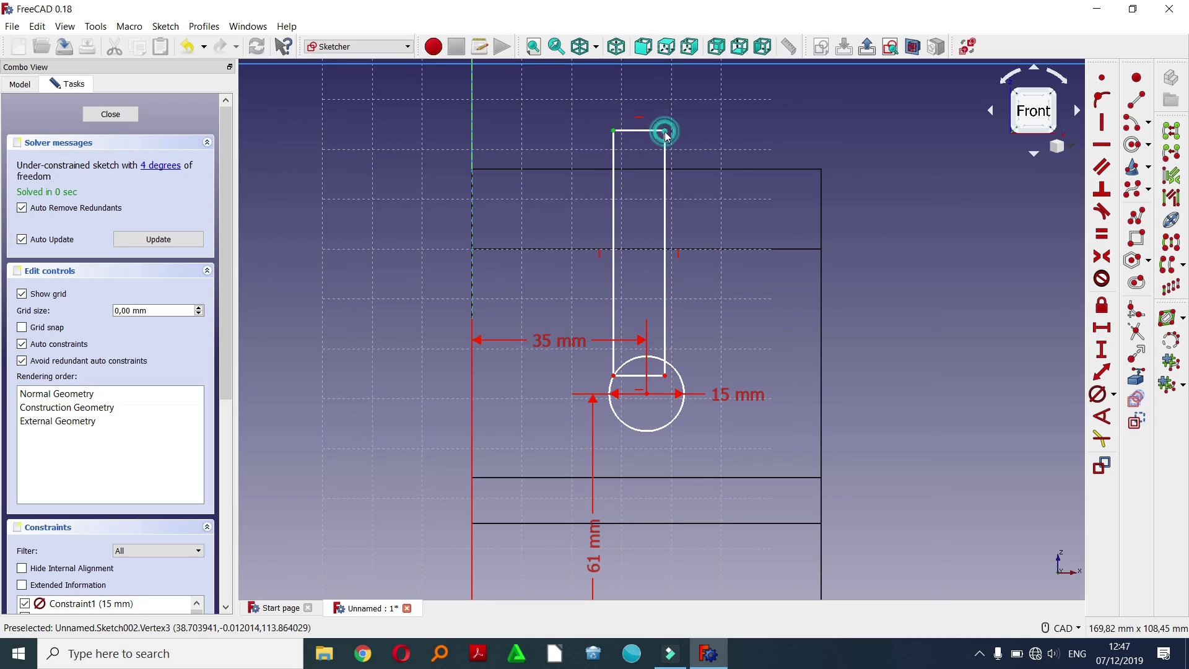
{"action": "left_click", "coordinate": [1101, 328]}
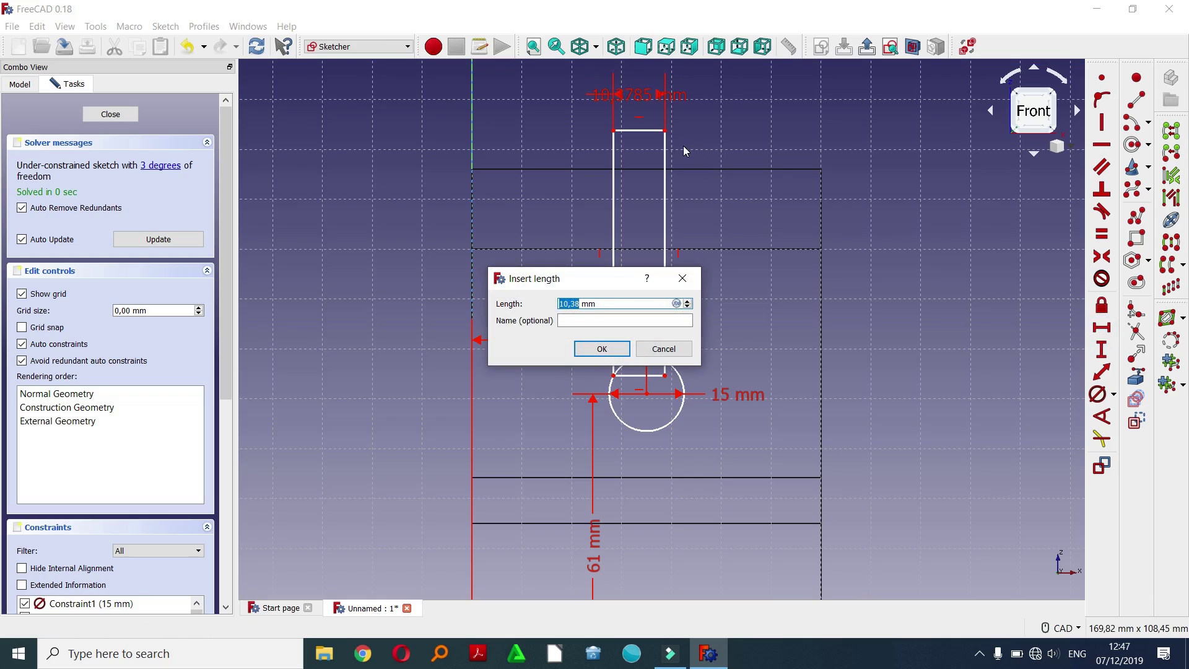
{"action": "type", "text": "8"}
{"action": "left_click", "coordinate": [613, 349]}
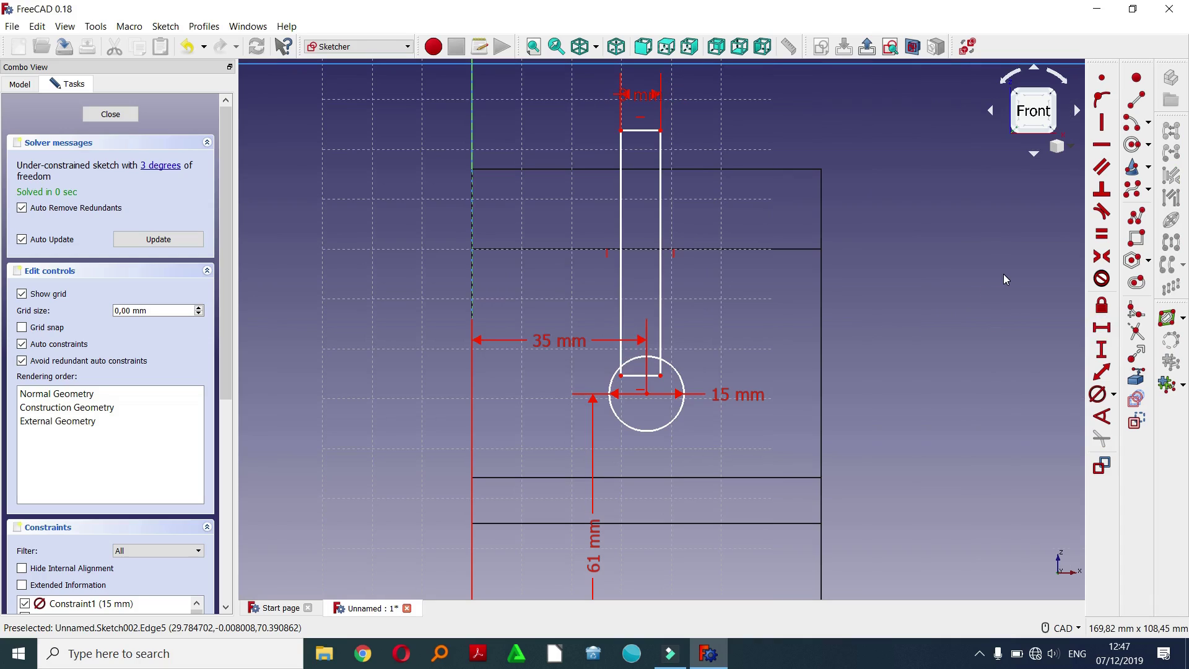
- Constrain the slot's bottom-left corner 4 mm horizontally from the circle's centre
{"action": "left_click", "coordinate": [621, 264]}
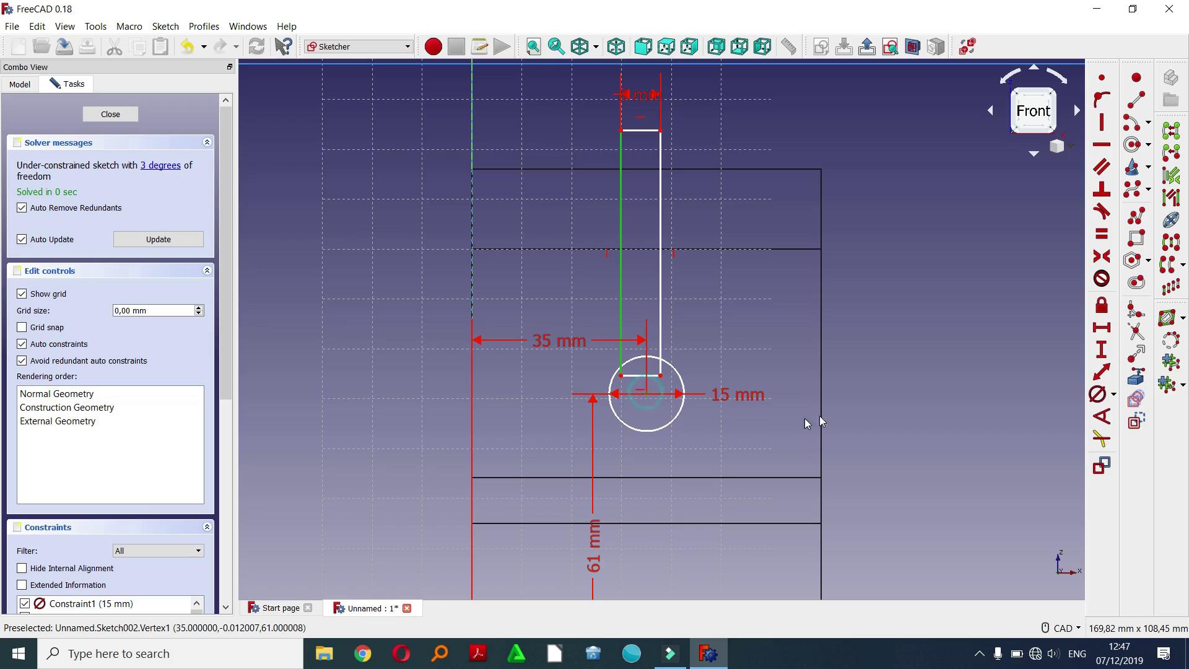
{"action": "left_click", "coordinate": [1102, 328]}
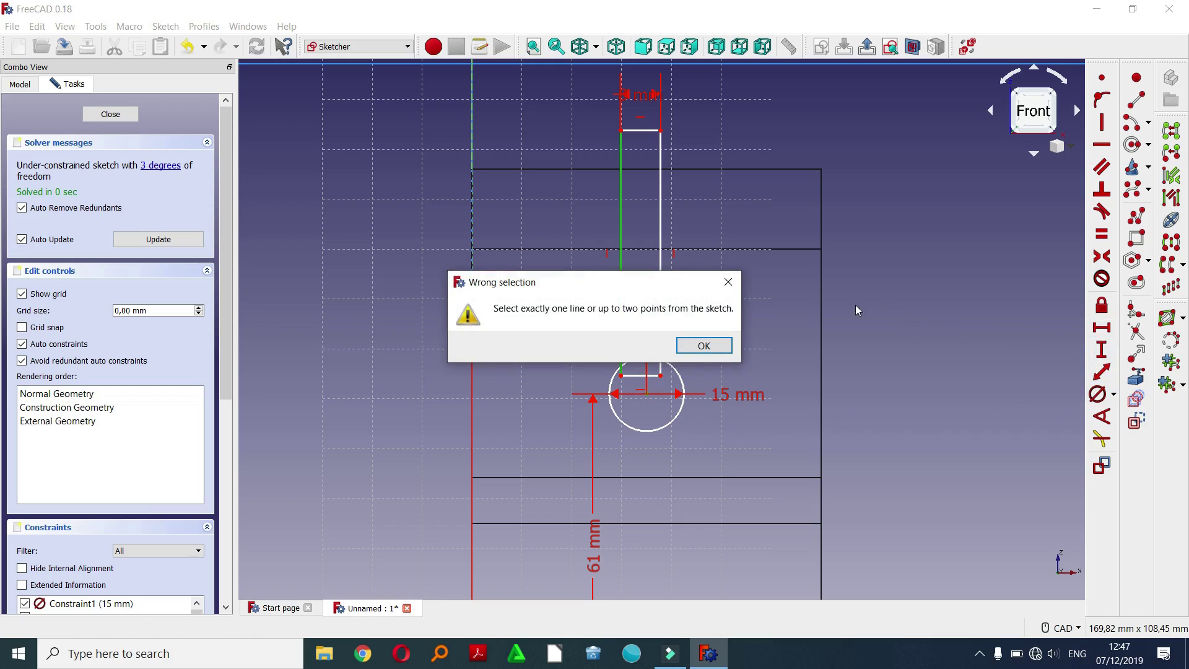
{"action": "left_click", "coordinate": [701, 345]}
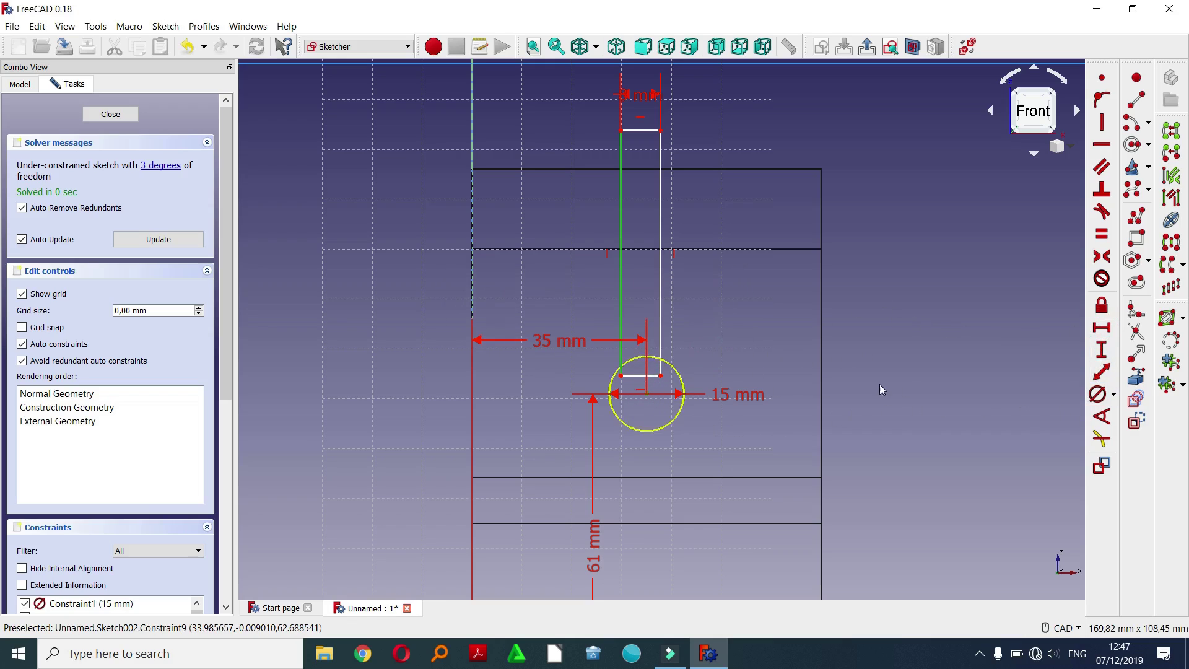
{"action": "left_click", "coordinate": [945, 385]}
{"action": "left_click", "coordinate": [621, 377]}
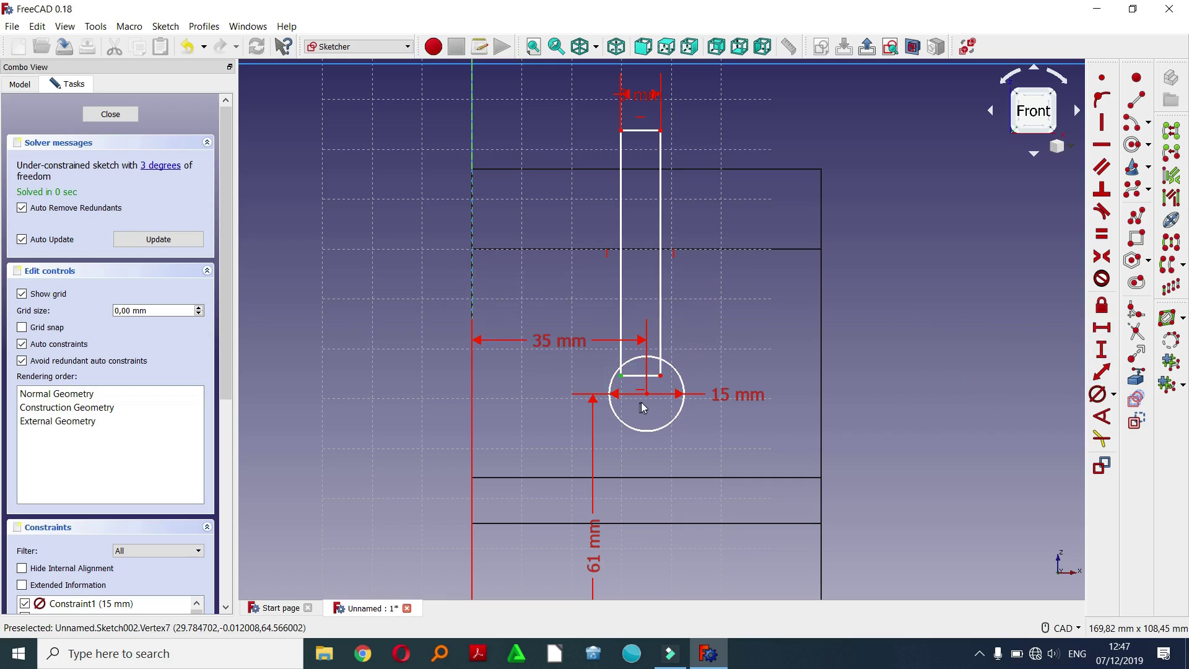
{"action": "left_click", "coordinate": [647, 402]}
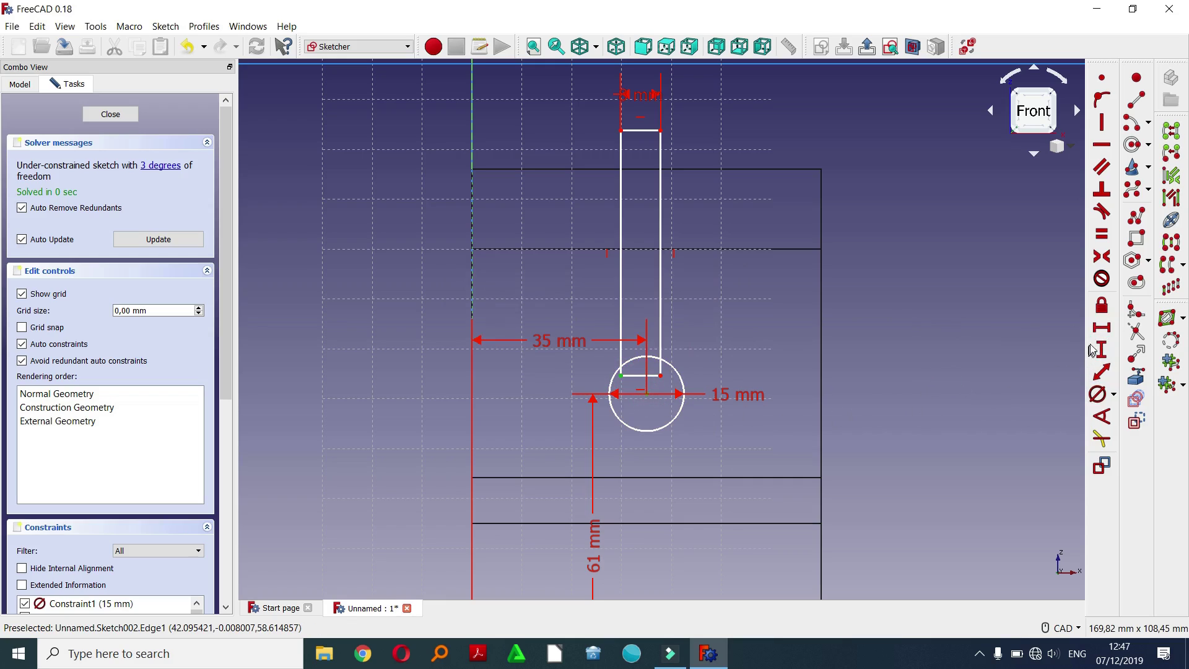
{"action": "left_click", "coordinate": [1102, 328]}
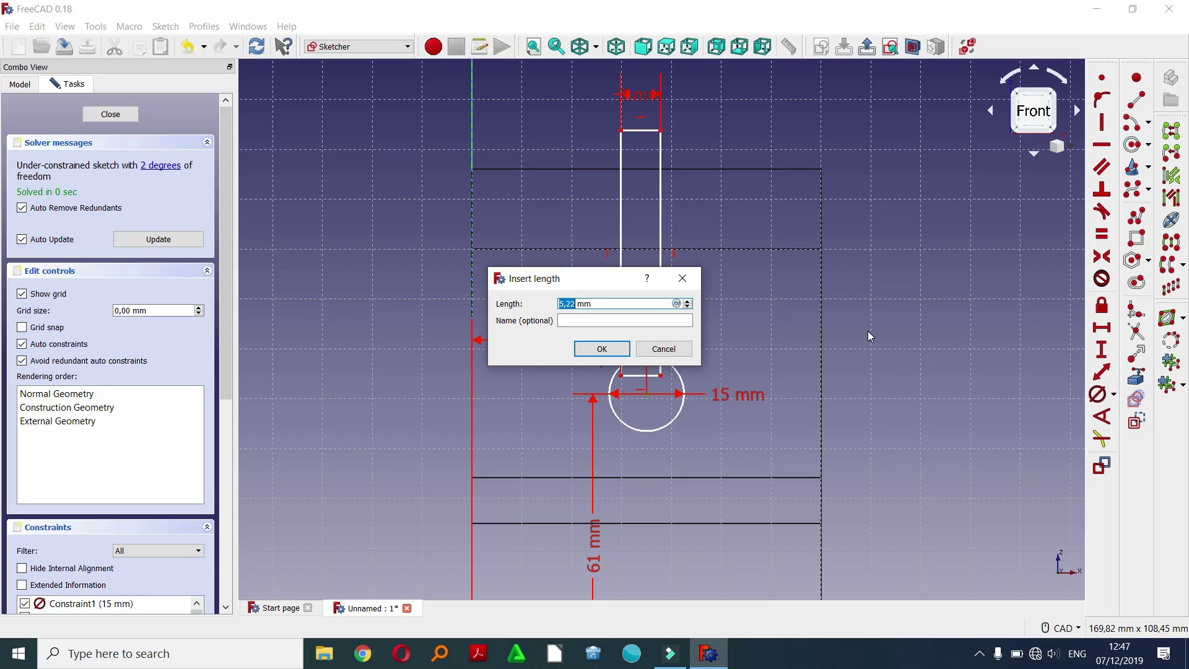
{"action": "type", "text": "4"}
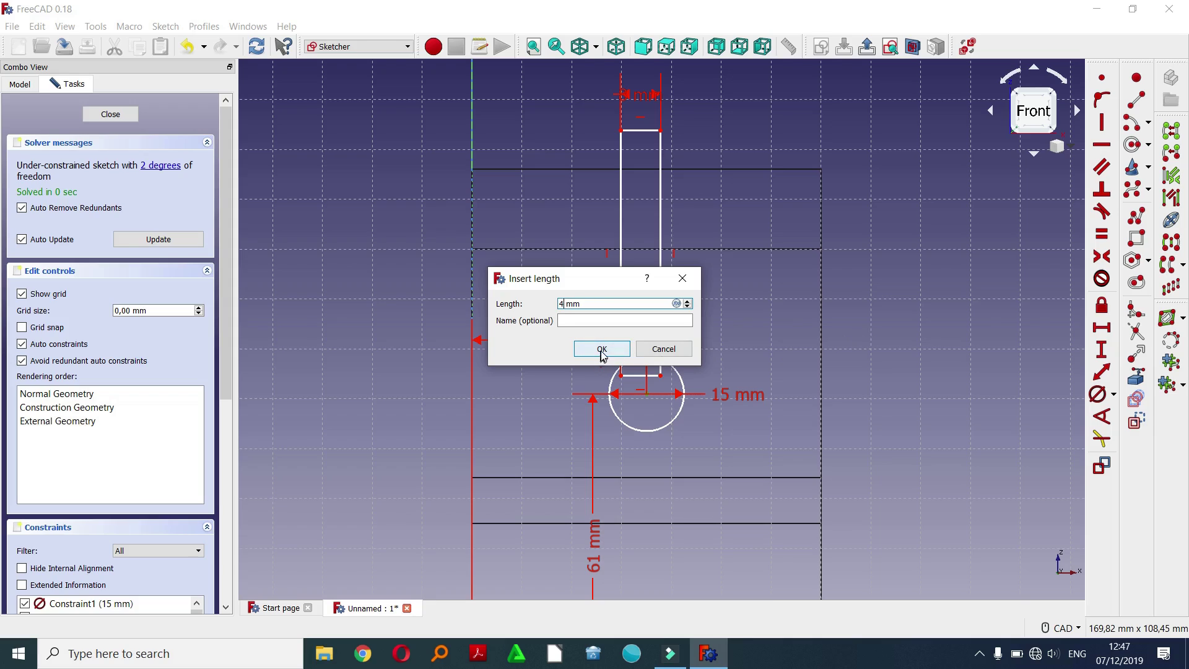
{"action": "left_click", "coordinate": [600, 349]}
{"action": "left_click", "coordinate": [937, 374]}
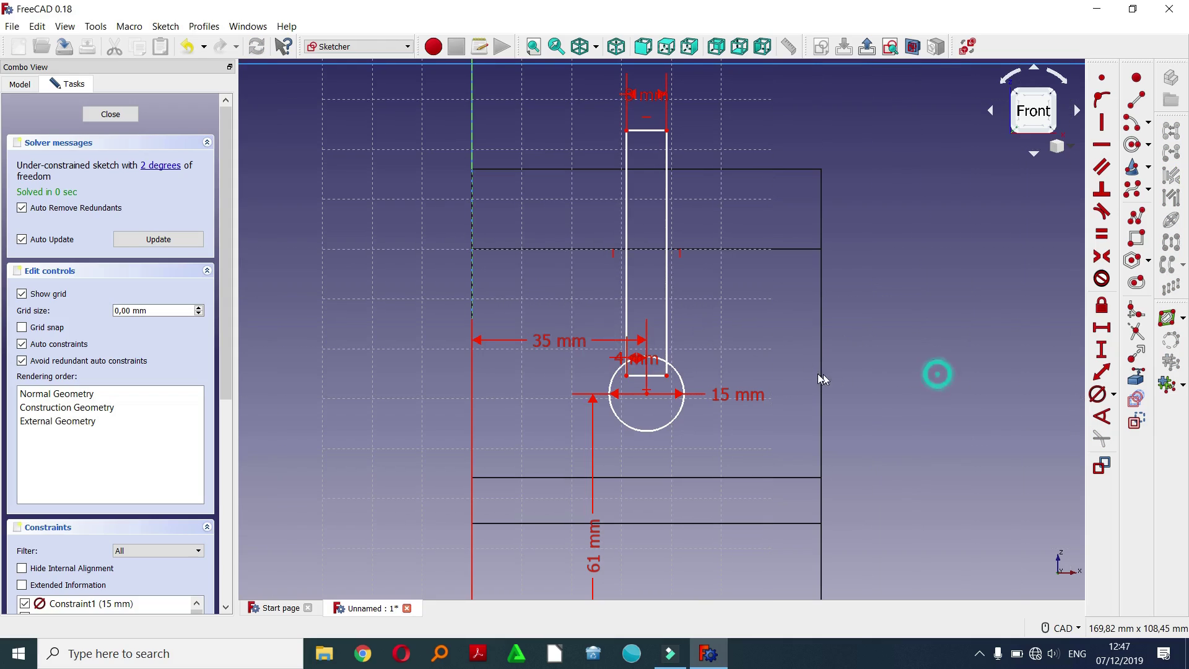
{"action": "scroll", "coordinate": [647, 365], "scroll_direction": "up", "scroll_amount": 2}
- Trim both slot lines inside the circle and the arc between them
{"action": "scroll", "coordinate": [648, 365], "scroll_direction": "up", "scroll_amount": 2}
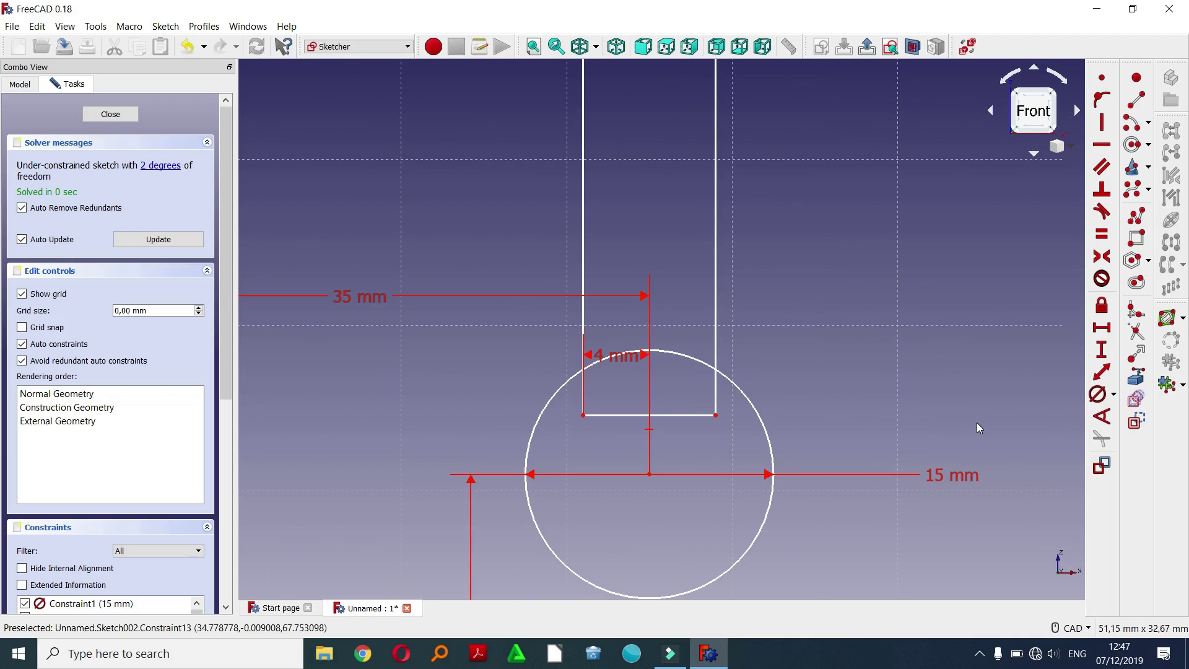
{"action": "left_click", "coordinate": [1140, 335]}
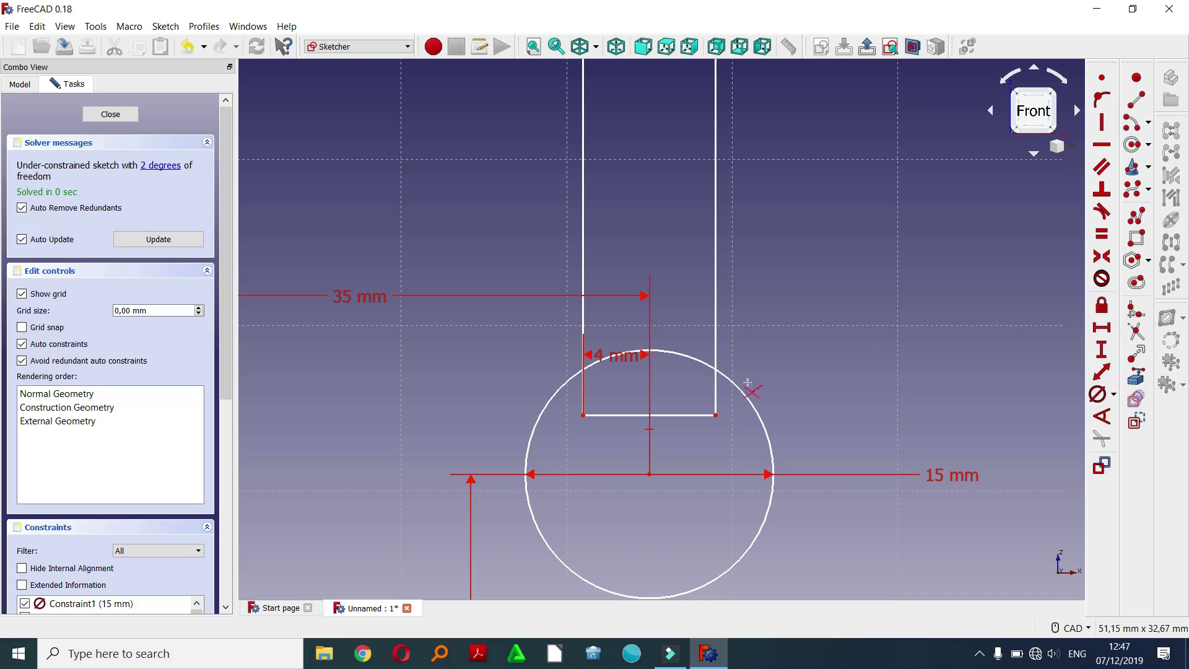
{"action": "left_click", "coordinate": [717, 397]}
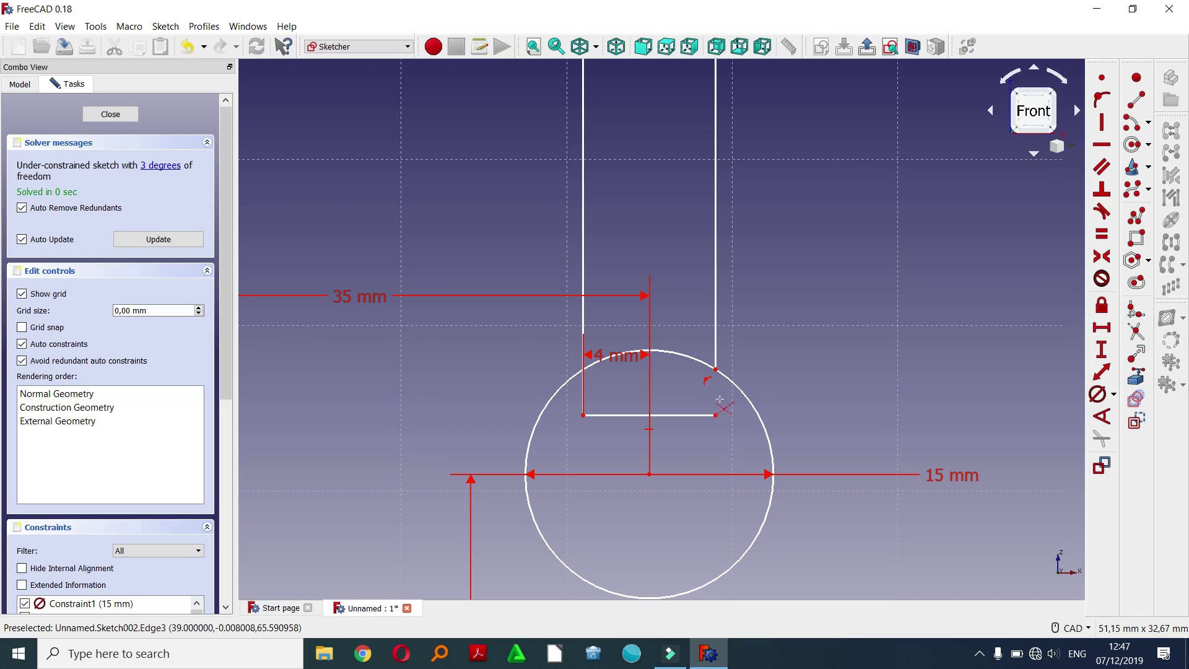
{"action": "left_click", "coordinate": [584, 391]}
{"action": "left_click", "coordinate": [638, 357]}
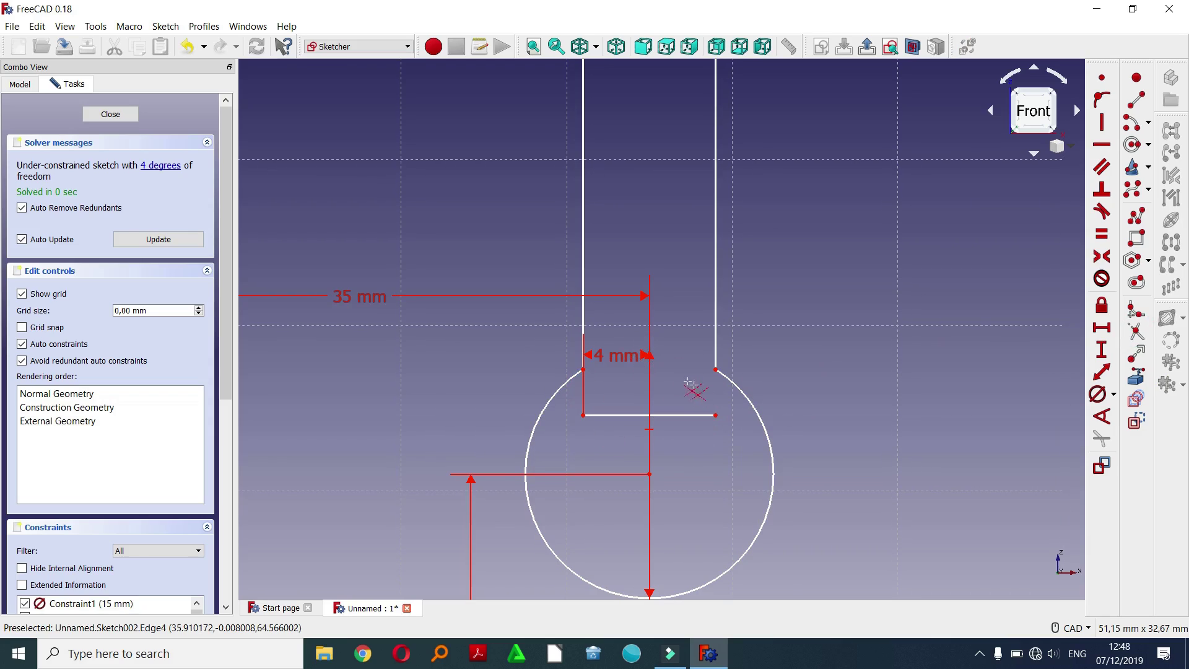
{"action": "right_click", "coordinate": [682, 410]}
- Delete the slot's bottom horizontal line
{"action": "left_click", "coordinate": [681, 419]}
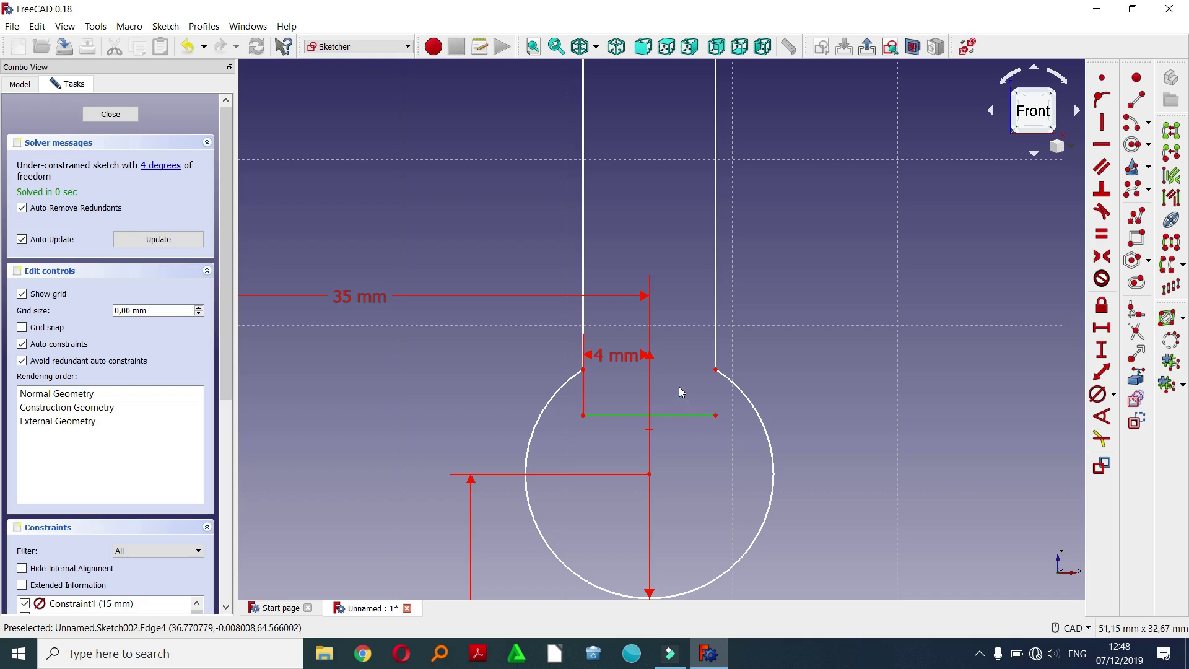
{"action": "key", "text": "Delete"}
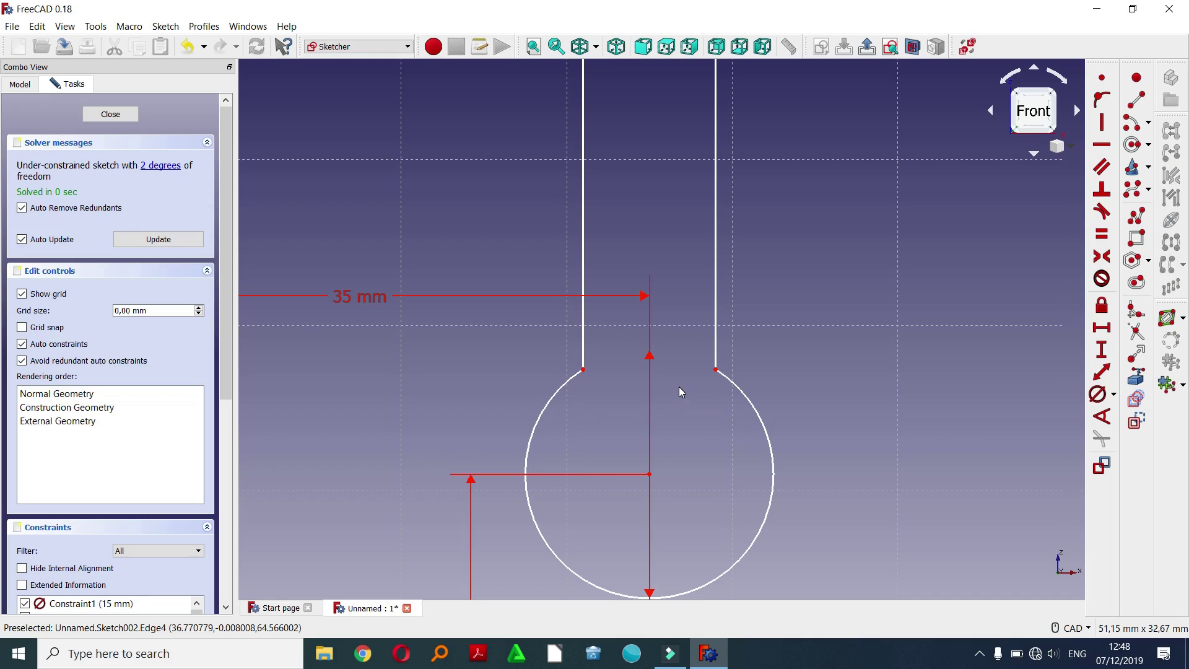
{"action": "scroll", "coordinate": [607, 404], "scroll_direction": "down", "scroll_amount": 5}
{"action": "scroll", "coordinate": [586, 316], "scroll_direction": "down", "scroll_amount": 2}
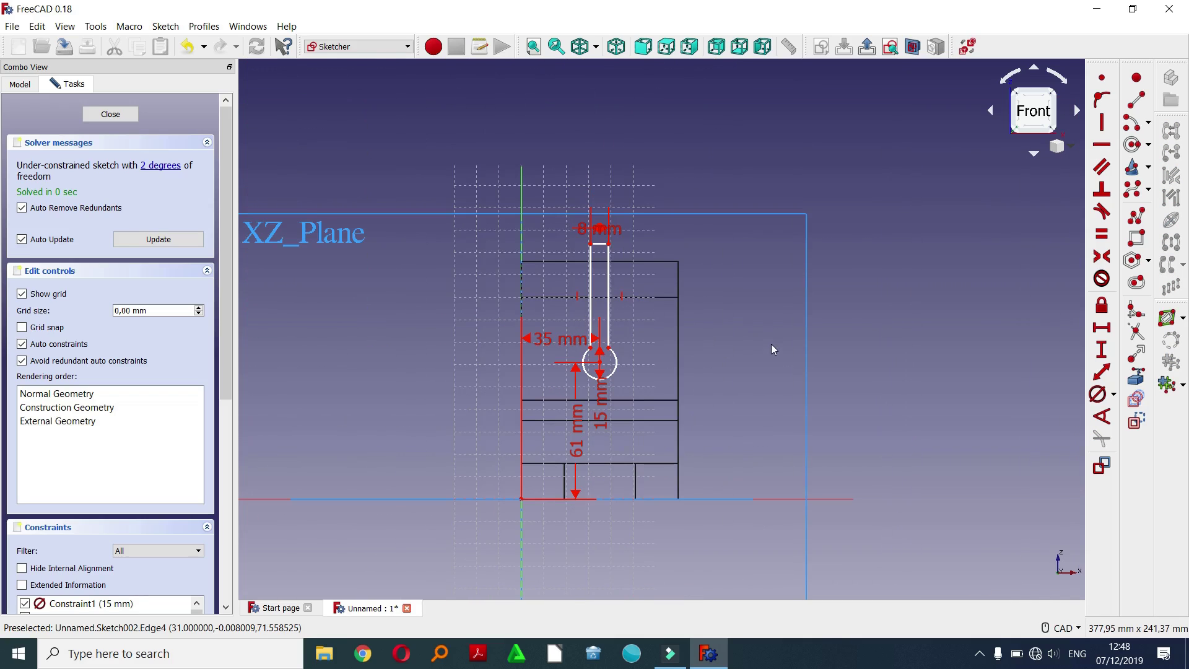
- Close the keyhole sketch, restore the 'As is' shaded display, and pocket the sketch
{"action": "left_click", "coordinate": [867, 47]}
{"action": "left_click", "coordinate": [914, 216]}
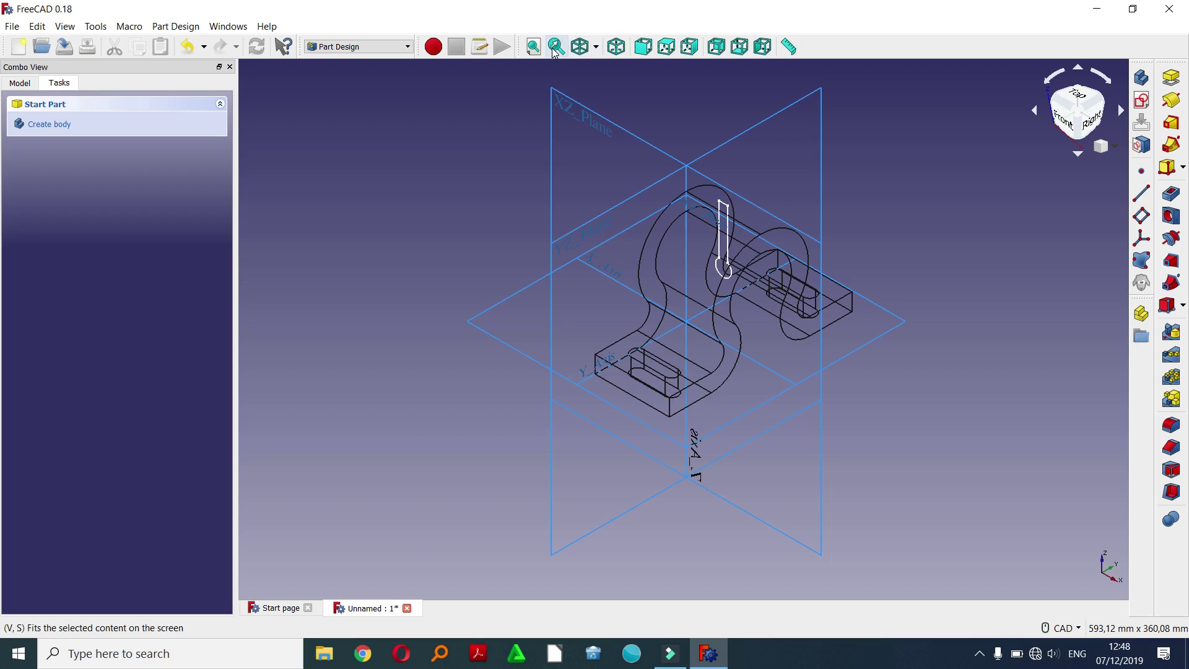
{"action": "left_click", "coordinate": [596, 50]}
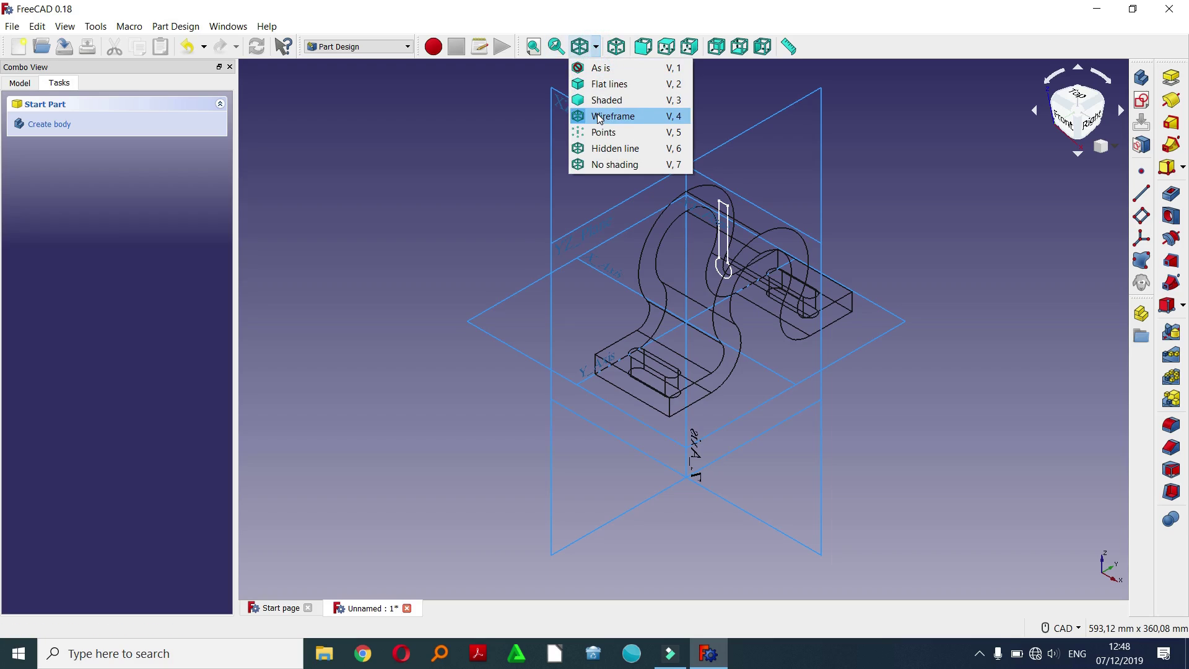
{"action": "left_click", "coordinate": [600, 67]}
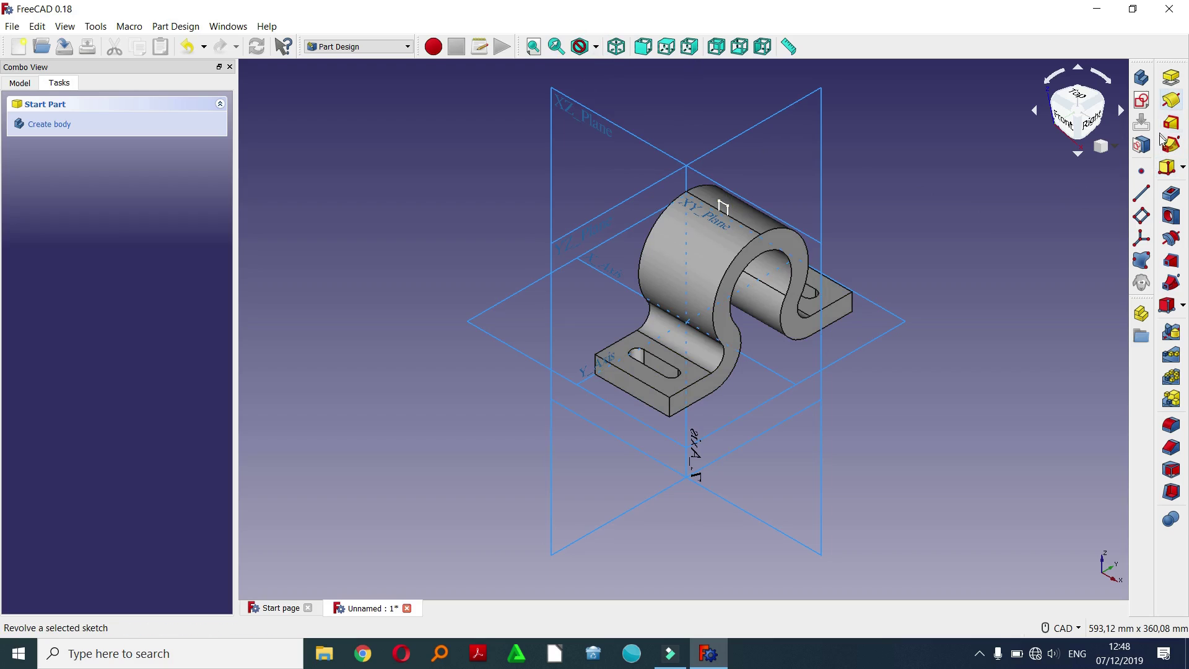
{"action": "left_click", "coordinate": [1170, 197]}
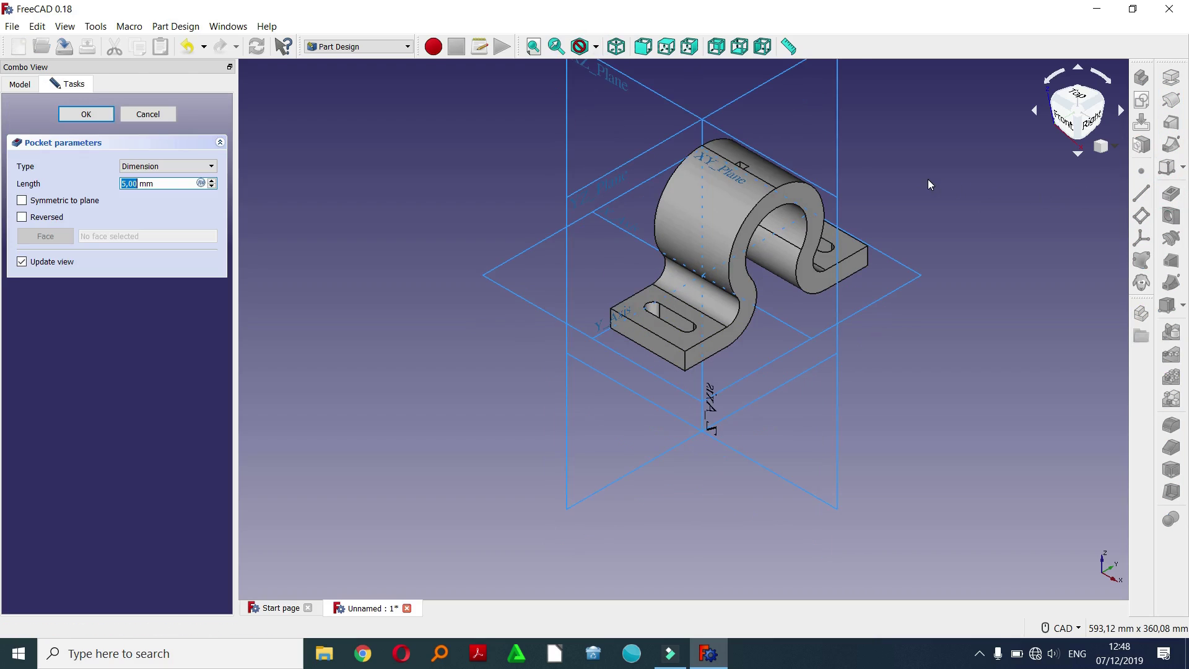
- Make the keyhole pocket symmetric to the sketch plane with a 90 mm length and accept it
{"action": "left_click", "coordinate": [70, 202]}
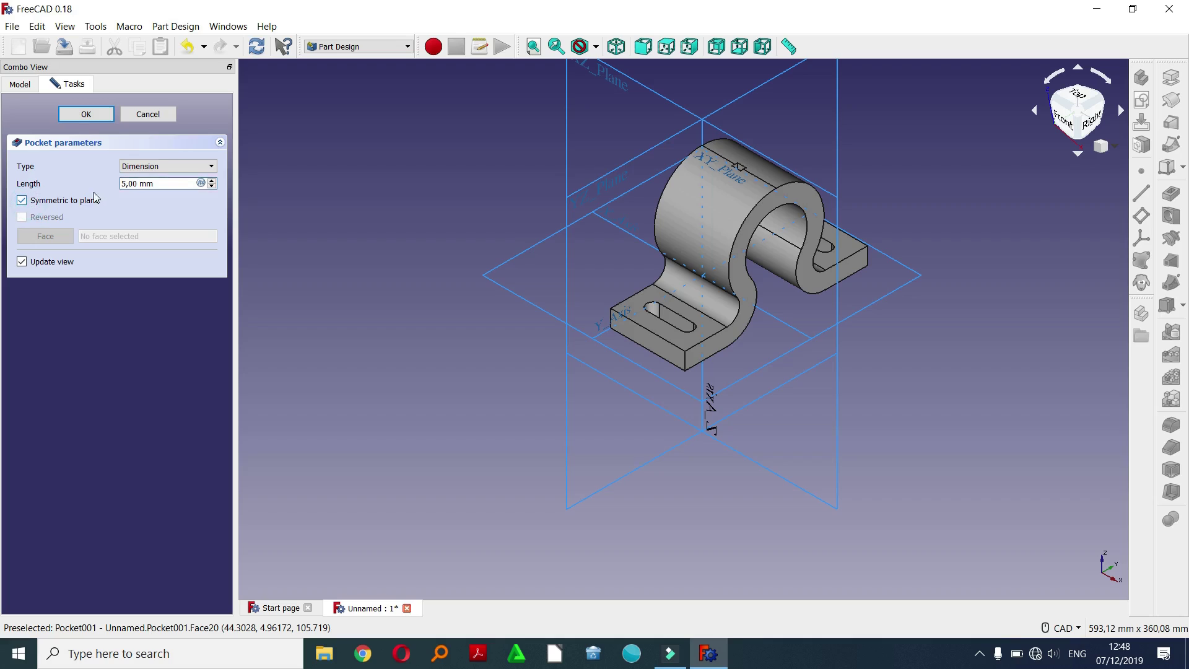
{"action": "triple_click", "coordinate": [164, 185]}
{"action": "type", "text": "0"}
{"action": "double_click", "coordinate": [133, 184]}
{"action": "type", "text": "90"}
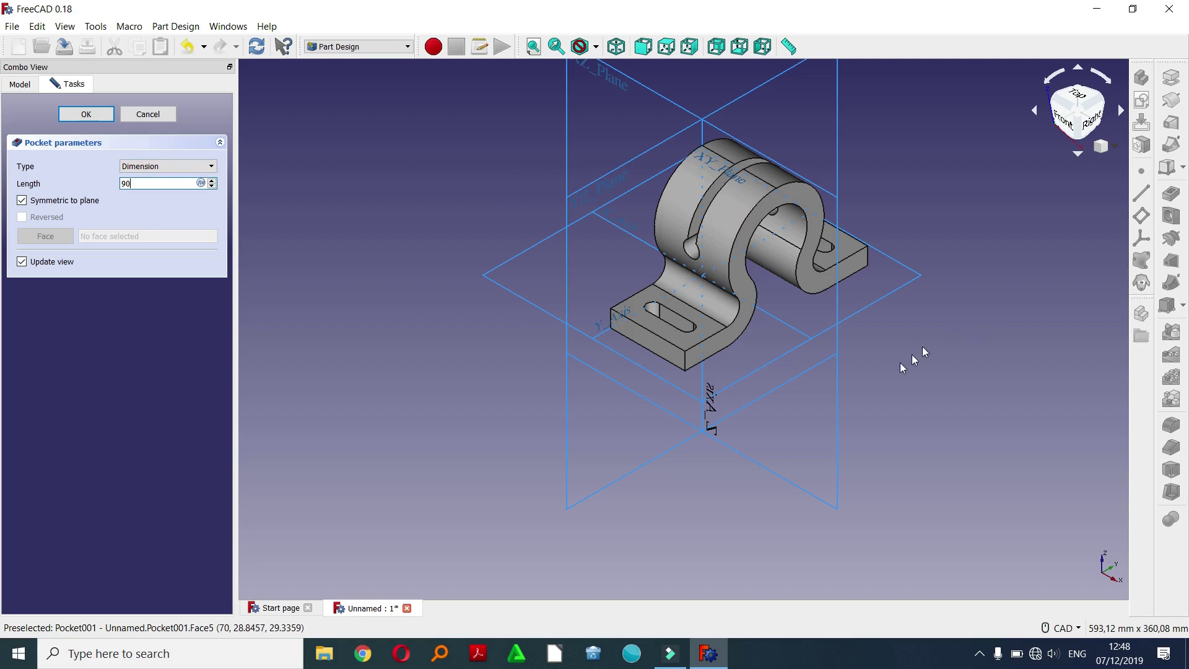
{"action": "mouse_move", "coordinate": [912, 355]}
{"action": "middle_mouse_down"}
{"action": "mouse_move", "coordinate": [875, 368]}
{"action": "mouse_move", "coordinate": [857, 305]}
{"action": "middle_mouse_up"}
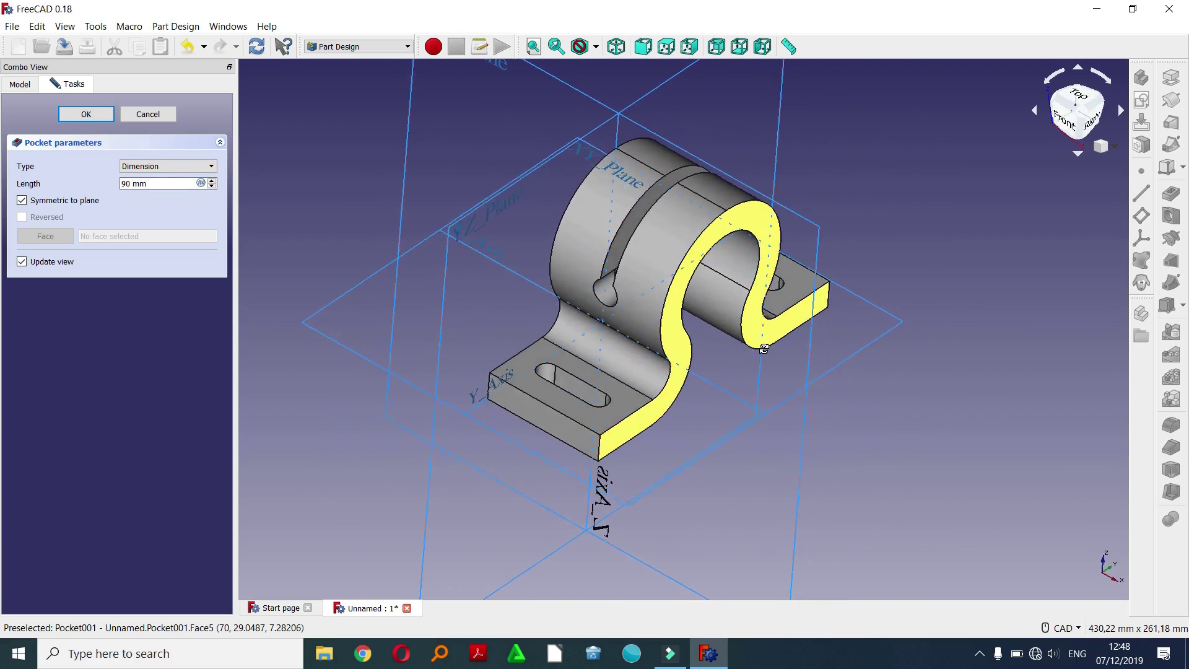
{"action": "middle_click_drag", "start_coordinate": [857, 305], "coordinate": [504, 282]}
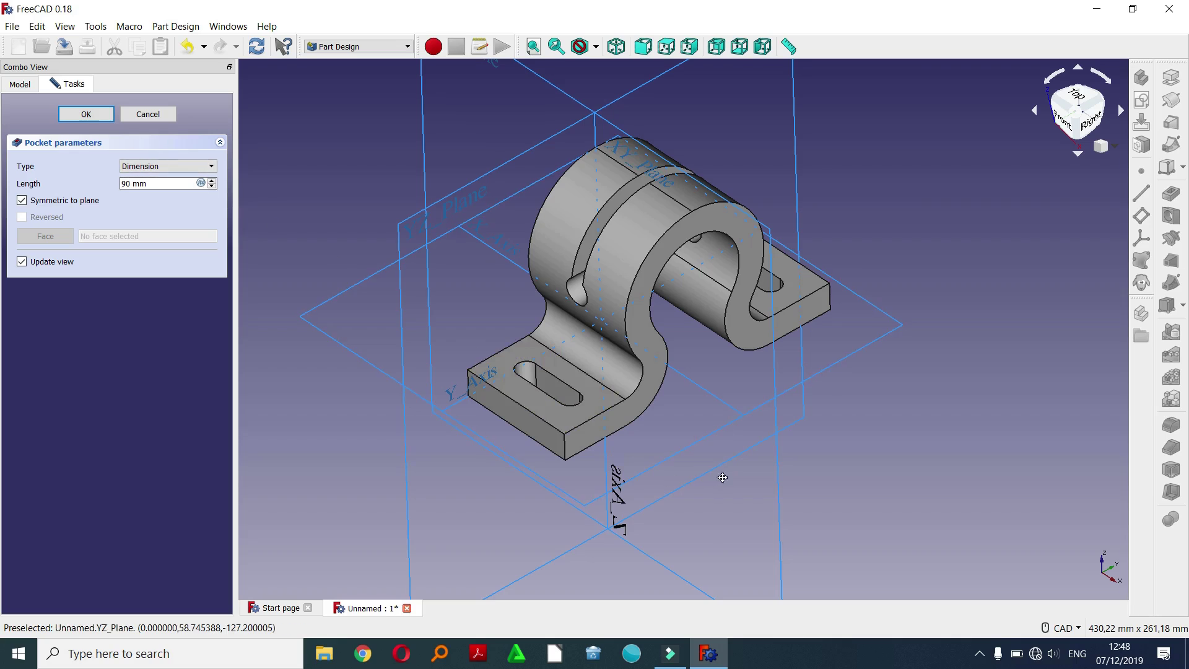
{"action": "mouse_move", "coordinate": [722, 477]}
{"action": "middle_mouse_down"}
{"action": "mouse_move", "coordinate": [751, 452]}
{"action": "mouse_move", "coordinate": [646, 423]}
{"action": "mouse_move", "coordinate": [738, 407]}
{"action": "mouse_move", "coordinate": [715, 358]}
{"action": "mouse_move", "coordinate": [688, 371]}
{"action": "mouse_move", "coordinate": [704, 386]}
{"action": "mouse_move", "coordinate": [650, 358]}
{"action": "mouse_move", "coordinate": [563, 388]}
{"action": "mouse_move", "coordinate": [555, 406]}
{"action": "mouse_move", "coordinate": [774, 427]}
{"action": "mouse_move", "coordinate": [685, 400]}
{"action": "mouse_move", "coordinate": [706, 446]}
{"action": "mouse_move", "coordinate": [743, 478]}
{"action": "mouse_move", "coordinate": [949, 374]}
{"action": "mouse_move", "coordinate": [716, 430]}
{"action": "mouse_move", "coordinate": [783, 433]}
{"action": "mouse_move", "coordinate": [662, 400]}
{"action": "middle_mouse_up"}
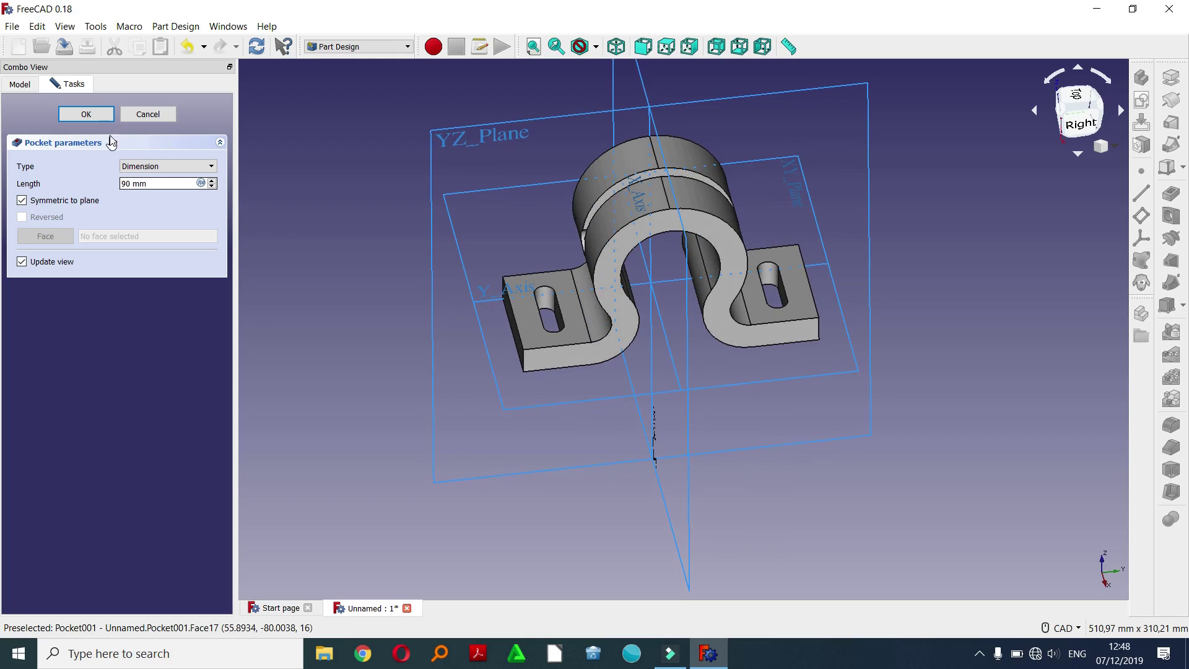
{"action": "left_click", "coordinate": [89, 114]}
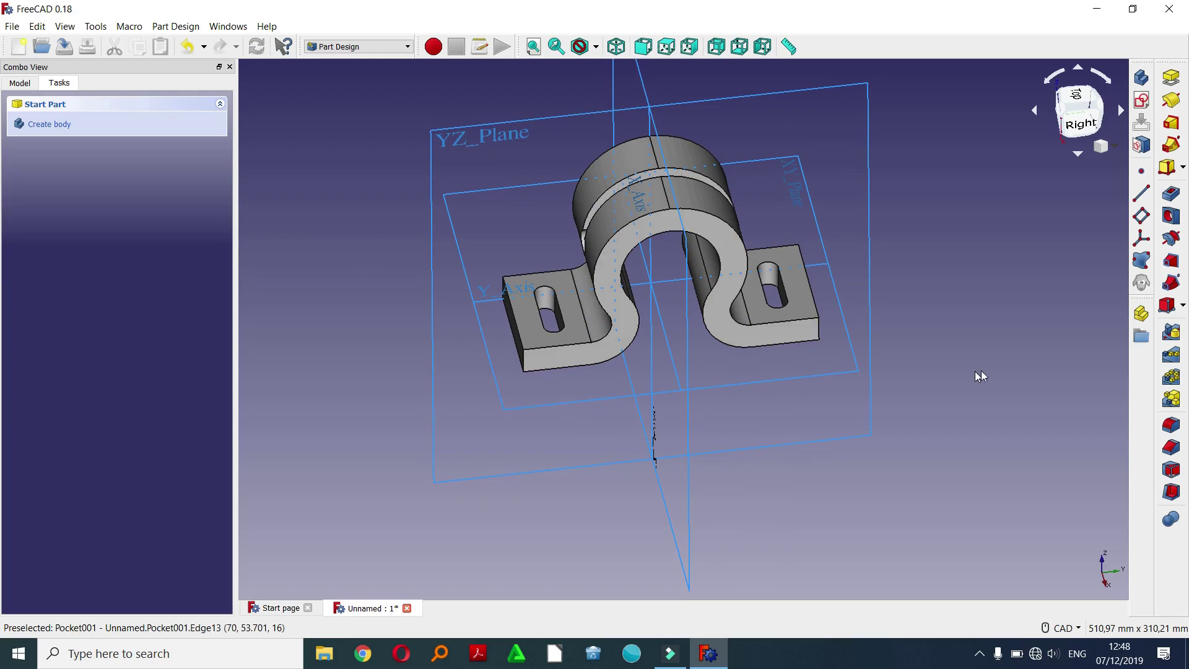
- Hide the body's Origin from the Model tree and view the bracket isometrically
{"action": "left_click", "coordinate": [1012, 378]}
{"action": "left_click", "coordinate": [616, 47]}
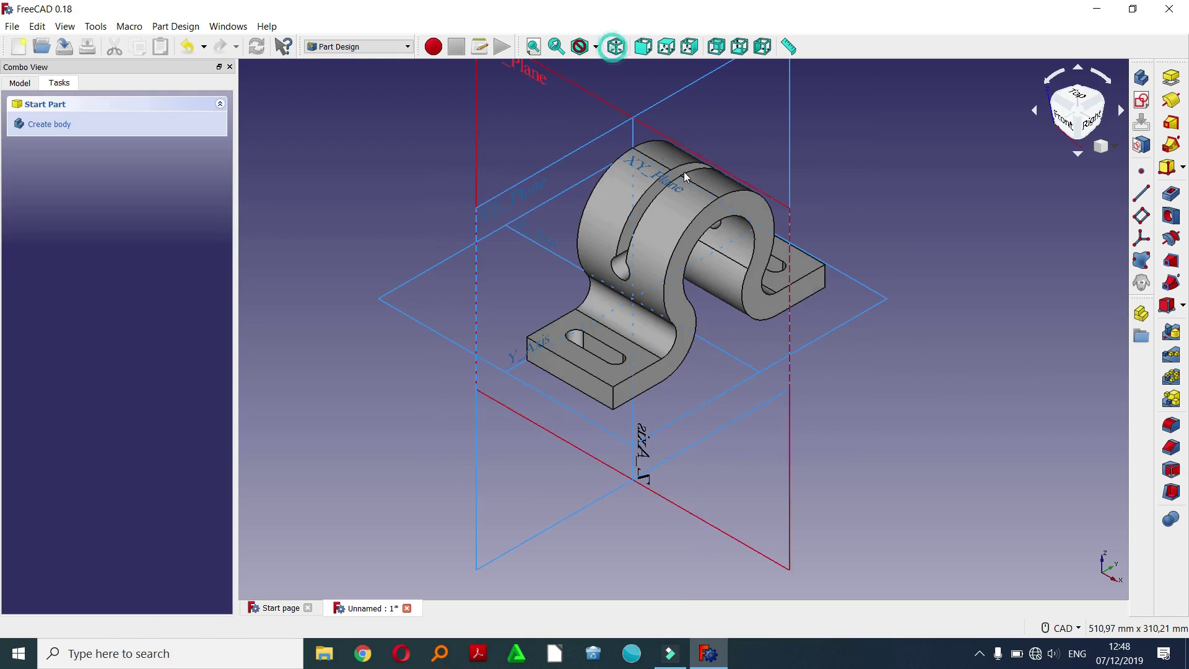
{"action": "left_click", "coordinate": [25, 83]}
{"action": "left_click", "coordinate": [78, 159]}
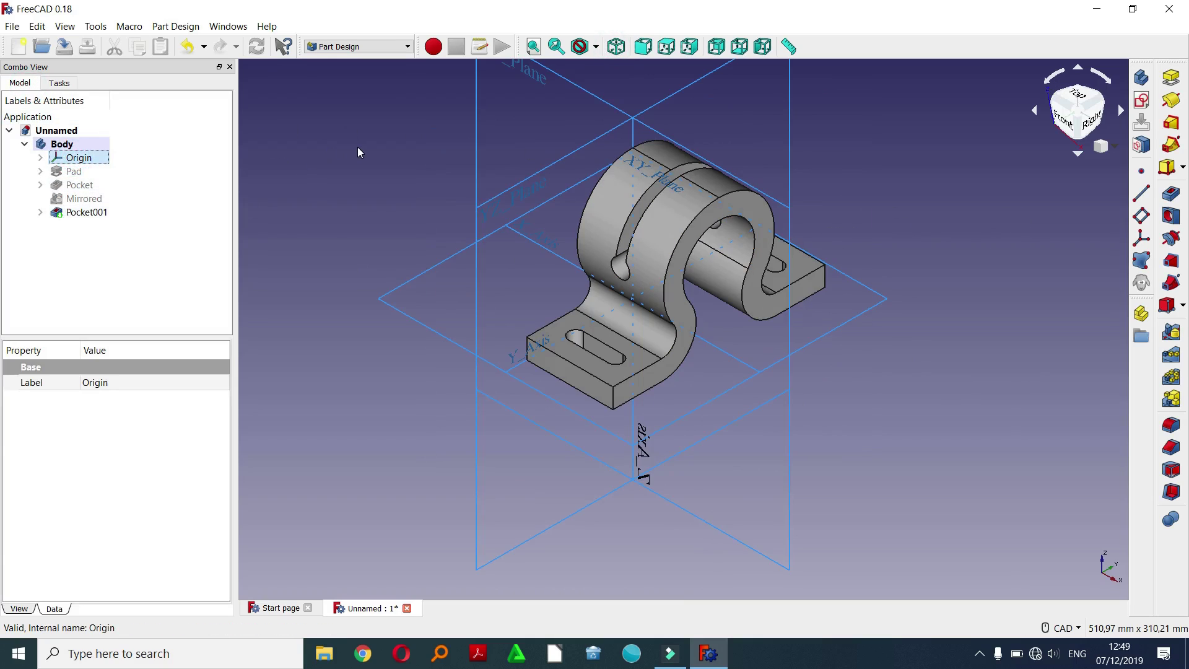
{"action": "key", "text": "space"}
{"action": "mouse_move", "coordinate": [810, 353]}
{"action": "middle_mouse_down"}
{"action": "mouse_move", "coordinate": [791, 428]}
{"action": "mouse_move", "coordinate": [805, 353]}
{"action": "mouse_move", "coordinate": [743, 385]}
{"action": "mouse_move", "coordinate": [796, 284]}
{"action": "mouse_move", "coordinate": [761, 207]}
{"action": "middle_mouse_up"}
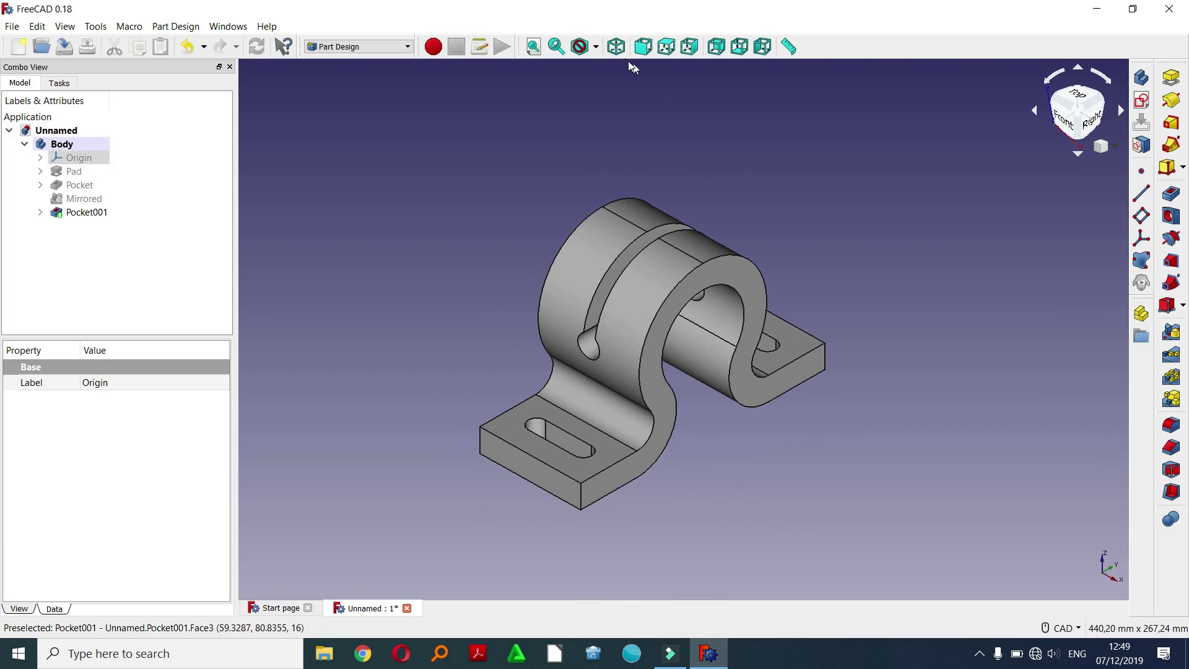
{"action": "left_click", "coordinate": [616, 46]}
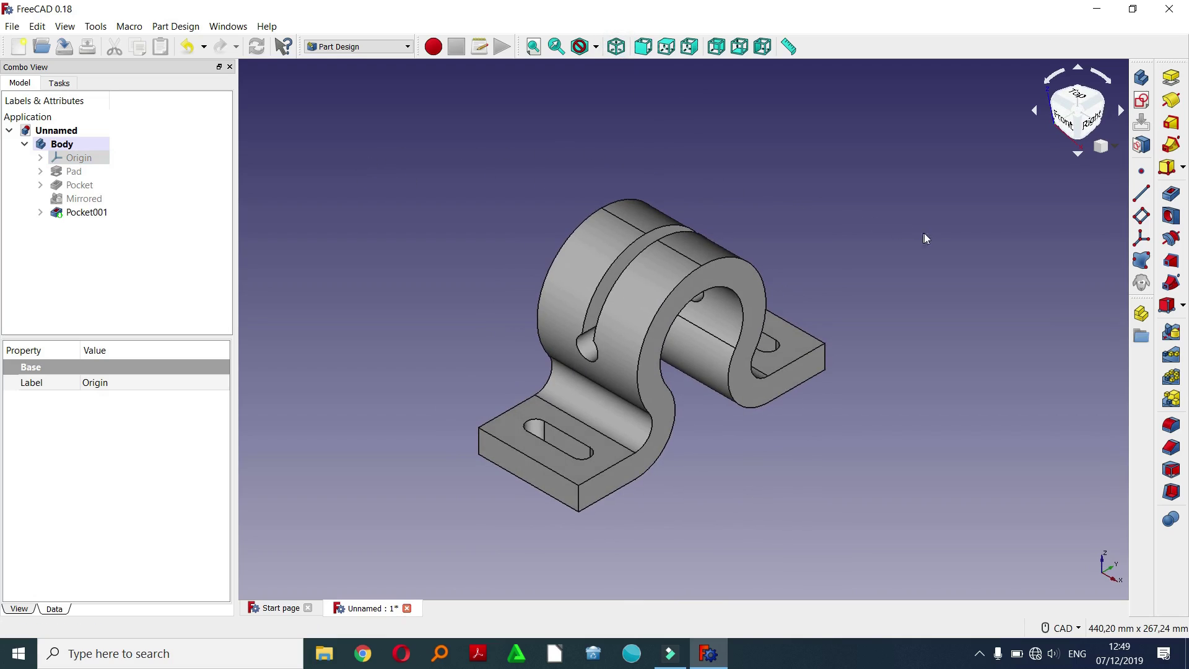
- Add a datum plane attached to the bracket's bottom face (Face15)
{"action": "left_click", "coordinate": [1141, 216]}
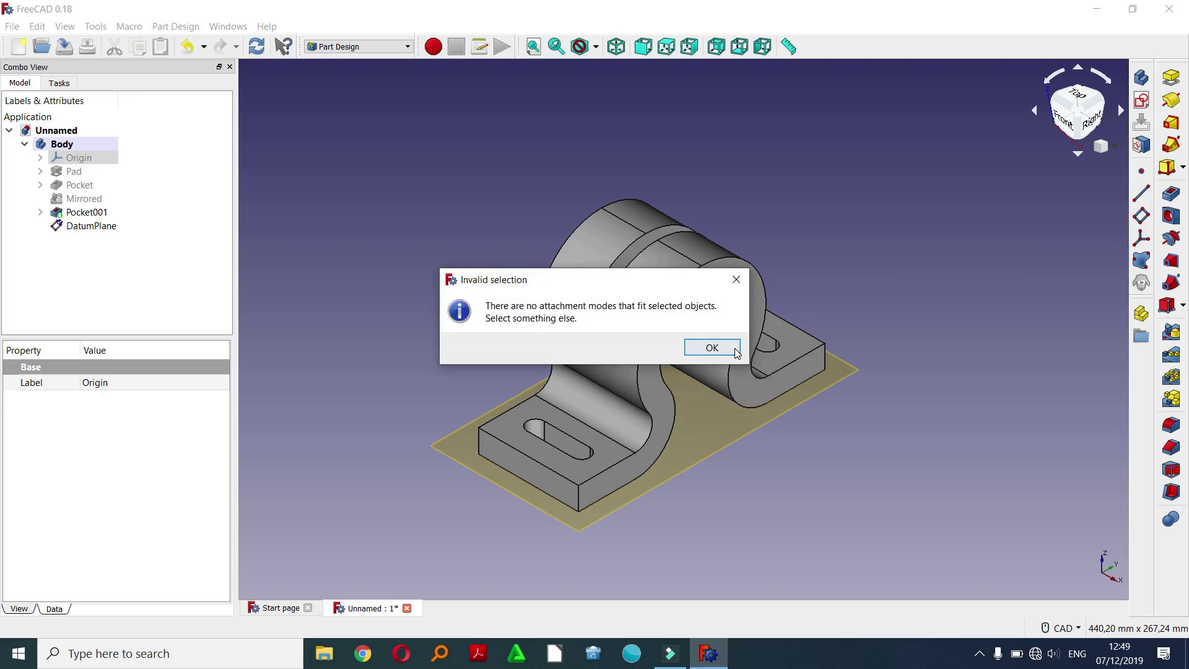
{"action": "left_click", "coordinate": [712, 347]}
{"action": "mouse_move", "coordinate": [770, 398]}
{"action": "middle_mouse_down"}
{"action": "mouse_move", "coordinate": [807, 321]}
{"action": "mouse_move", "coordinate": [854, 481]}
{"action": "middle_mouse_up"}
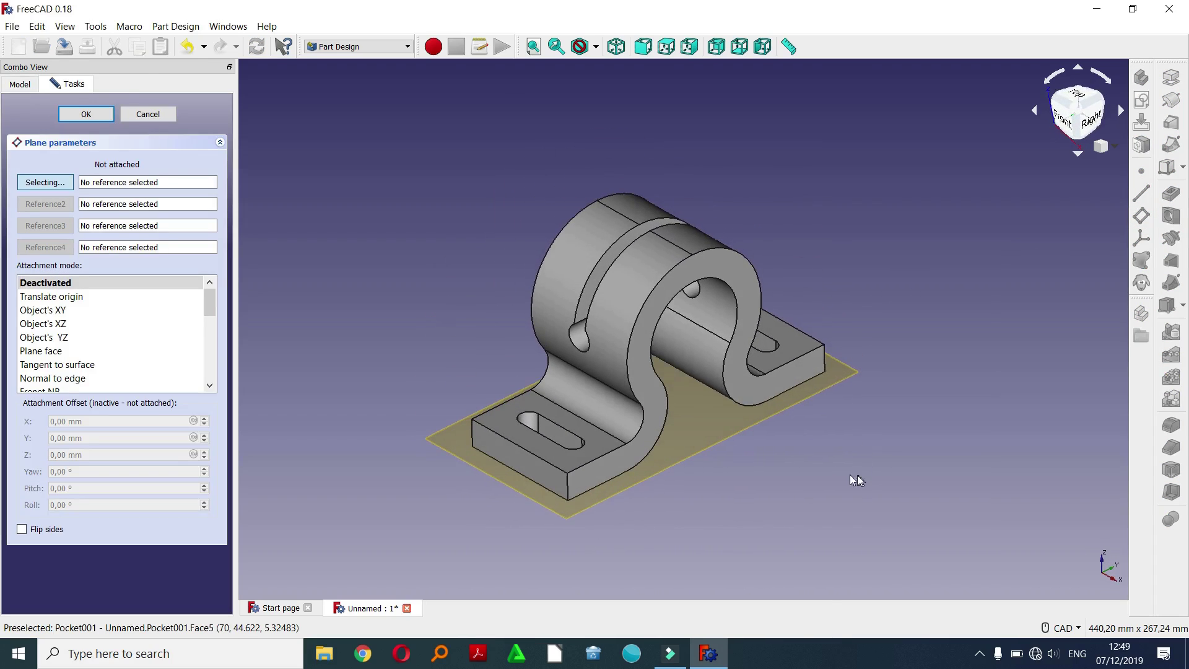
{"action": "left_click", "coordinate": [45, 182]}
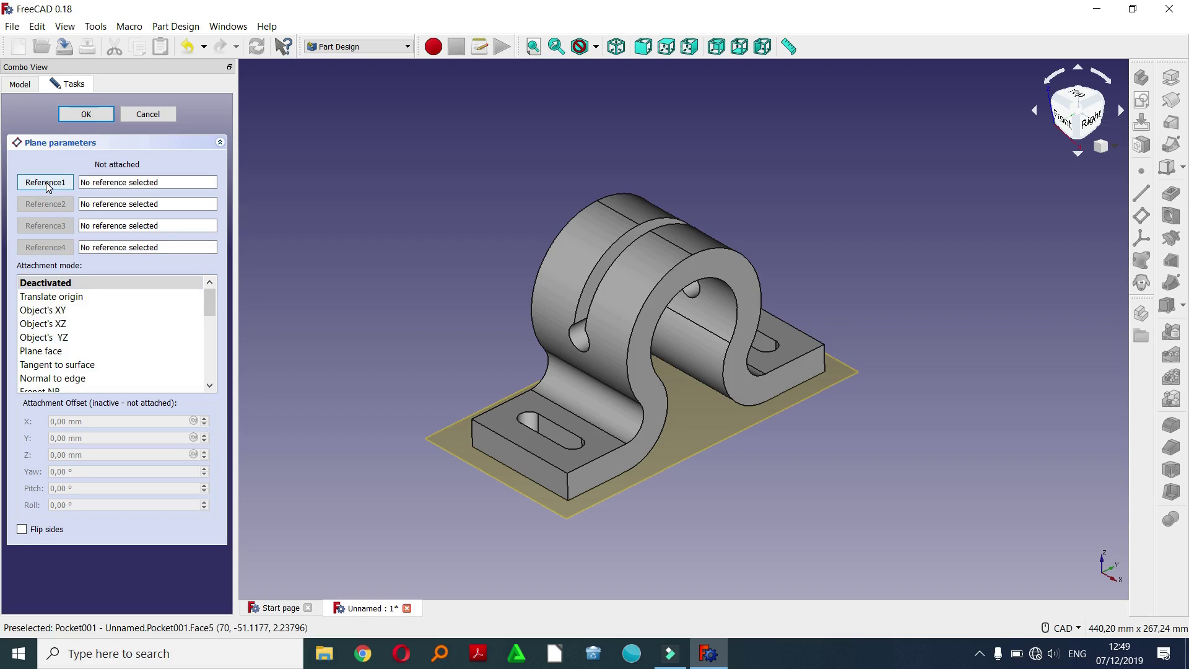
{"action": "left_click", "coordinate": [47, 184]}
{"action": "middle_click_drag", "start_coordinate": [644, 504], "coordinate": [664, 340]}
{"action": "scroll", "coordinate": [619, 316], "scroll_direction": "up", "scroll_amount": 3}
{"action": "scroll", "coordinate": [576, 294], "scroll_direction": "up", "scroll_amount": 2}
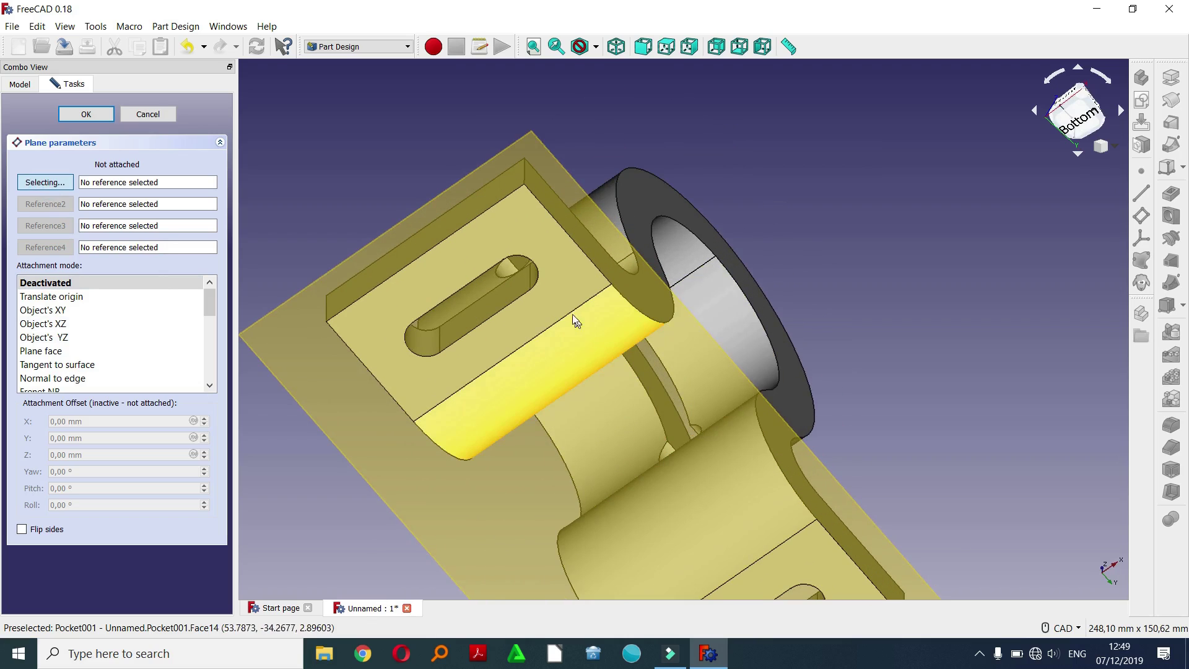
{"action": "left_click", "coordinate": [567, 288]}
- Offset the datum plane -106 mm in Z and confirm it
{"action": "mouse_move", "coordinate": [726, 336]}
{"action": "middle_mouse_down"}
{"action": "mouse_move", "coordinate": [671, 392]}
{"action": "mouse_move", "coordinate": [680, 497]}
{"action": "mouse_move", "coordinate": [704, 464]}
{"action": "middle_mouse_up"}
{"action": "scroll", "coordinate": [681, 371], "scroll_direction": "down", "scroll_amount": 2}
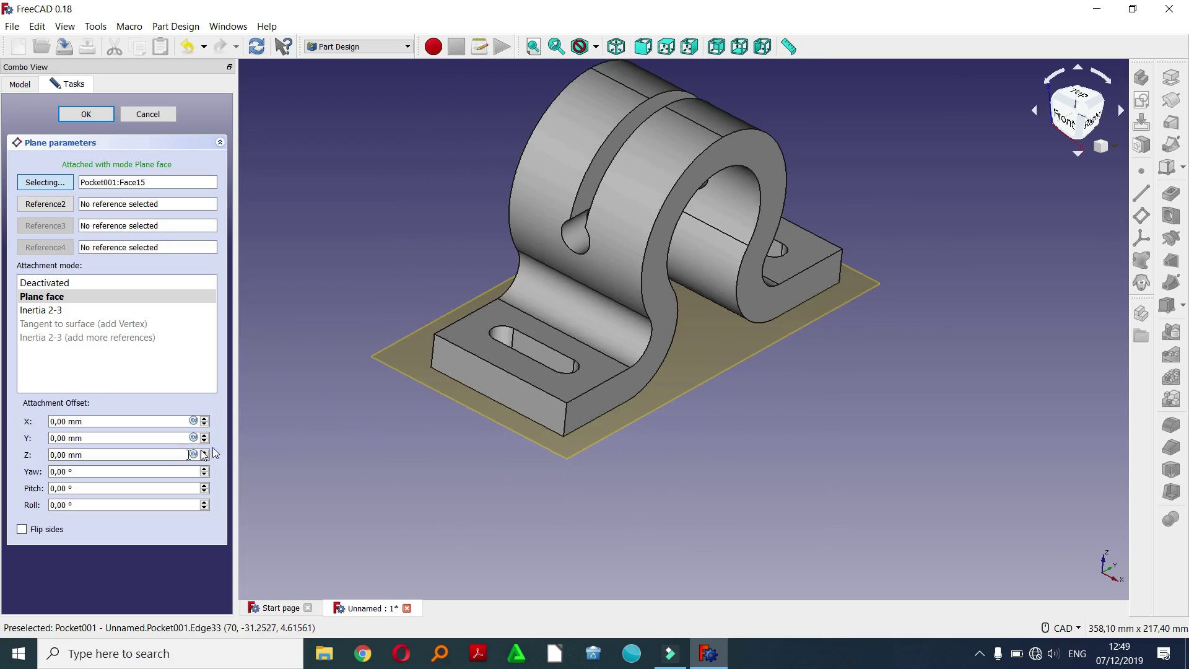
{"action": "left_click_drag", "start_coordinate": [87, 454], "coordinate": [50, 464]}
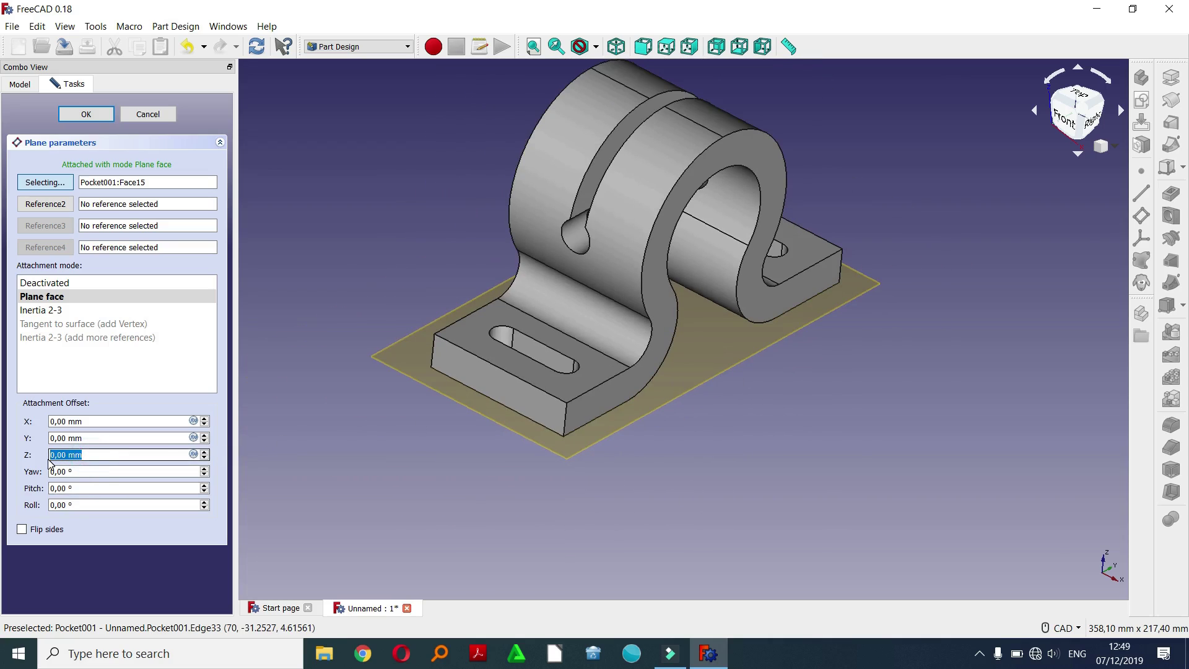
{"action": "type", "text": "106"}
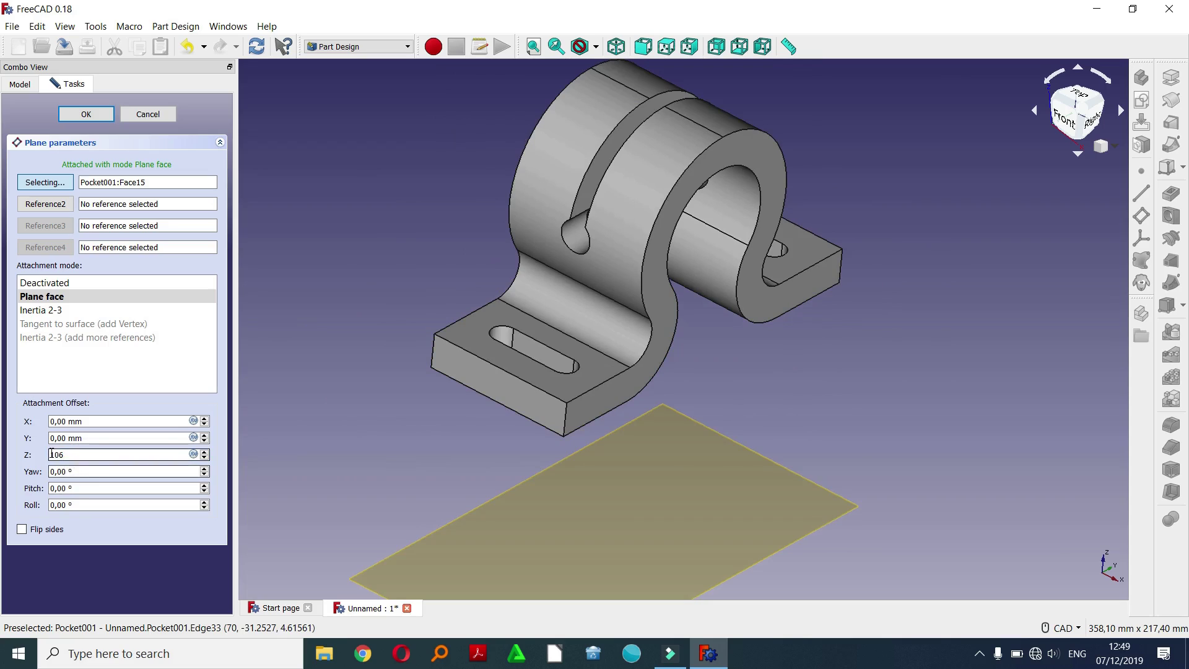
{"action": "left_click", "coordinate": [51, 459]}
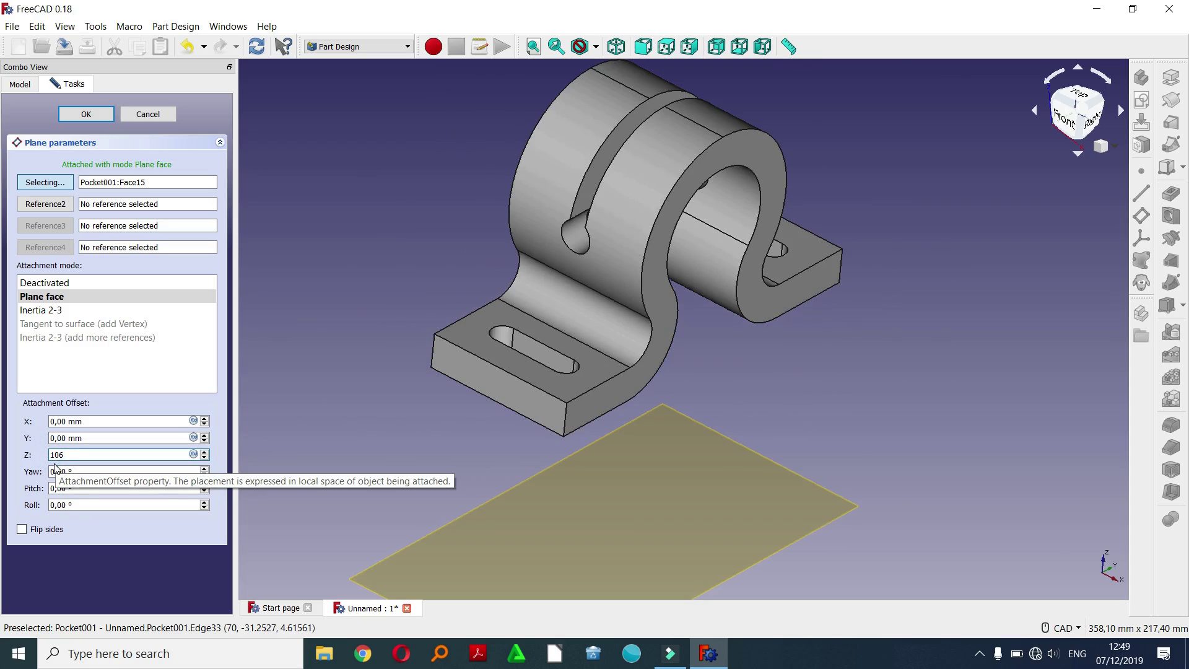
{"action": "type", "text": "-"}
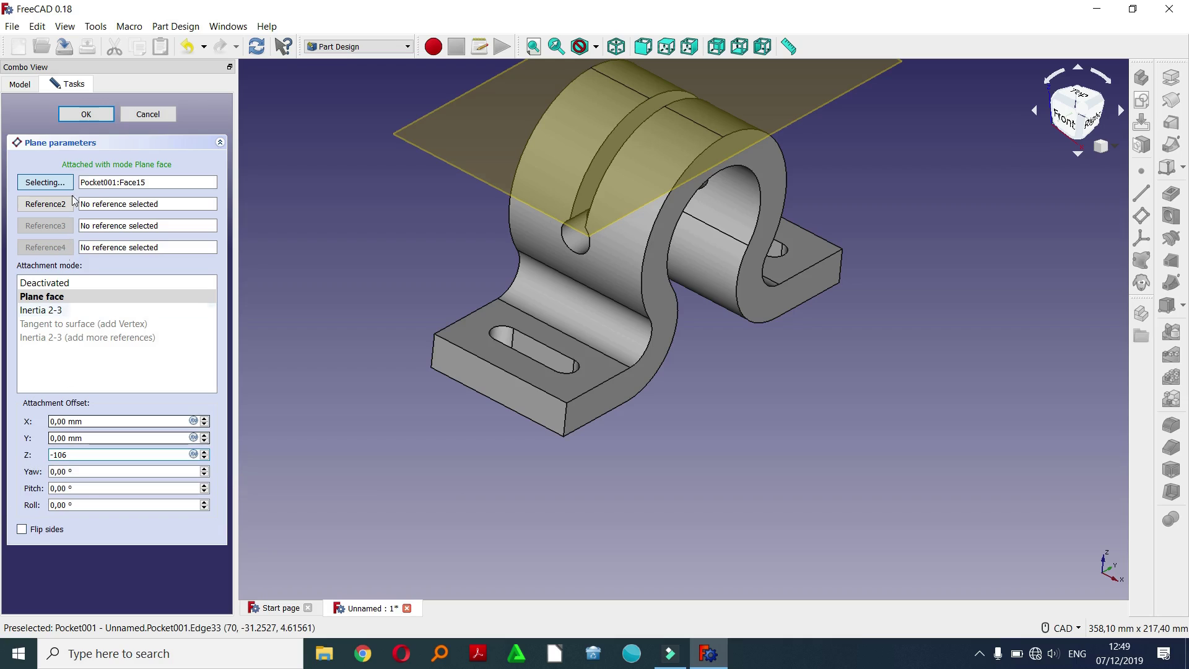
{"action": "scroll", "coordinate": [805, 433], "scroll_direction": "down", "scroll_amount": 1}
{"action": "scroll", "coordinate": [811, 501], "scroll_direction": "down", "scroll_amount": 1}
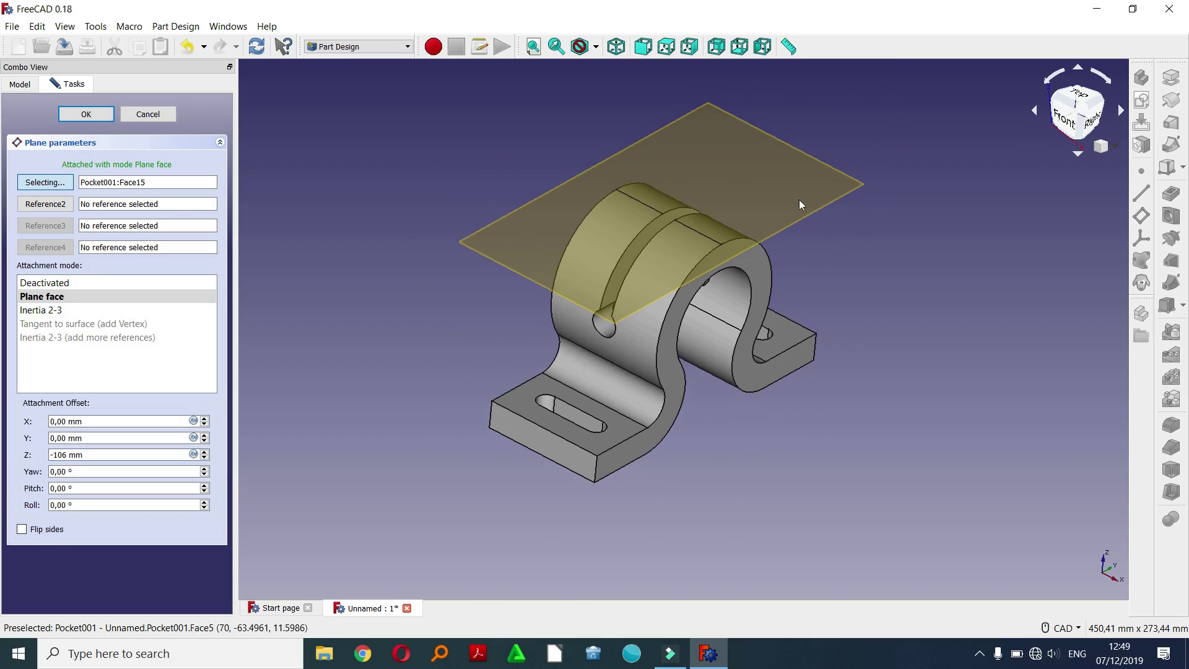
{"action": "left_click", "coordinate": [615, 47]}
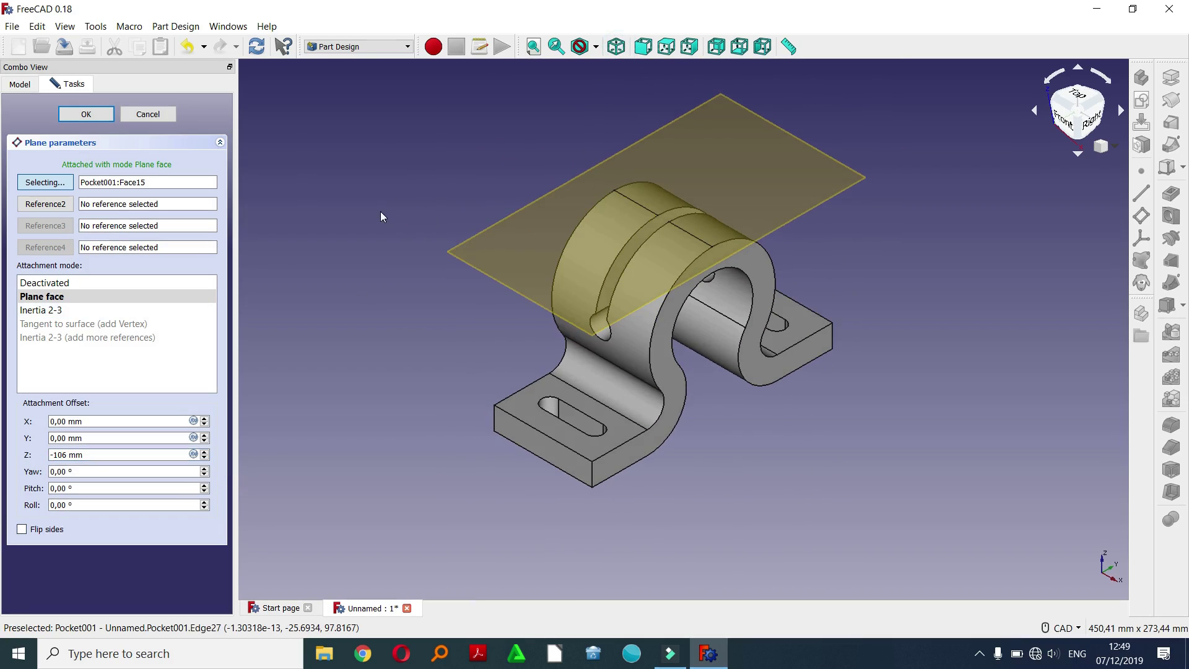
{"action": "left_click", "coordinate": [86, 114]}
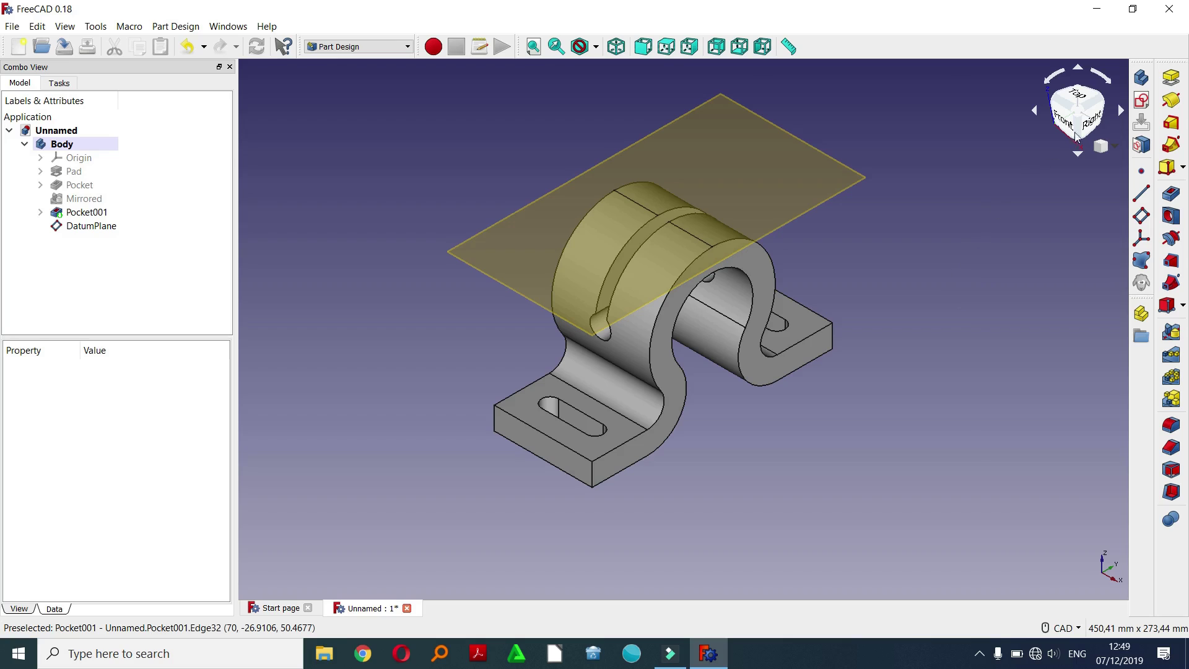
- Start a new sketch on the DatumPlane and view it from the top
{"action": "left_click", "coordinate": [810, 180]}
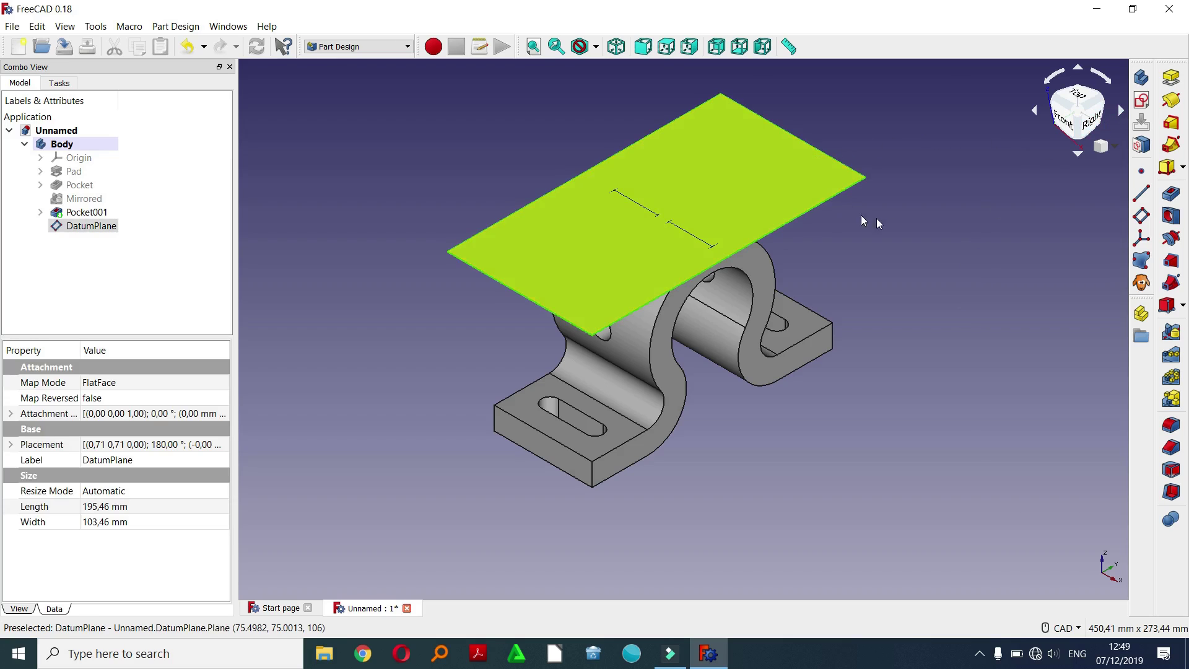
{"action": "left_click", "coordinate": [1140, 121]}
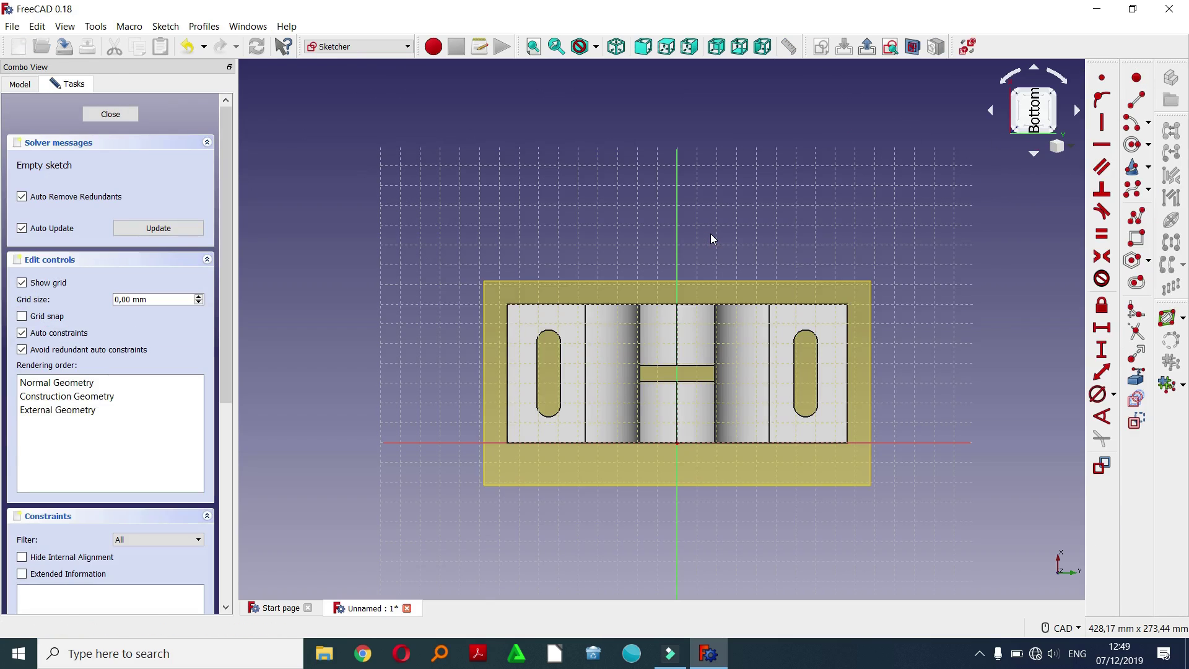
{"action": "mouse_move", "coordinate": [695, 263]}
{"action": "middle_mouse_down"}
{"action": "mouse_move", "coordinate": [662, 355]}
{"action": "mouse_move", "coordinate": [665, 228]}
{"action": "middle_mouse_up"}
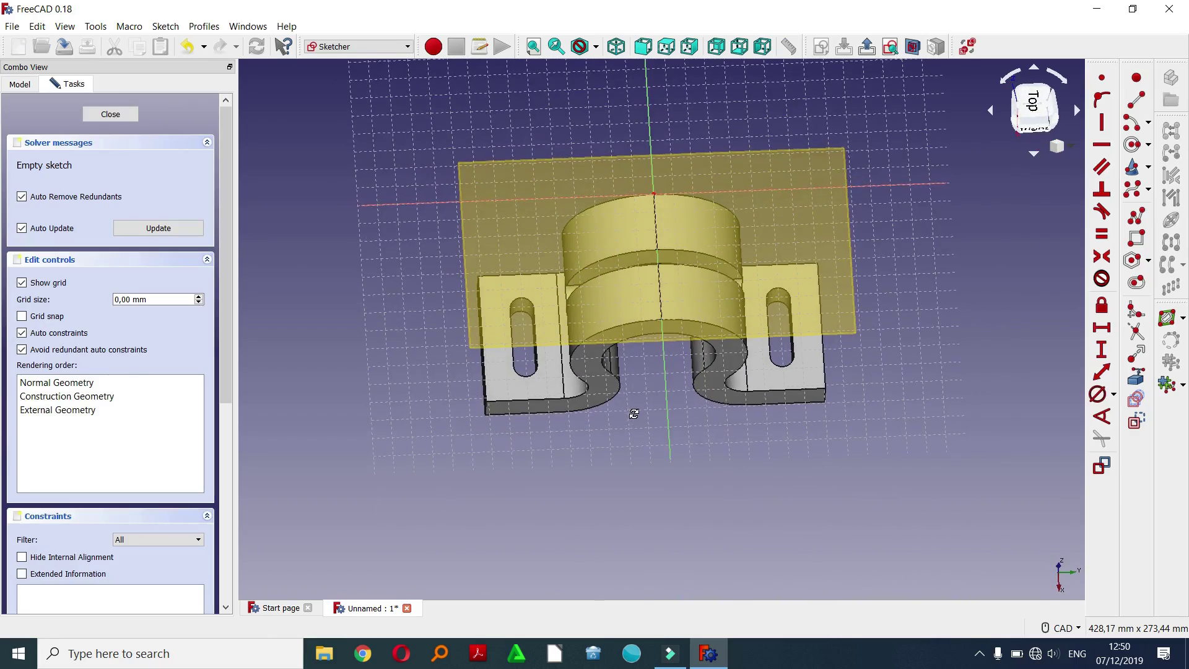
{"action": "left_click", "coordinate": [666, 48]}
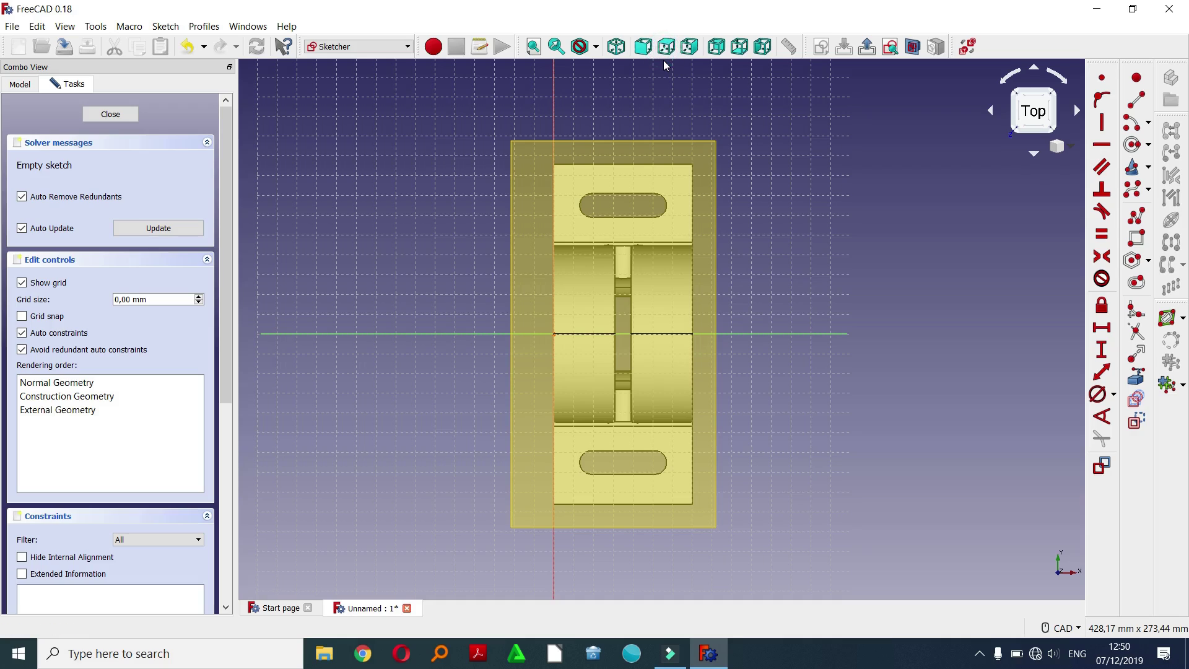
{"action": "left_click", "coordinate": [739, 49]}
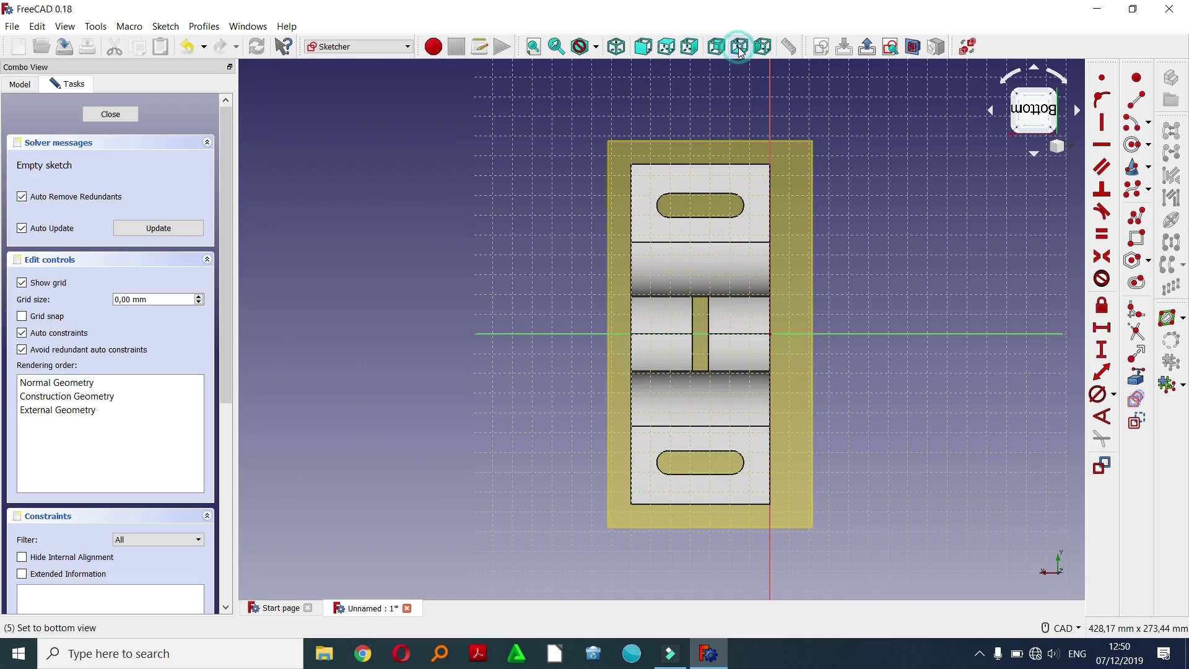
{"action": "left_click", "coordinate": [667, 49]}
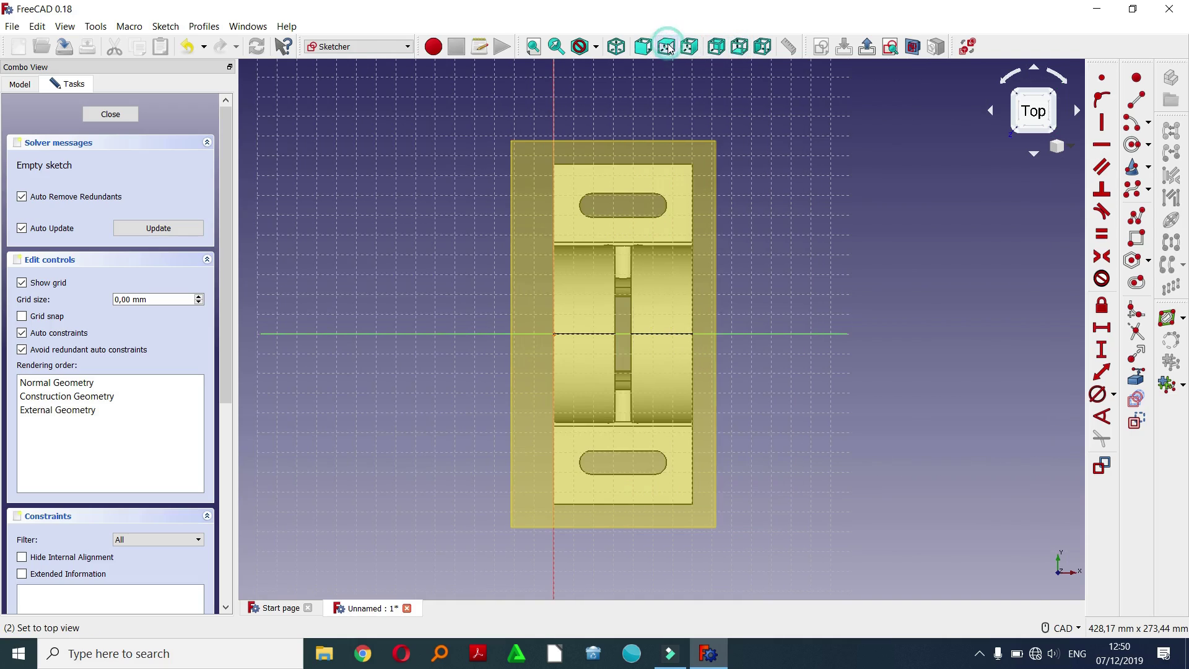
{"action": "scroll", "coordinate": [581, 317], "scroll_direction": "up", "scroll_amount": 2}
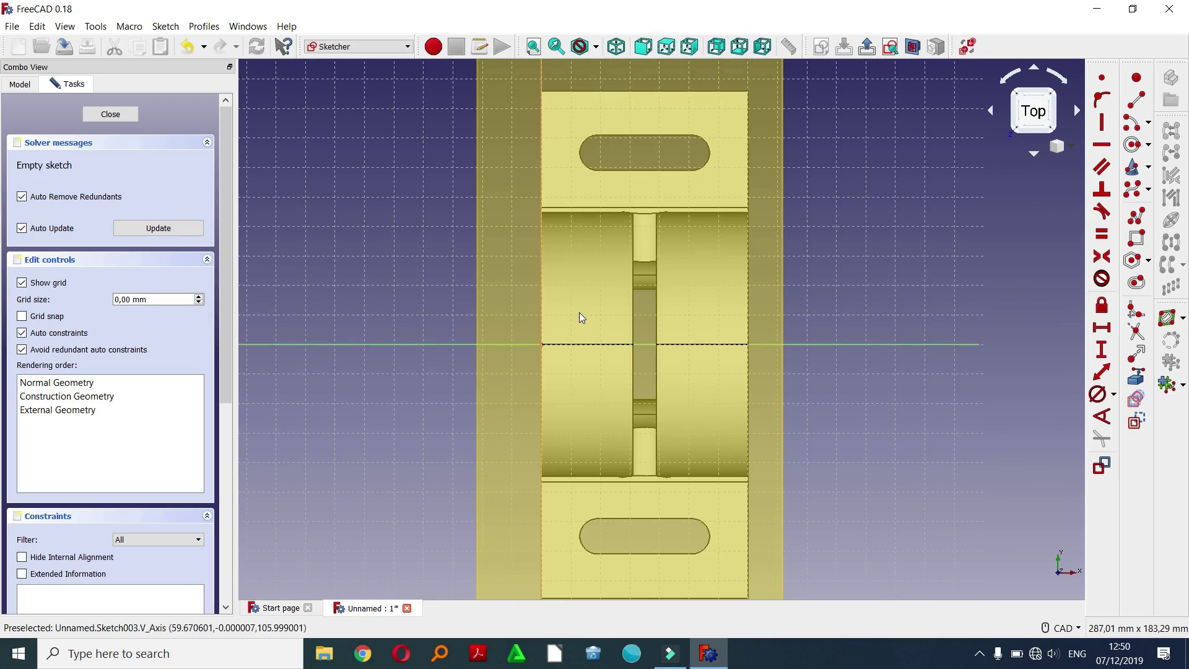
{"action": "scroll", "coordinate": [635, 336], "scroll_direction": "up", "scroll_amount": 2}
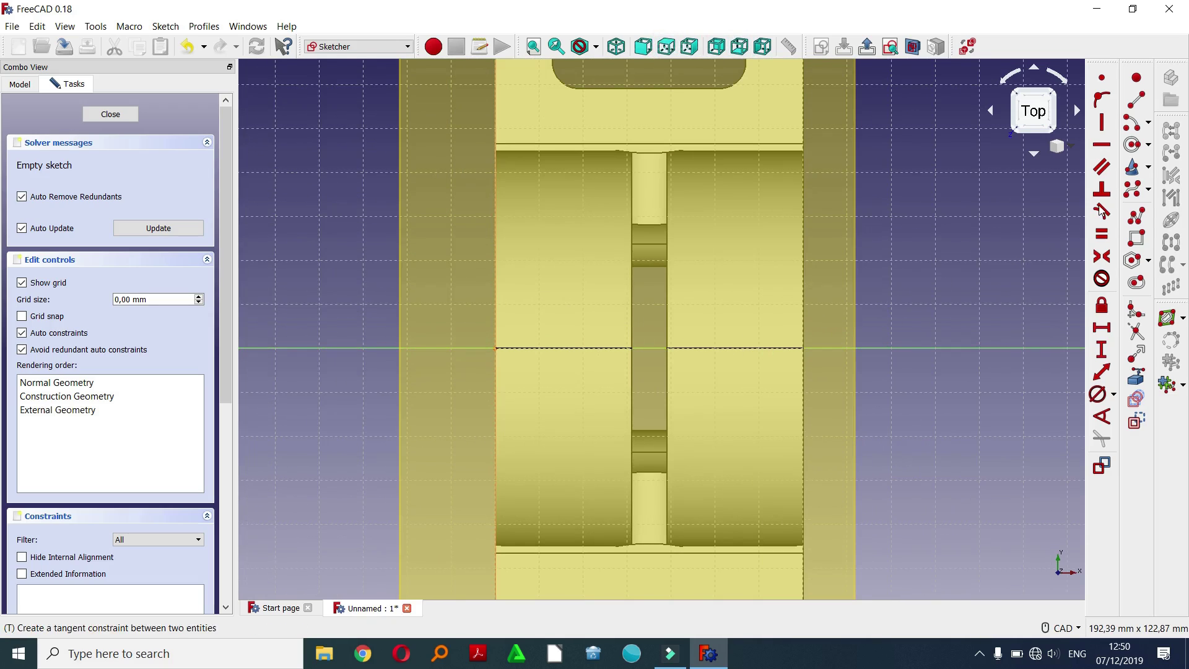
- Draw a circle at the origin, pin its centre to the horizontal axis, and switch to wireframe
{"action": "left_click", "coordinate": [1132, 144]}
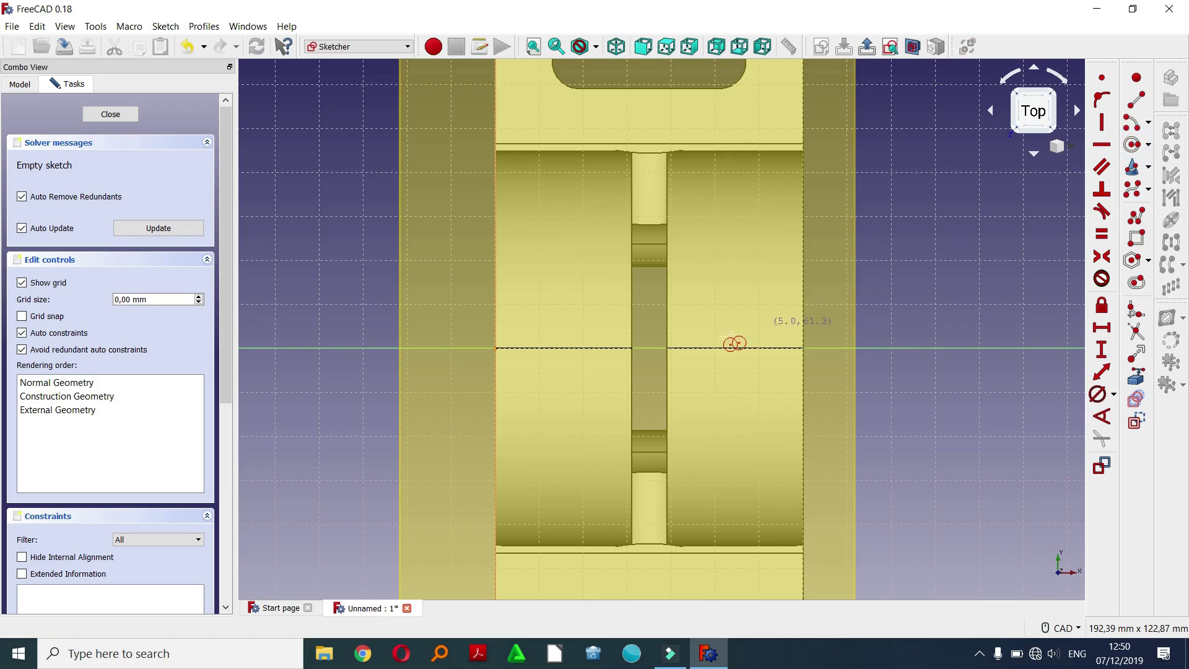
{"action": "left_click", "coordinate": [651, 340]}
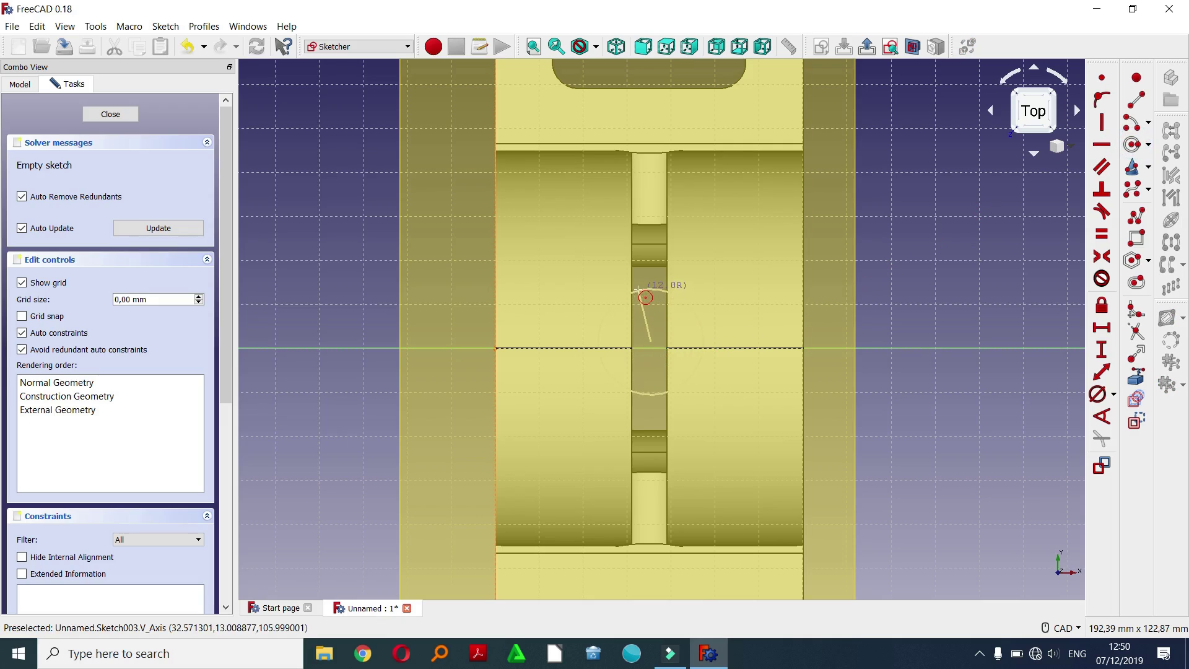
{"action": "left_click", "coordinate": [639, 288]}
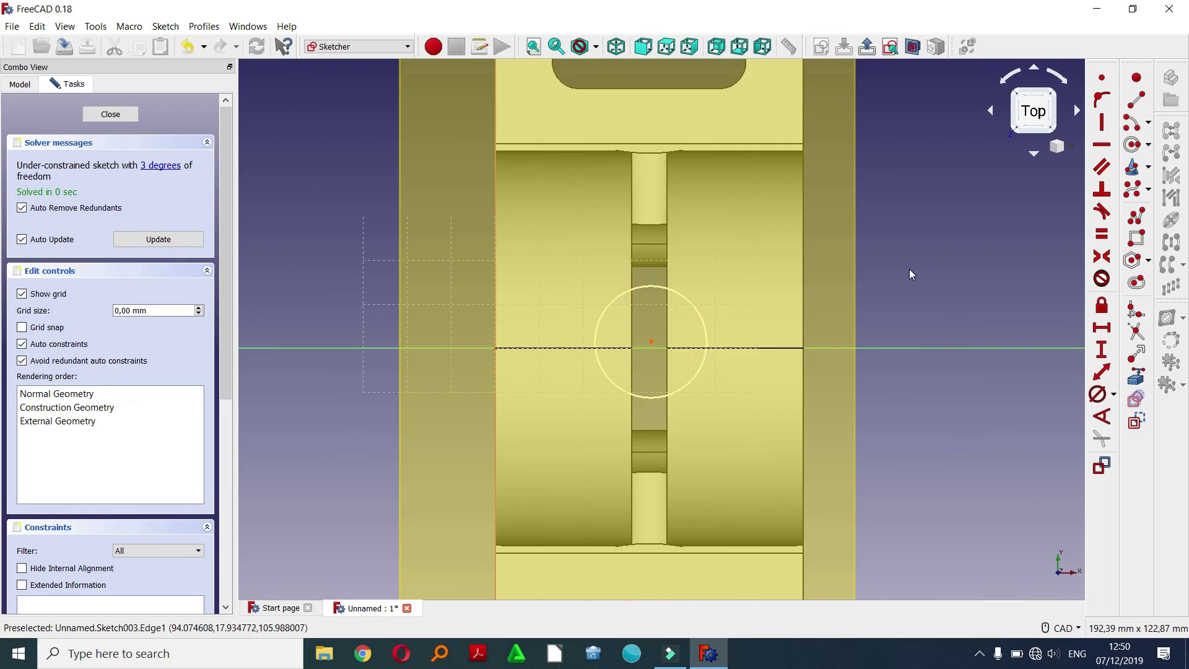
{"action": "left_click", "coordinate": [652, 341]}
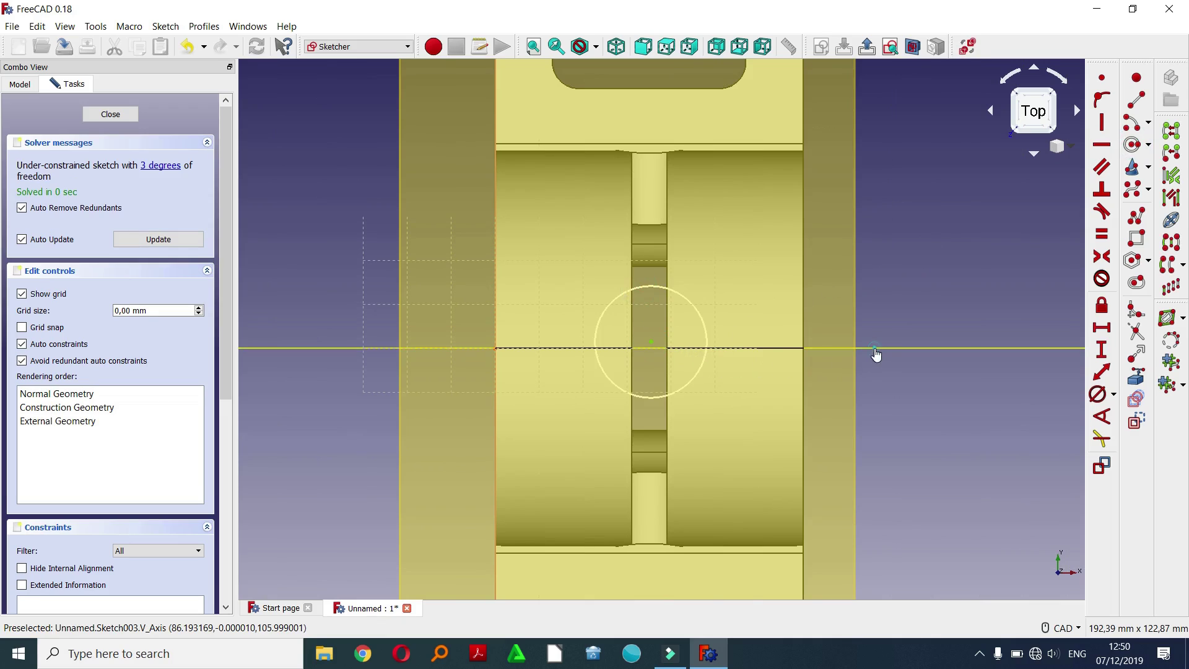
{"action": "left_click", "coordinate": [1077, 347]}
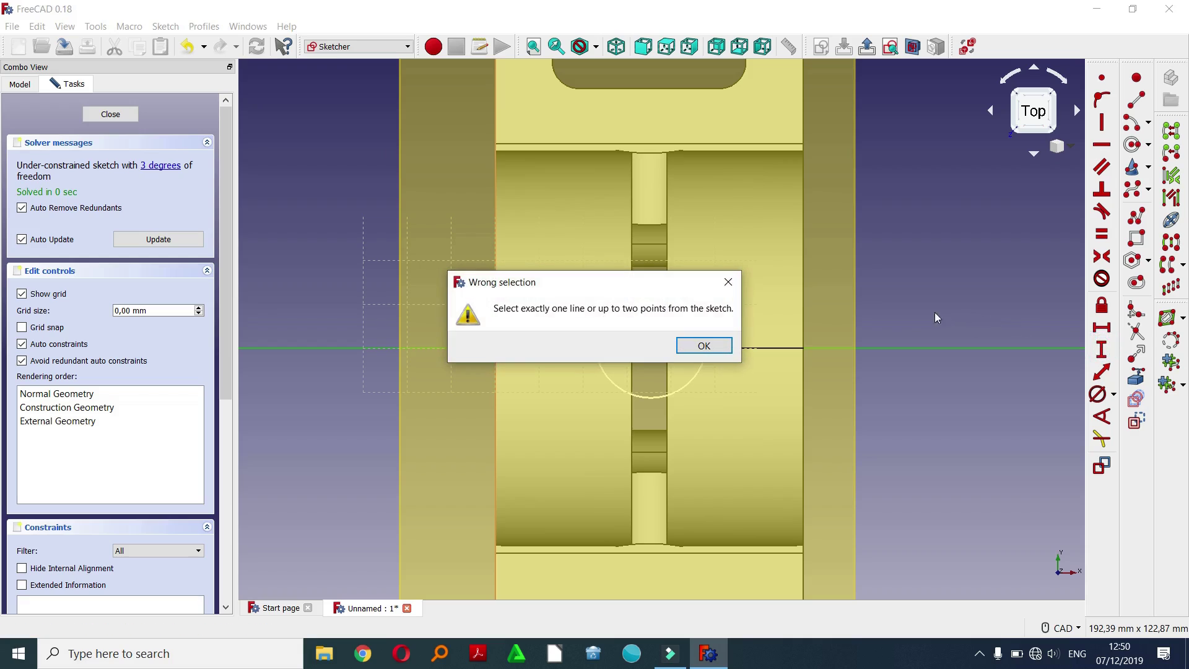
{"action": "left_click", "coordinate": [721, 345]}
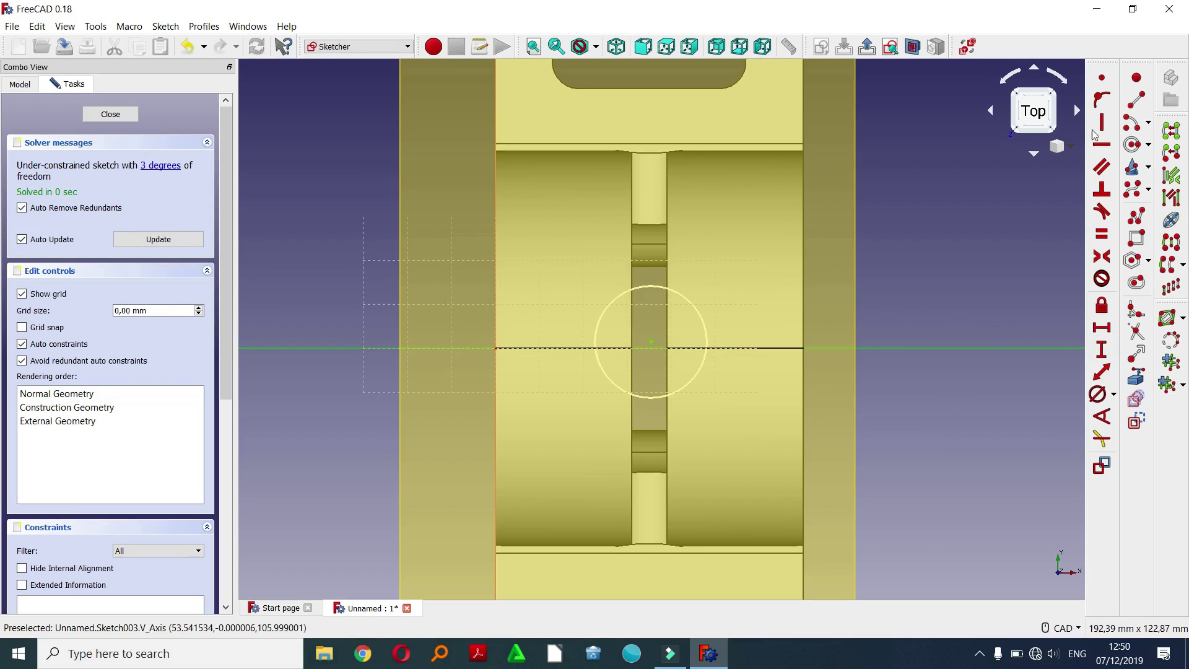
{"action": "left_click", "coordinate": [1099, 101]}
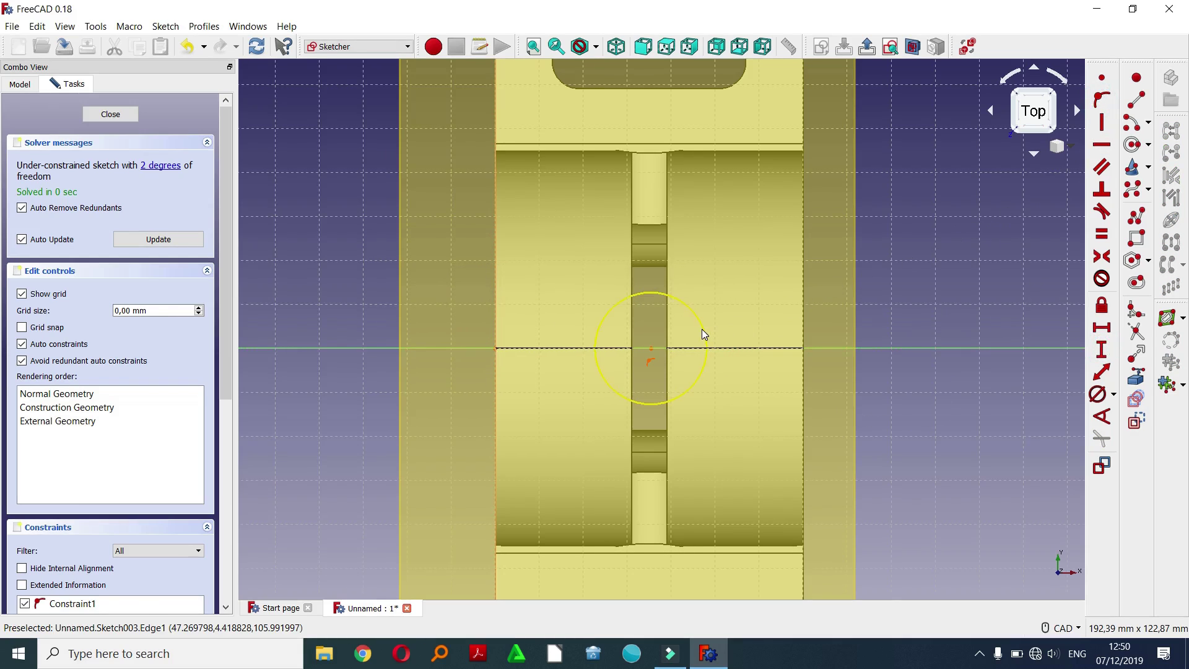
{"action": "left_click", "coordinate": [595, 47]}
{"action": "left_click", "coordinate": [599, 114]}
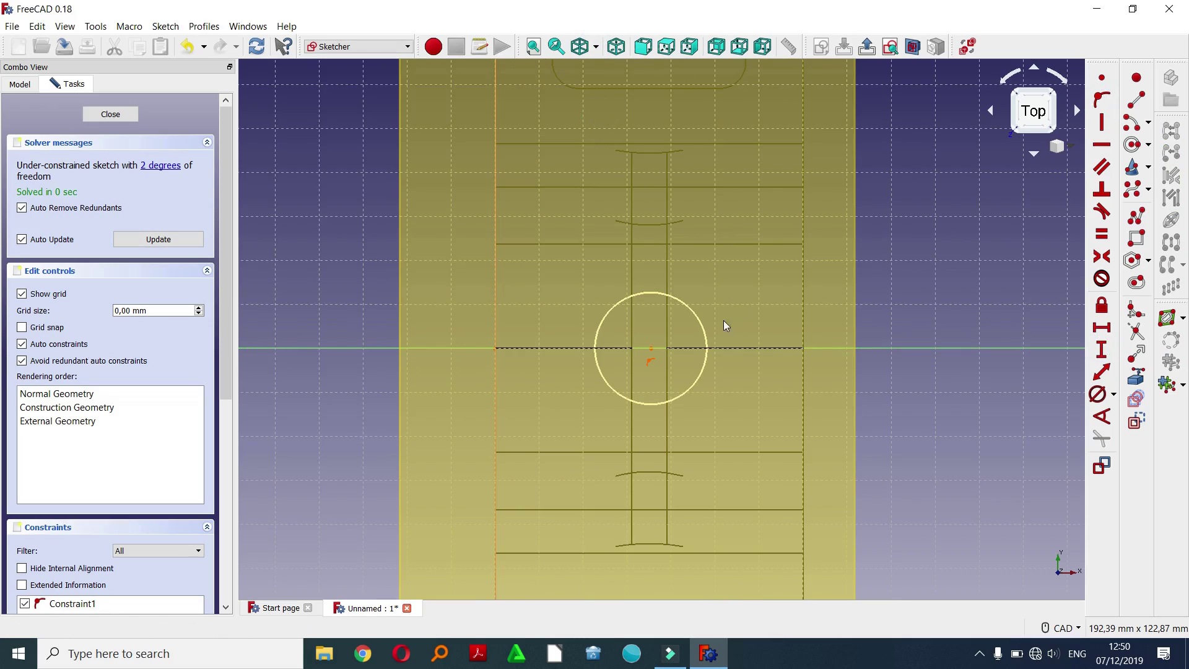
{"action": "left_click", "coordinate": [699, 326]}
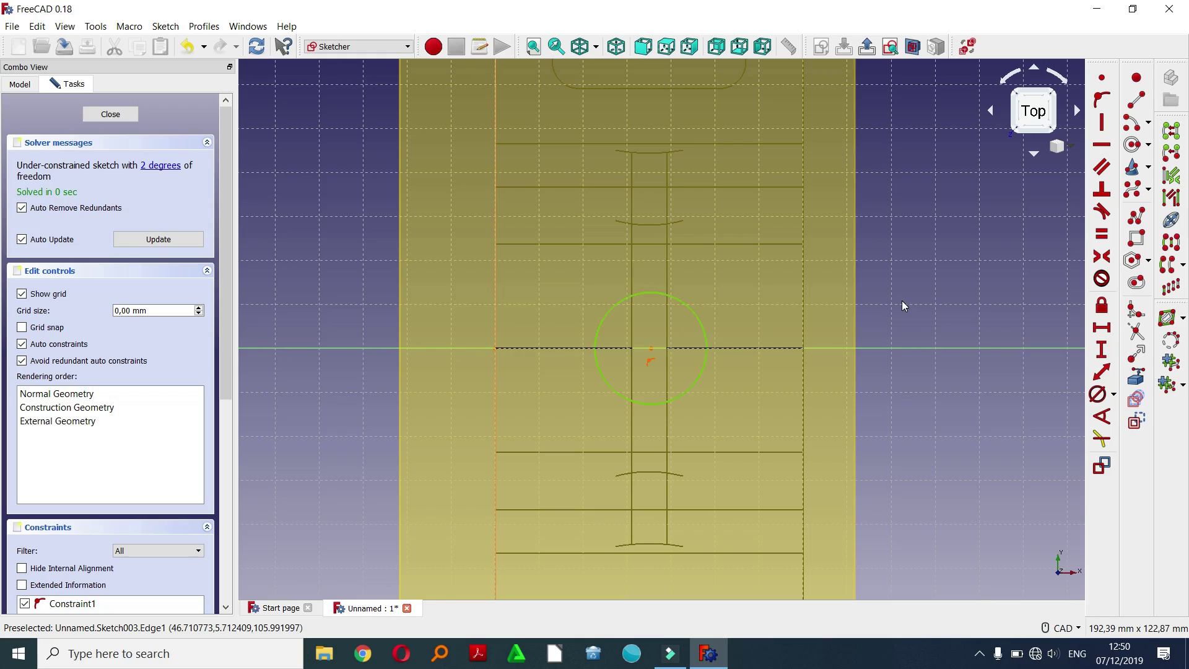
- Add a 28 mm radius constraint to the sketch circle
{"action": "left_click", "coordinate": [1114, 400]}
{"action": "left_click", "coordinate": [997, 393]}
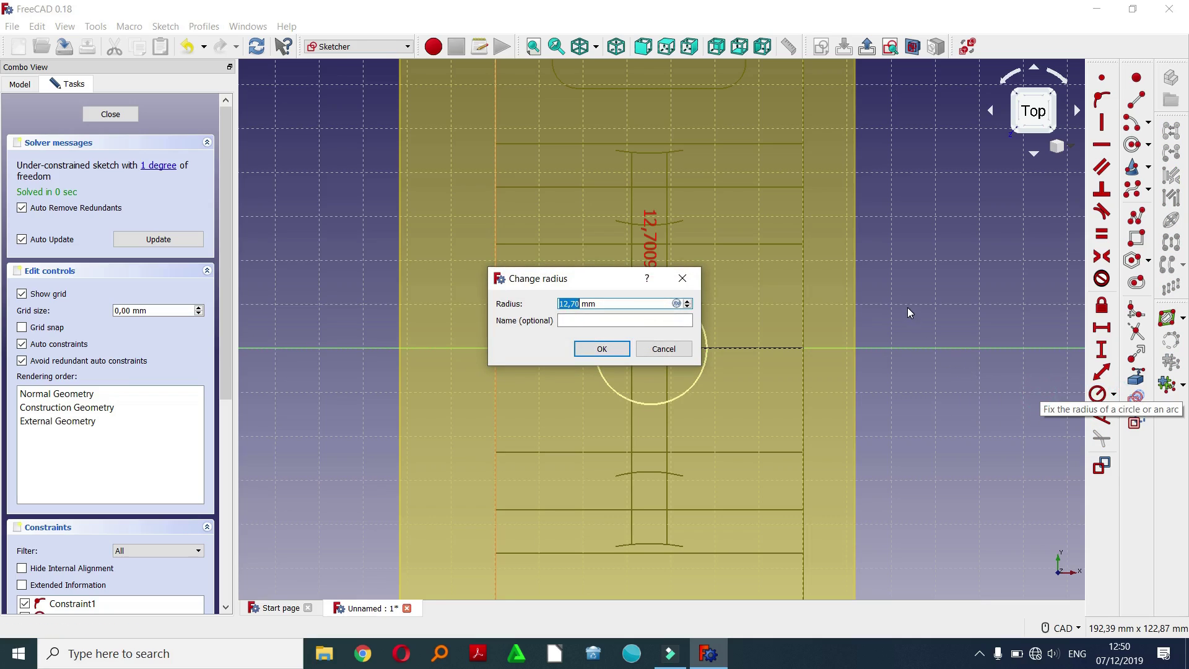
{"action": "type", "text": "2"}
{"action": "left_click", "coordinate": [608, 349]}
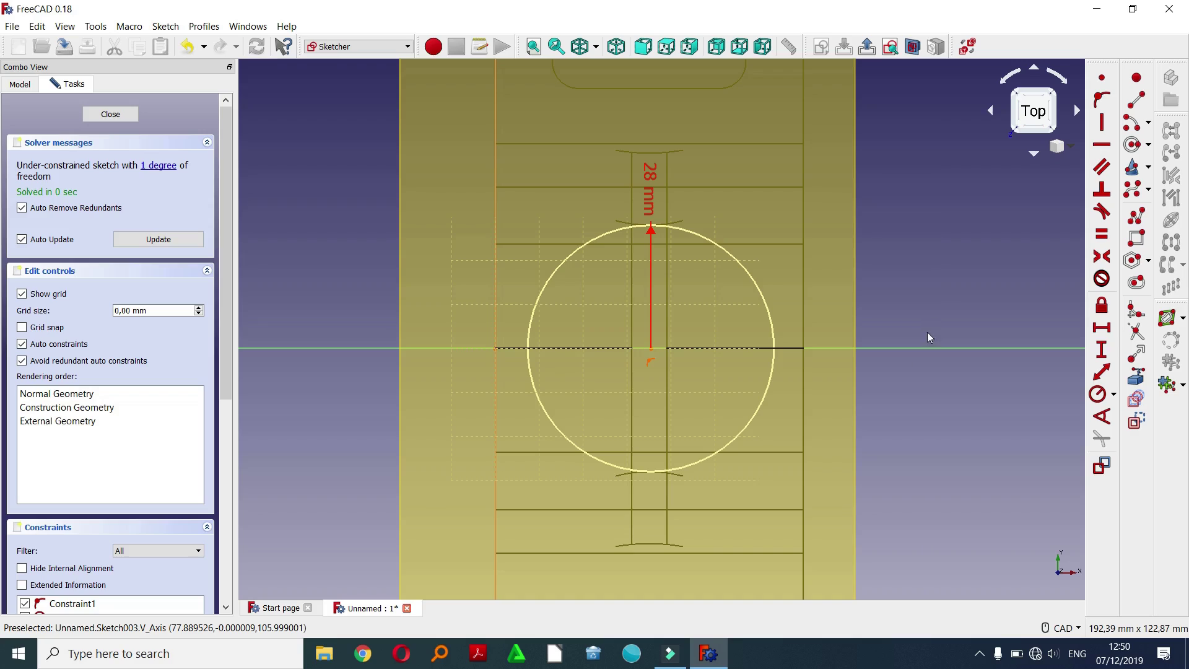
{"action": "scroll", "coordinate": [905, 385], "scroll_direction": "down", "scroll_amount": 4}
{"action": "scroll", "coordinate": [942, 343], "scroll_direction": "up", "scroll_amount": 2}
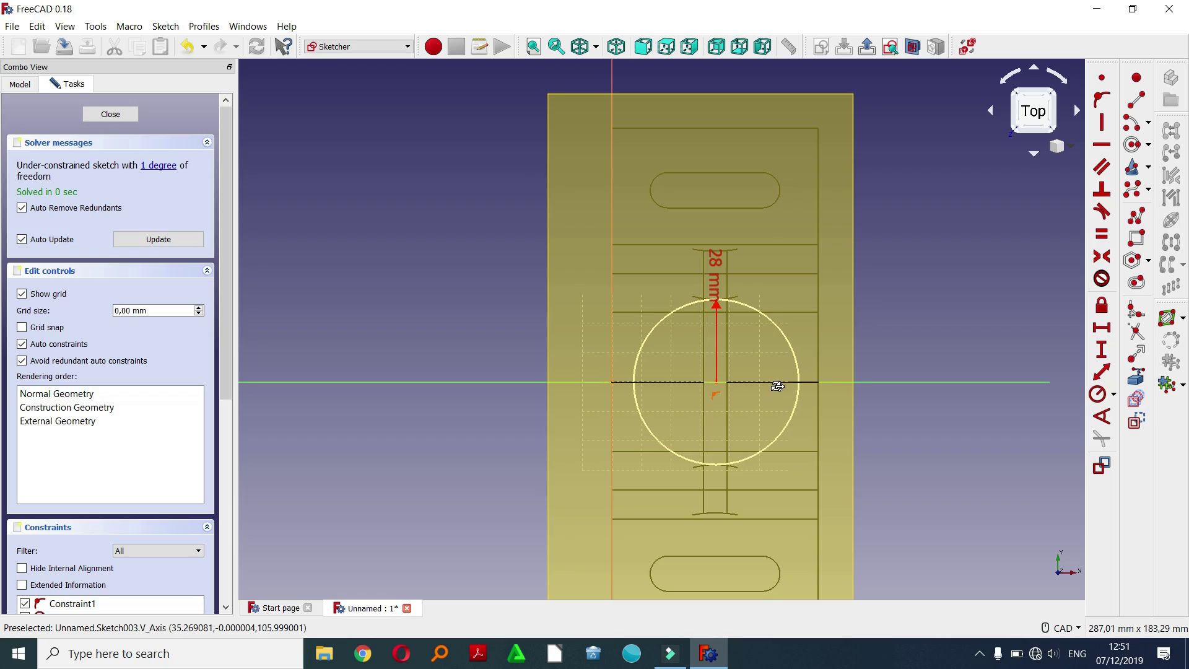
- Fix the circle centre 35 mm horizontally from the vertical axis, fully constraining the sketch
{"action": "middle_click_drag", "start_coordinate": [774, 387], "coordinate": [657, 401]}
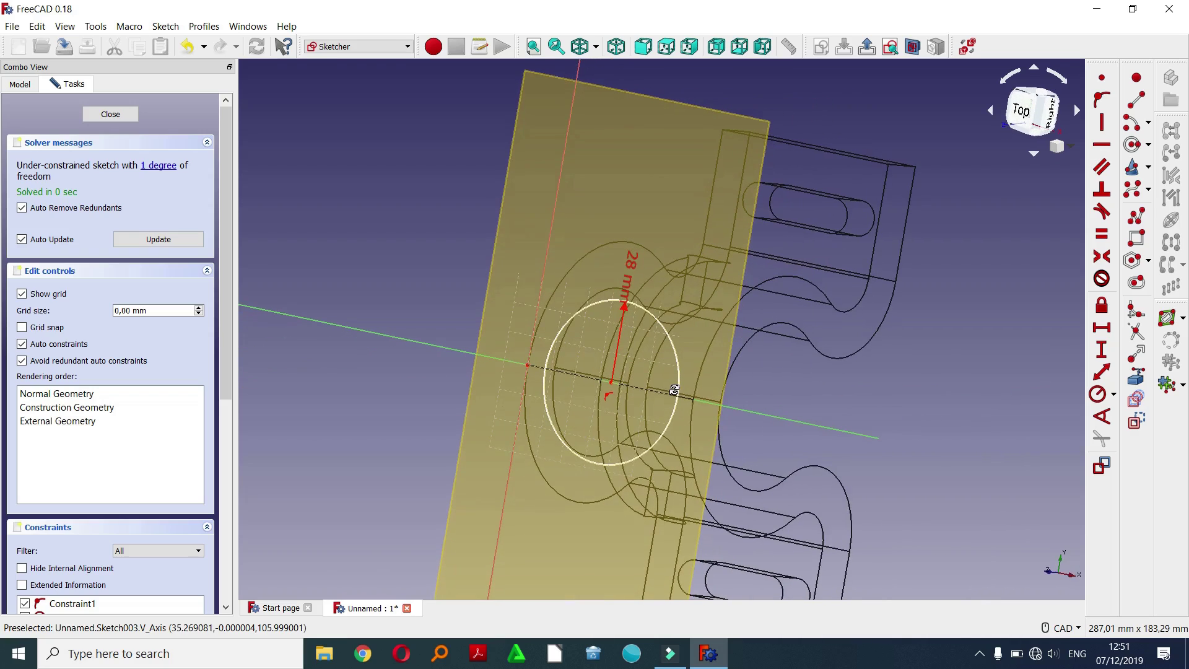
{"action": "left_click", "coordinate": [611, 382]}
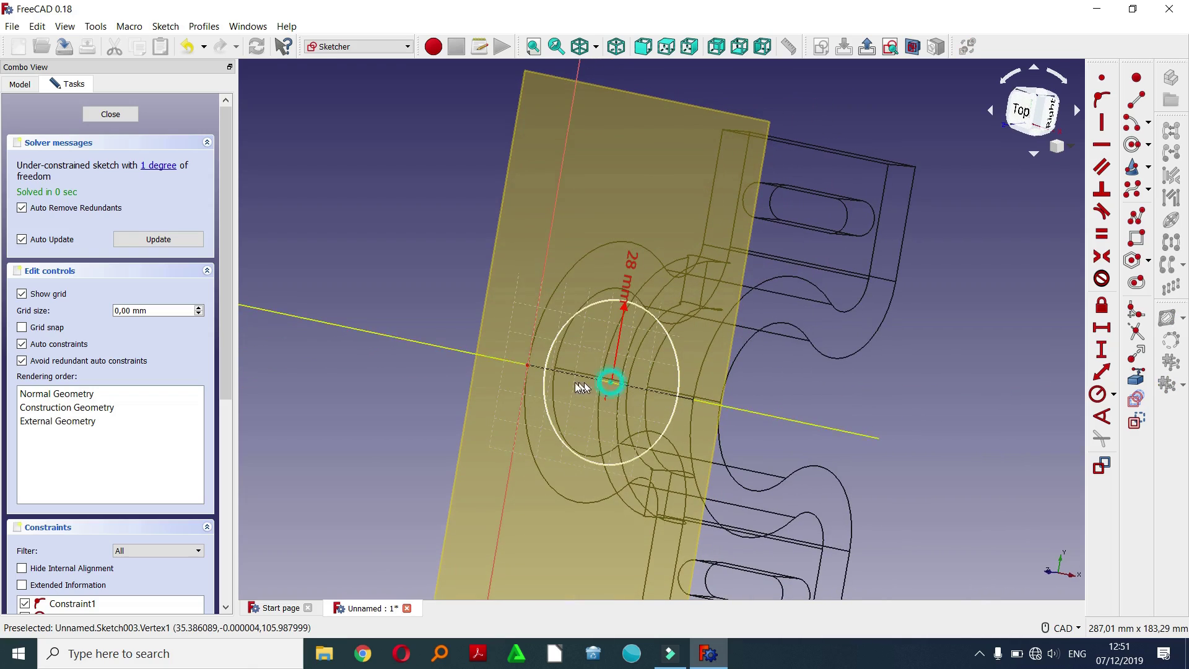
{"action": "left_click", "coordinate": [545, 258]}
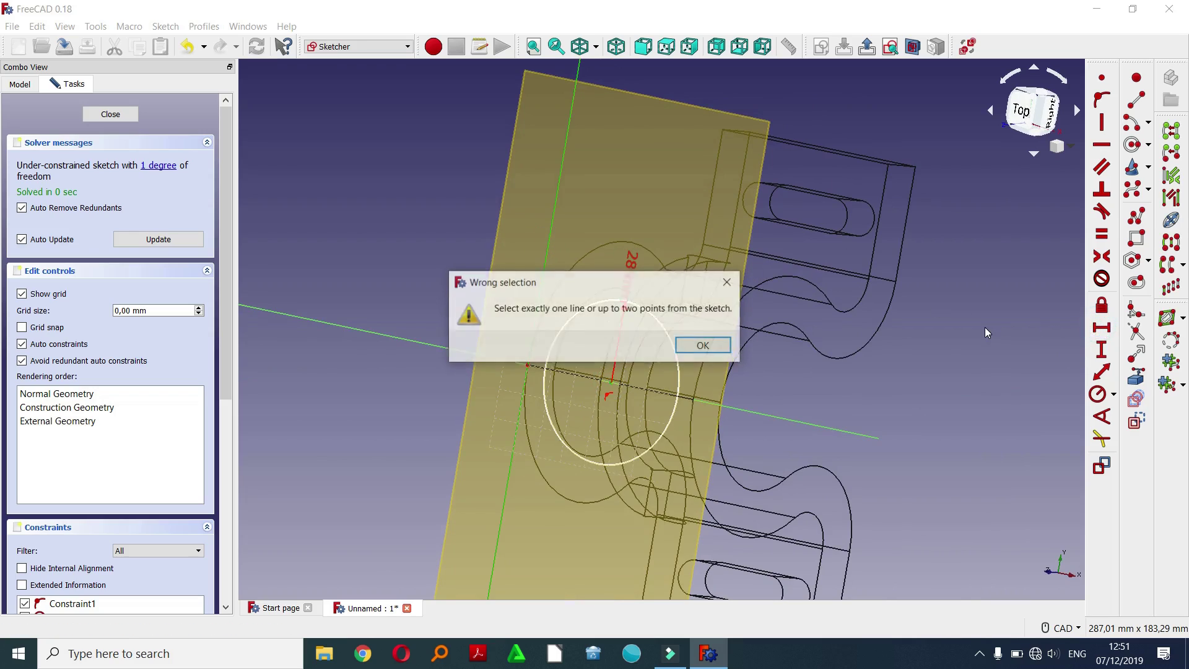
{"action": "left_click", "coordinate": [1102, 327]}
{"action": "left_click", "coordinate": [704, 346]}
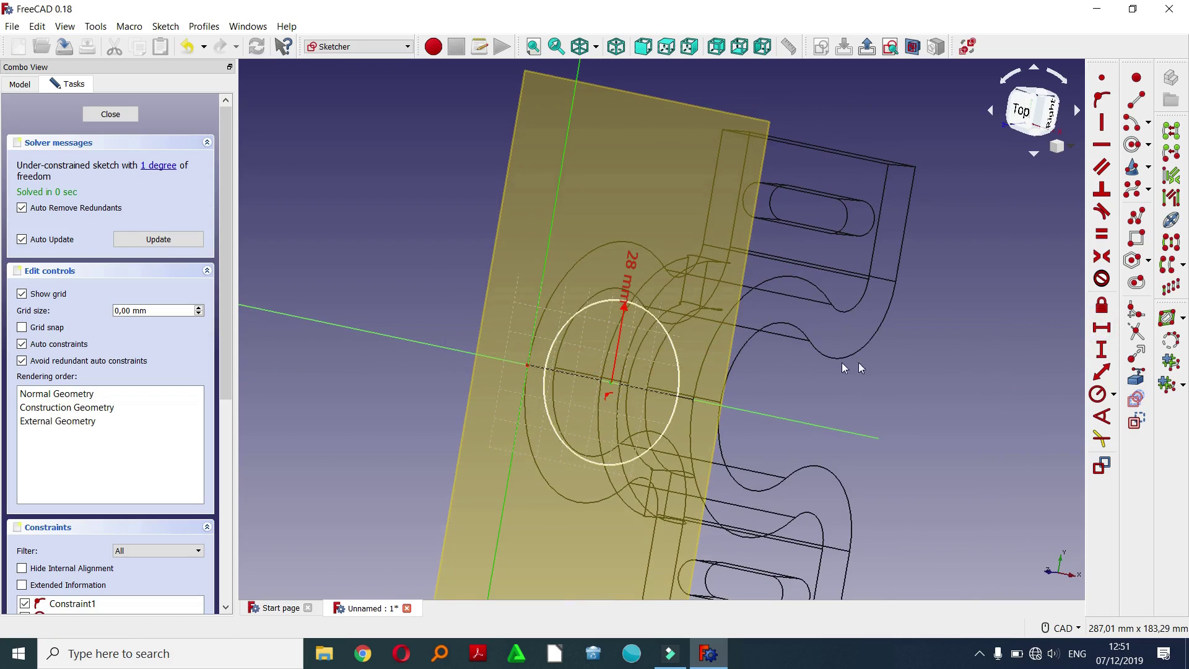
{"action": "left_click", "coordinate": [1101, 327]}
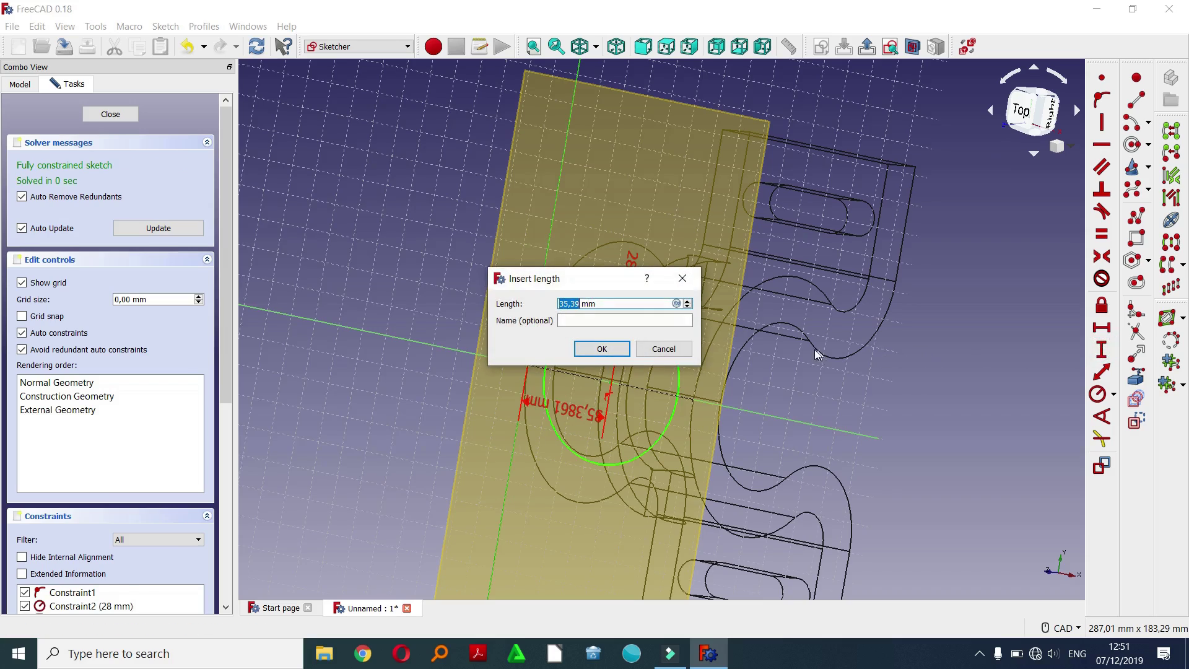
{"action": "type", "text": "3"}
{"action": "left_click", "coordinate": [613, 351]}
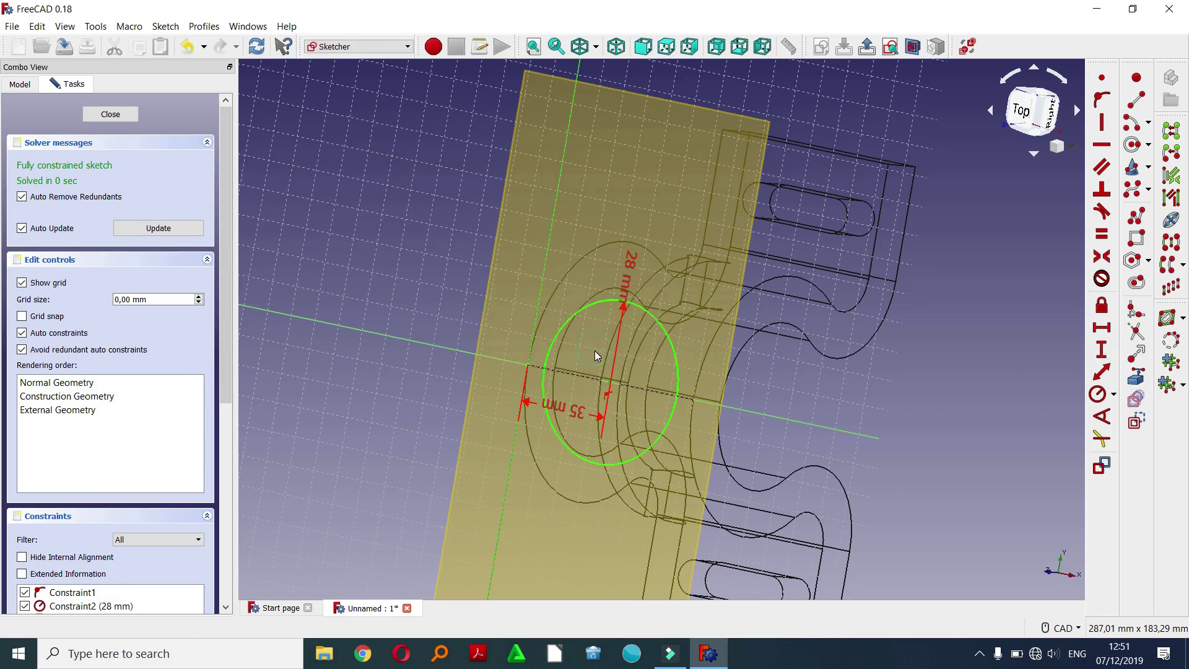
{"action": "left_click", "coordinate": [666, 46]}
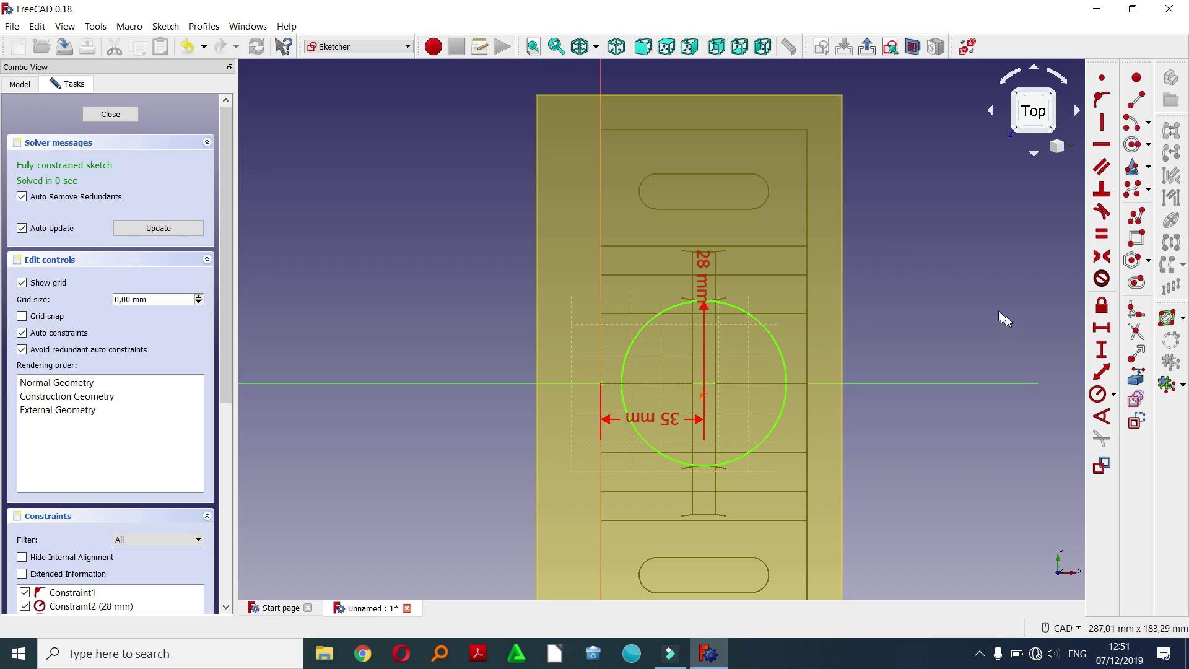
- Draw a line on the horizontal axis from left of the circle to right of it
{"action": "left_click", "coordinate": [1137, 100]}
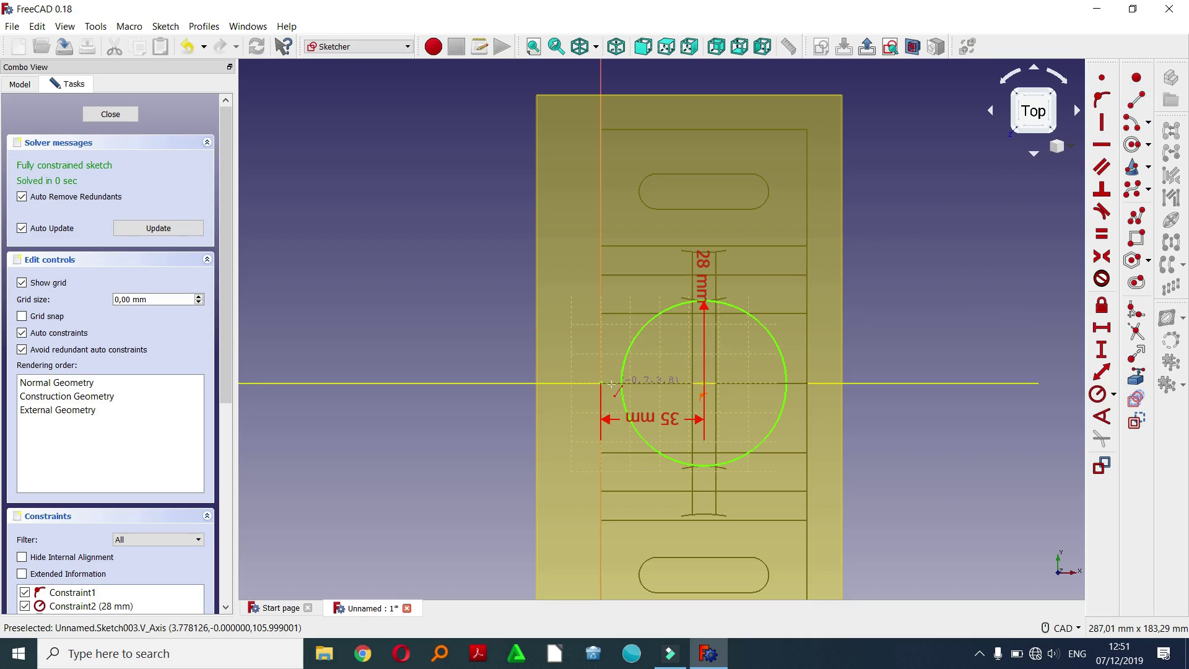
{"action": "left_click", "coordinate": [504, 378]}
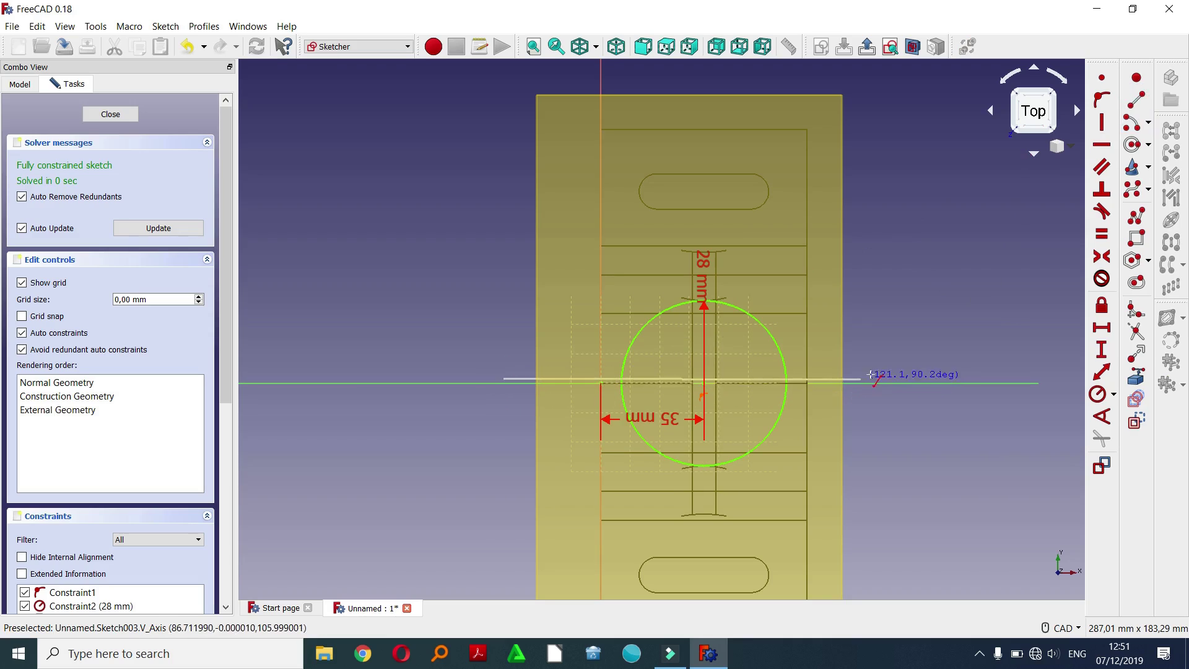
{"action": "left_click", "coordinate": [878, 372]}
{"action": "middle_click_drag", "start_coordinate": [878, 372], "coordinate": [673, 336]}
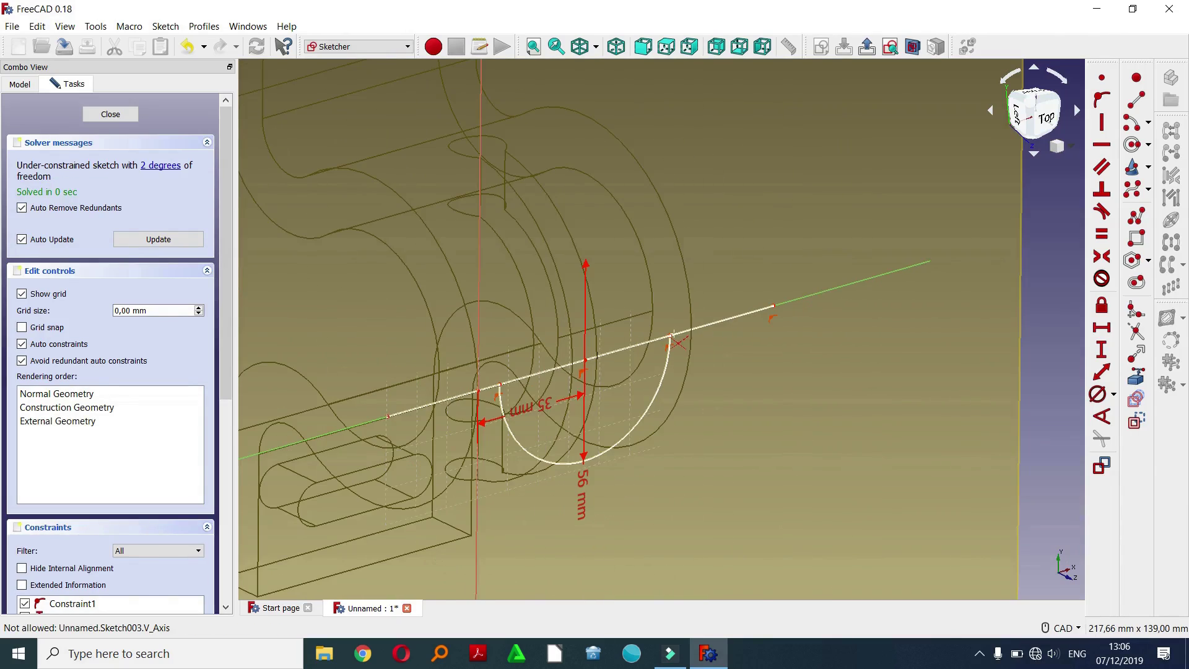
- Zoom in on the line's left end and select the straight edge there
{"action": "scroll", "coordinate": [764, 318], "scroll_direction": "down", "scroll_amount": 10}
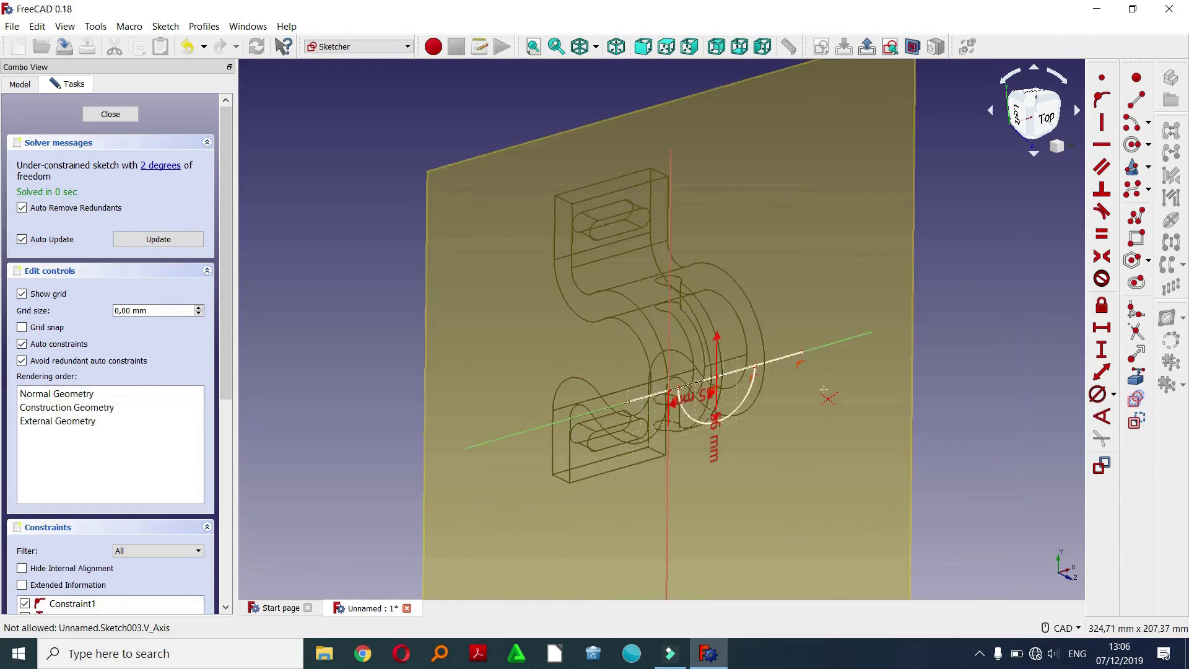
{"action": "middle_click_drag", "start_coordinate": [876, 311], "coordinate": [831, 398]}
{"action": "scroll", "coordinate": [789, 440], "scroll_direction": "up", "scroll_amount": 5}
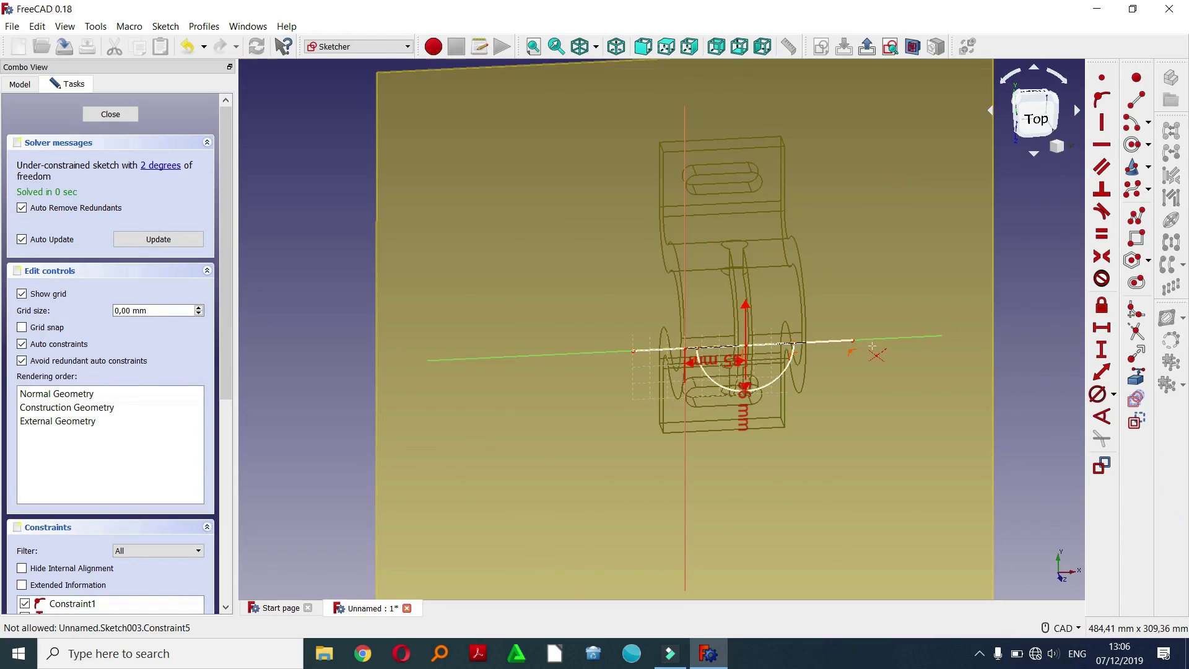
{"action": "scroll", "coordinate": [830, 272], "scroll_direction": "up", "scroll_amount": 5}
{"action": "scroll", "coordinate": [823, 266], "scroll_direction": "up", "scroll_amount": 3}
{"action": "mouse_move", "coordinate": [822, 265]}
{"action": "middle_mouse_down"}
{"action": "mouse_move", "coordinate": [883, 313]}
{"action": "mouse_move", "coordinate": [921, 436]}
{"action": "mouse_move", "coordinate": [936, 406]}
{"action": "middle_mouse_up"}
{"action": "scroll", "coordinate": [929, 440], "scroll_direction": "up", "scroll_amount": 2}
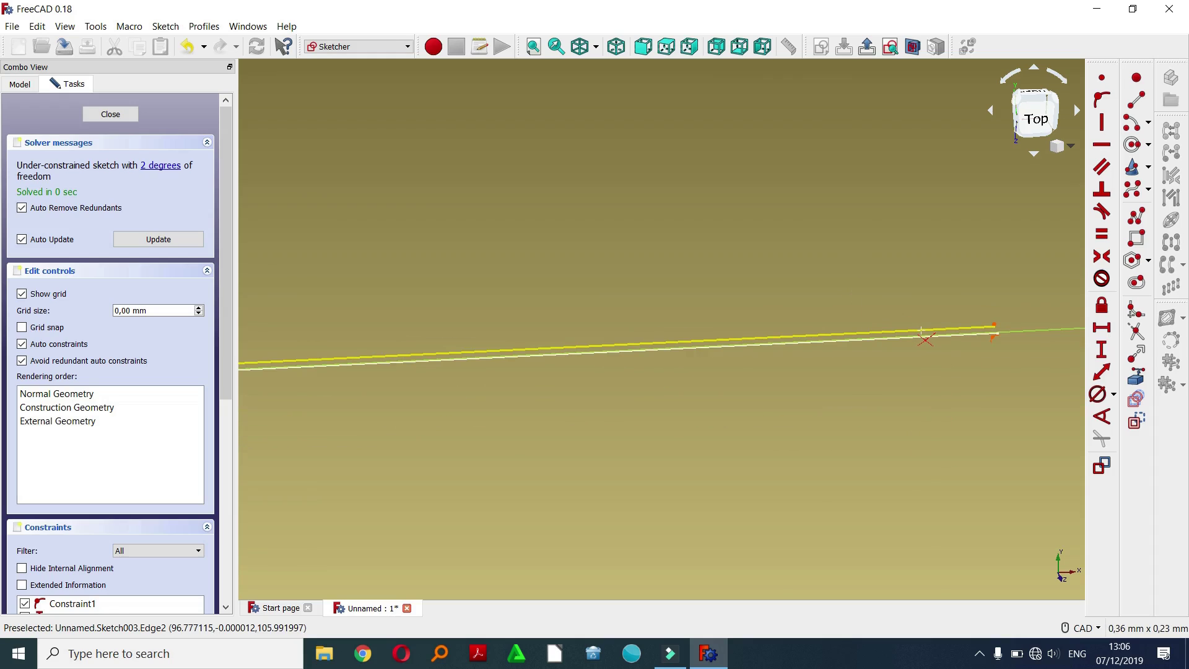
{"action": "left_click", "coordinate": [922, 331]}
{"action": "middle_click_drag", "start_coordinate": [922, 331], "coordinate": [981, 351]}
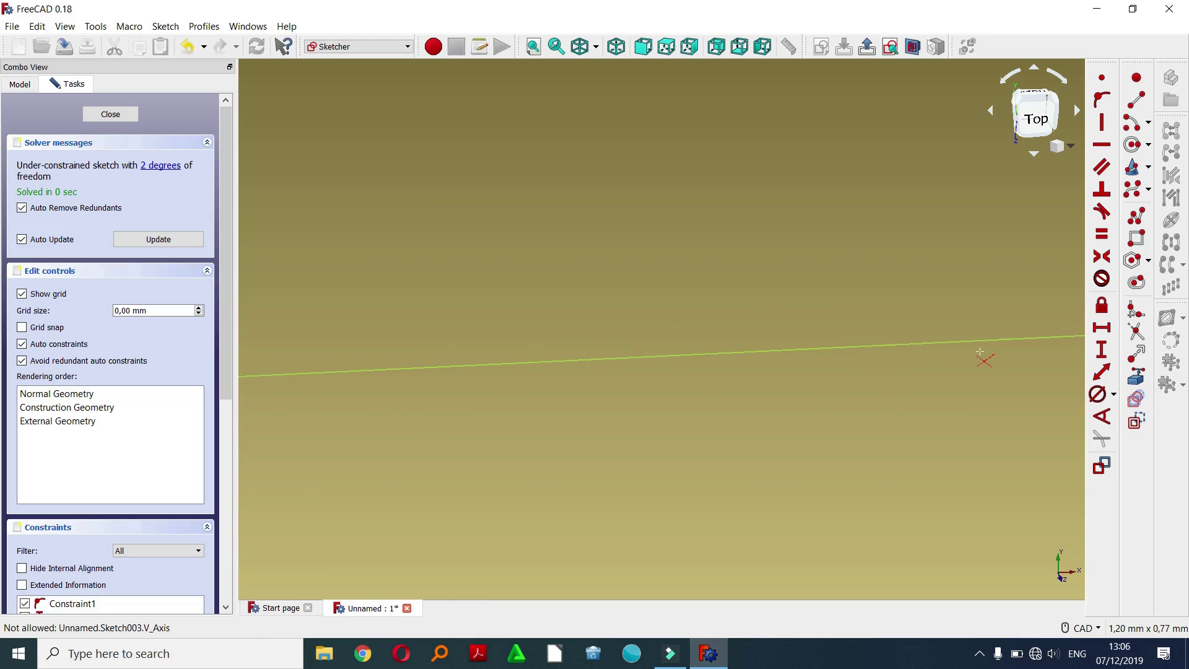
{"action": "scroll", "coordinate": [980, 352], "scroll_direction": "down", "scroll_amount": 10}
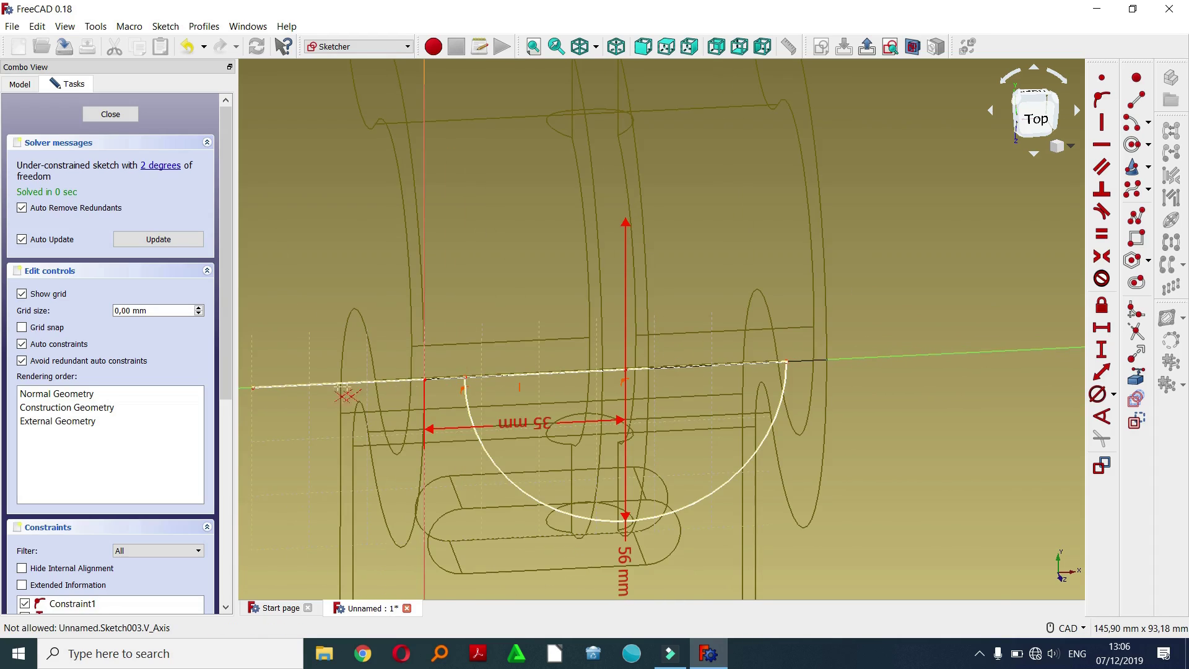
{"action": "scroll", "coordinate": [412, 401], "scroll_direction": "up", "scroll_amount": 3}
{"action": "scroll", "coordinate": [557, 372], "scroll_direction": "up", "scroll_amount": 3}
{"action": "scroll", "coordinate": [607, 347], "scroll_direction": "up", "scroll_amount": 2}
{"action": "scroll", "coordinate": [608, 347], "scroll_direction": "up", "scroll_amount": 2}
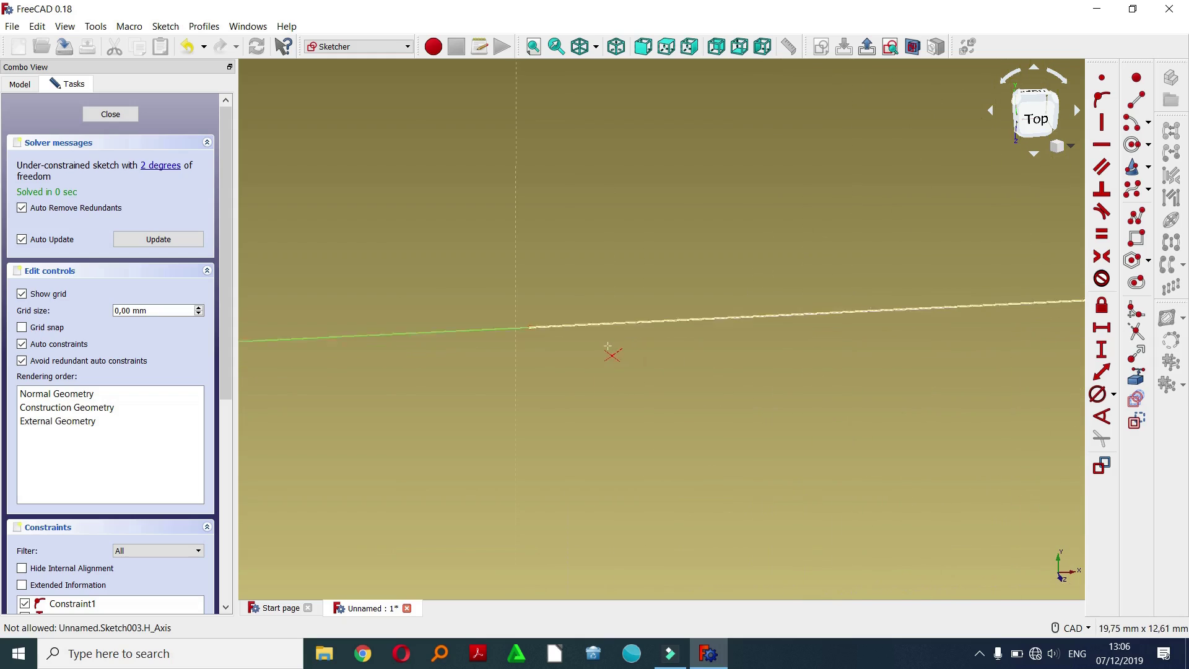
{"action": "scroll", "coordinate": [558, 332], "scroll_direction": "up", "scroll_amount": 4}
{"action": "scroll", "coordinate": [682, 371], "scroll_direction": "up", "scroll_amount": 3}
{"action": "scroll", "coordinate": [489, 331], "scroll_direction": "up", "scroll_amount": 4}
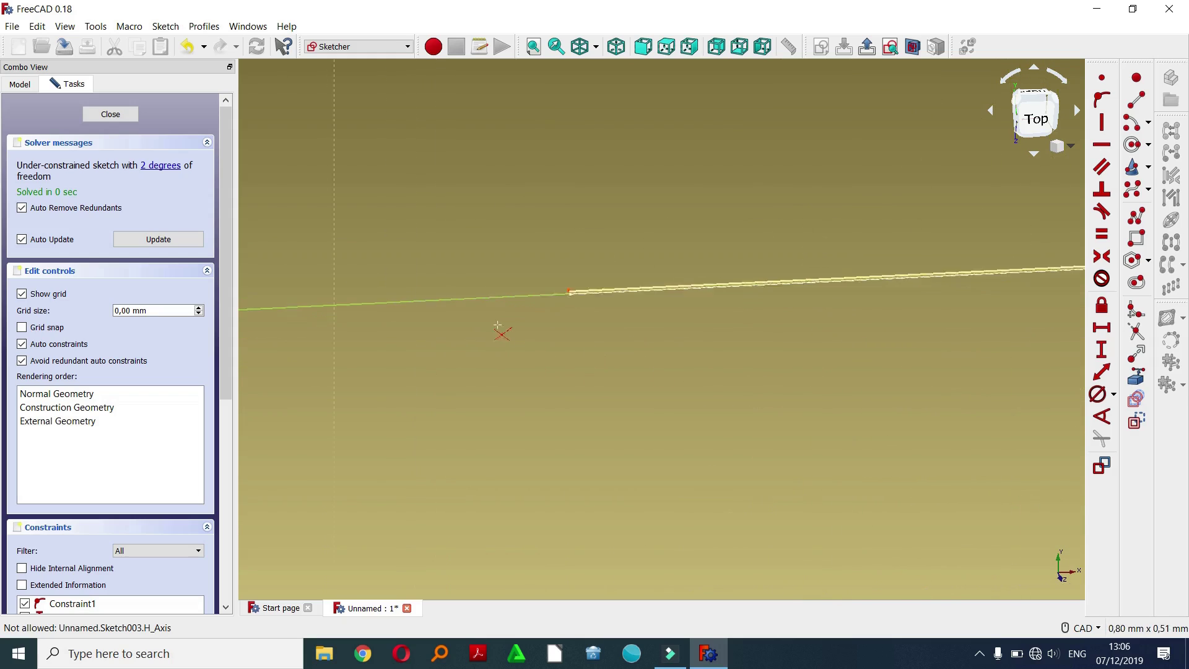
{"action": "scroll", "coordinate": [497, 324], "scroll_direction": "up", "scroll_amount": 2}
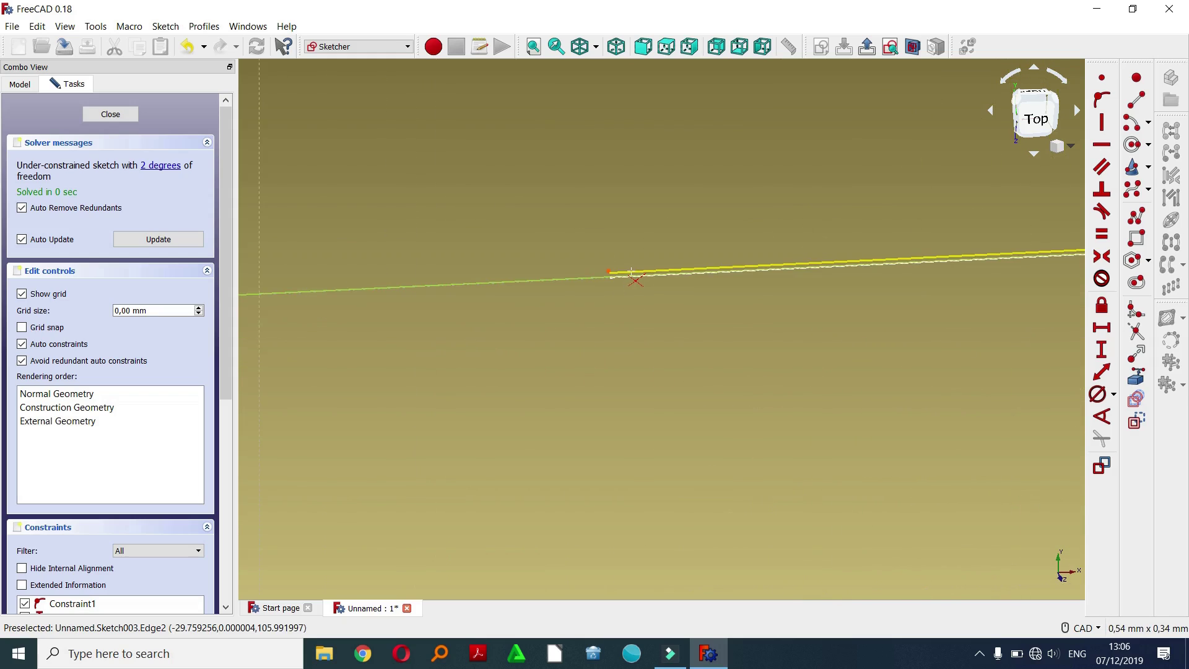
- Constrain the line's left endpoint onto the horizontal axis, leaving one degree of freedom
{"action": "left_click", "coordinate": [631, 273]}
{"action": "scroll", "coordinate": [641, 313], "scroll_direction": "down", "scroll_amount": 5}
{"action": "scroll", "coordinate": [632, 309], "scroll_direction": "down", "scroll_amount": 10}
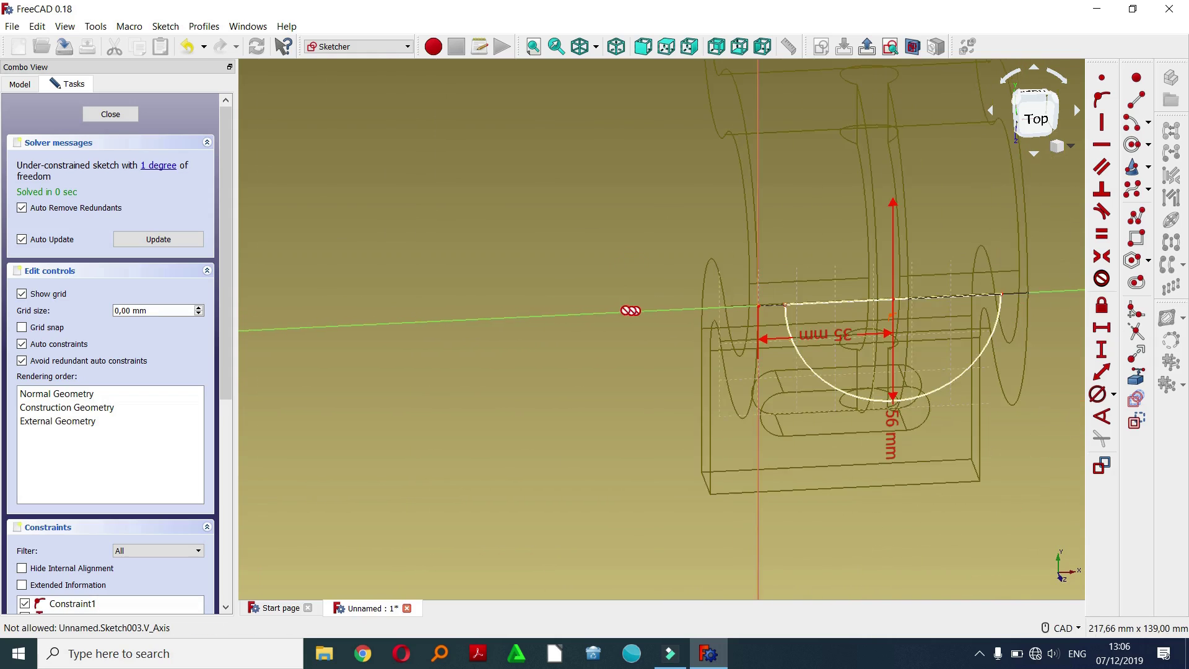
{"action": "scroll", "coordinate": [631, 310], "scroll_direction": "down", "scroll_amount": 2}
{"action": "middle_click_drag", "start_coordinate": [631, 311], "coordinate": [810, 250]}
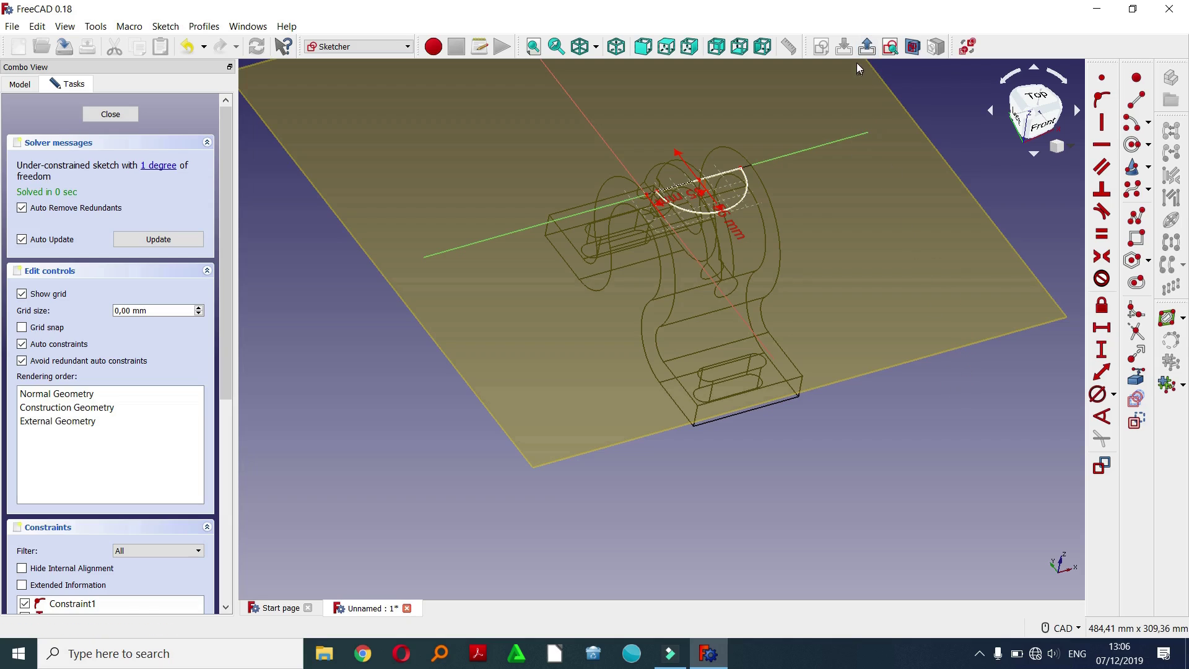
- Close the semicircle sketch and hide the large datum plane
{"action": "left_click", "coordinate": [868, 48]}
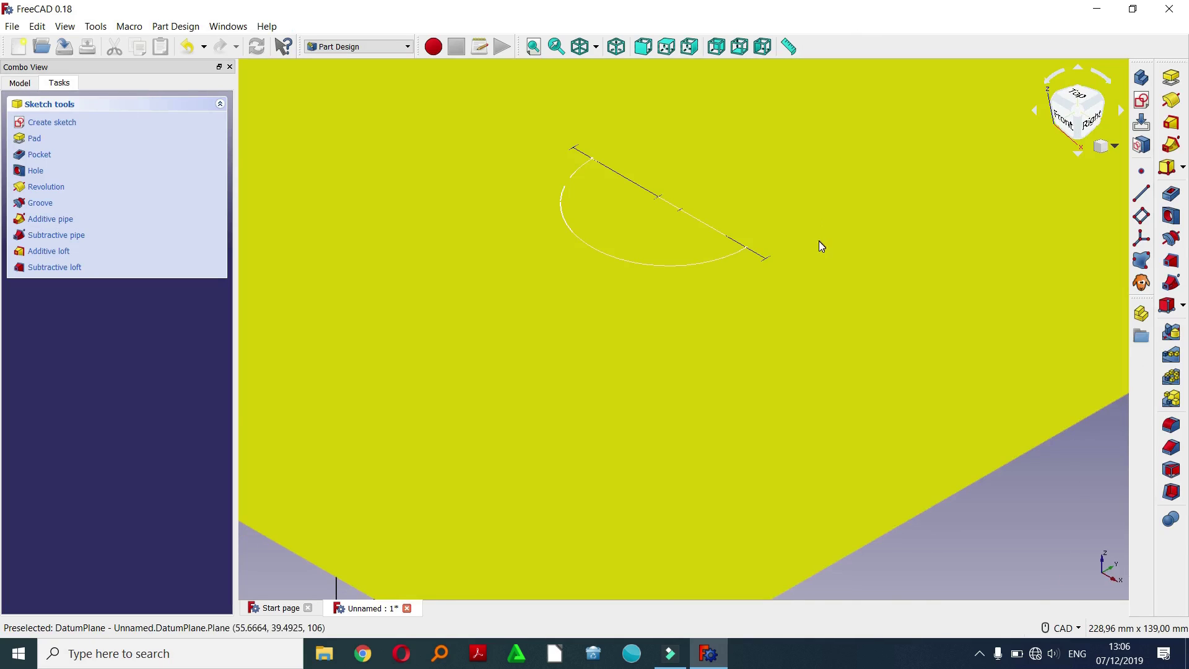
{"action": "scroll", "coordinate": [890, 384], "scroll_direction": "down", "scroll_amount": 3}
{"action": "scroll", "coordinate": [823, 422], "scroll_direction": "down", "scroll_amount": 3}
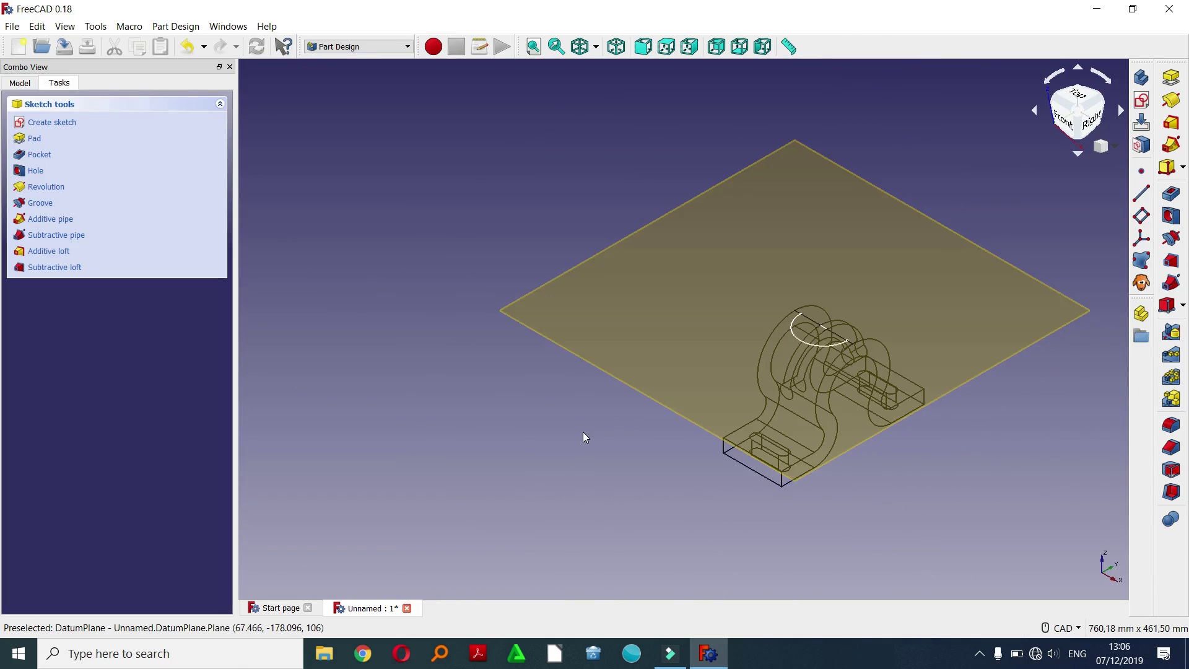
{"action": "left_click", "coordinate": [623, 348]}
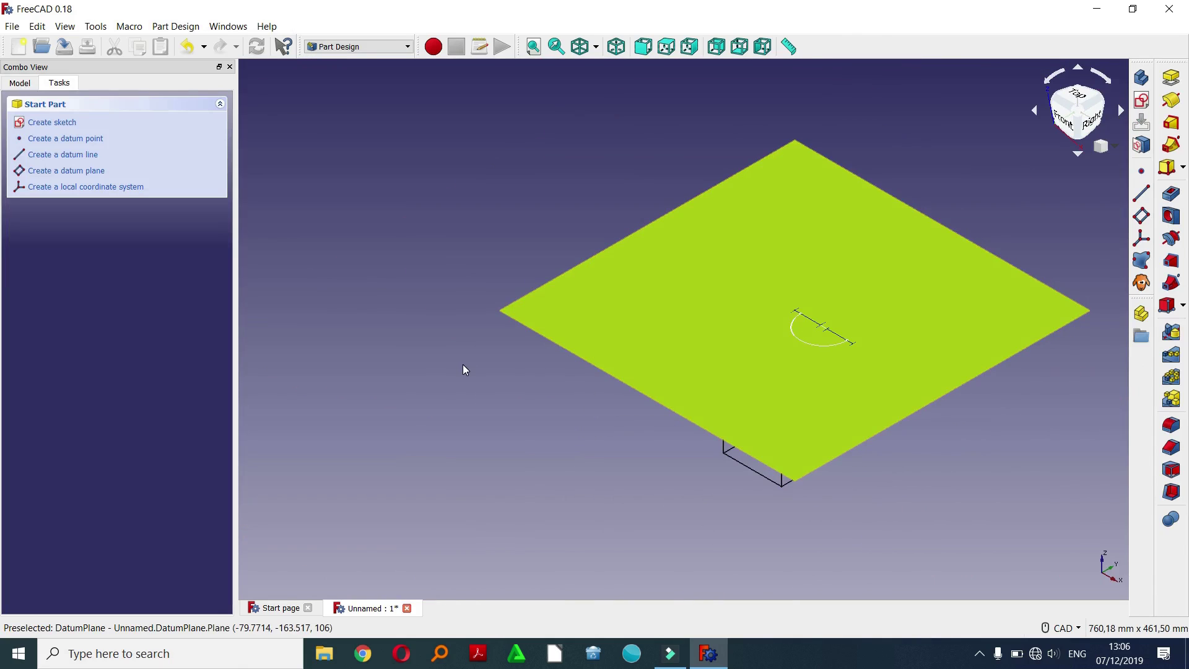
{"action": "key", "text": "space"}
- Set the model's draw style back to As is
{"action": "scroll", "coordinate": [691, 338], "scroll_direction": "up", "scroll_amount": 5}
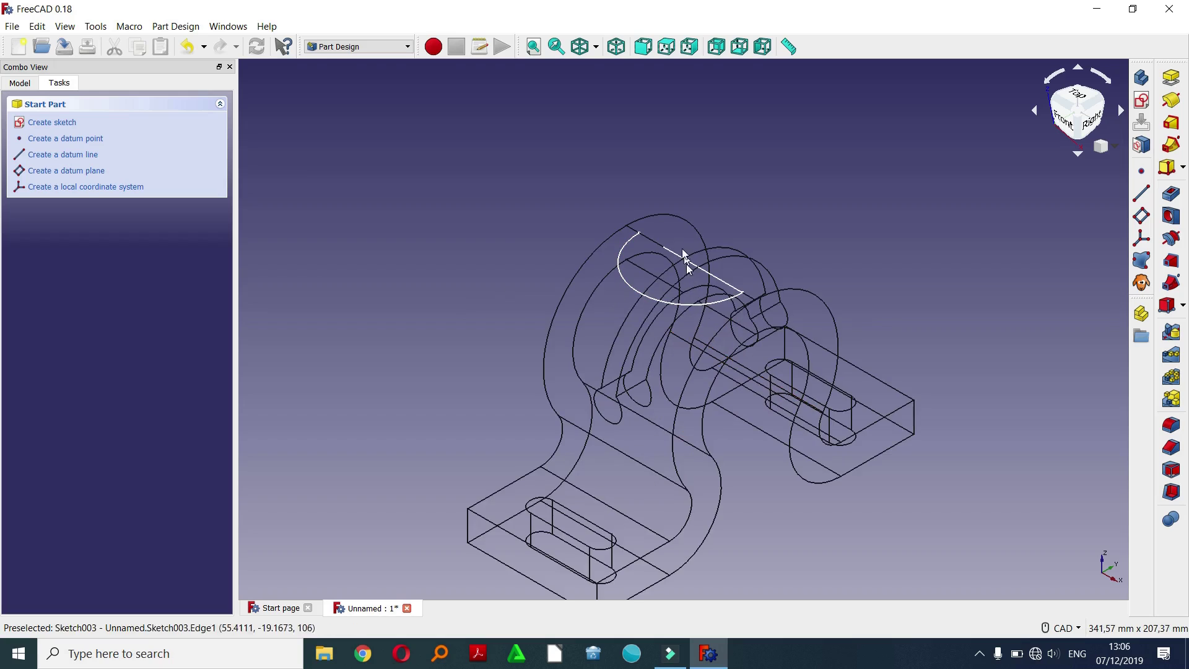
{"action": "scroll", "coordinate": [712, 260], "scroll_direction": "up", "scroll_amount": 1}
{"action": "left_click", "coordinate": [596, 47]}
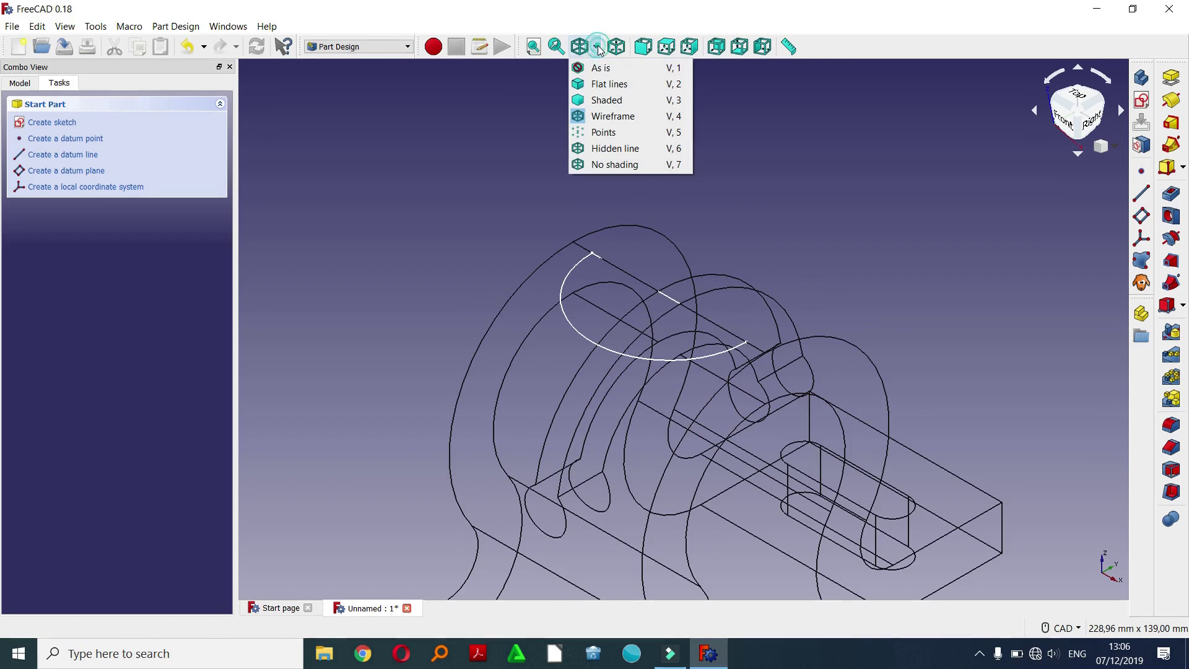
{"action": "left_click", "coordinate": [598, 69]}
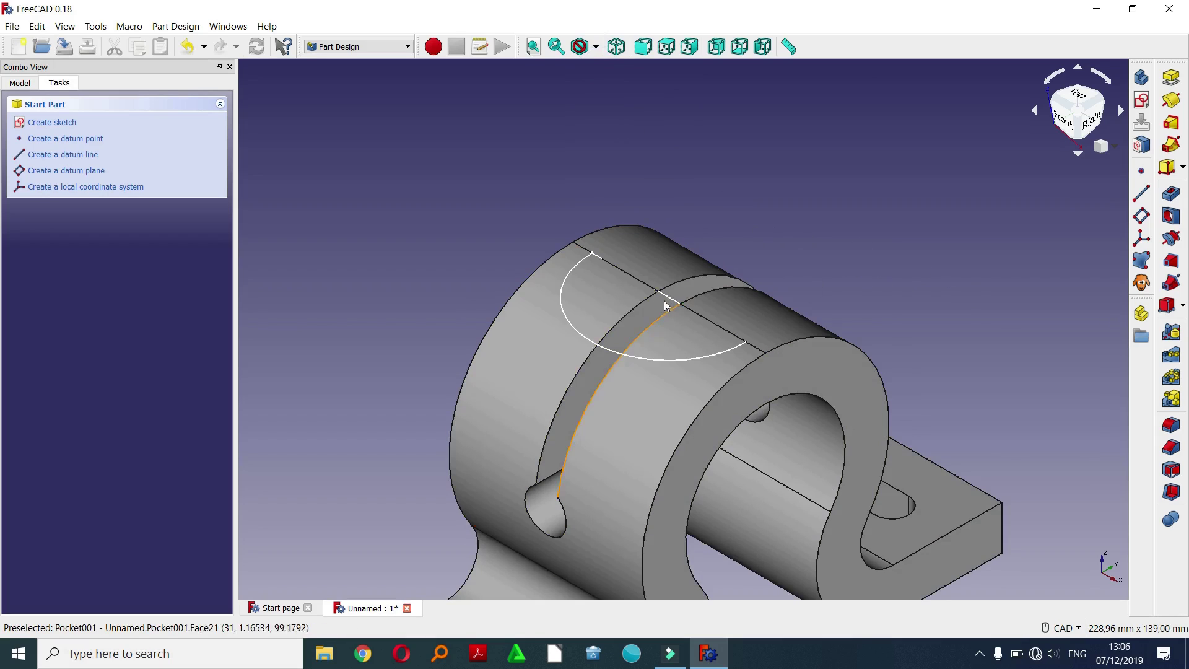
- Attempt a Groove from the semicircle sketch Sketch003, which fails
{"action": "left_click", "coordinate": [1171, 238]}
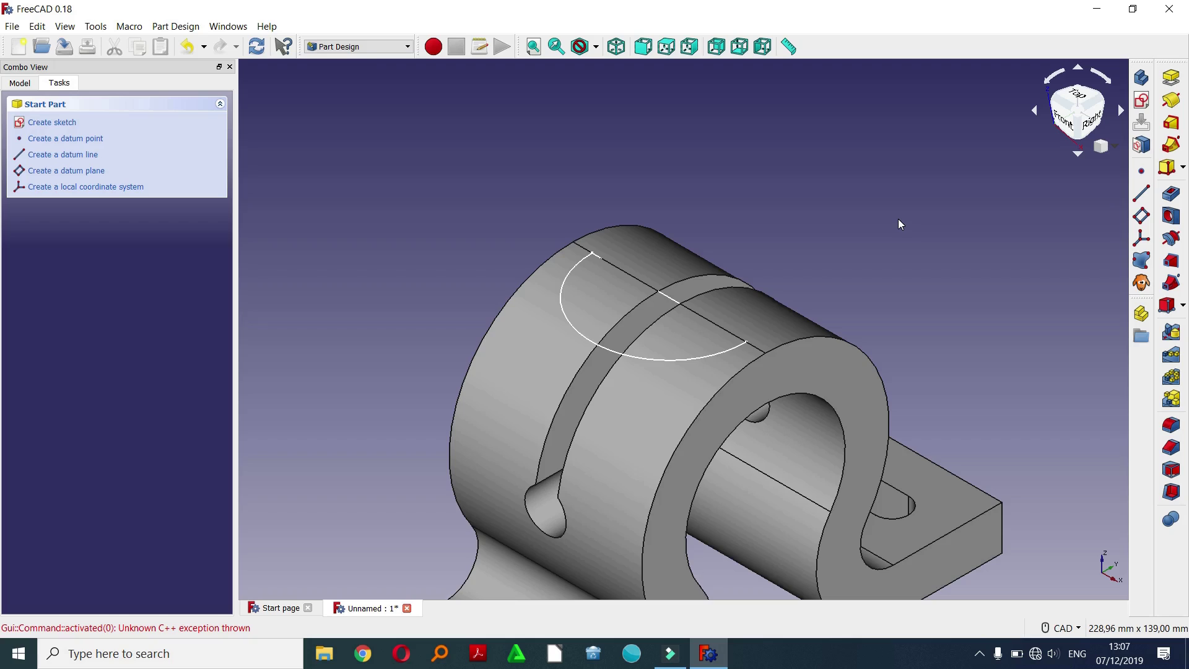
{"action": "left_click", "coordinate": [20, 83]}
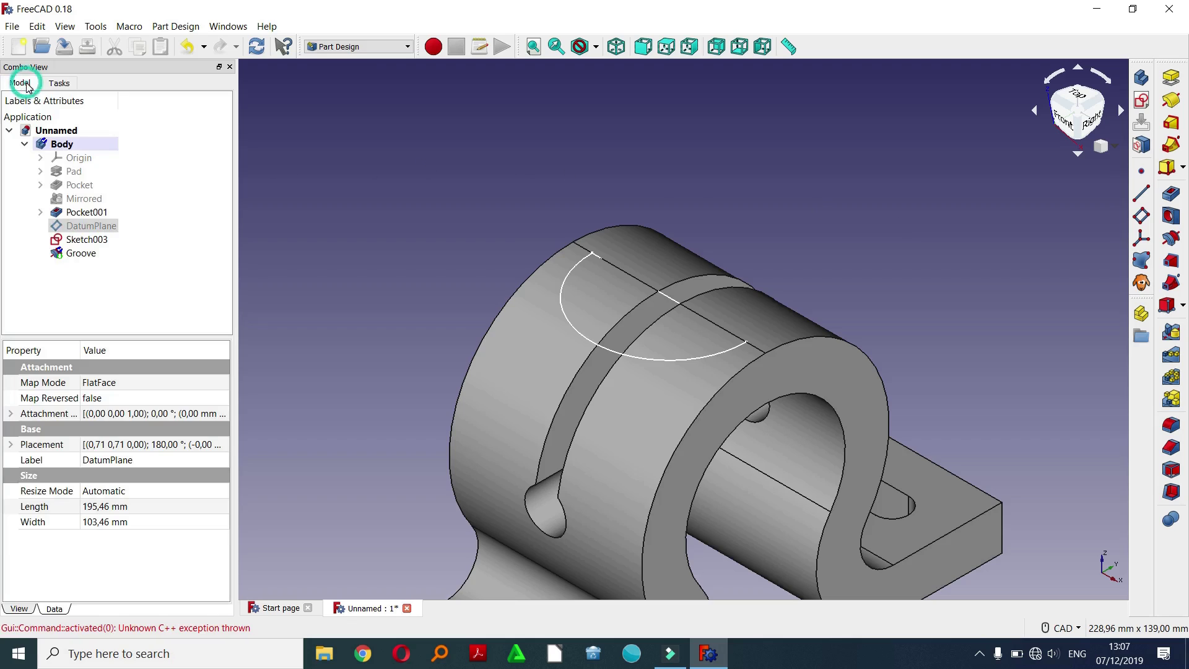
{"action": "left_click", "coordinate": [668, 297]}
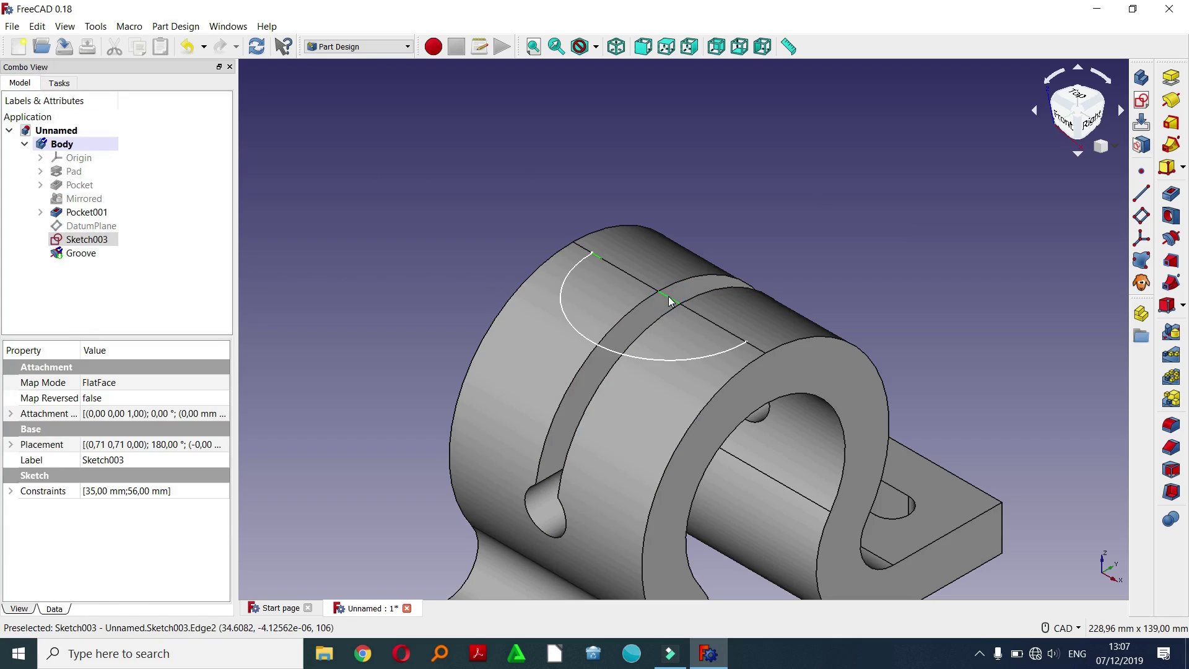
- Edit the Groove with the sketch's straight edge as axis, then cancel it
{"action": "right_click", "coordinate": [76, 254]}
{"action": "left_click", "coordinate": [99, 265]}
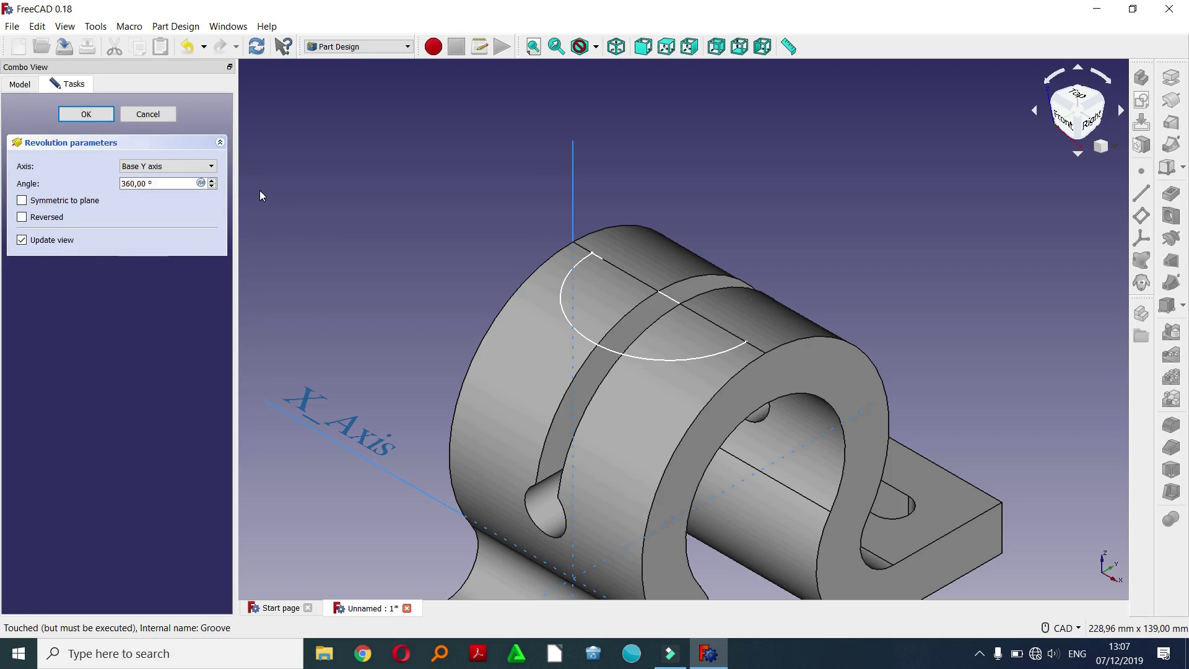
{"action": "left_click", "coordinate": [189, 166]}
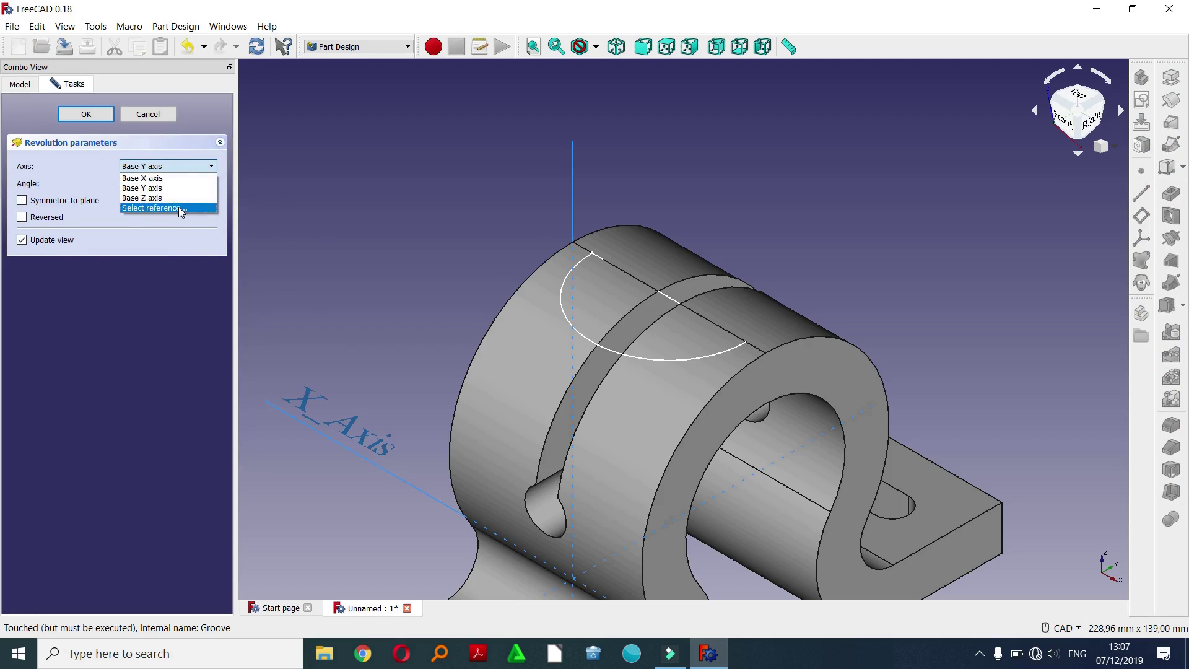
{"action": "left_click", "coordinate": [178, 207]}
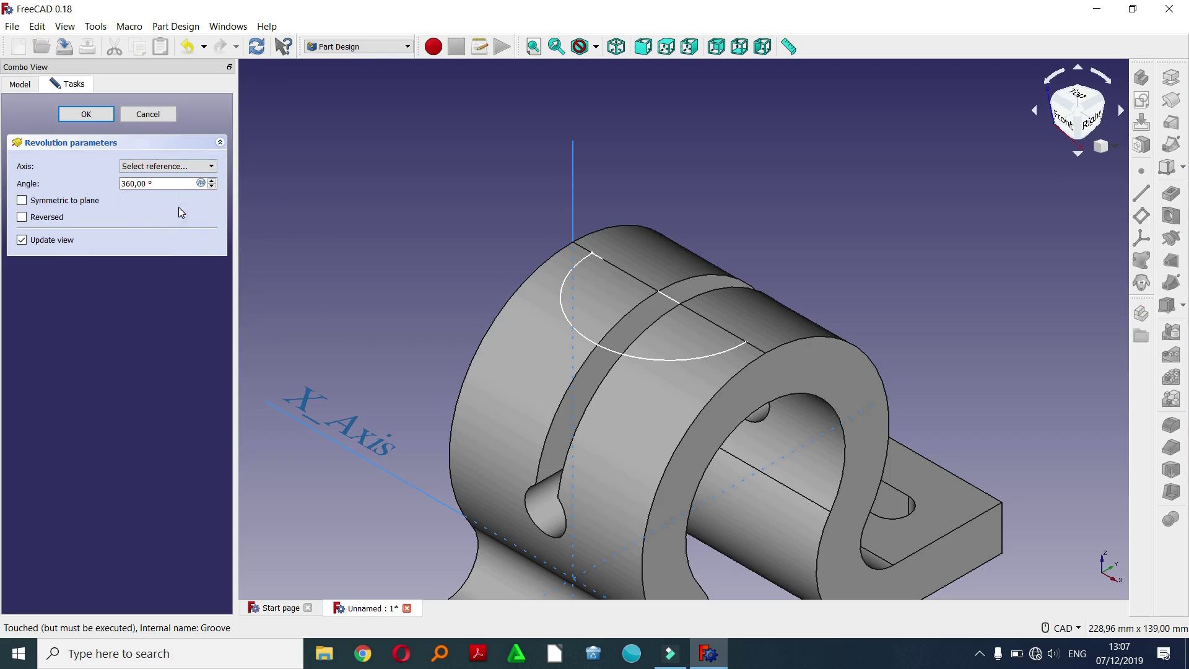
{"action": "left_click", "coordinate": [669, 294]}
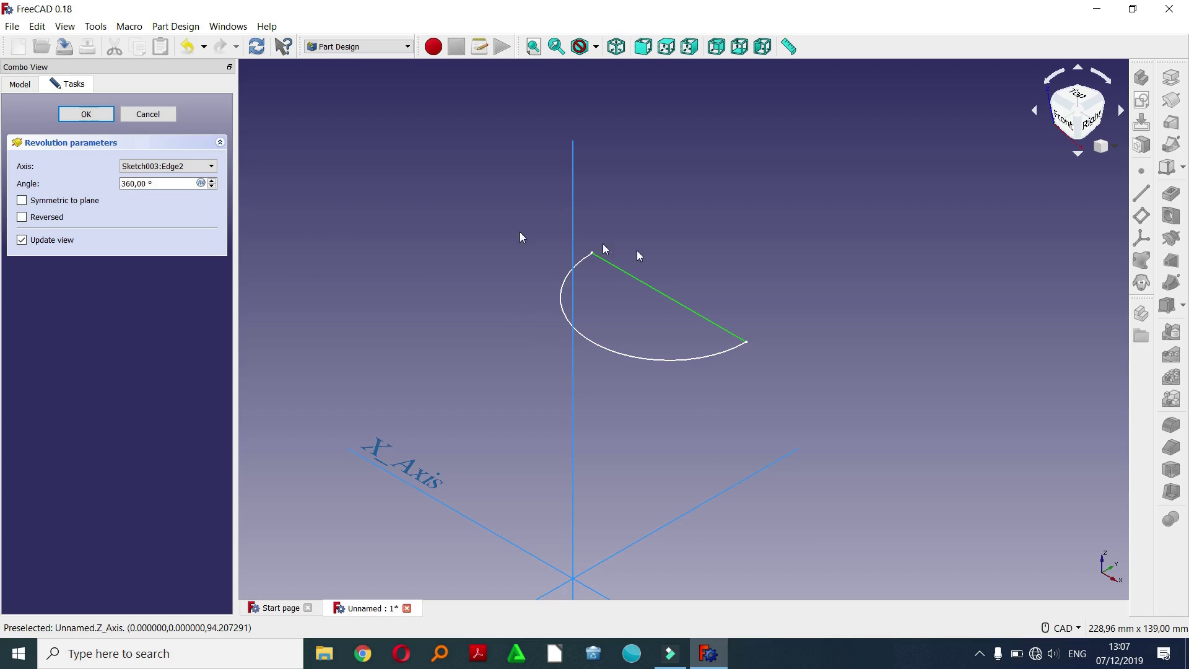
{"action": "left_click", "coordinate": [148, 114]}
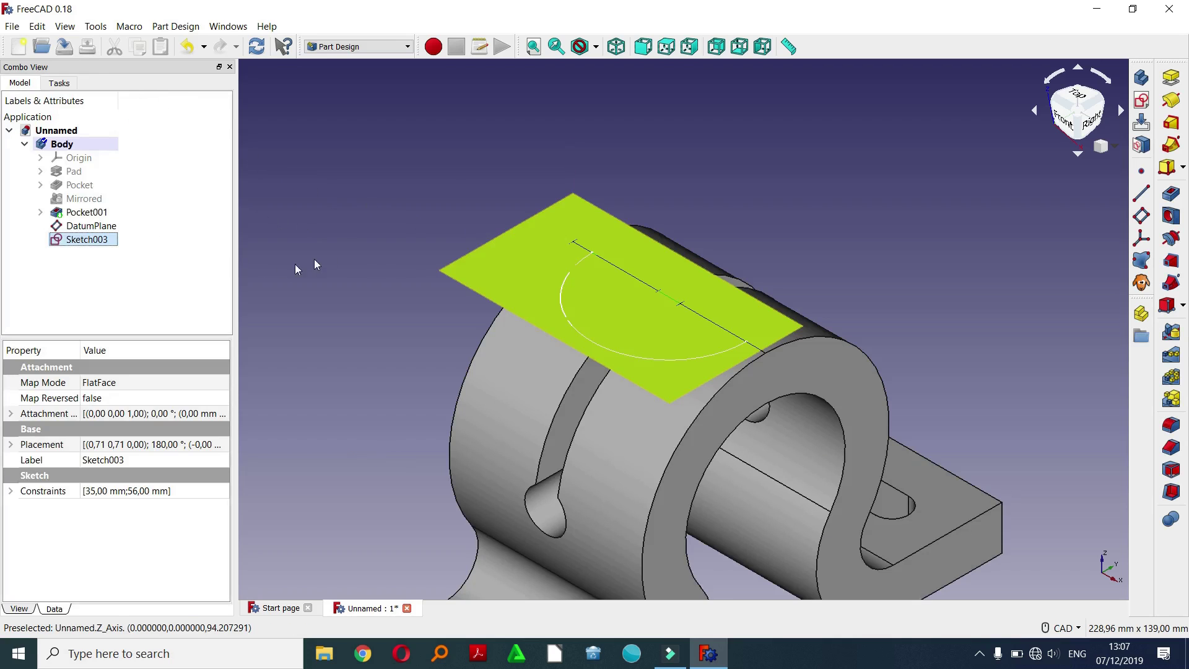
- Groove Sketch003 360° about its vertical sketch axis, reversed, recessing the clamp's top
{"action": "left_click", "coordinate": [392, 208]}
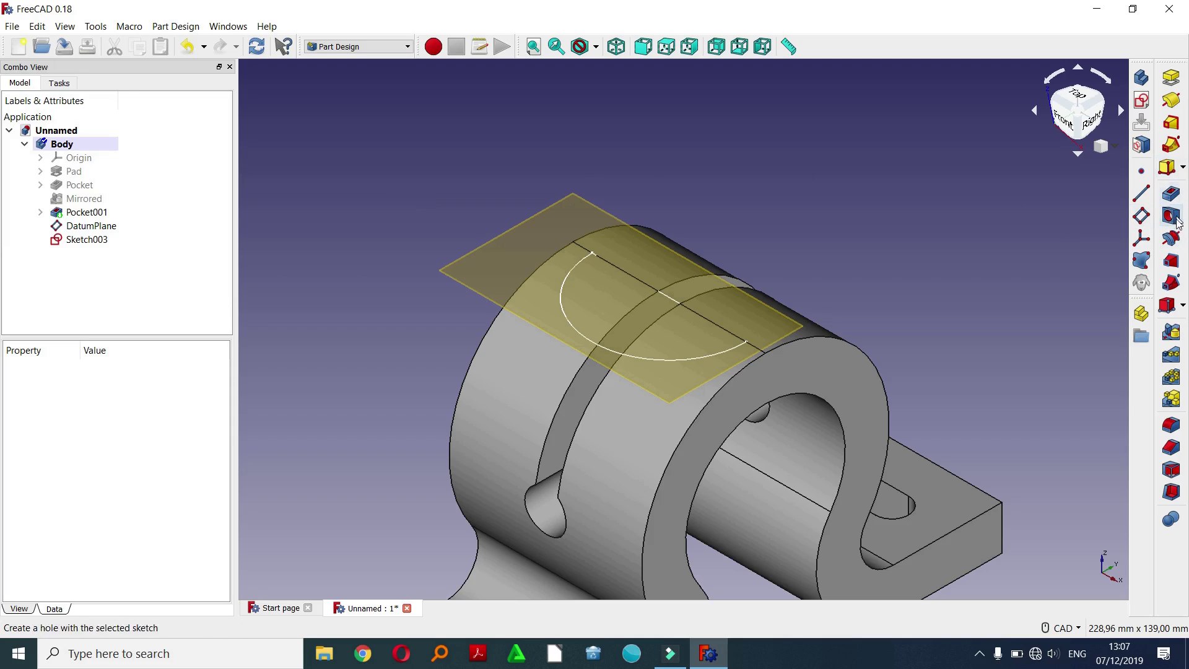
{"action": "left_click", "coordinate": [1171, 237]}
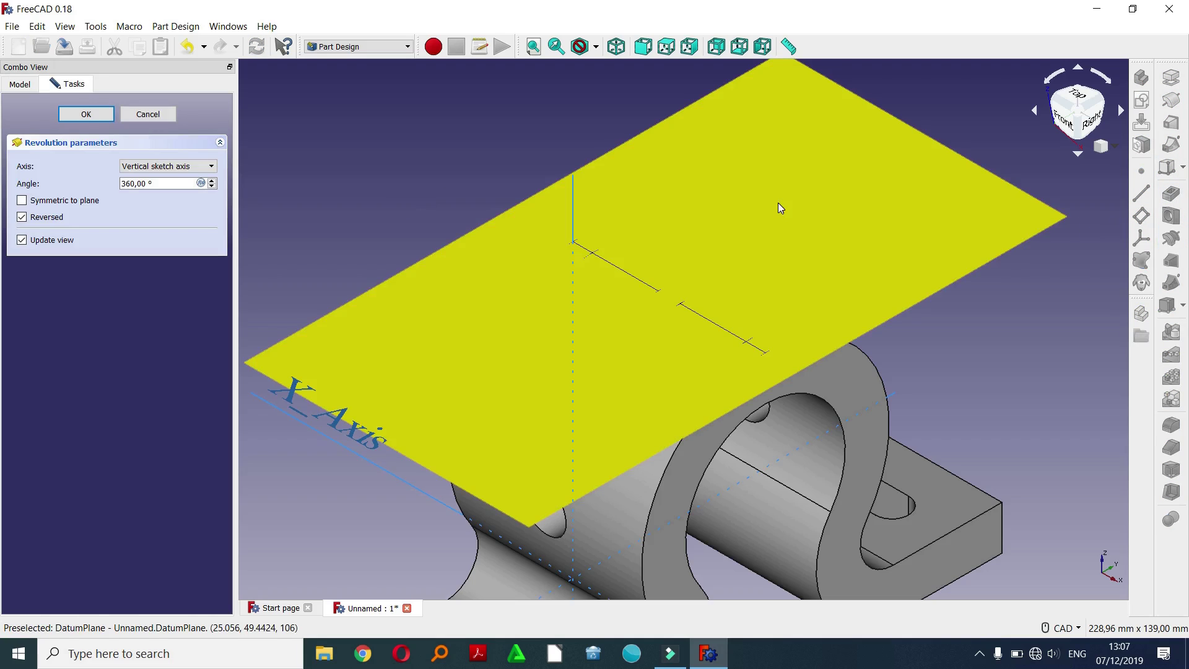
{"action": "mouse_move", "coordinate": [915, 418]}
{"action": "middle_mouse_down"}
{"action": "mouse_move", "coordinate": [826, 331]}
{"action": "mouse_move", "coordinate": [892, 429]}
{"action": "mouse_move", "coordinate": [908, 370]}
{"action": "middle_mouse_up"}
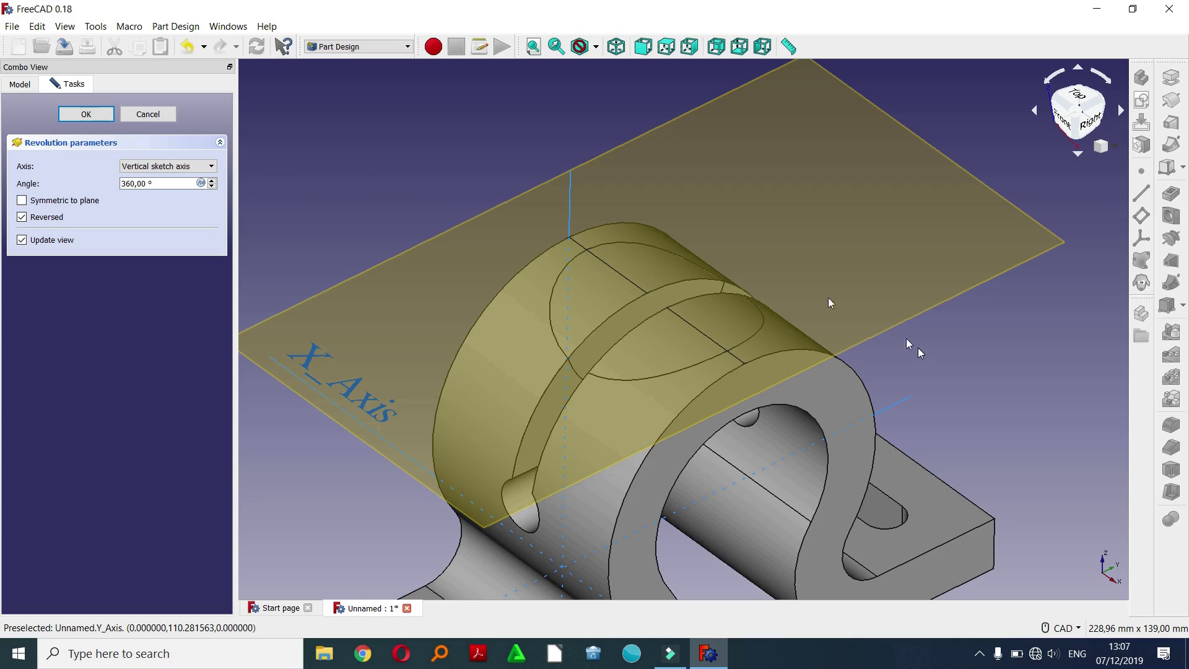
{"action": "left_click", "coordinate": [102, 117]}
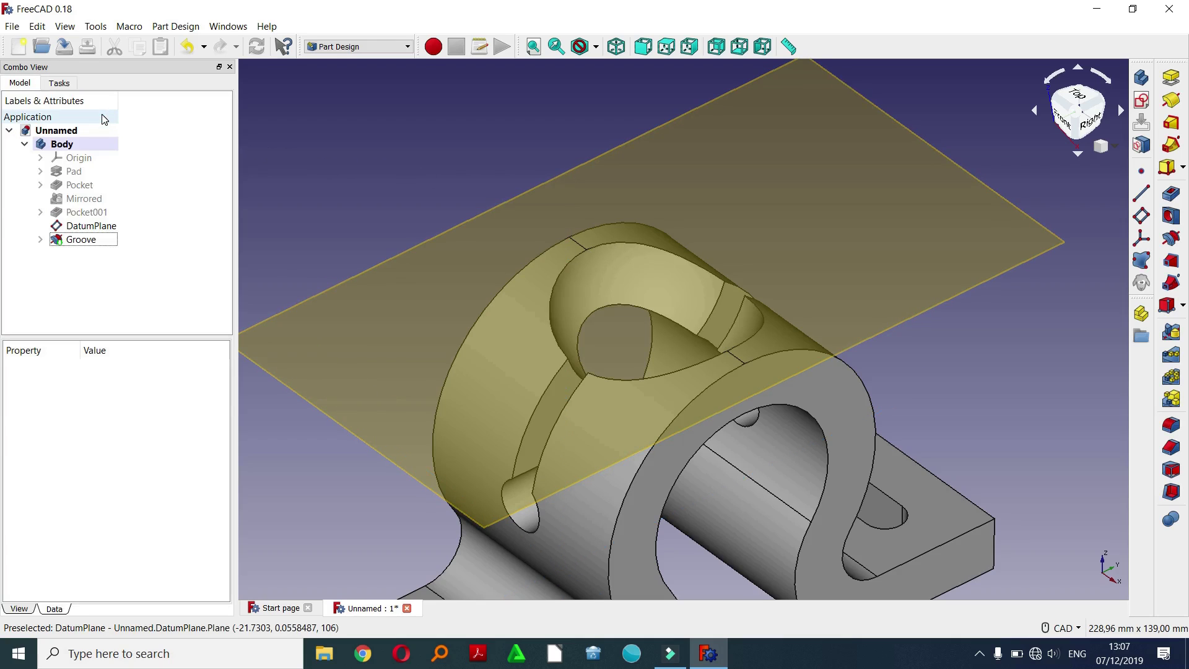
- Hide the datum plane and orbit around the grooved clamp
{"action": "left_click", "coordinate": [452, 287]}
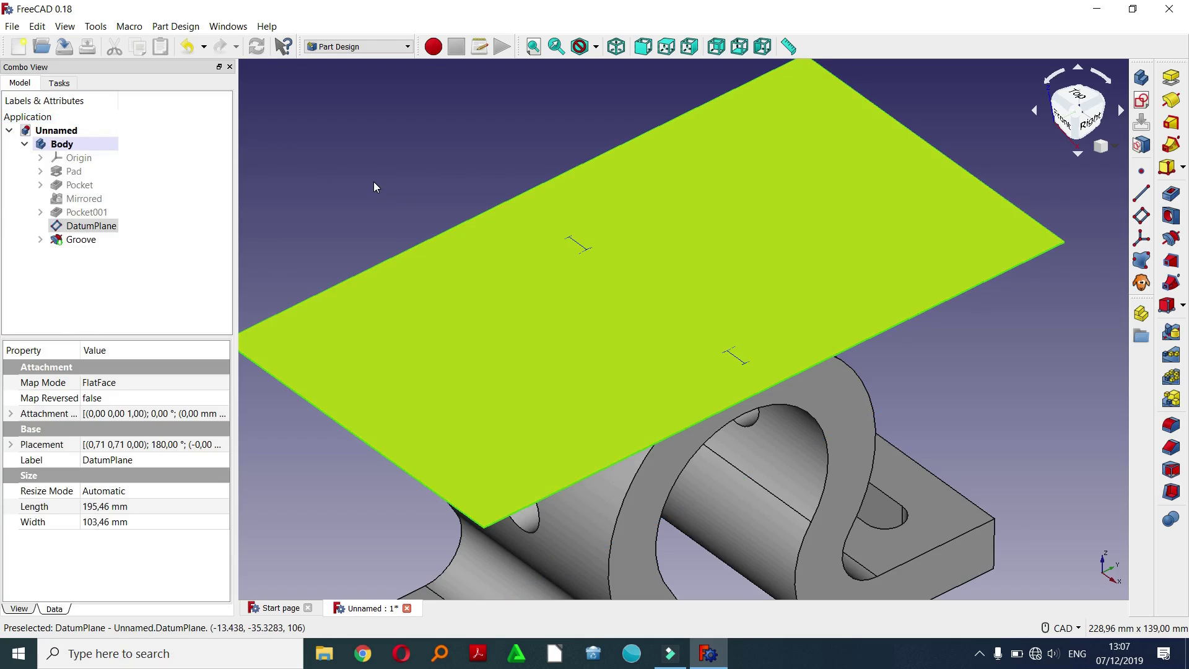
{"action": "key", "text": "space"}
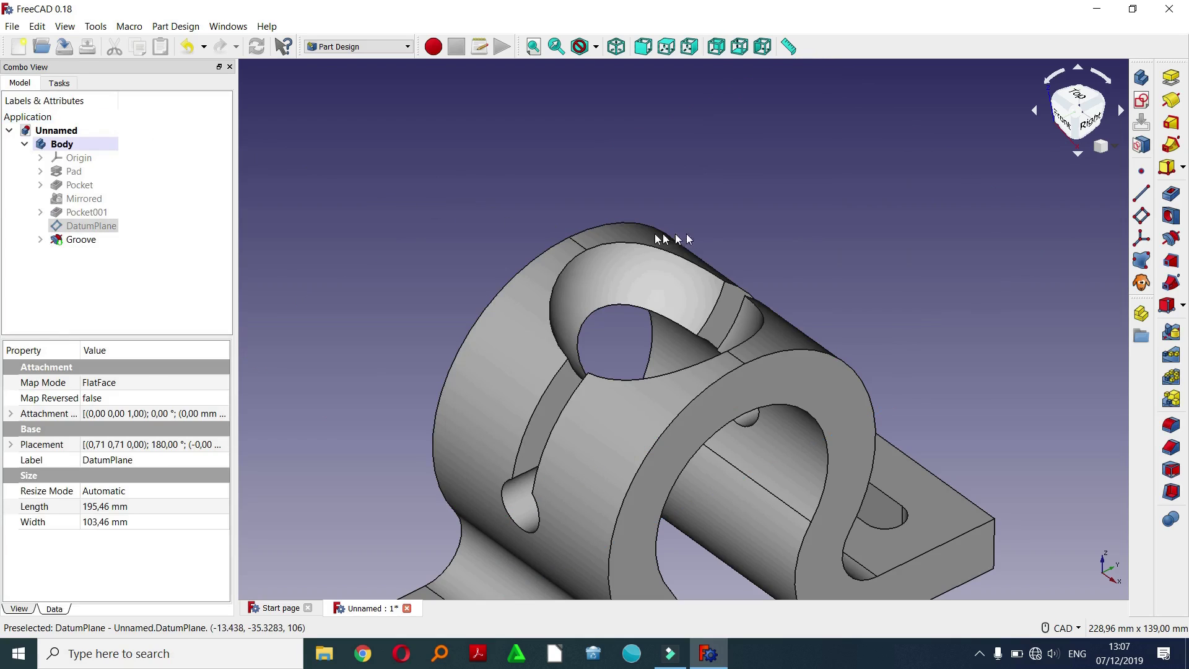
{"action": "middle_click_drag", "start_coordinate": [815, 268], "coordinate": [772, 281]}
{"action": "scroll", "coordinate": [782, 216], "scroll_direction": "down", "scroll_amount": 5}
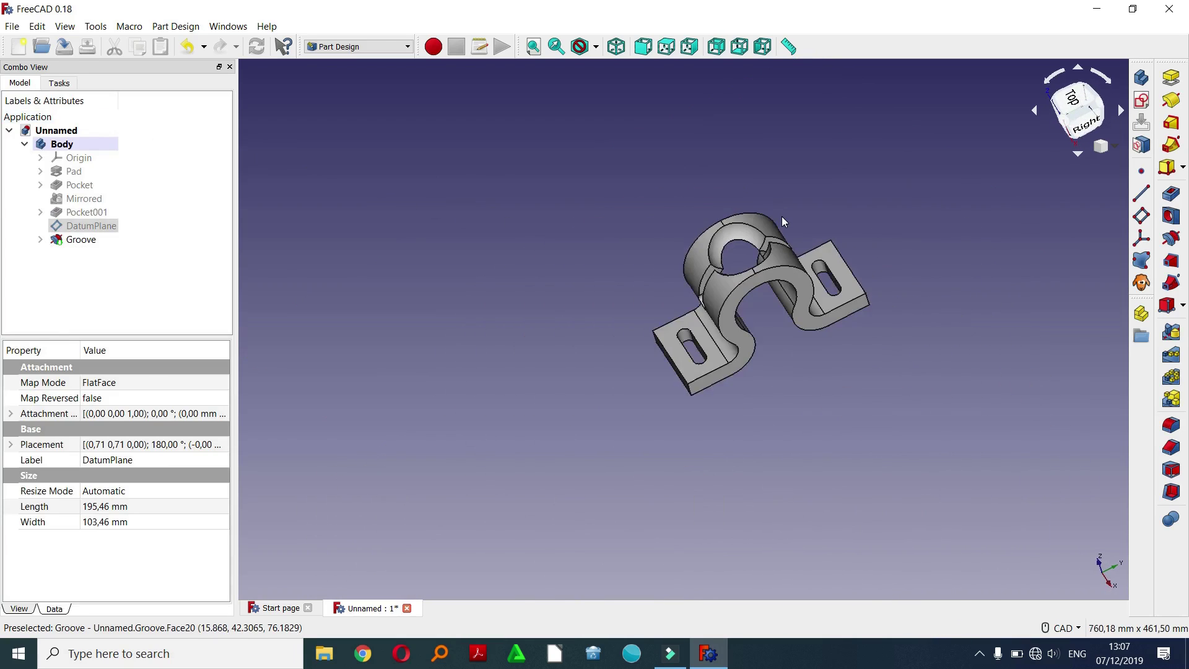
{"action": "scroll", "coordinate": [781, 217], "scroll_direction": "up", "scroll_amount": 3}
{"action": "mouse_move", "coordinate": [781, 217]}
{"action": "middle_mouse_down"}
{"action": "mouse_move", "coordinate": [744, 284]}
{"action": "mouse_move", "coordinate": [794, 309]}
{"action": "middle_mouse_up"}
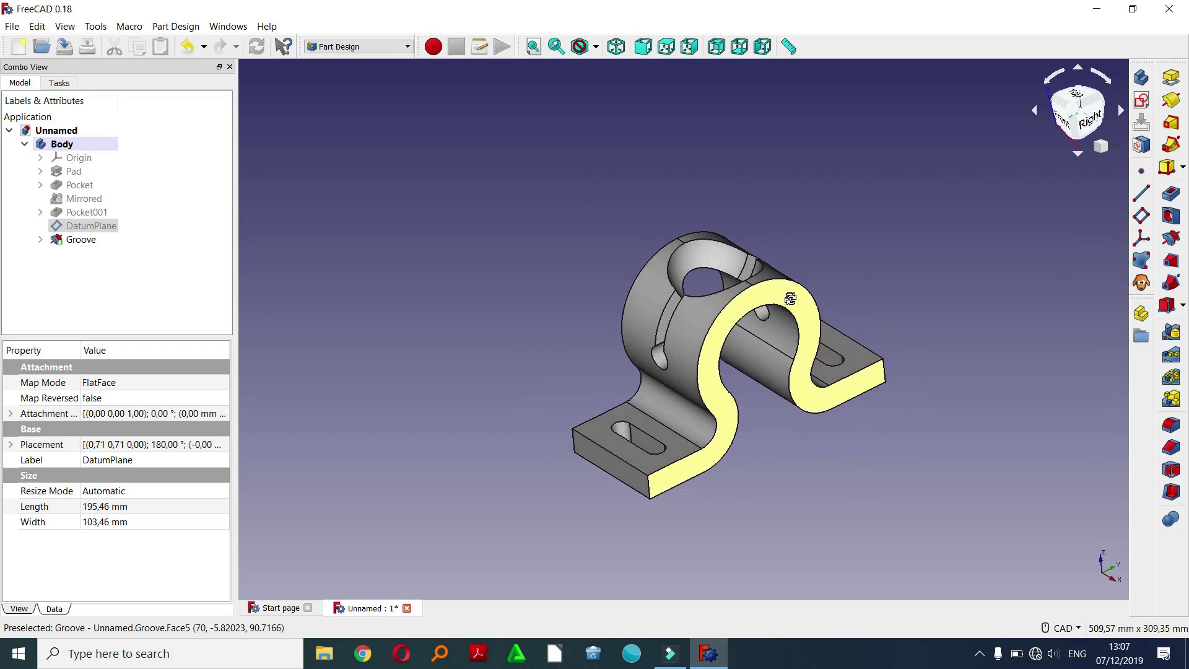
- Return to the isometric view and zoom in on the clamp
{"action": "left_click", "coordinate": [620, 46]}
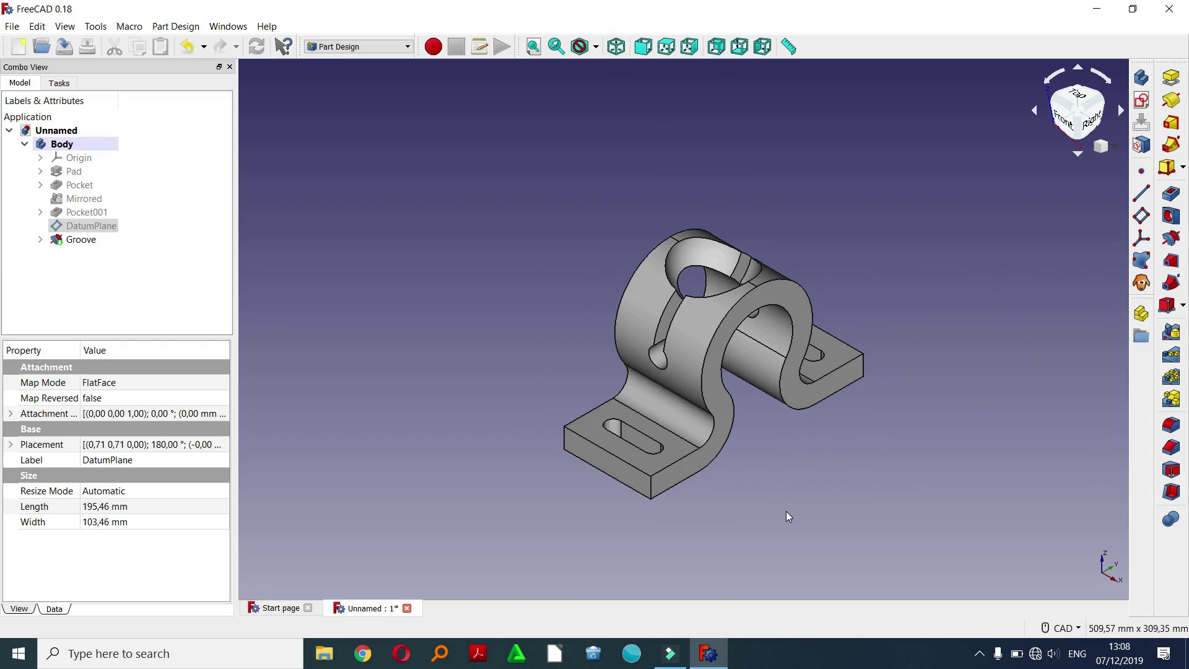
{"action": "scroll", "coordinate": [788, 516], "scroll_direction": "up", "scroll_amount": 3}
{"action": "middle_click_drag", "start_coordinate": [746, 459], "coordinate": [754, 412]}
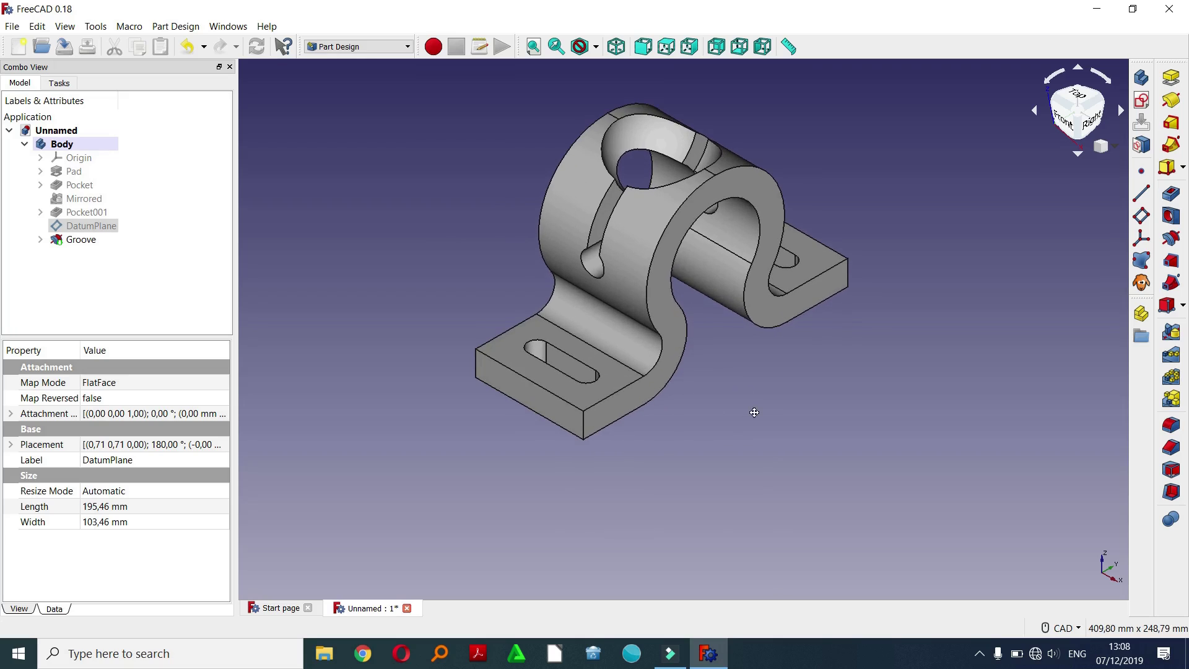
{"action": "scroll", "coordinate": [761, 422], "scroll_direction": "up", "scroll_amount": 1}
{"action": "scroll", "coordinate": [775, 437], "scroll_direction": "up", "scroll_amount": 1}
{"action": "scroll", "coordinate": [774, 434], "scroll_direction": "up", "scroll_amount": 1}
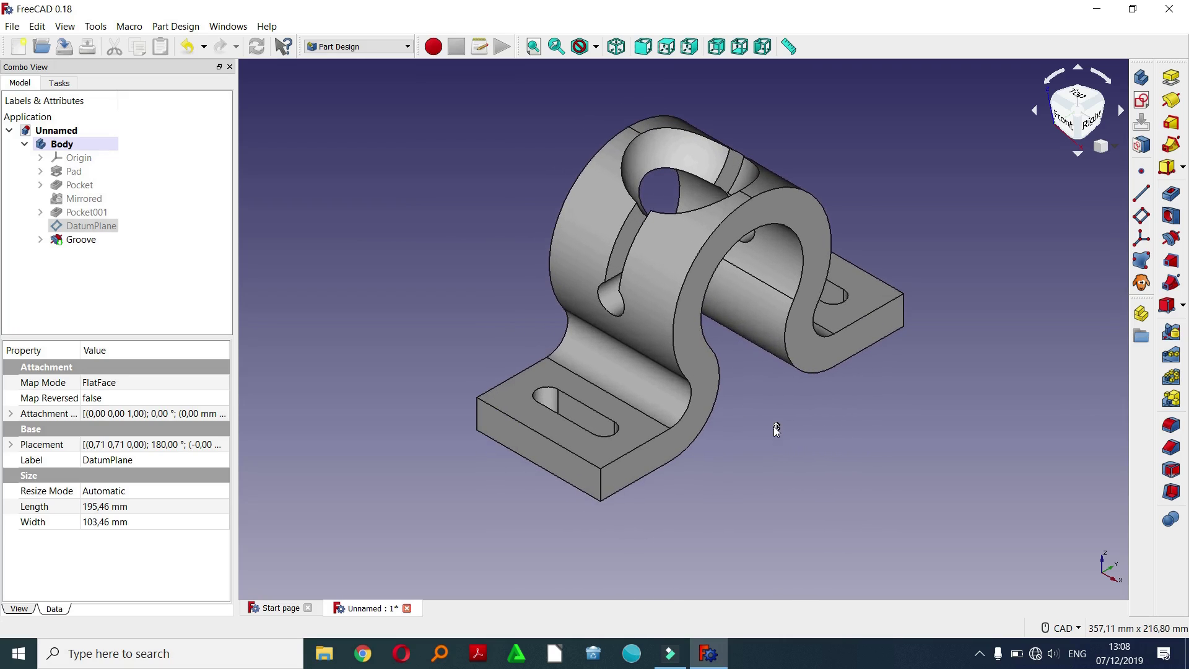
- Fillet the four vertical base-plate corner edges with a 4 mm radius
{"action": "left_click", "coordinate": [591, 481]}
{"action": "middle_click_drag", "start_coordinate": [867, 441], "coordinate": [667, 463]}
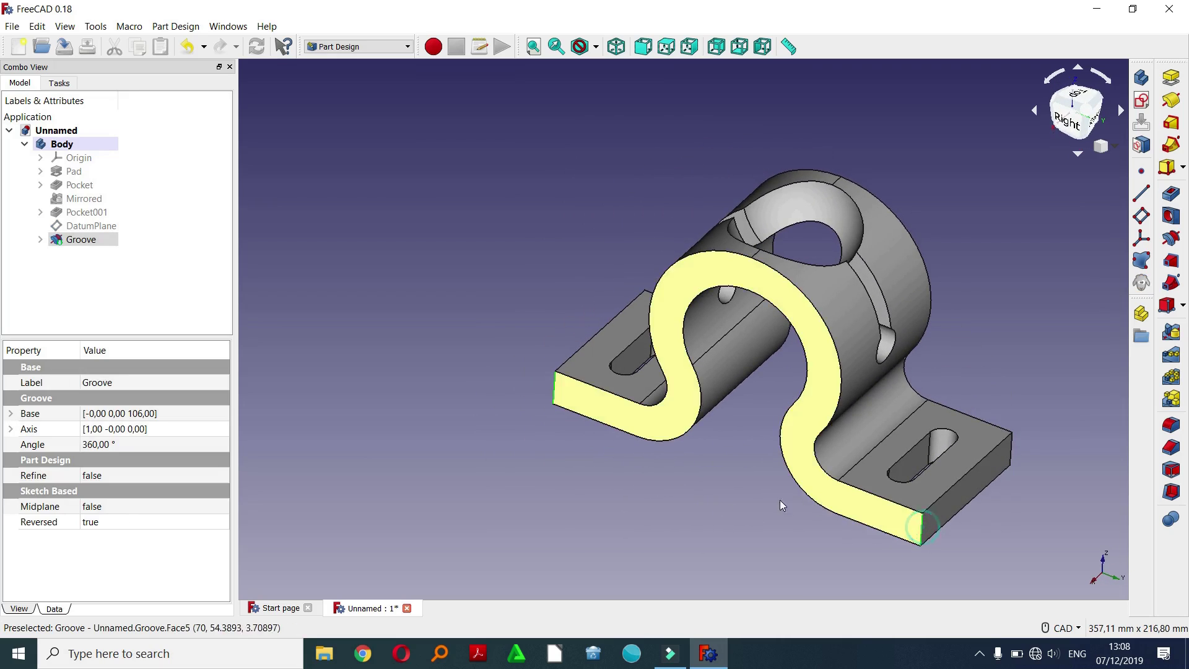
{"action": "mouse_move", "coordinate": [780, 499]}
{"action": "middle_mouse_down"}
{"action": "mouse_move", "coordinate": [682, 445]}
{"action": "mouse_move", "coordinate": [499, 377]}
{"action": "mouse_move", "coordinate": [426, 395]}
{"action": "mouse_move", "coordinate": [458, 446]}
{"action": "middle_mouse_up"}
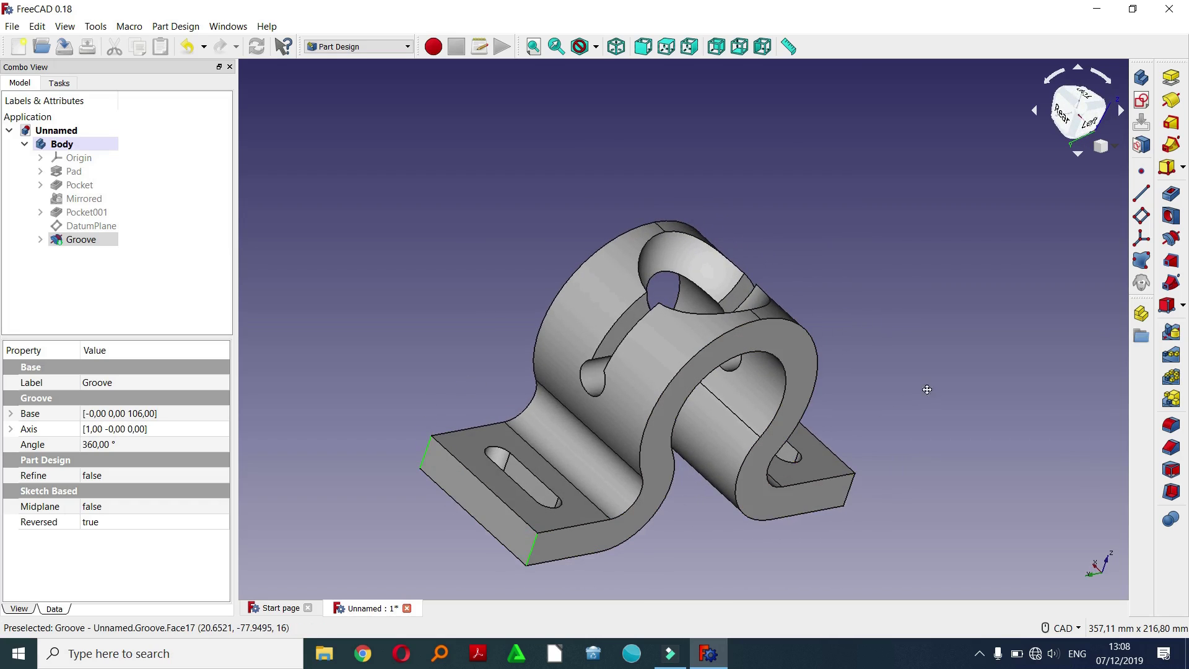
{"action": "middle_click_drag", "start_coordinate": [536, 547], "coordinate": [731, 553]}
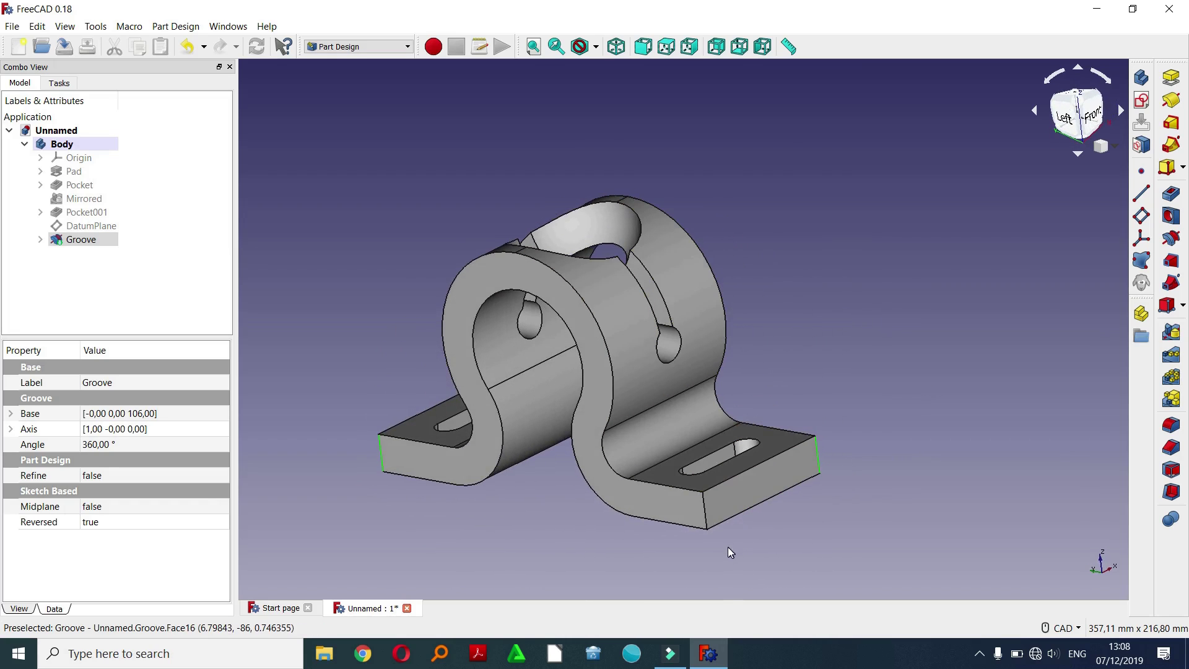
{"action": "left_click", "coordinate": [705, 512], "text": "ctrl"}
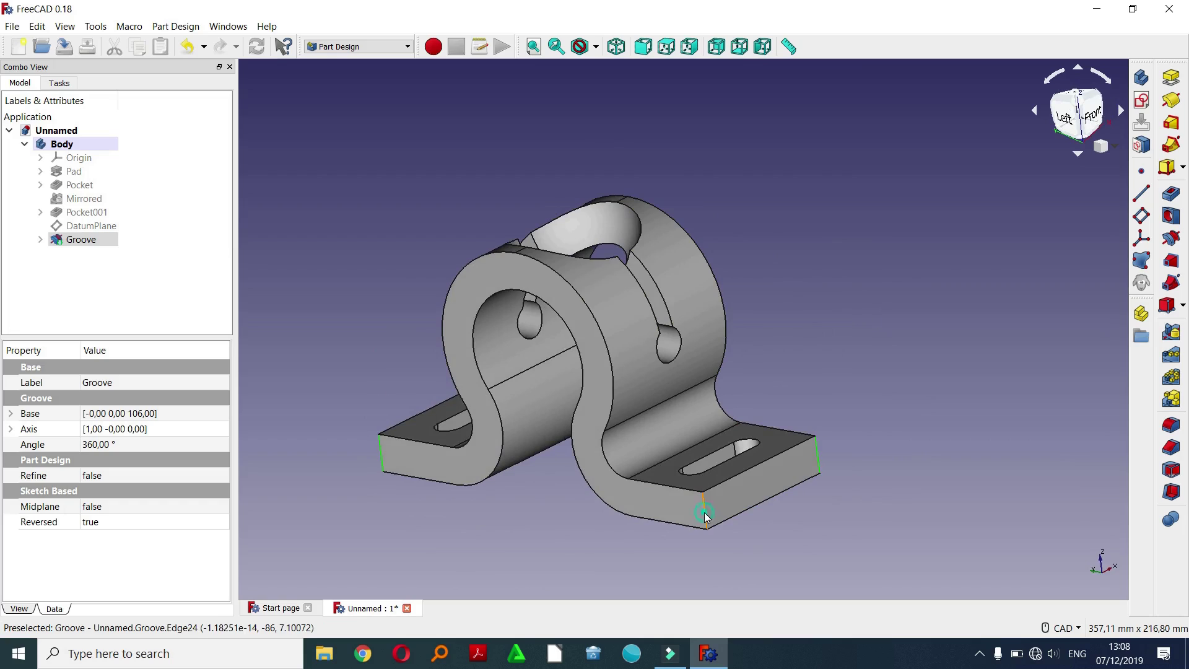
{"action": "left_click", "coordinate": [1172, 425]}
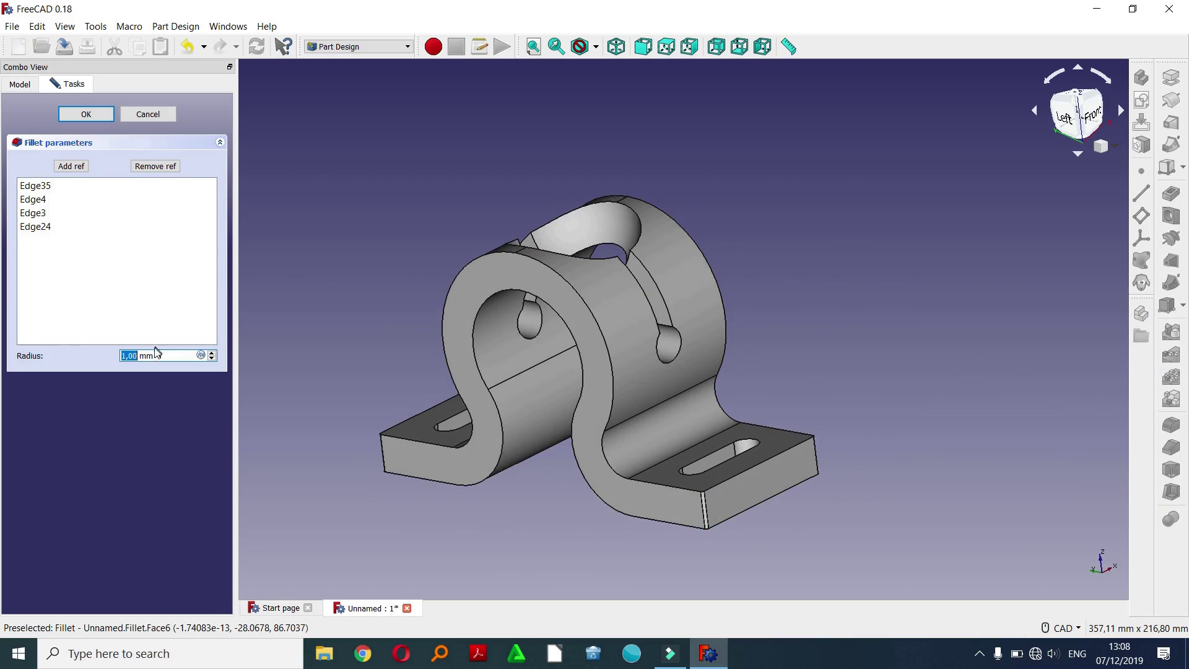
{"action": "left_click_drag", "start_coordinate": [155, 356], "coordinate": [115, 363]}
{"action": "type", "text": "4"}
{"action": "left_click", "coordinate": [104, 118]}
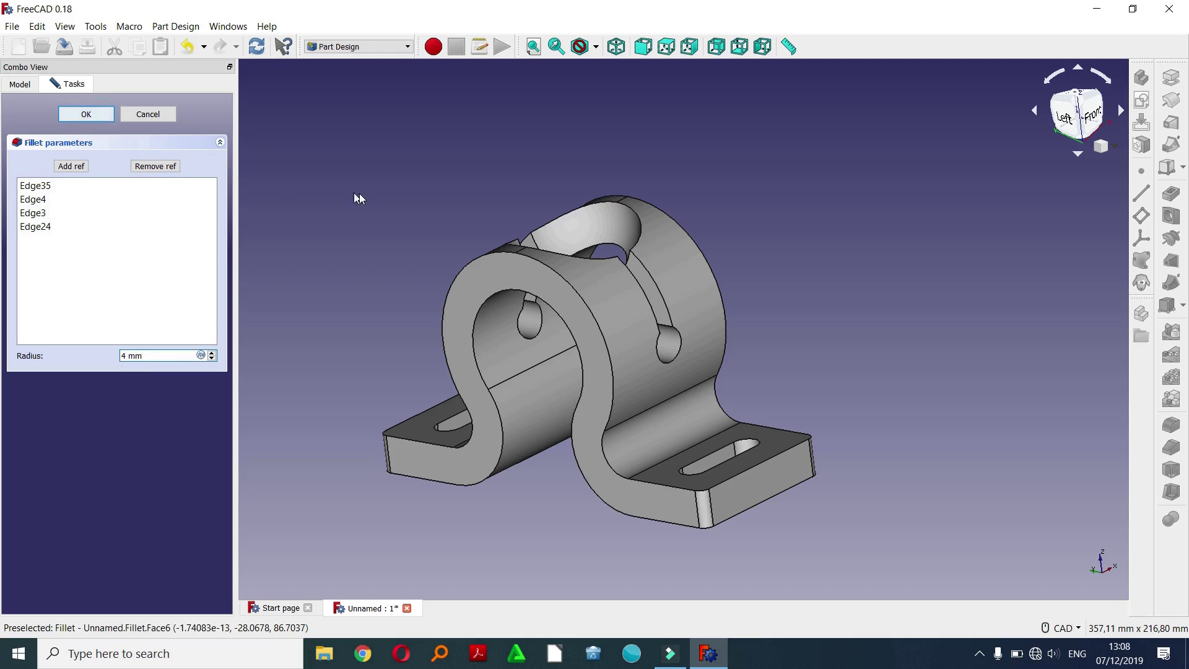
- Orbit around the filleted clamp to inspect it, then return to the isometric view
{"action": "mouse_move", "coordinate": [808, 333]}
{"action": "middle_mouse_down"}
{"action": "mouse_move", "coordinate": [874, 339]}
{"action": "mouse_move", "coordinate": [950, 306]}
{"action": "mouse_move", "coordinate": [756, 345]}
{"action": "mouse_move", "coordinate": [742, 366]}
{"action": "mouse_move", "coordinate": [861, 378]}
{"action": "mouse_move", "coordinate": [650, 384]}
{"action": "mouse_move", "coordinate": [522, 368]}
{"action": "mouse_move", "coordinate": [778, 363]}
{"action": "mouse_move", "coordinate": [467, 392]}
{"action": "mouse_move", "coordinate": [524, 429]}
{"action": "mouse_move", "coordinate": [504, 481]}
{"action": "mouse_move", "coordinate": [433, 472]}
{"action": "mouse_move", "coordinate": [458, 470]}
{"action": "middle_mouse_up"}
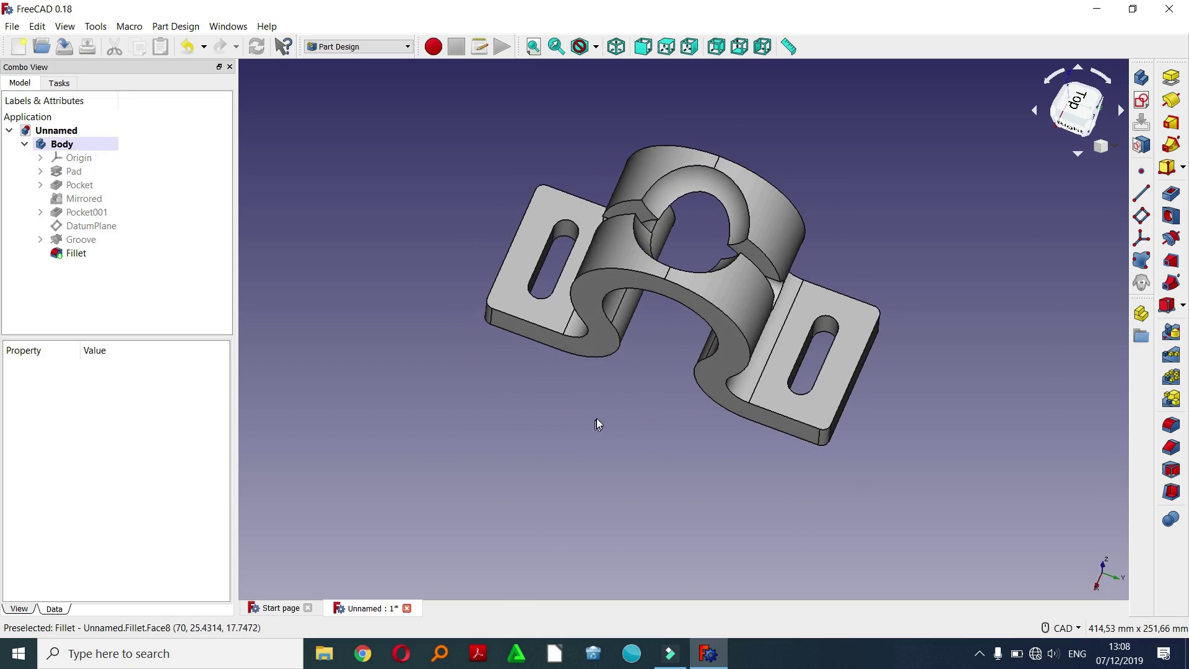
{"action": "mouse_move", "coordinate": [711, 432]}
{"action": "middle_mouse_down"}
{"action": "mouse_move", "coordinate": [708, 470]}
{"action": "mouse_move", "coordinate": [459, 392]}
{"action": "mouse_move", "coordinate": [753, 389]}
{"action": "mouse_move", "coordinate": [889, 446]}
{"action": "mouse_move", "coordinate": [972, 418]}
{"action": "mouse_move", "coordinate": [781, 164]}
{"action": "middle_mouse_up"}
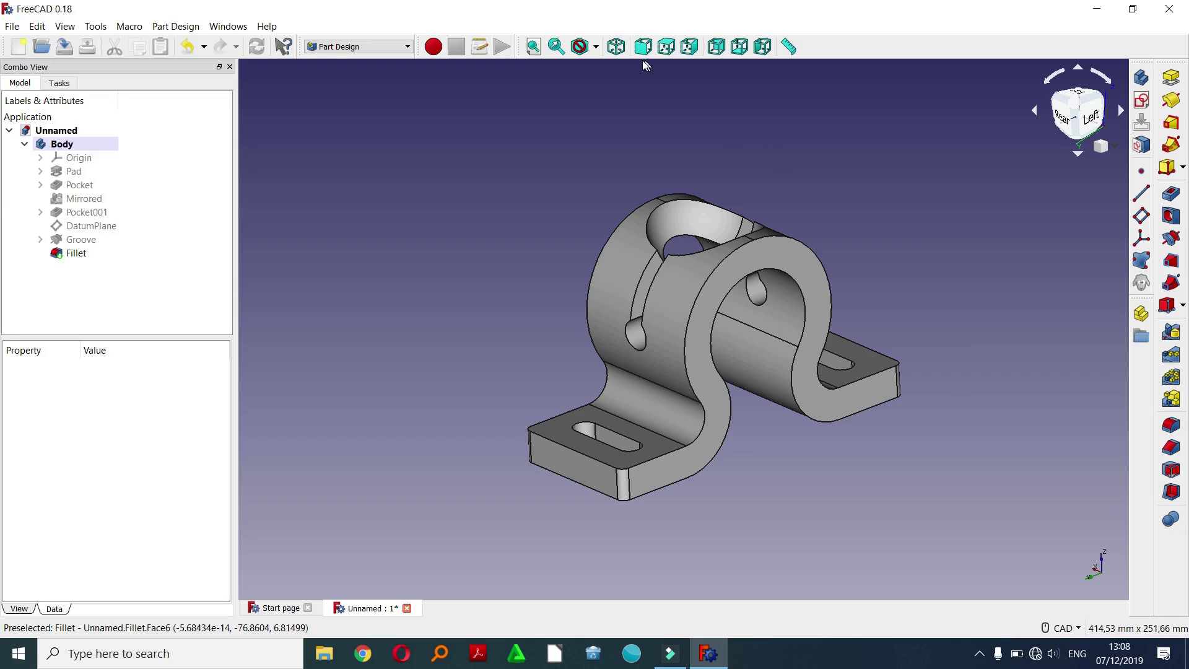
{"action": "left_click", "coordinate": [616, 49]}
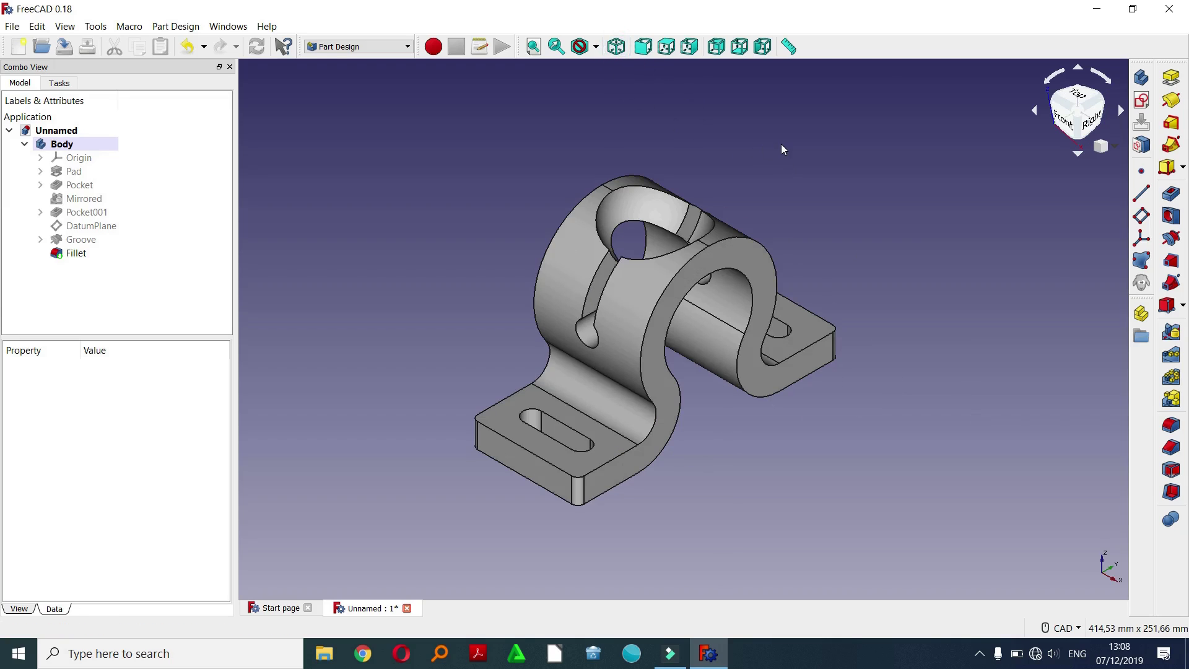